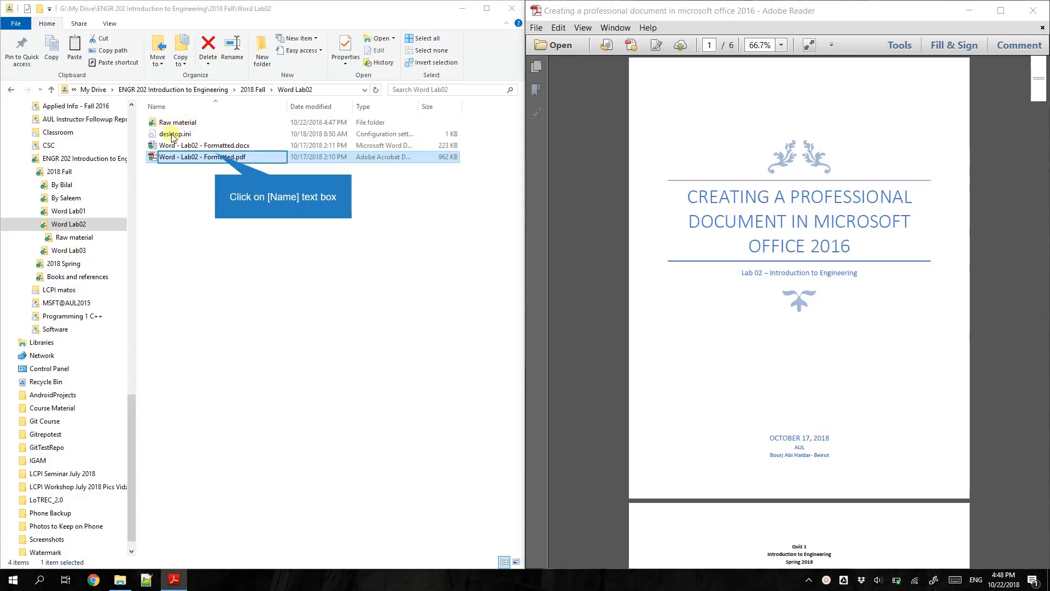
Step: Open the Raw material folder in Word Lab02, check the pictures in its Images subfolder and return to Raw material
click(214, 148)
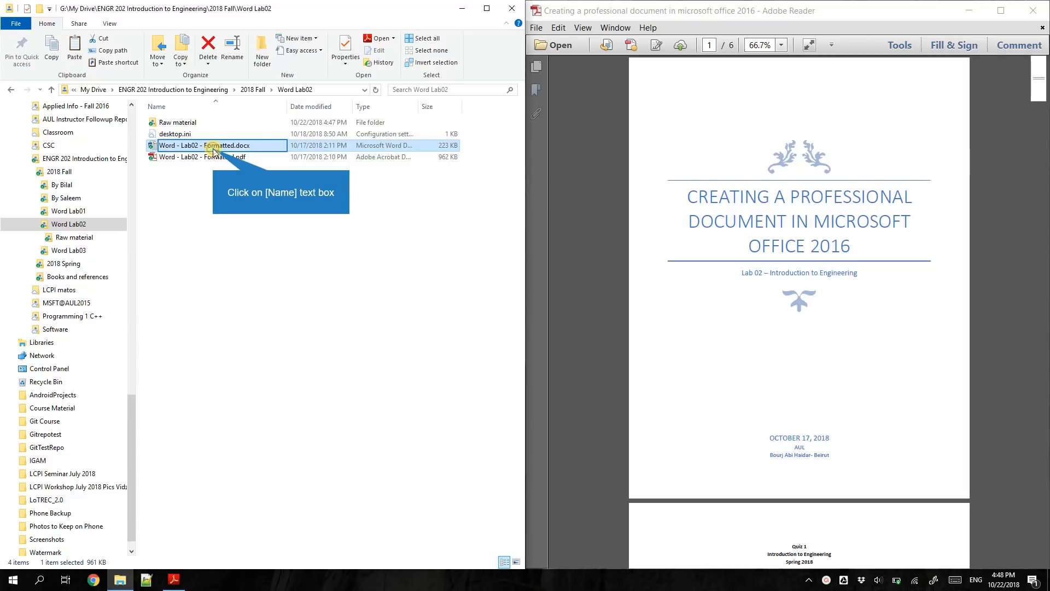
click(217, 156)
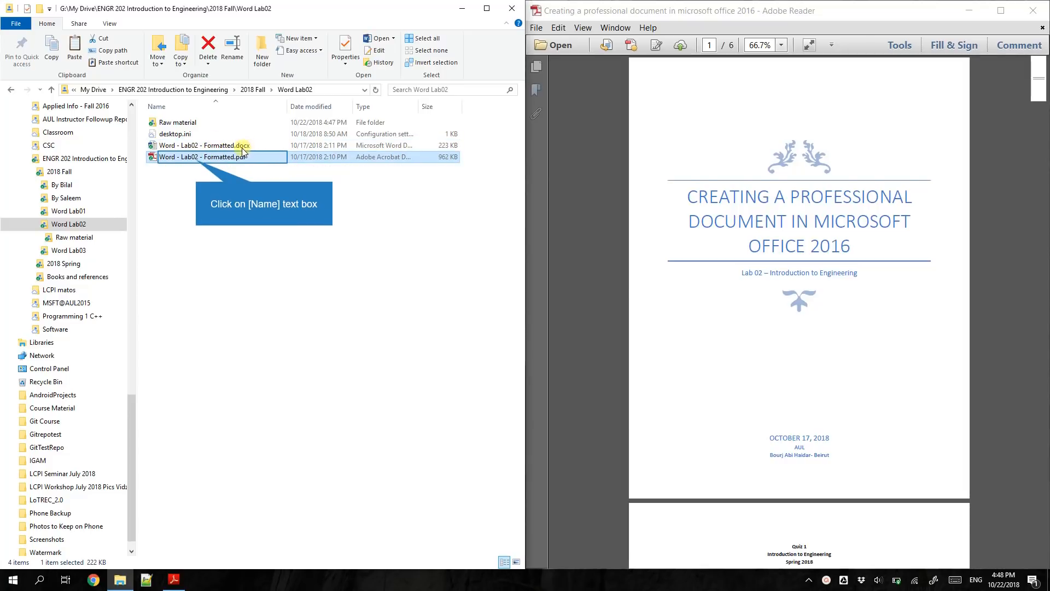
click(197, 160)
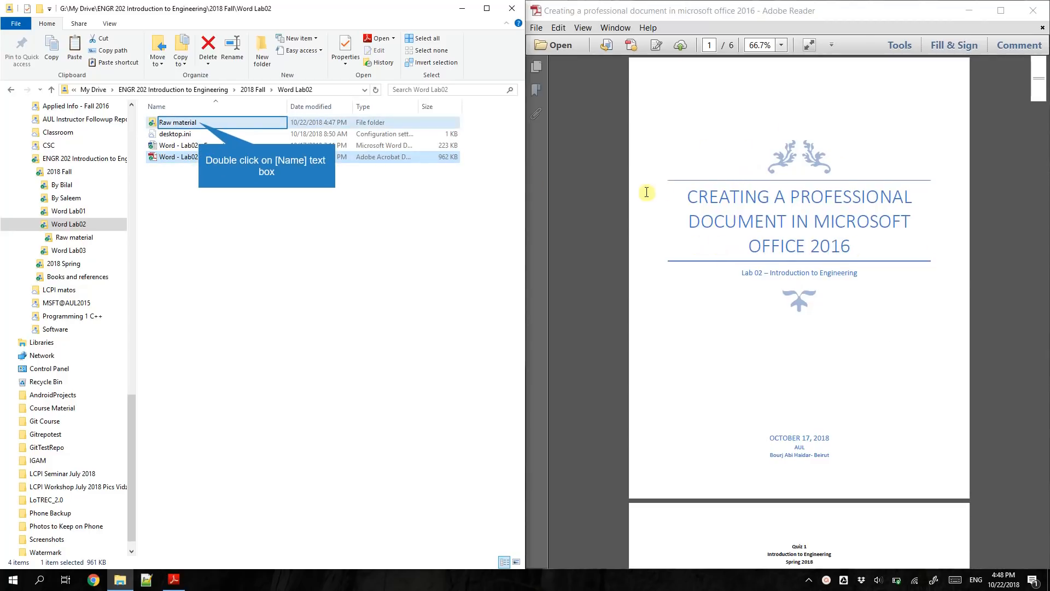
double_click(198, 123)
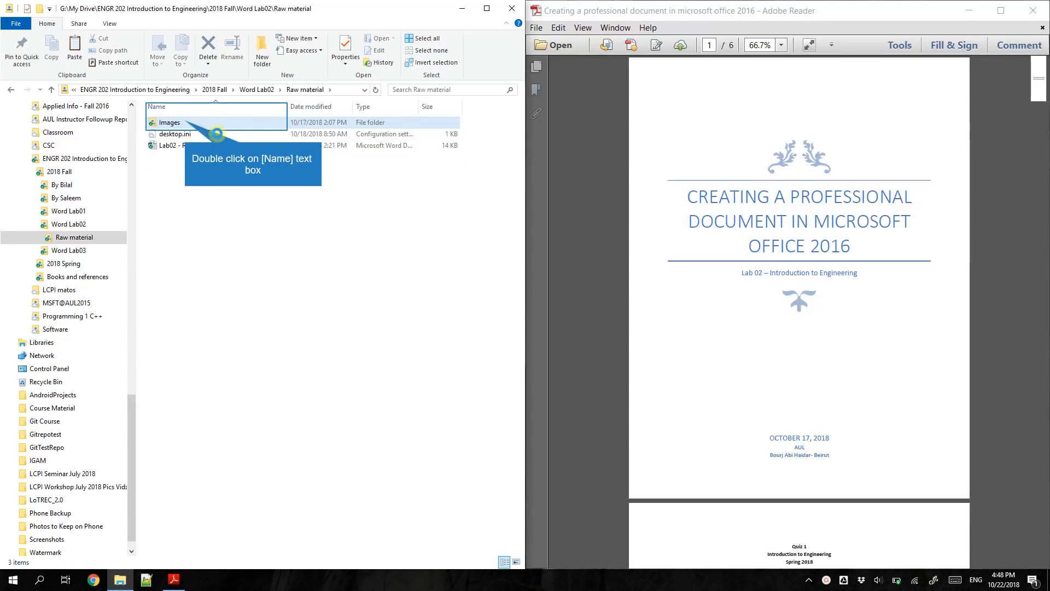
double_click(187, 123)
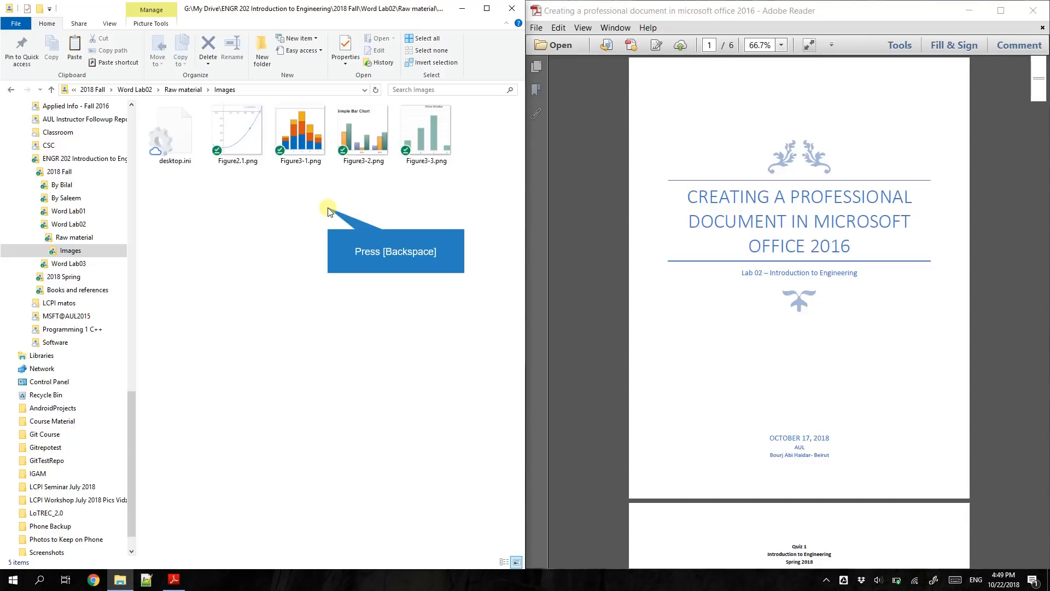
key(BackSpace)
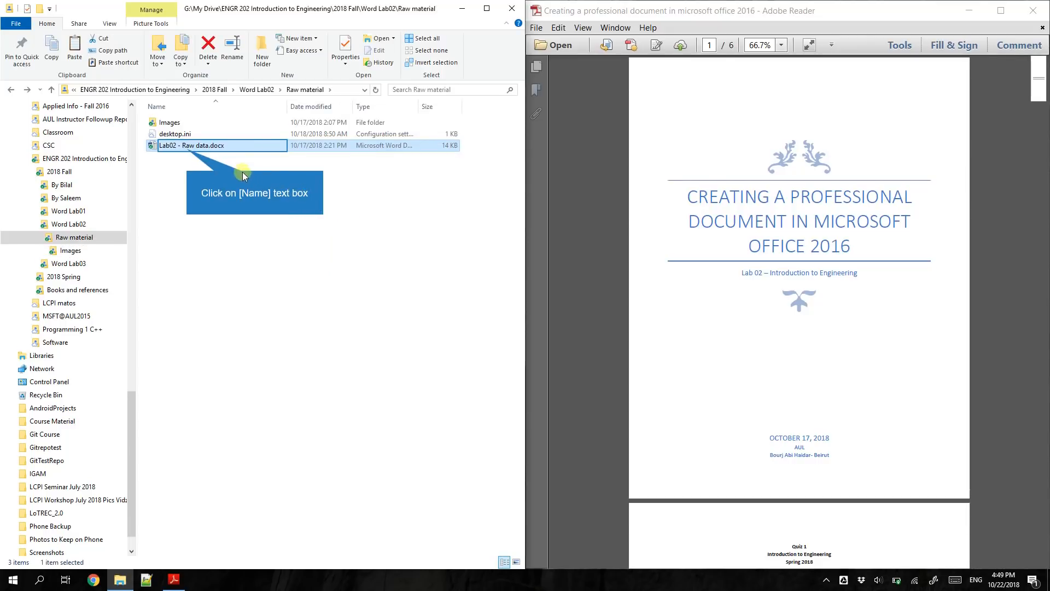
Step: Duplicate Lab02 - Raw data.docx within the Raw material folder
click(186, 147)
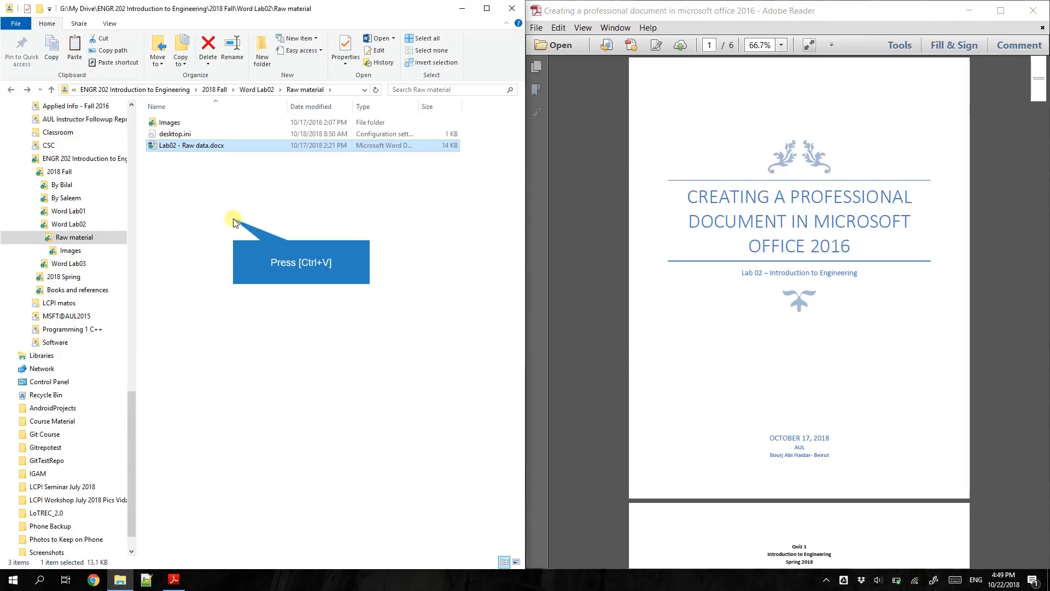
key(ctrl+v)
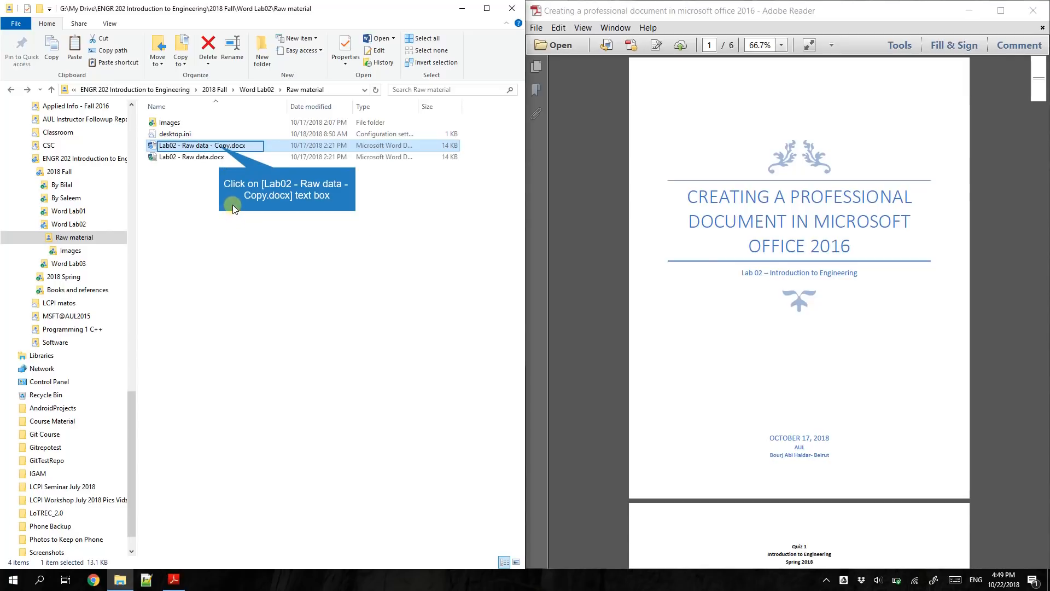
Step: Rename the duplicated document as Lab02 - Raw data - Formattes.docx and open it in Word
click(225, 147)
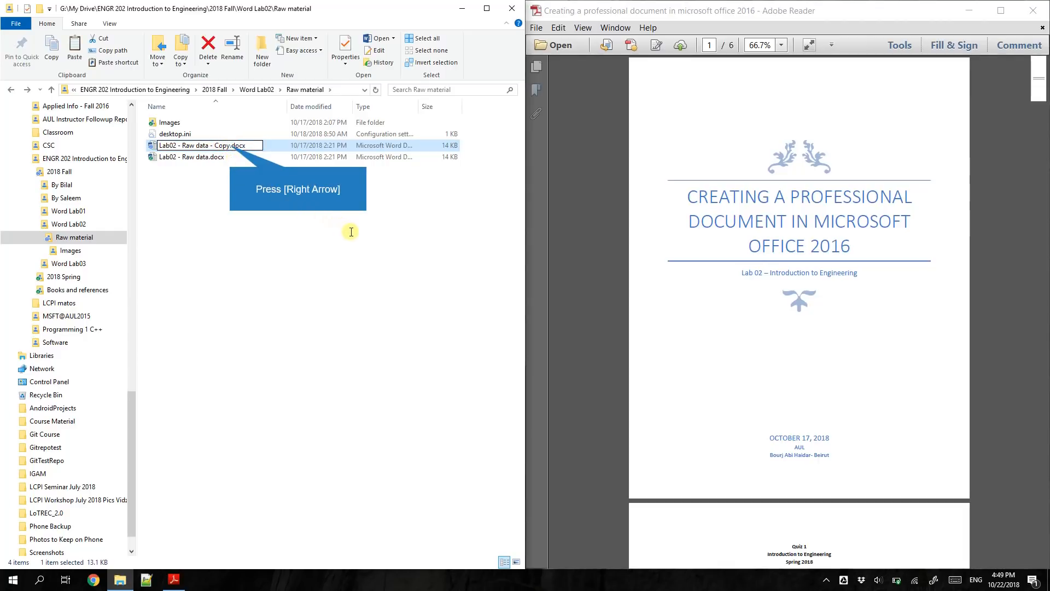
key(Right)
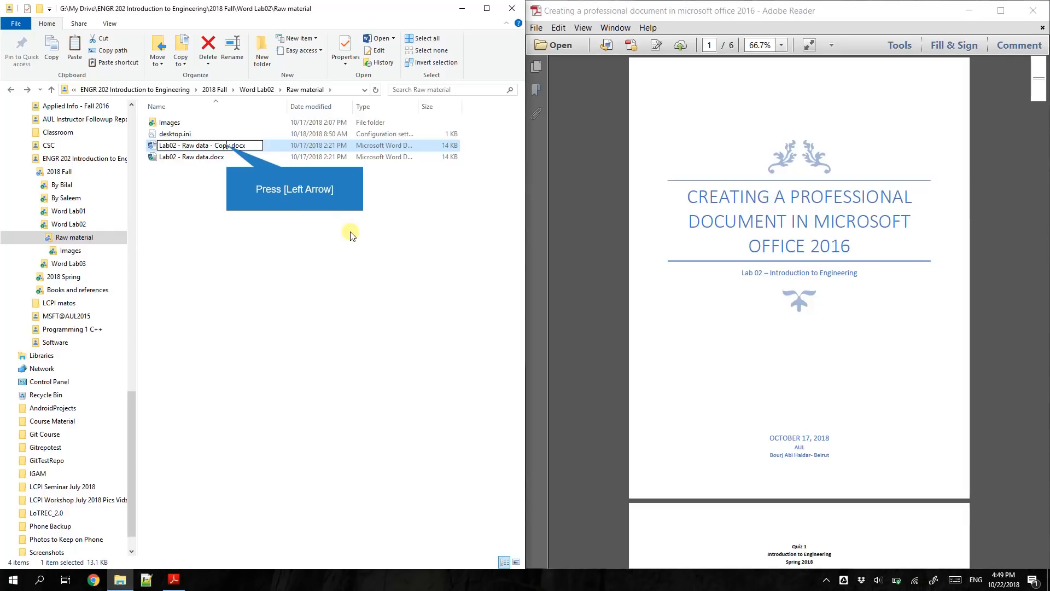
key(Left)
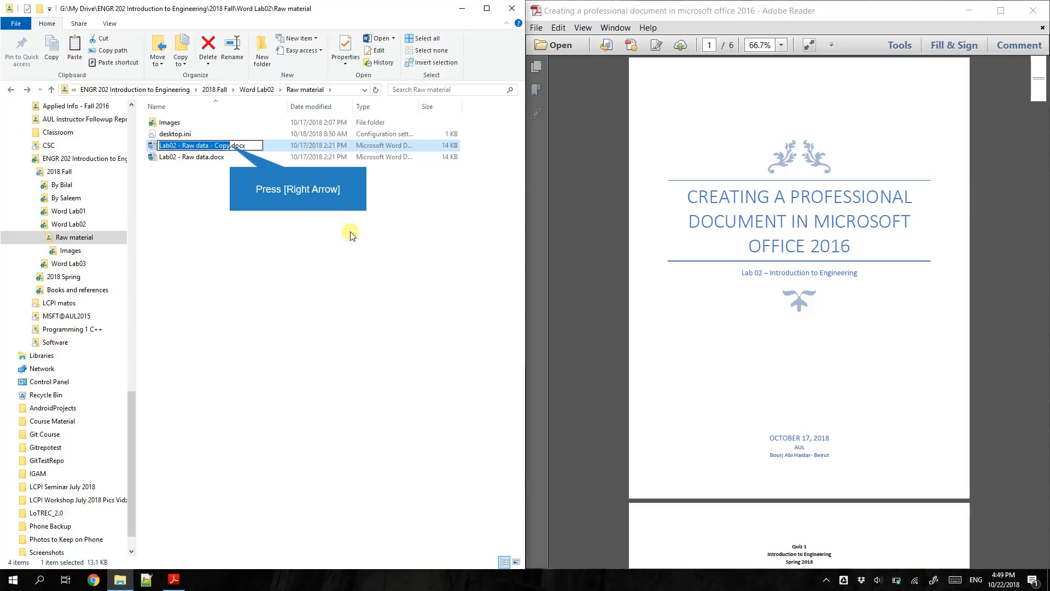
key(Right)
key(ctrl+shift+Left)
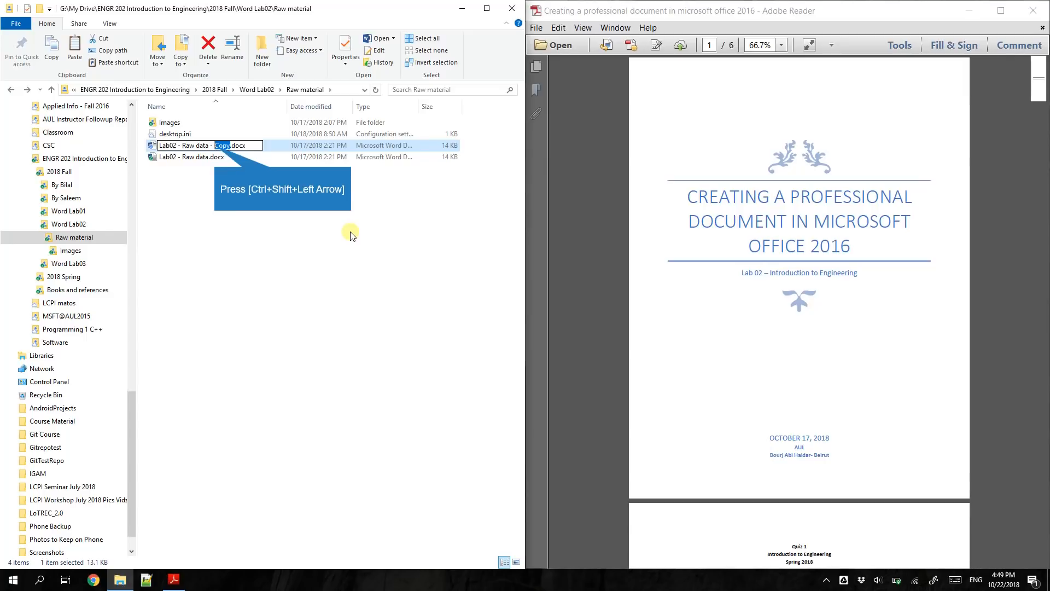
text(Fo)
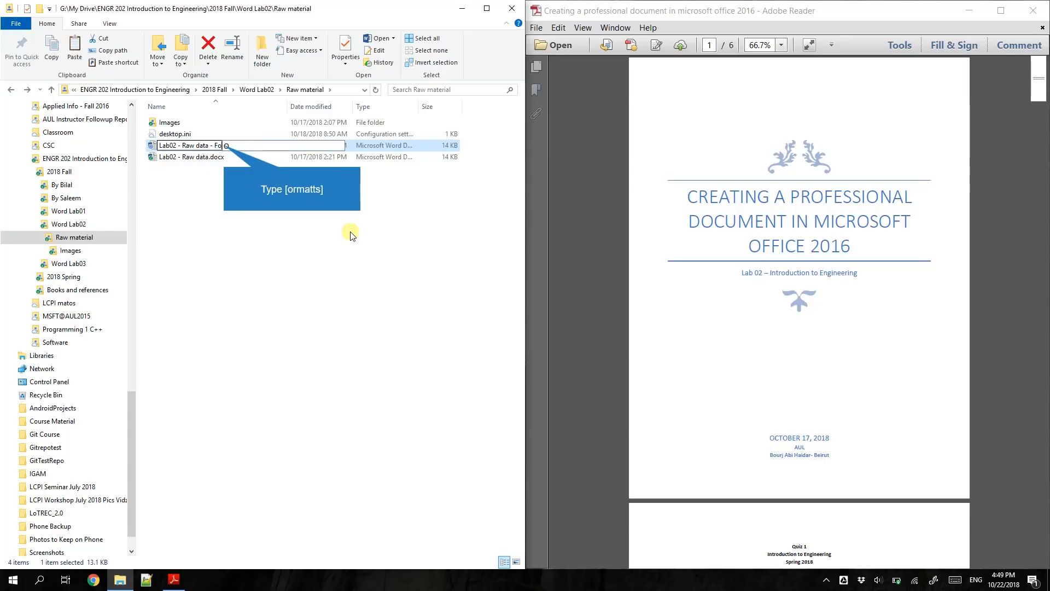
text(orma)
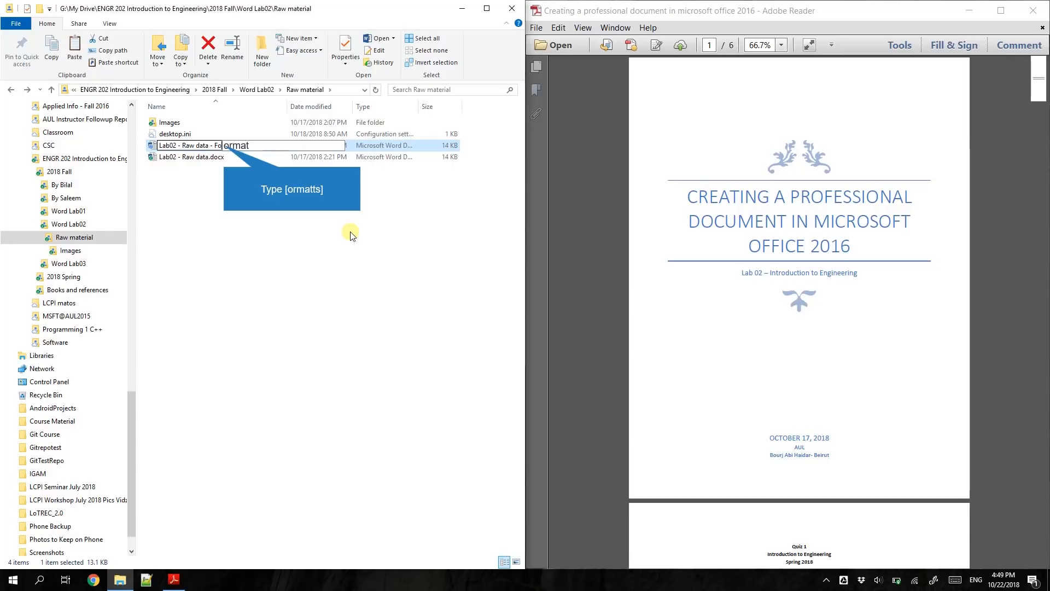
text(ttes.docx)
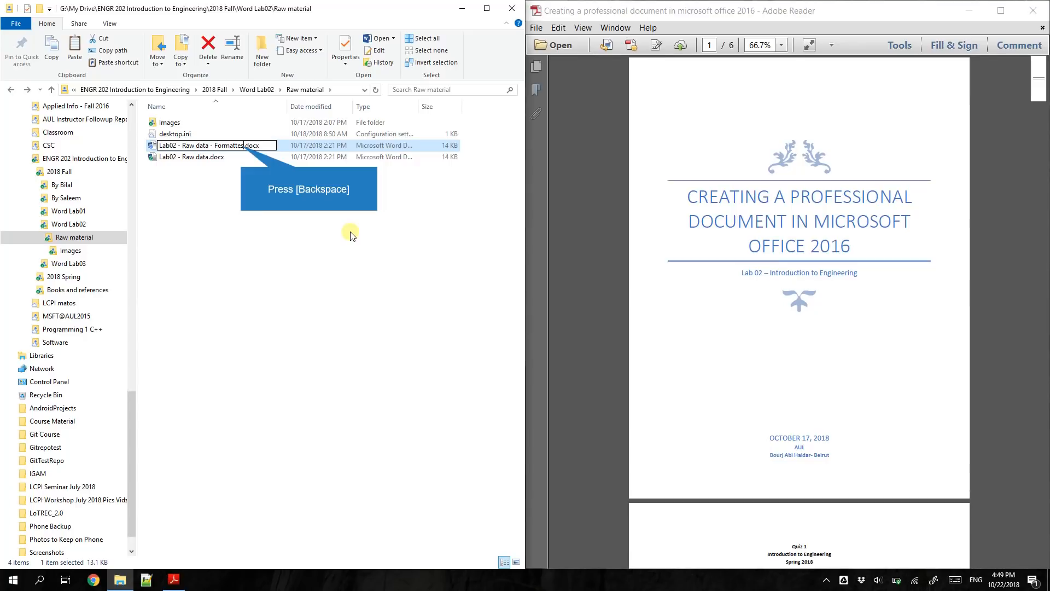
key(BackSpace)
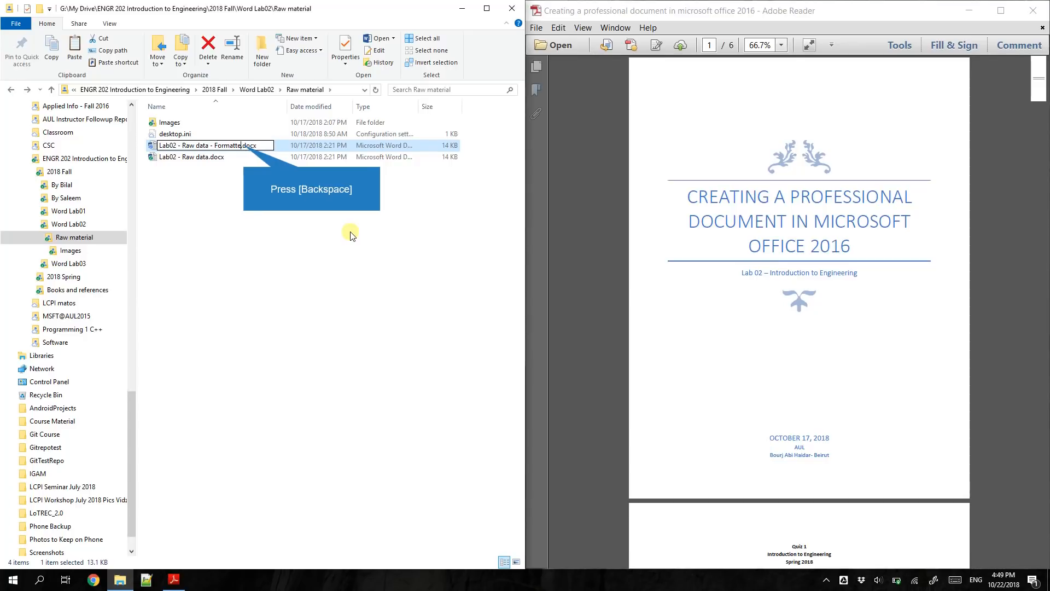
text(s)
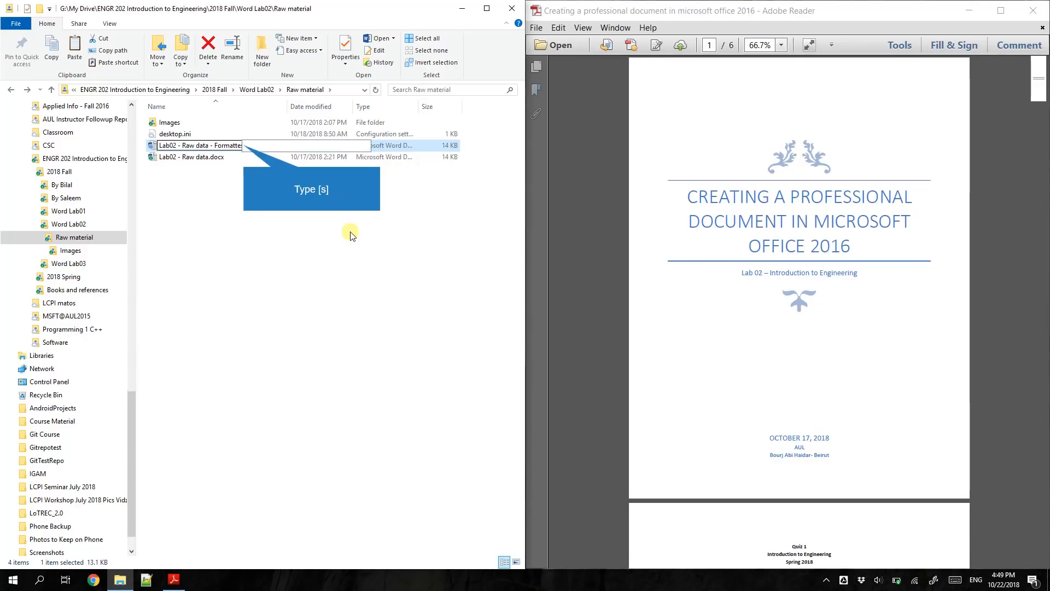
key(Return)
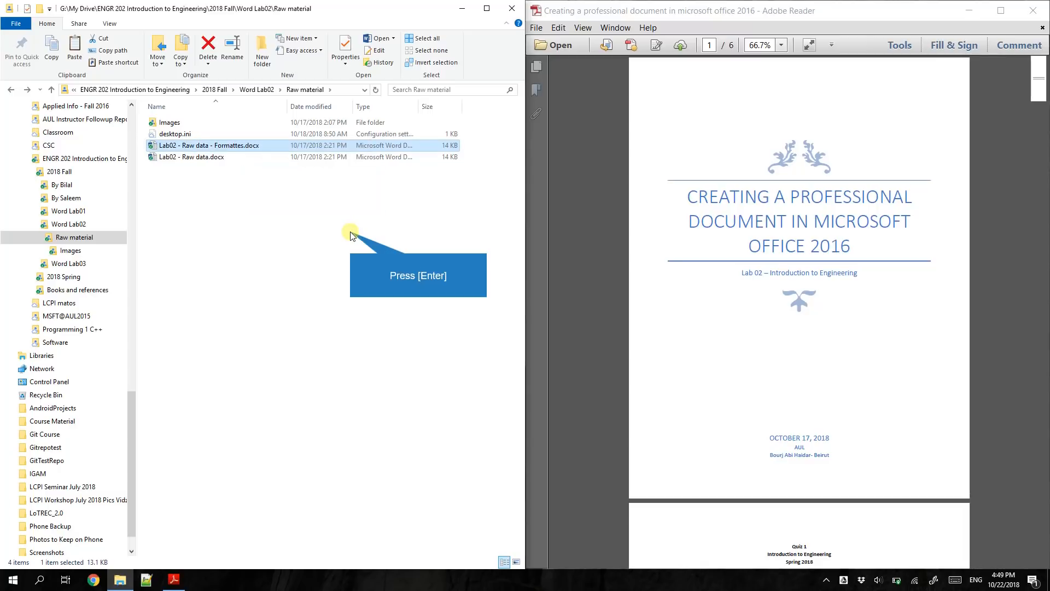
key(Return)
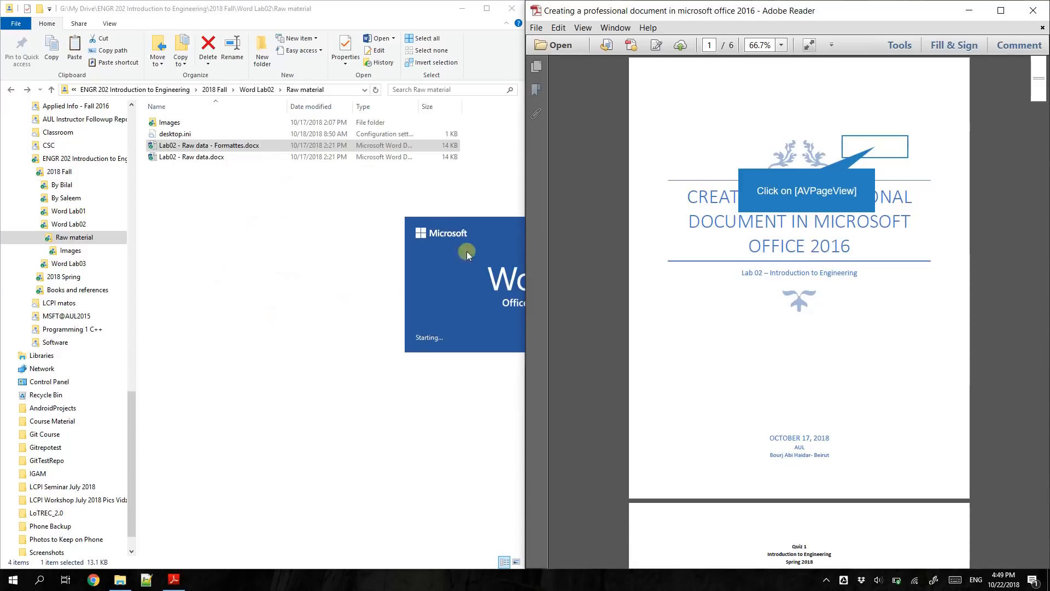
Step: Switch to the PDF in Adobe Reader and examine the Lab01 and Lab02 topic lists in its To do section on the last page
click(876, 147)
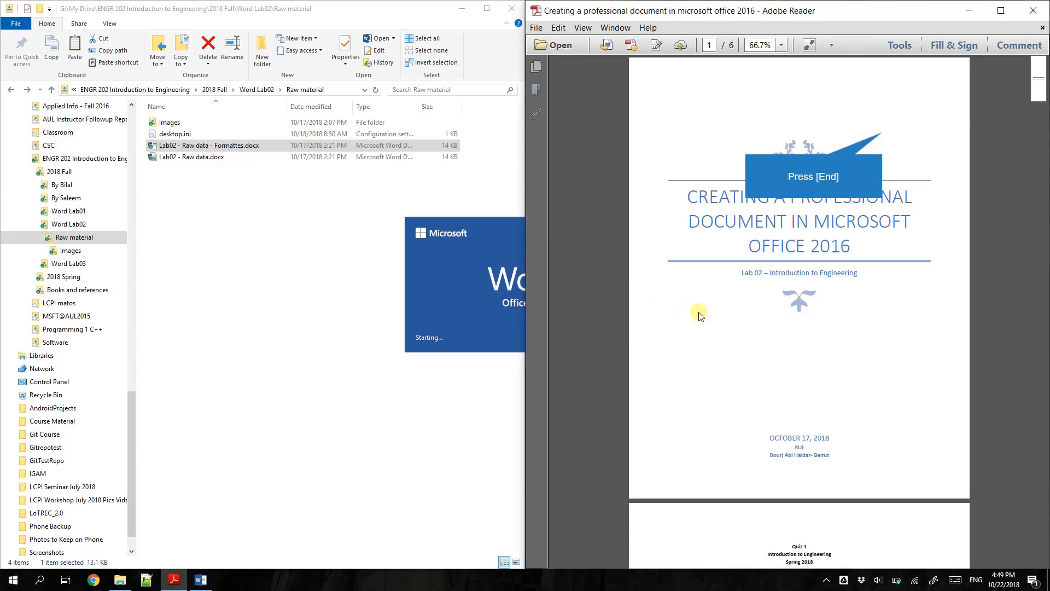
key(End)
scroll(703, 312, up, 4)
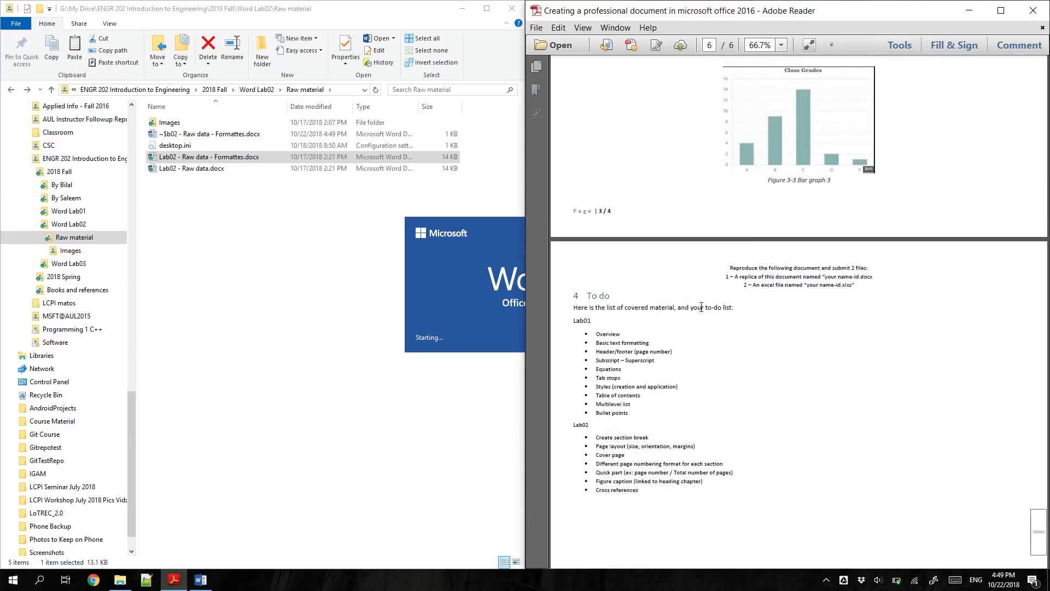
scroll(711, 296, down, 4)
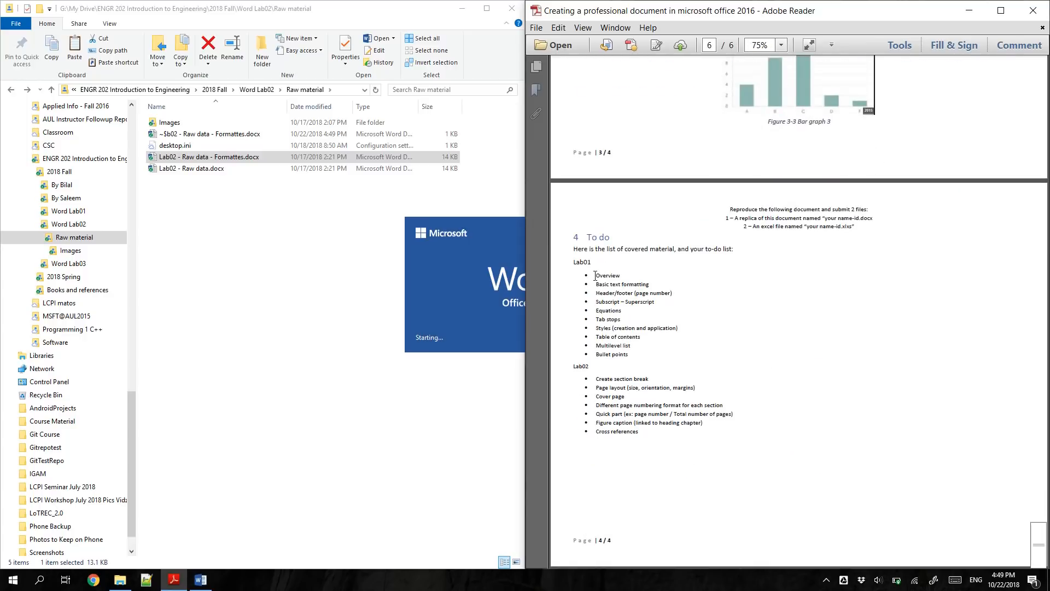
click(639, 356)
drag(597, 275, 623, 350)
click(641, 355)
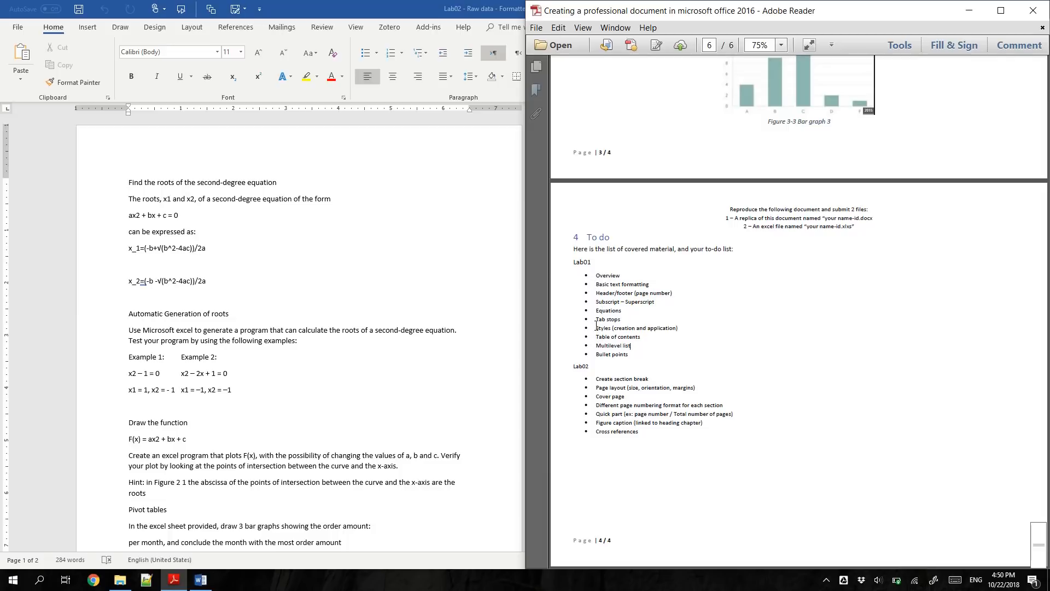
click(597, 344)
drag(594, 380, 637, 437)
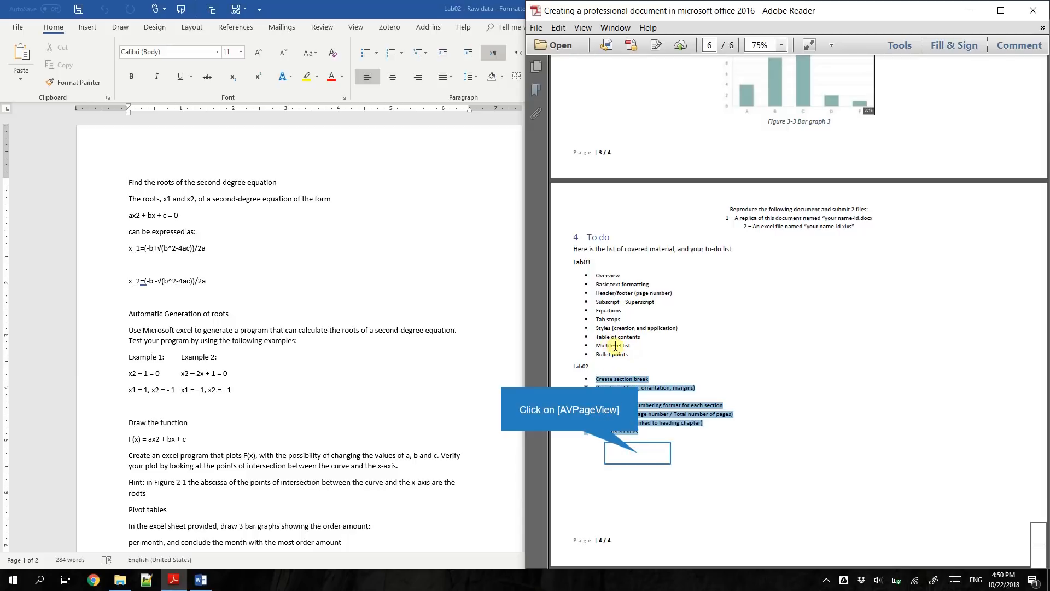
scroll(656, 339, up, 15)
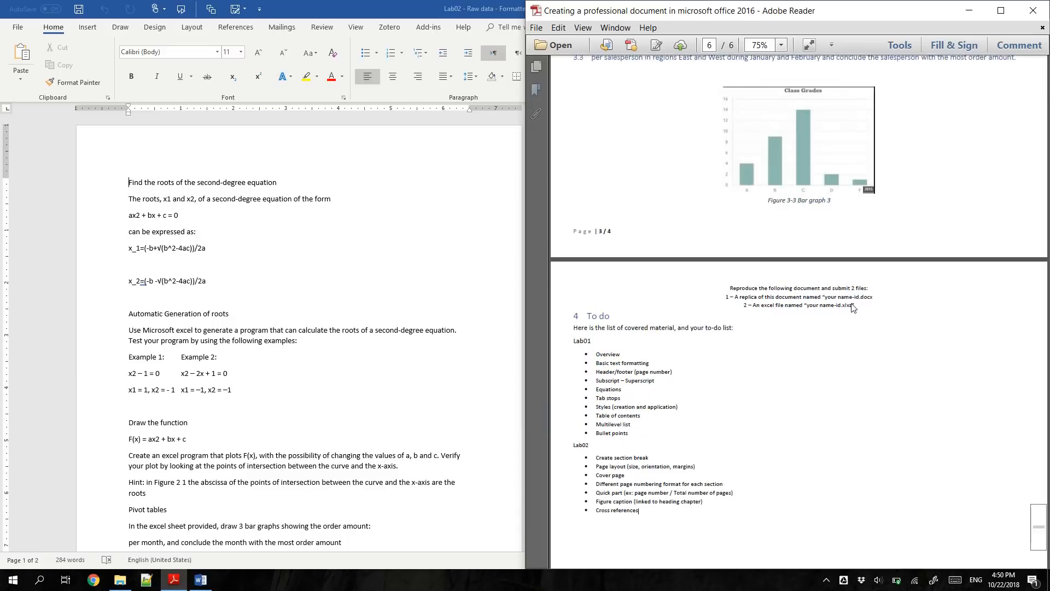
scroll(853, 301, up, 10)
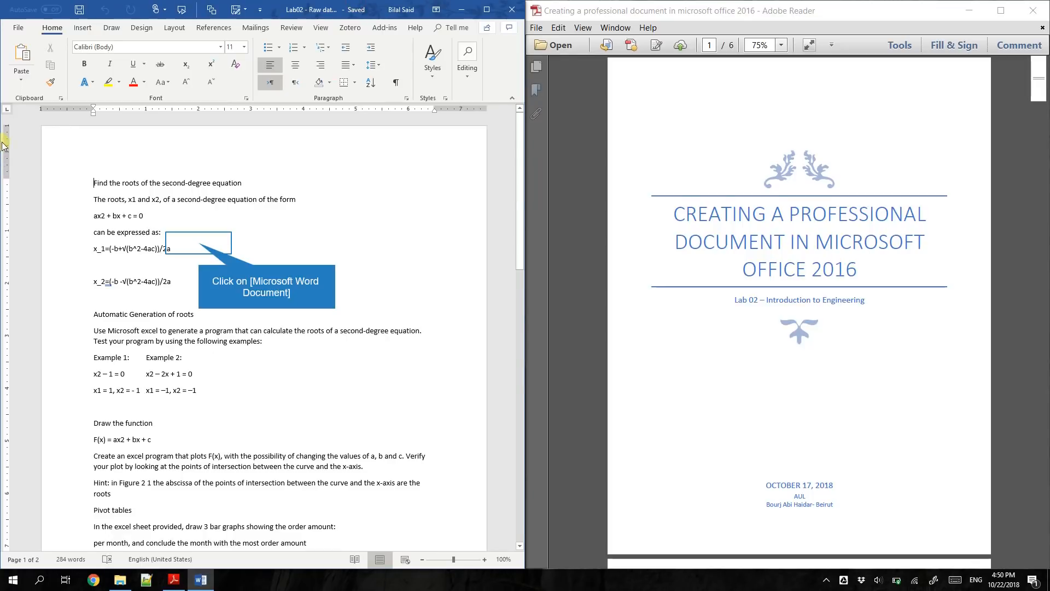
Step: Return to the PDF's To do section and examine the Create section break item in the Lab02 list
click(200, 243)
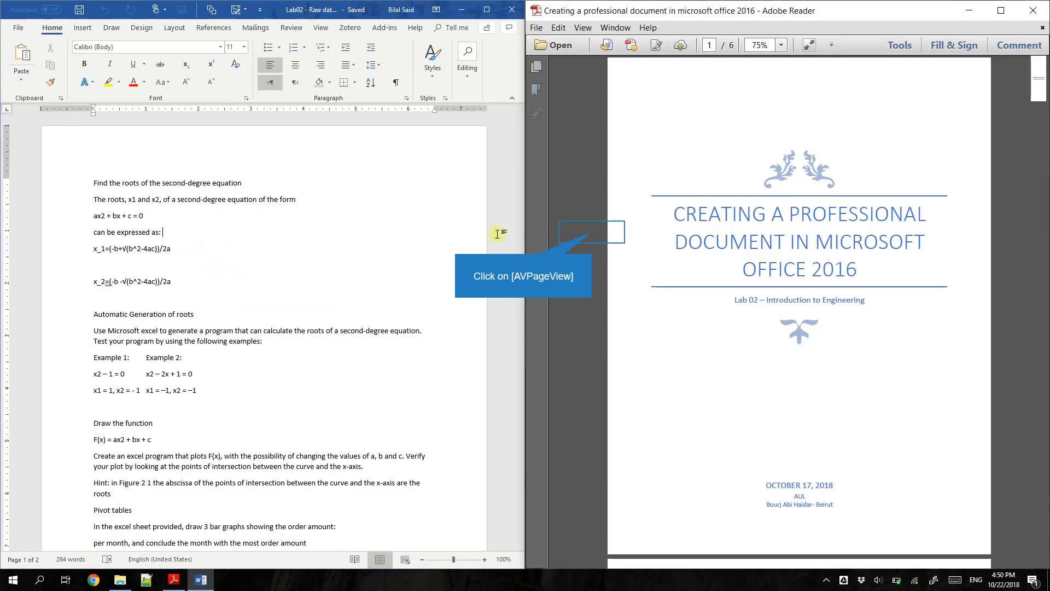
click(592, 232)
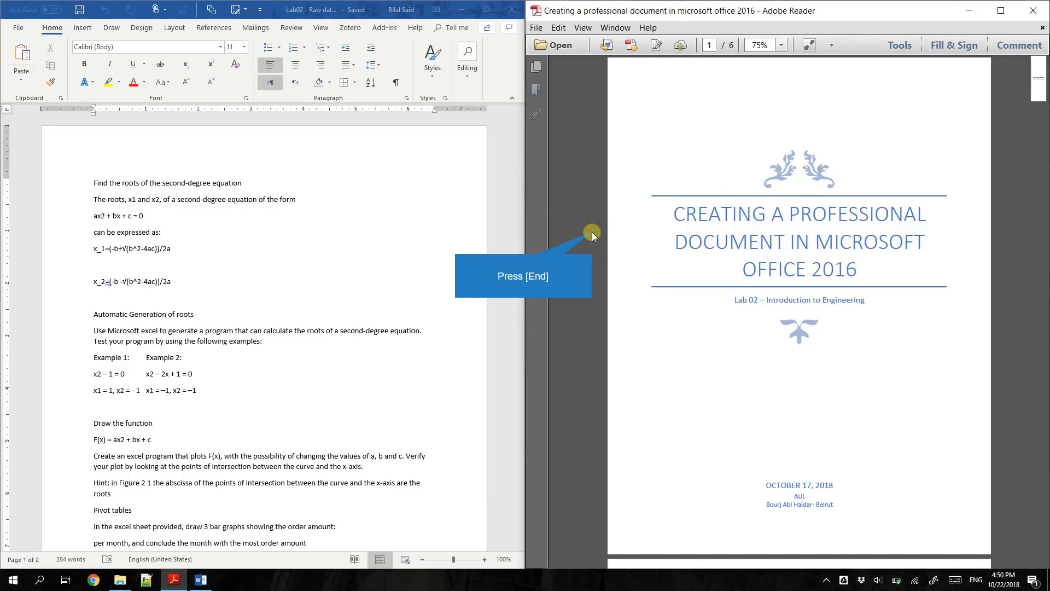
key(End)
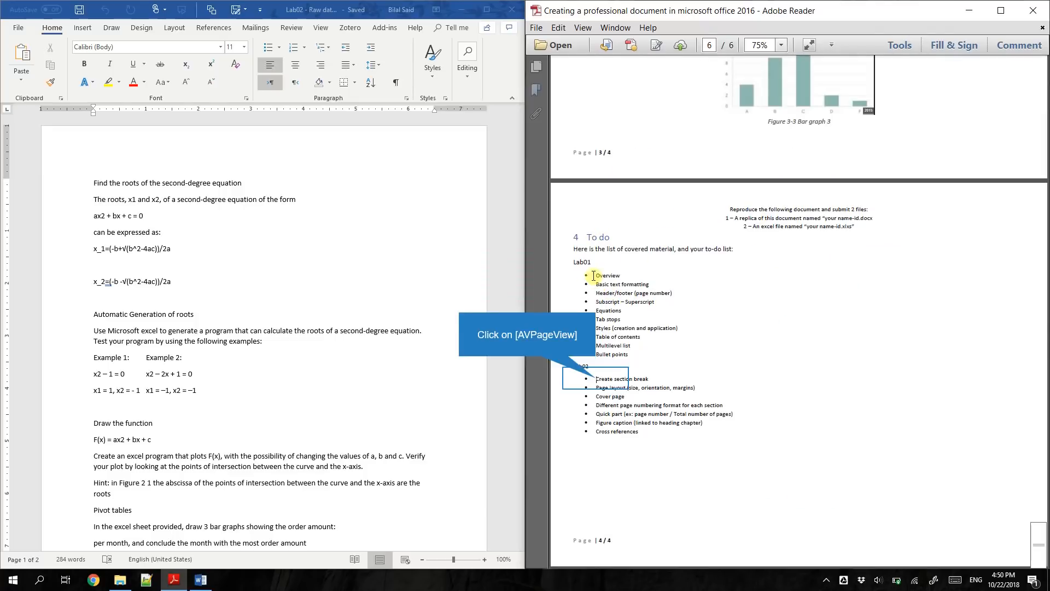
drag(596, 379, 694, 372)
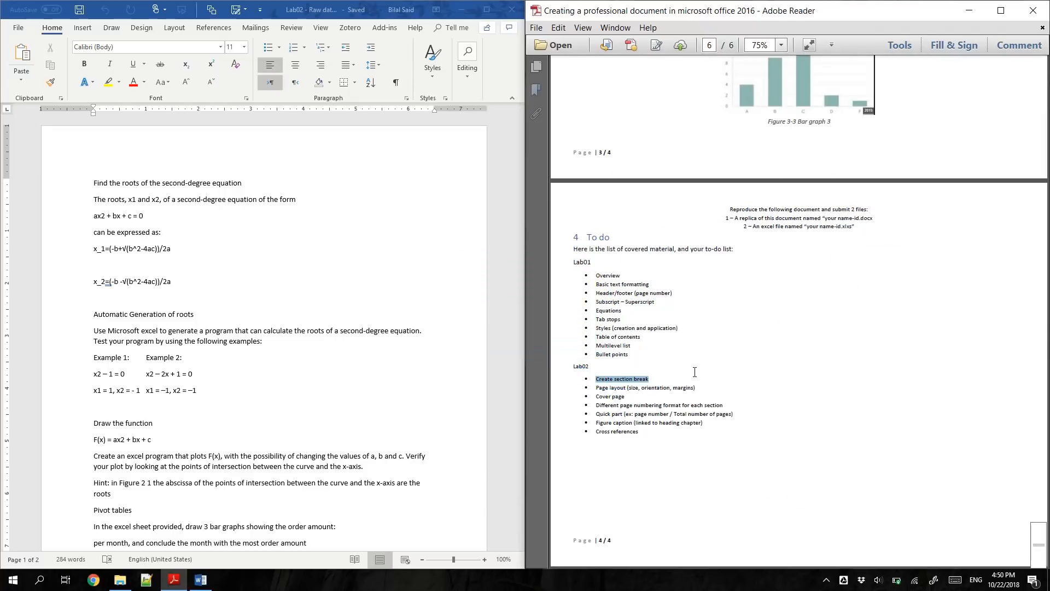
click(695, 373)
Step: Review the PDF from the cover page through the table of contents and body pages to the To do section
key(Home)
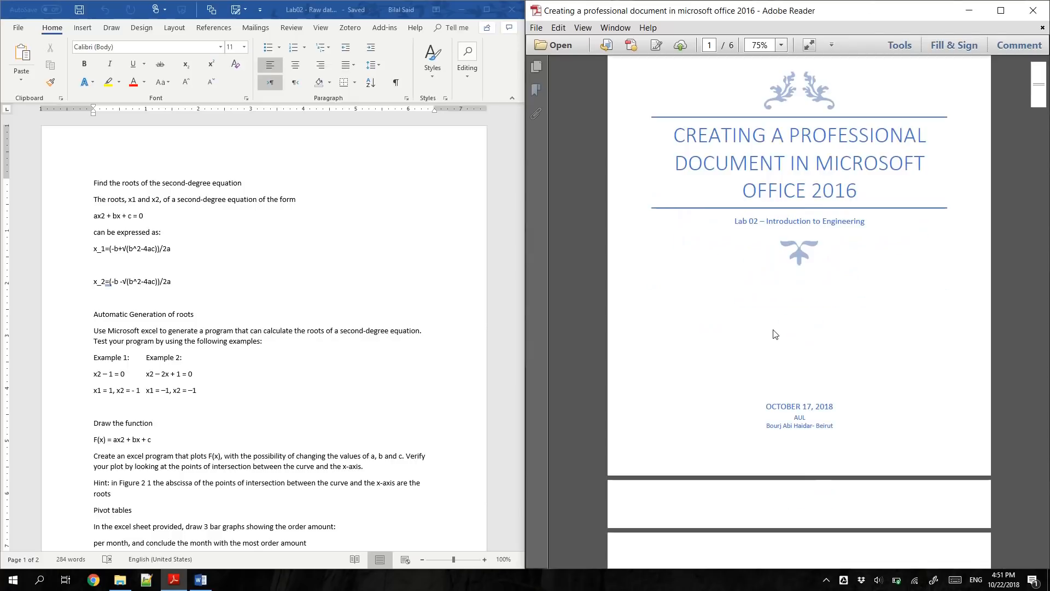
scroll(776, 333, down, 10)
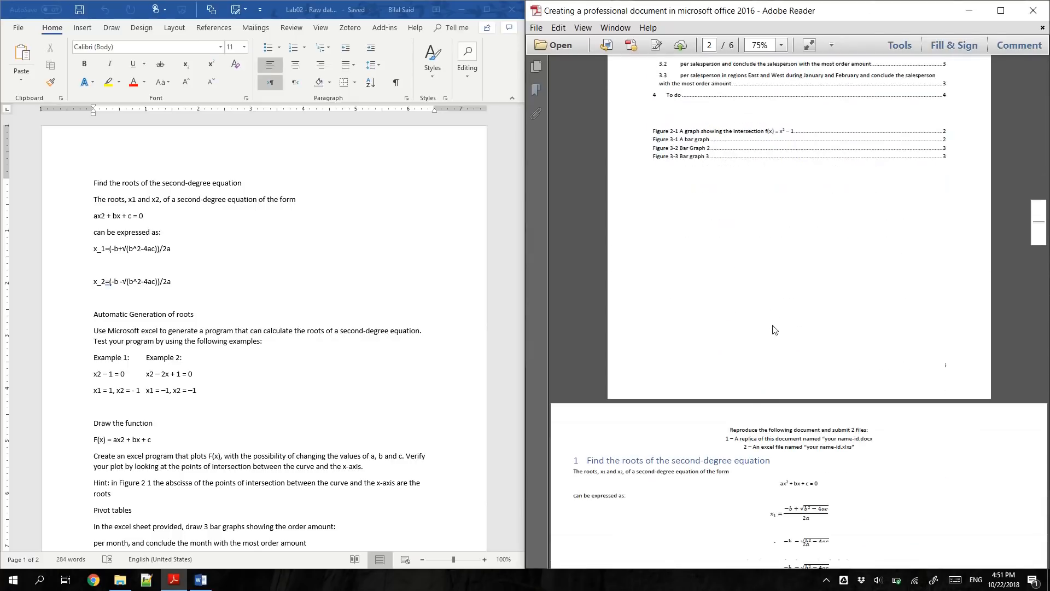
scroll(776, 330, down, 1)
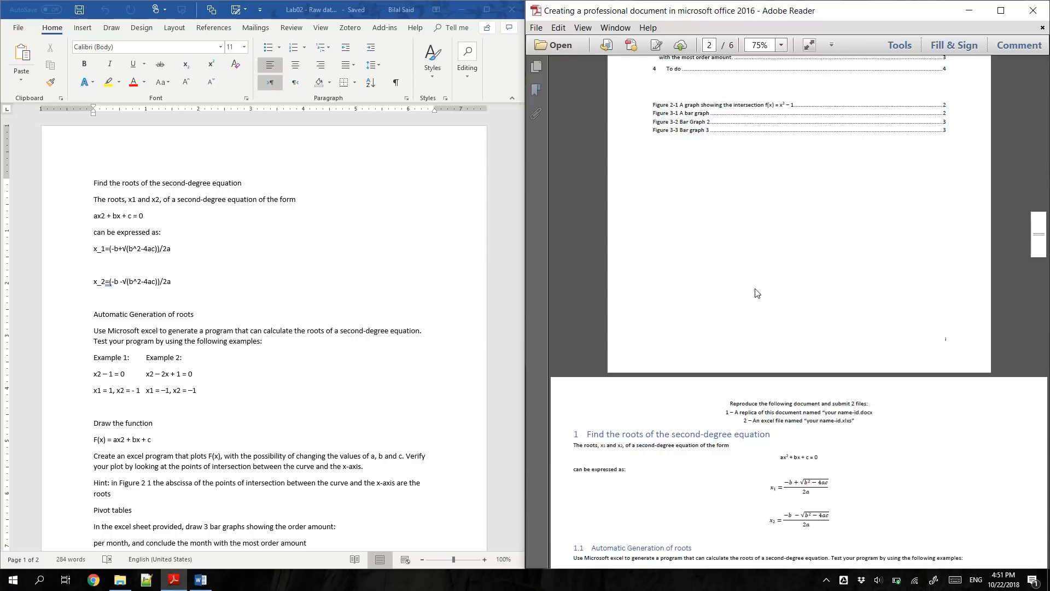
scroll(746, 380, down, 6)
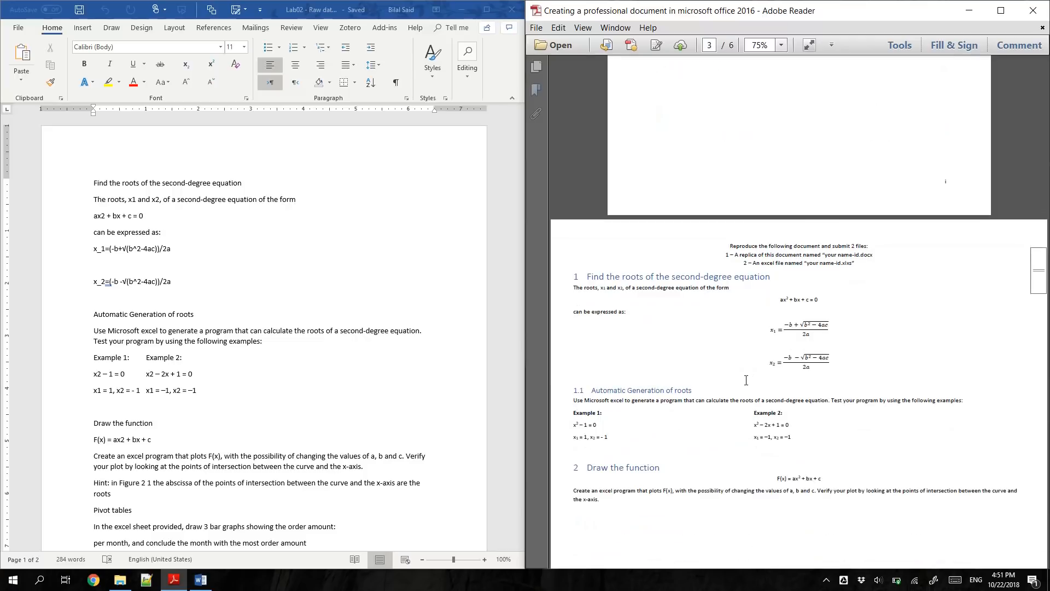
scroll(755, 417, down, 15)
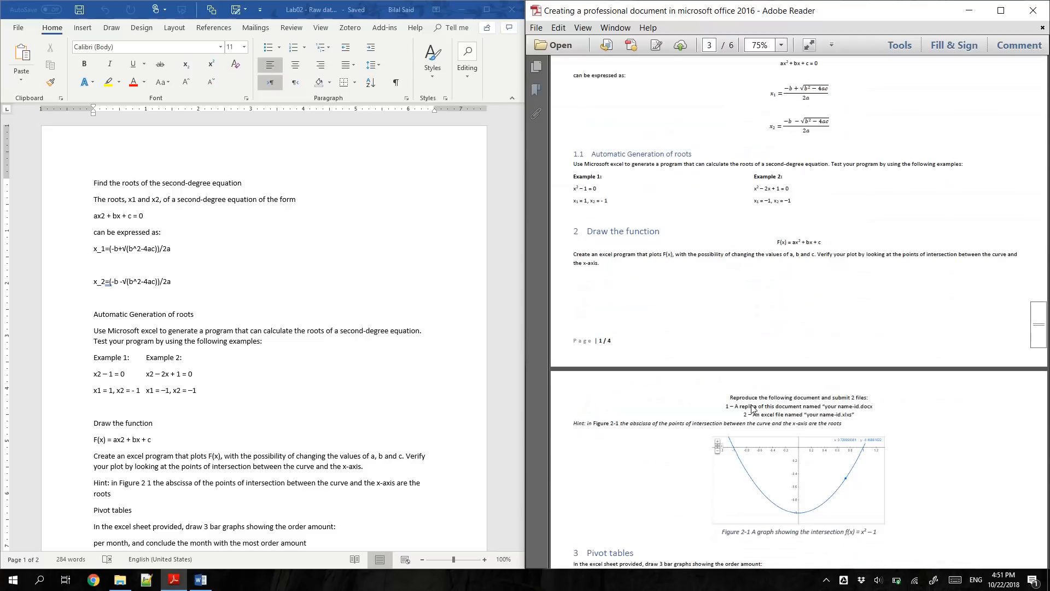
scroll(750, 419, down, 15)
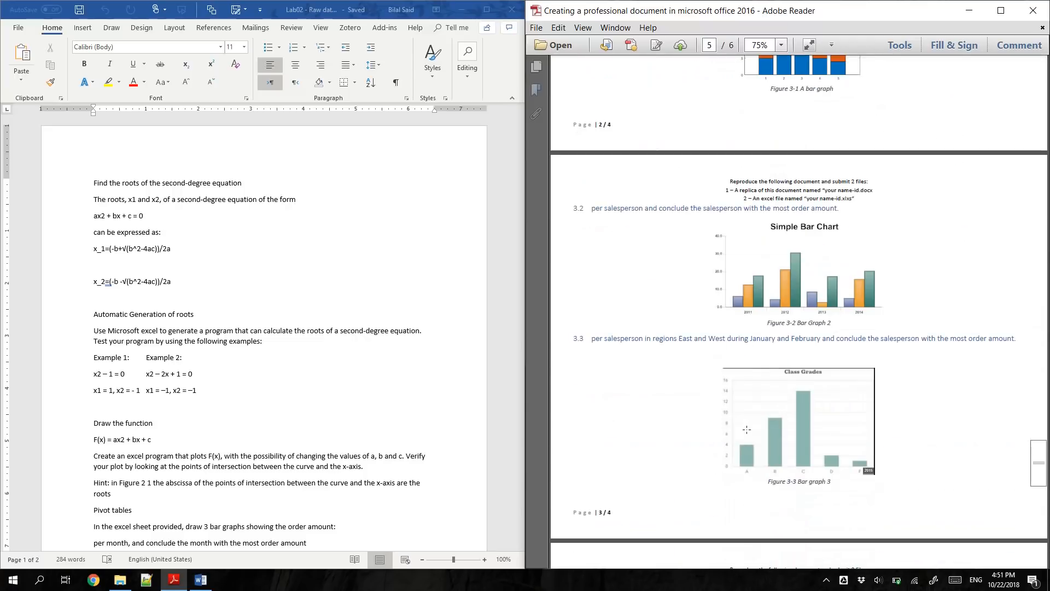
scroll(746, 431, down, 3)
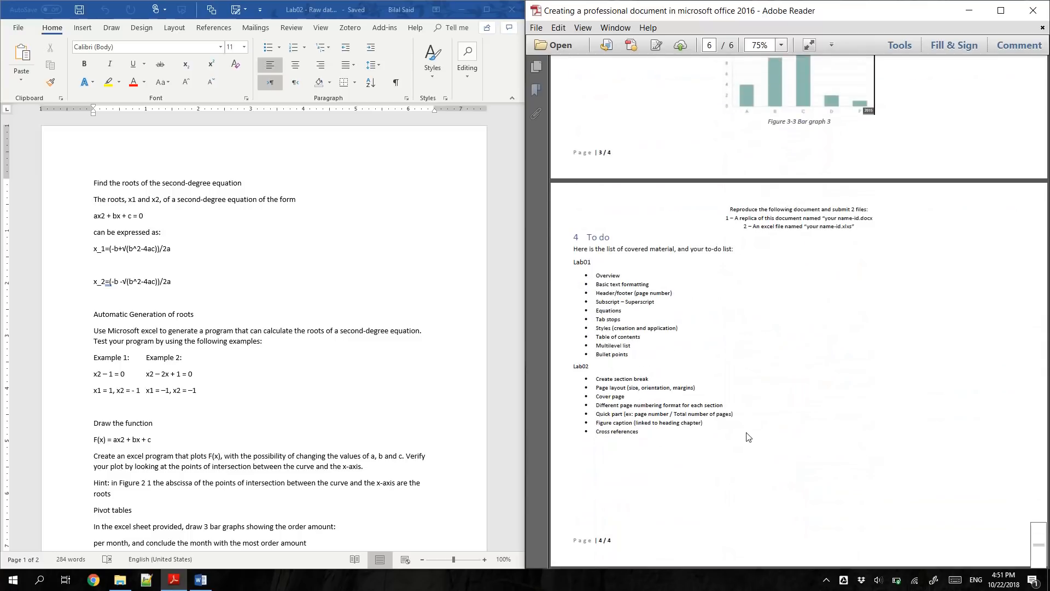
Step: Examine where the PDF passes from the cover and table of contents pages to the first body page, comparing their page layouts
scroll(748, 436, up, 20)
scroll(754, 358, up, 3)
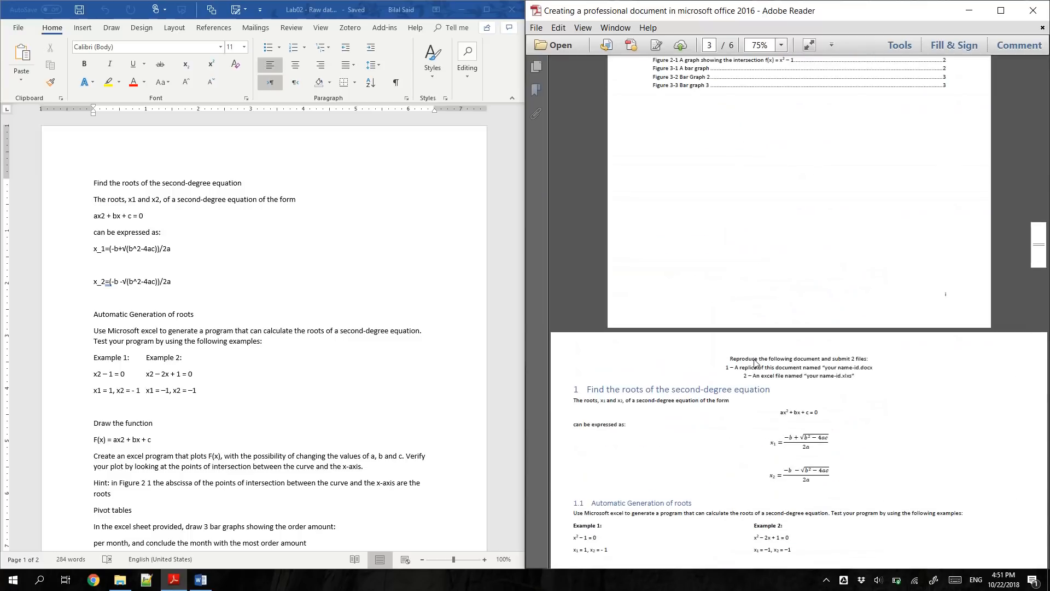
scroll(764, 325, up, 3)
scroll(765, 326, down, 2)
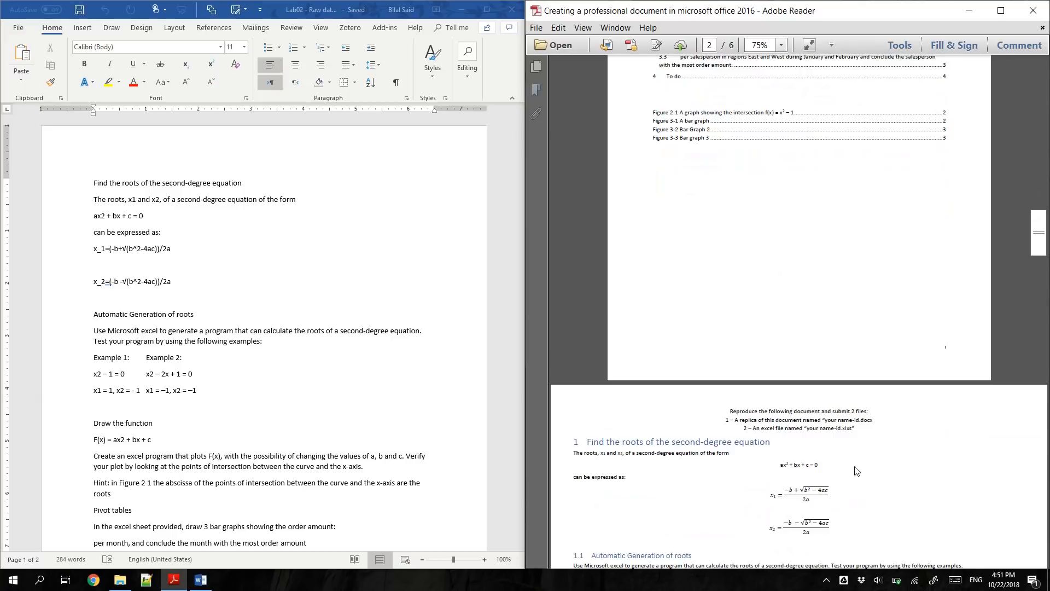
mouse_move(1043, 239)
mouse_down()
mouse_move(1044, 143)
mouse_move(1033, 243)
mouse_up()
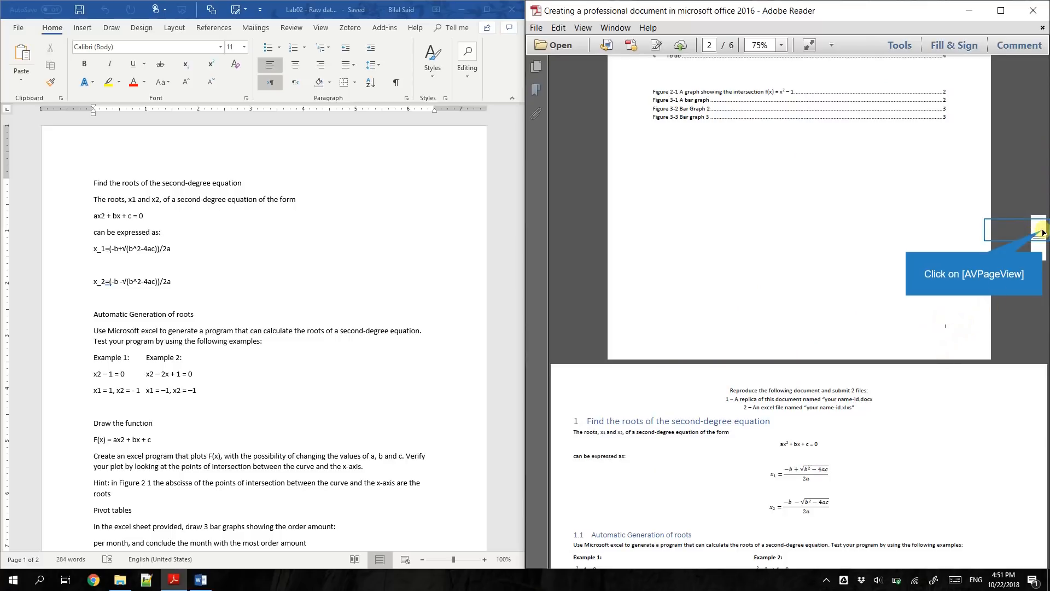
scroll(1043, 232, down, 5)
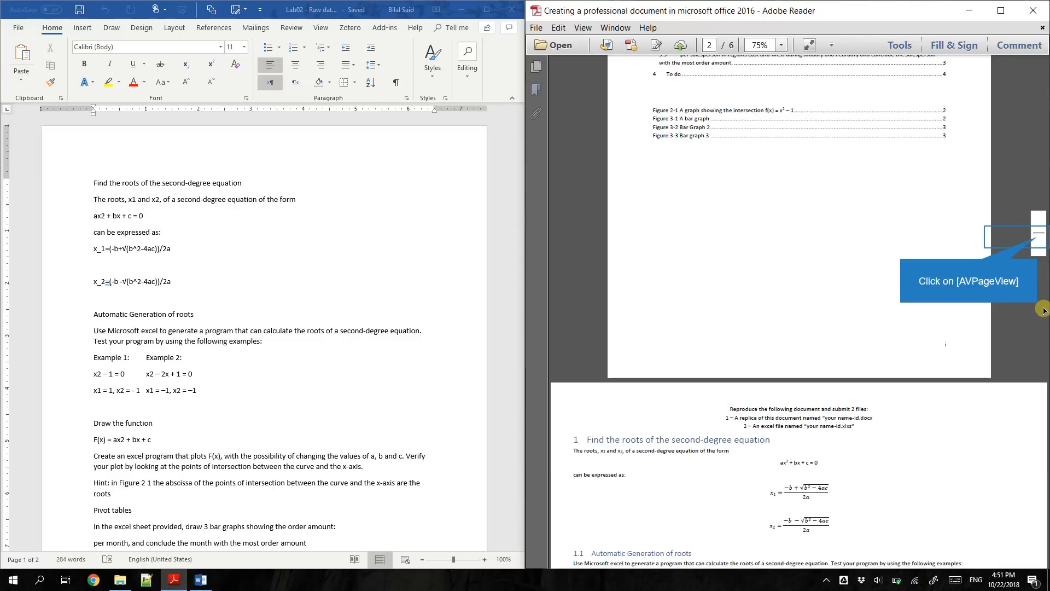
scroll(1042, 306, up, 5)
drag(1037, 239, 1049, 124)
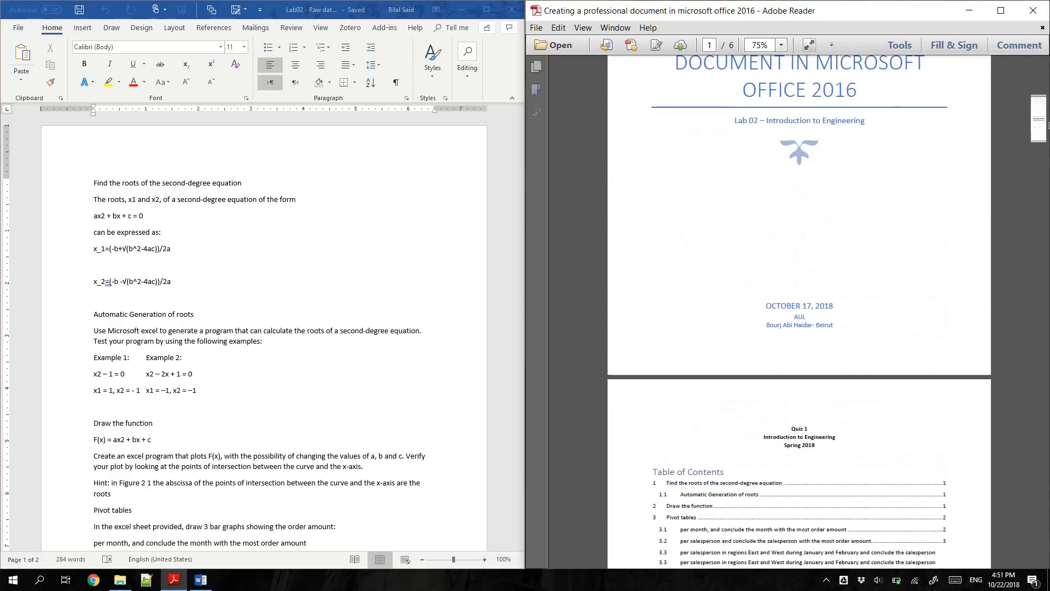
Step: Copy the three header lines "Quiz 1", "Introduction to Engineering" and "Spring 2018" from page 2 of the PDF
scroll(849, 368, down, 10)
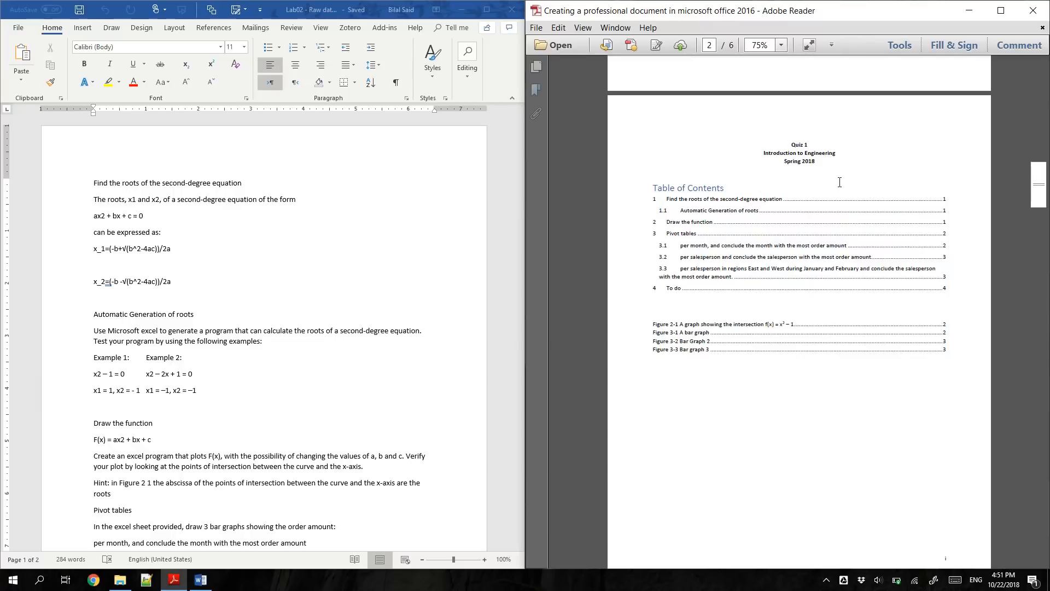
drag(822, 166, 792, 143)
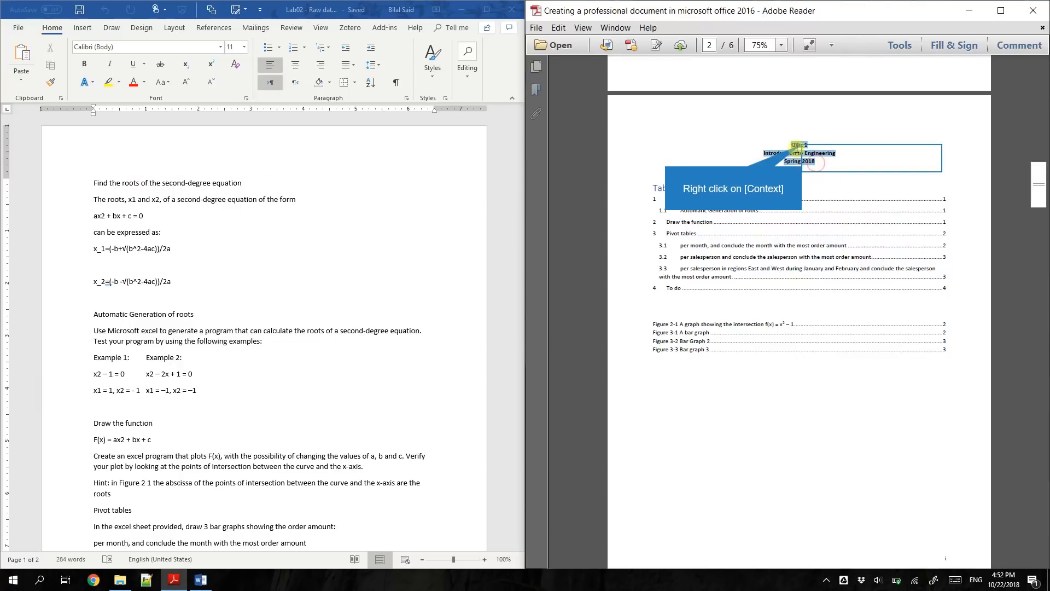
right_click(803, 148)
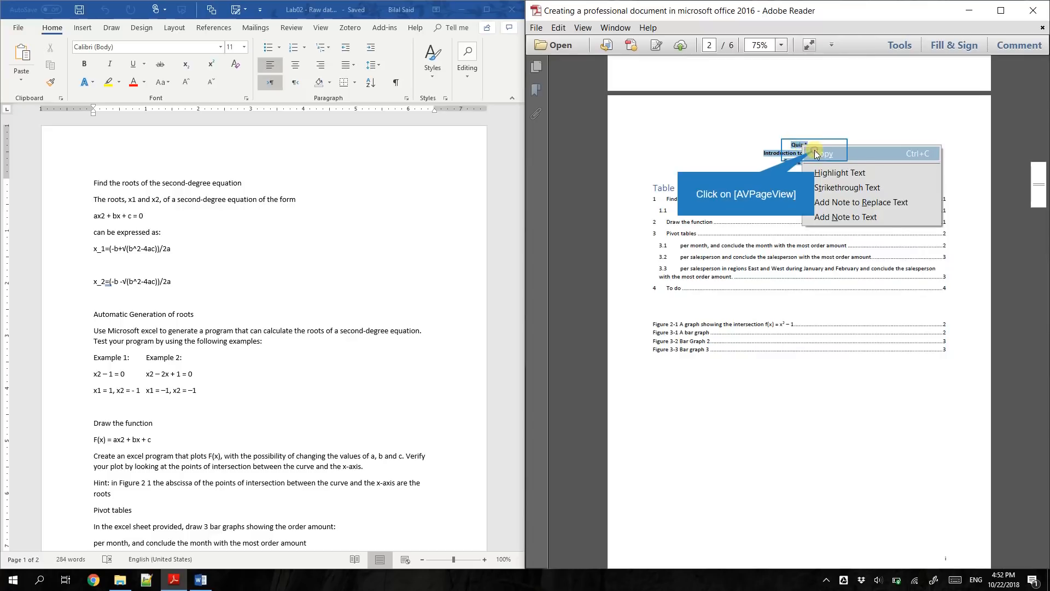
click(817, 154)
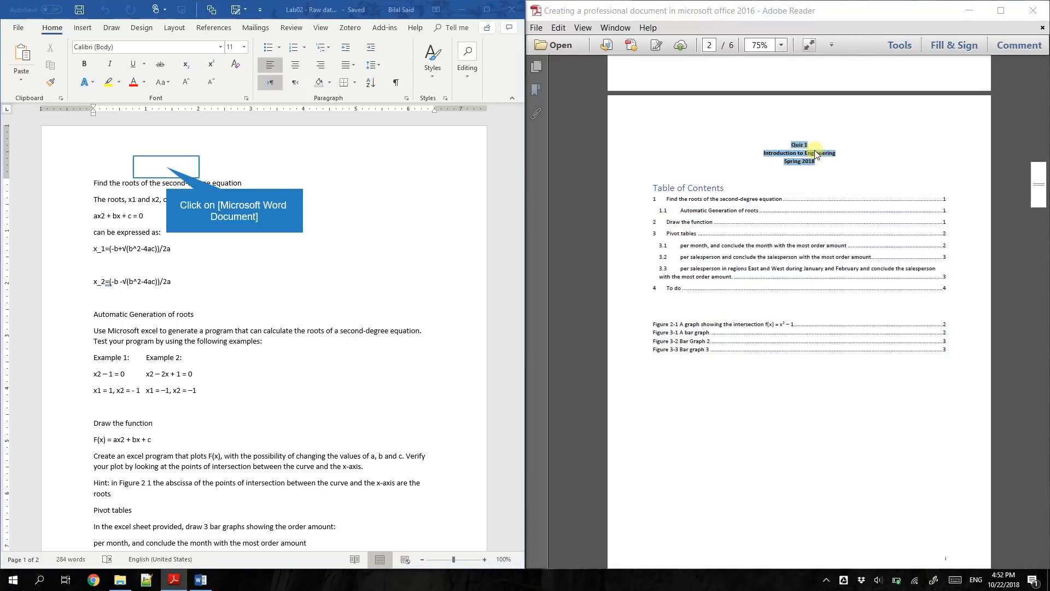
Step: Switch to Word and paste the copied lines on a new line above "Find the roots of the second-degree equation", keeping text only
click(167, 170)
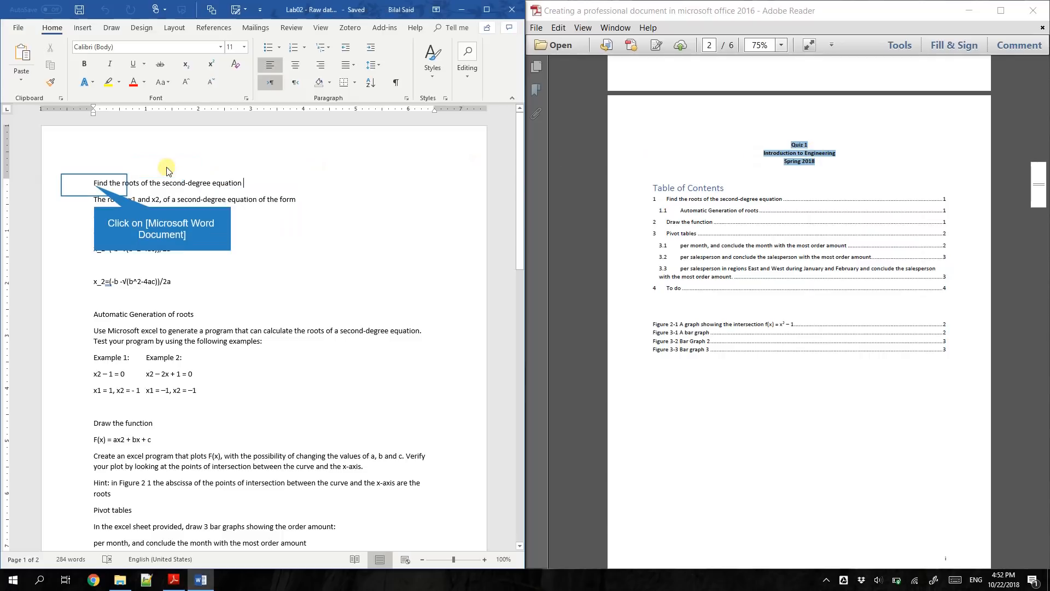
click(95, 185)
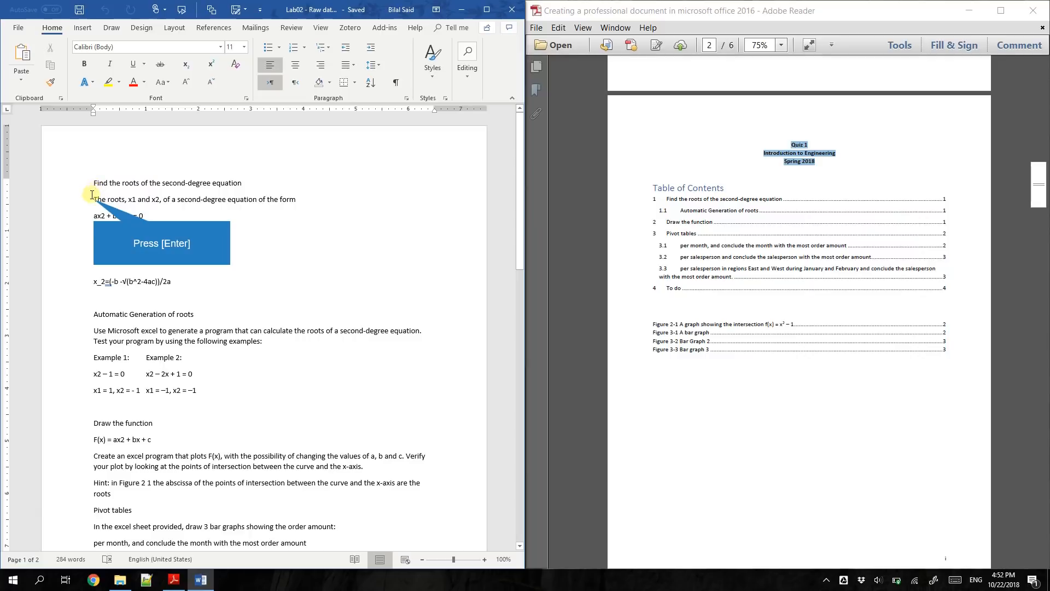
key(Return)
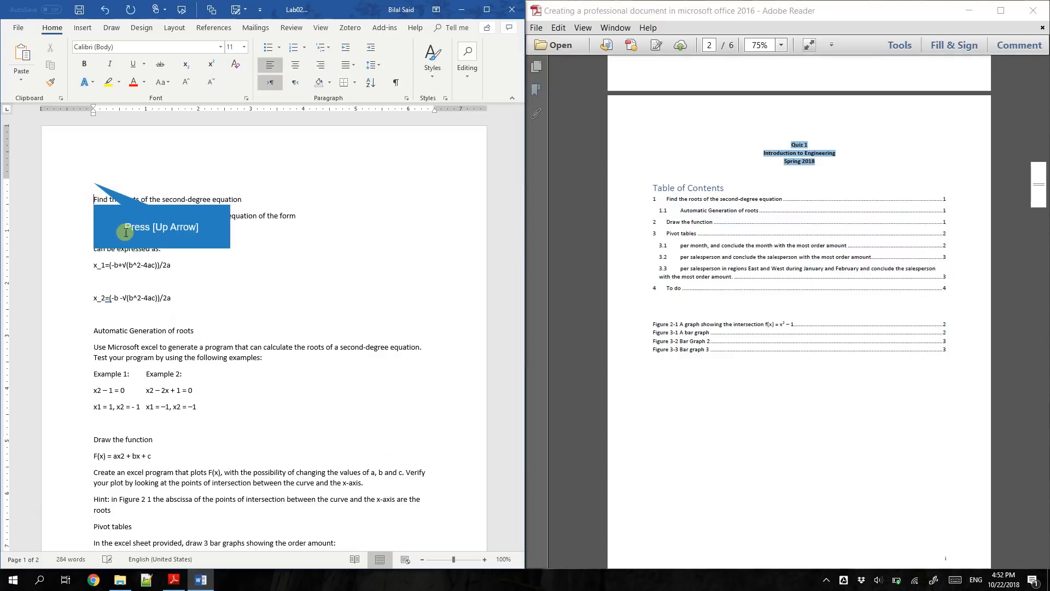
key(Up)
key(ctrl+v)
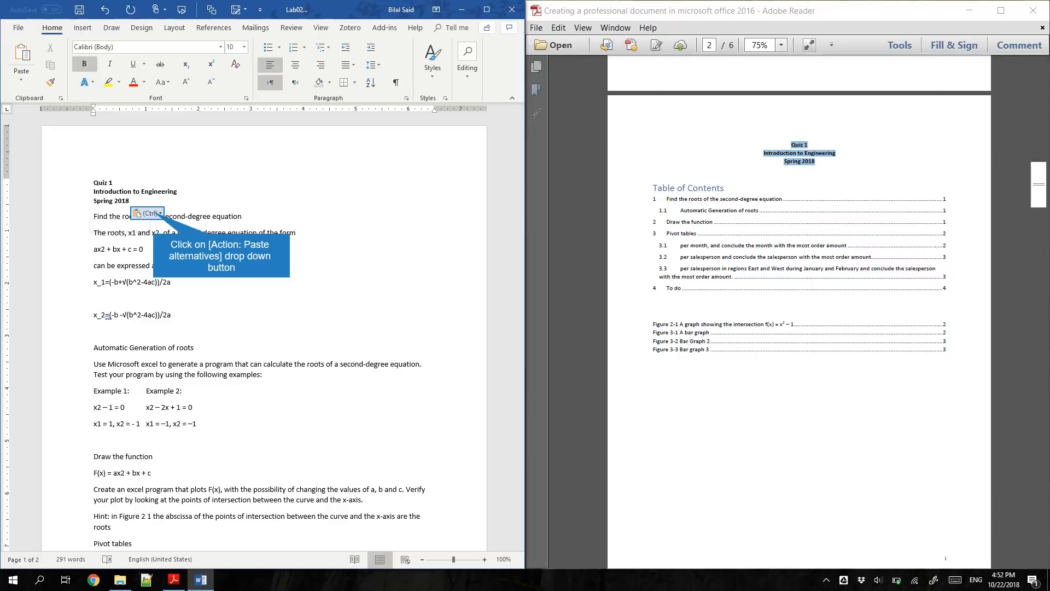
click(156, 215)
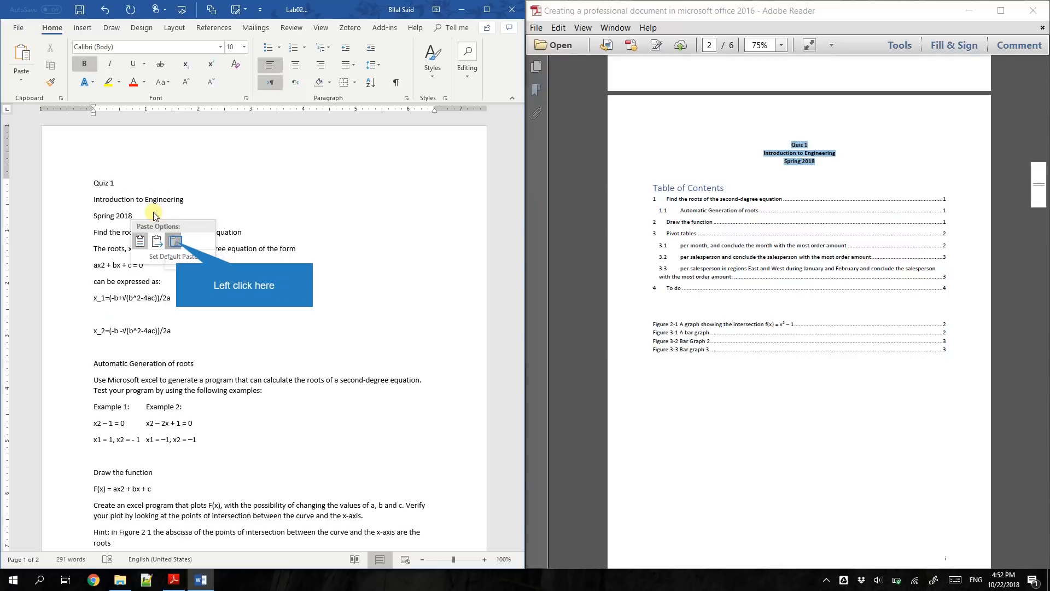
click(176, 244)
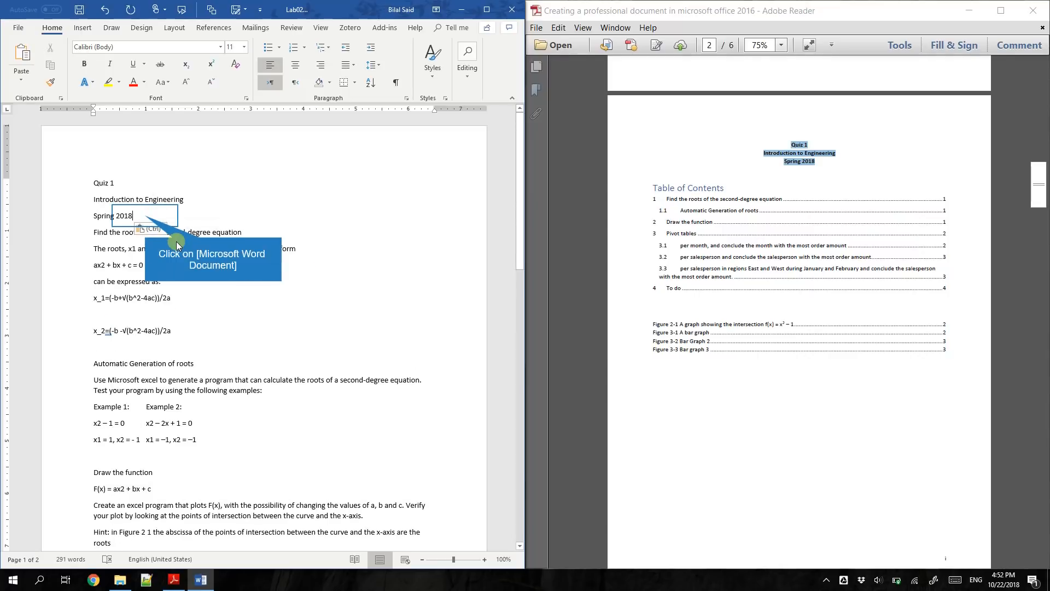
Step: Add the placeholder lines "ToC" and "ToF" followed by an empty line below "Spring 2018"
click(146, 216)
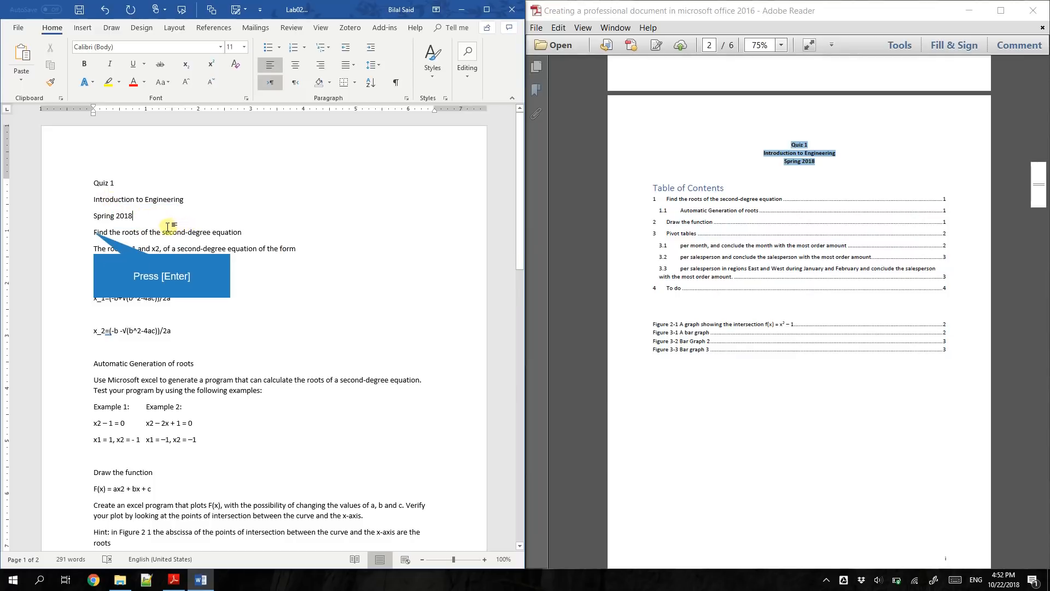
key(Return)
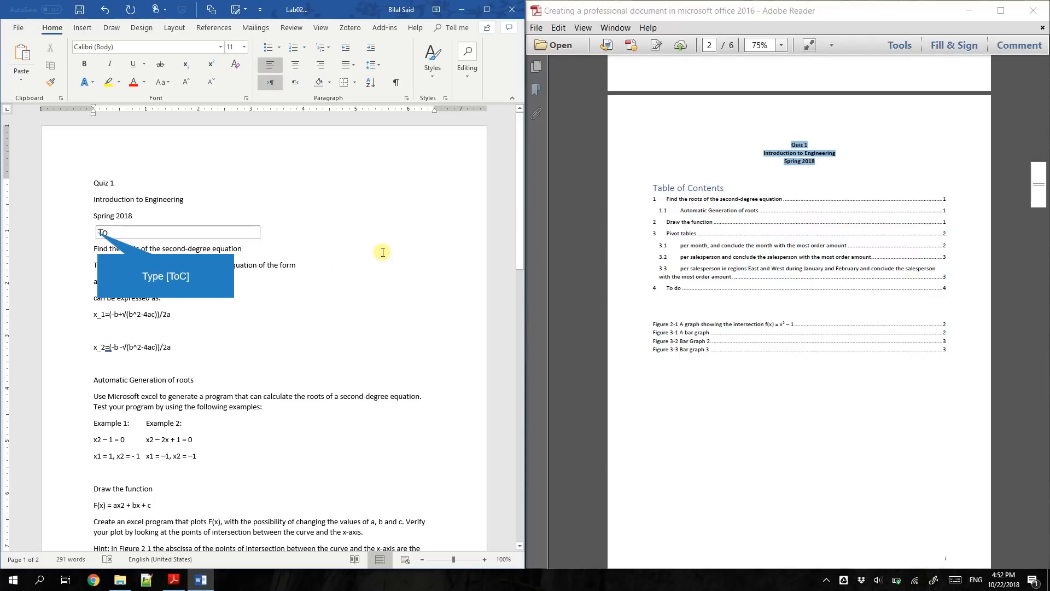
text(ToC)
key(Return)
text(ToF)
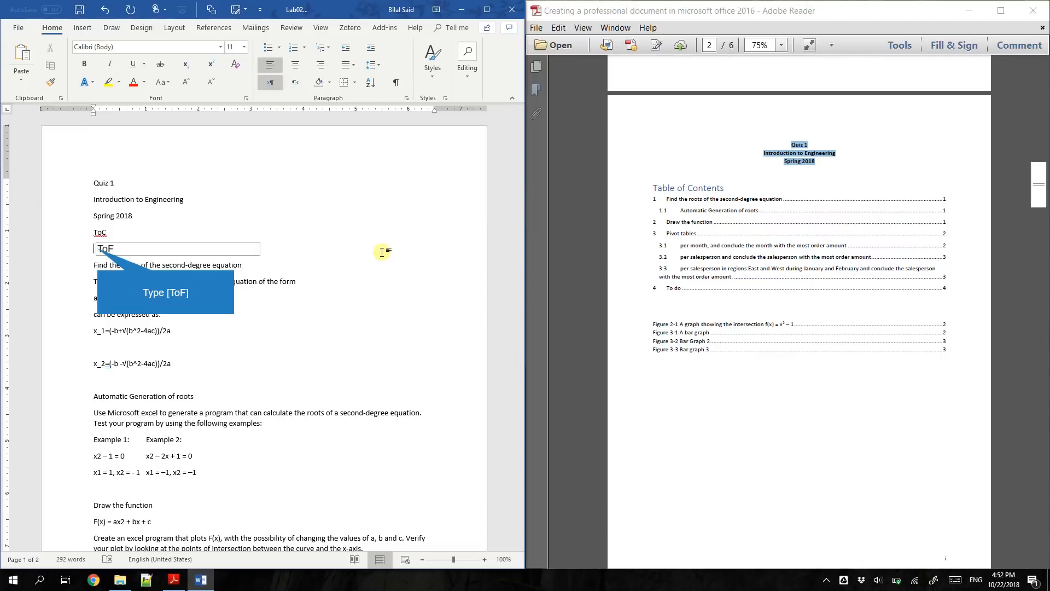
key(Return)
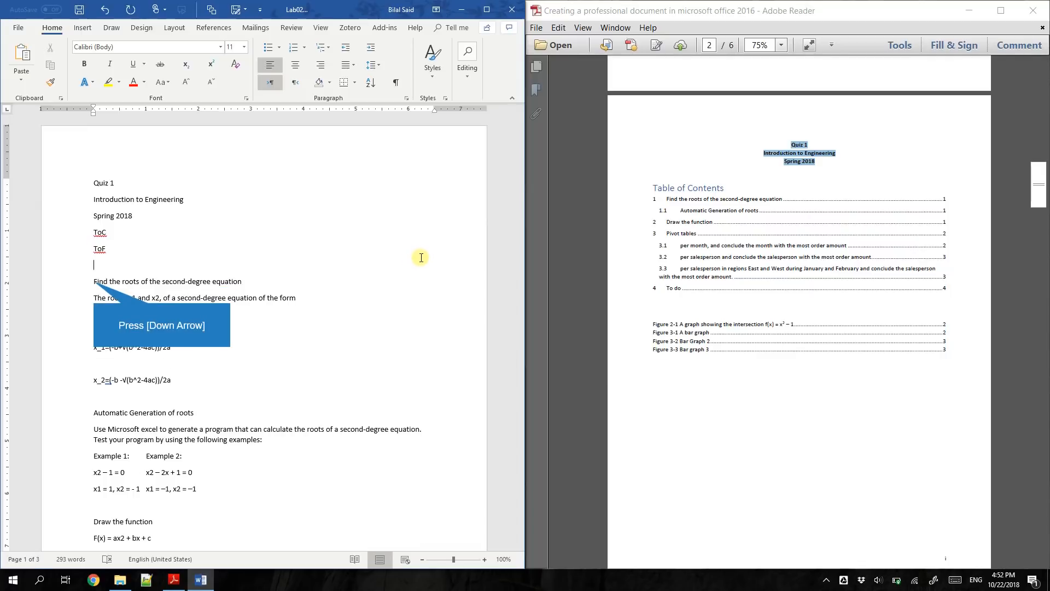
key(Down)
Step: Switch to the PDF and copy the three-line header beginning "Reproduce the following document and submit 2 files:" from page 3
scroll(597, 476, down, 5)
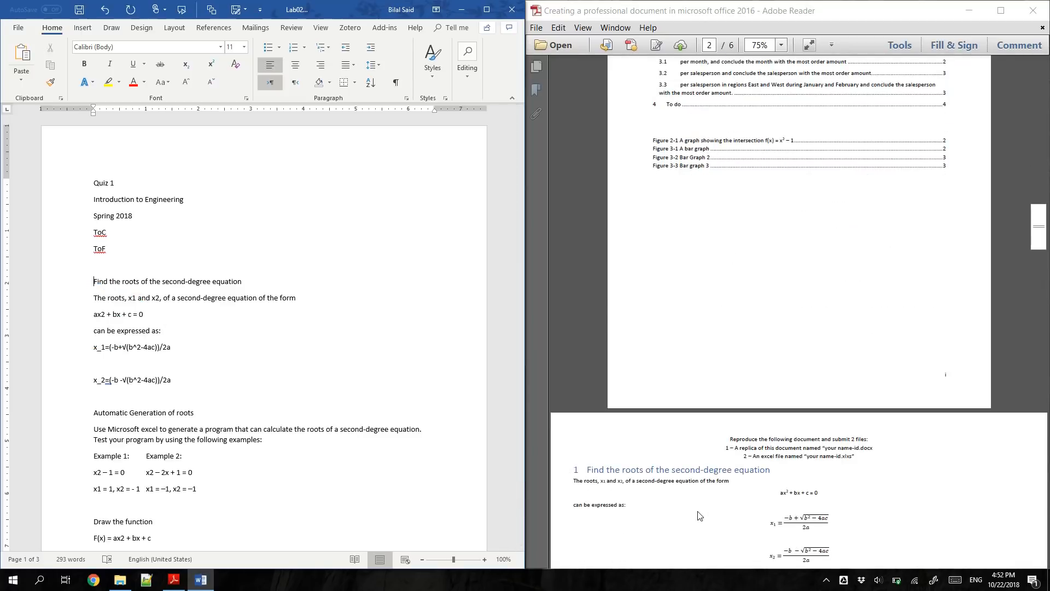
drag(731, 441, 818, 462)
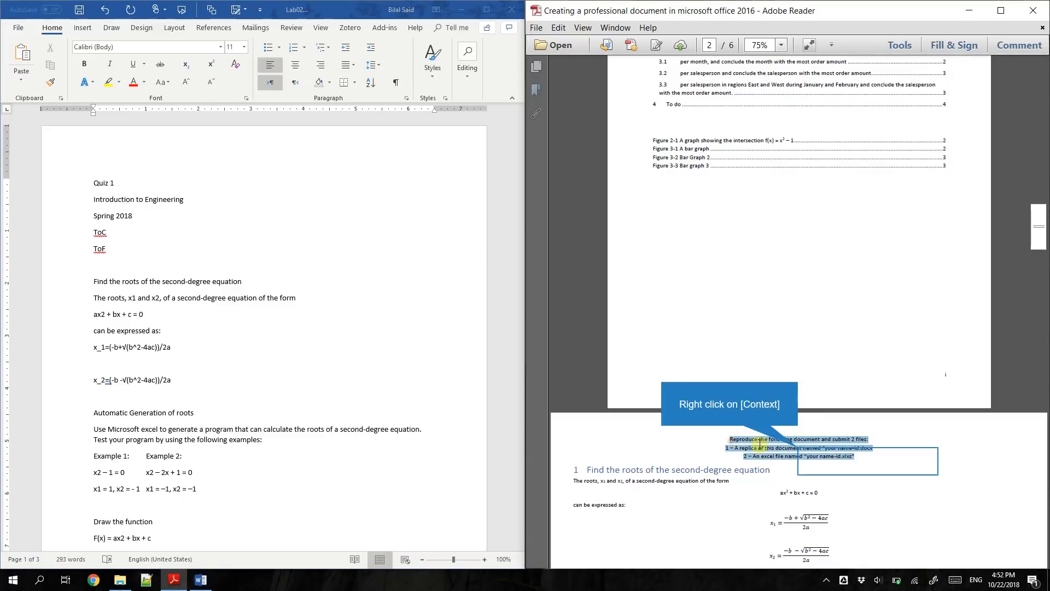
right_click(800, 450)
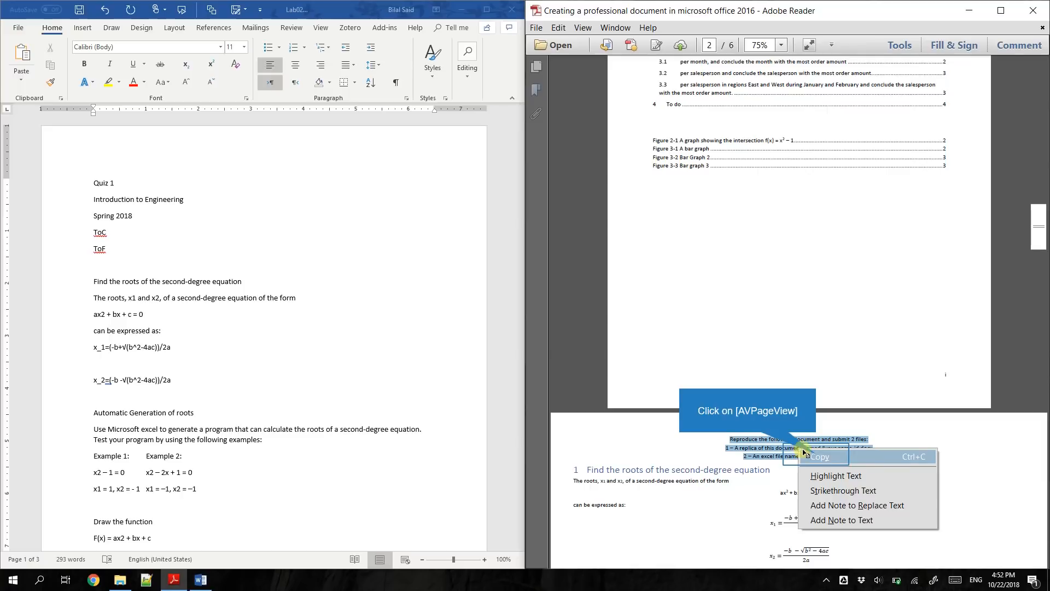
click(819, 457)
Step: Examine the first body page of the PDF and its boundary with the contents page before it
scroll(697, 393, down, 3)
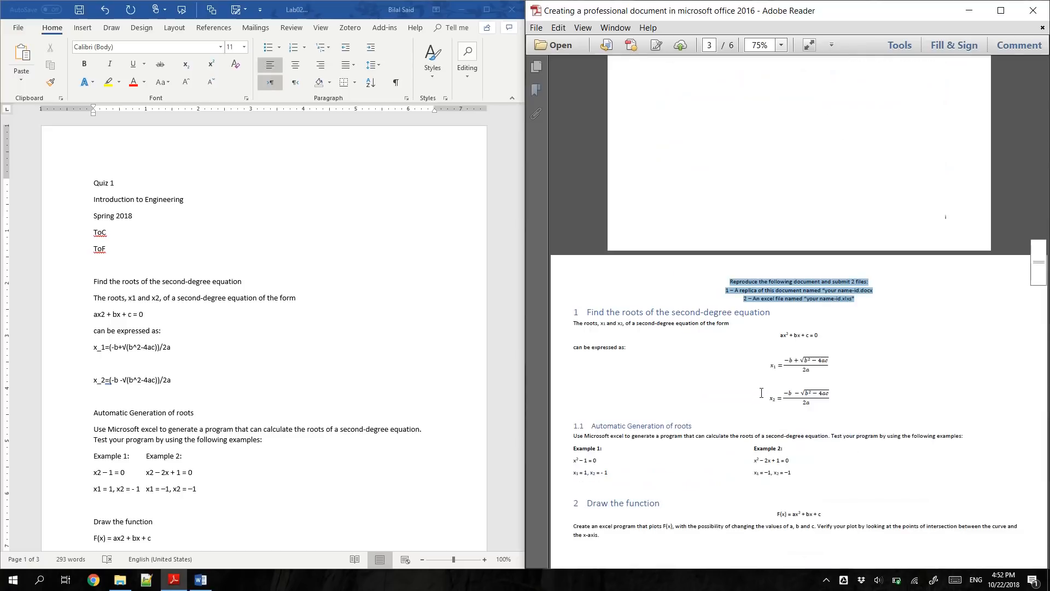
scroll(763, 392, down, 4)
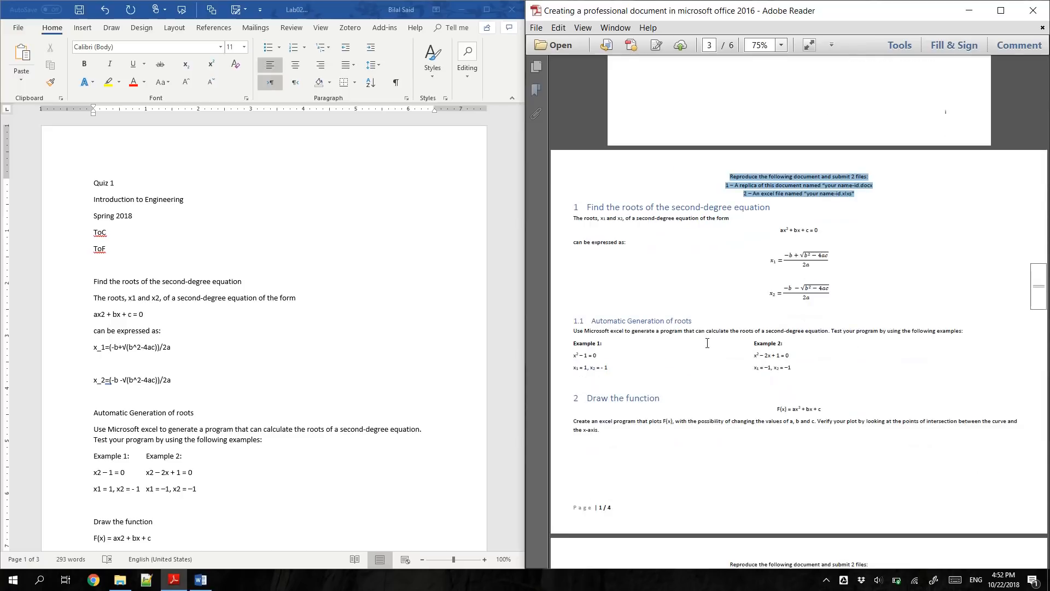
scroll(636, 194, up, 1)
scroll(746, 331, down, 4)
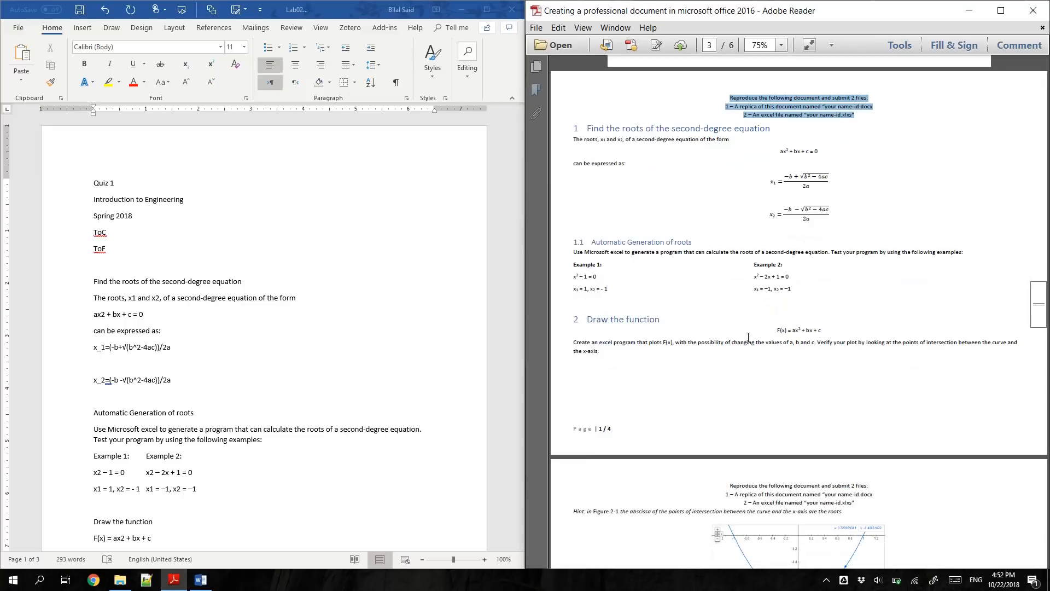
scroll(759, 296, up, 10)
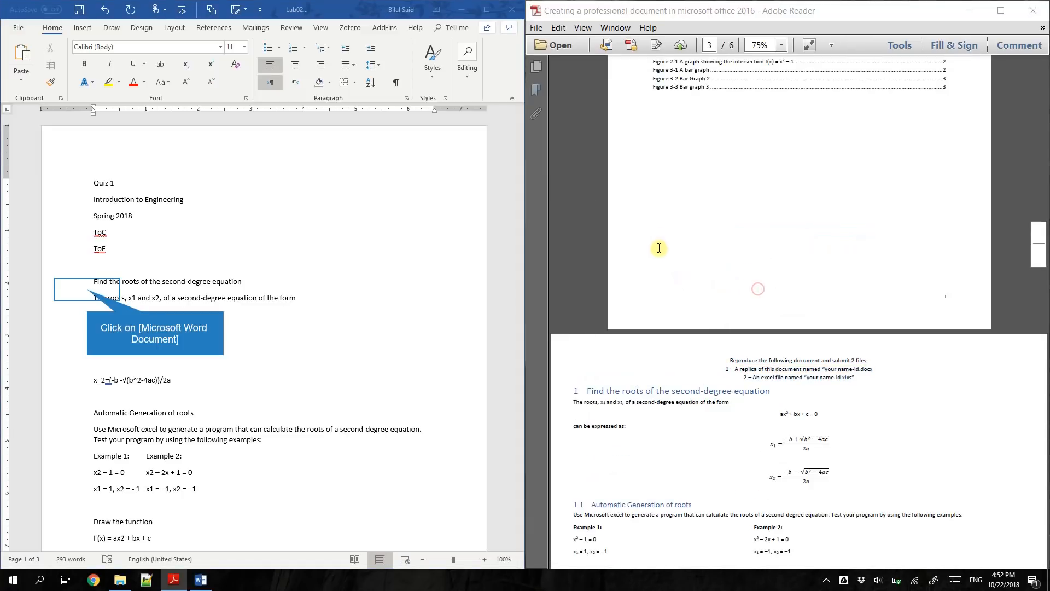
click(660, 392)
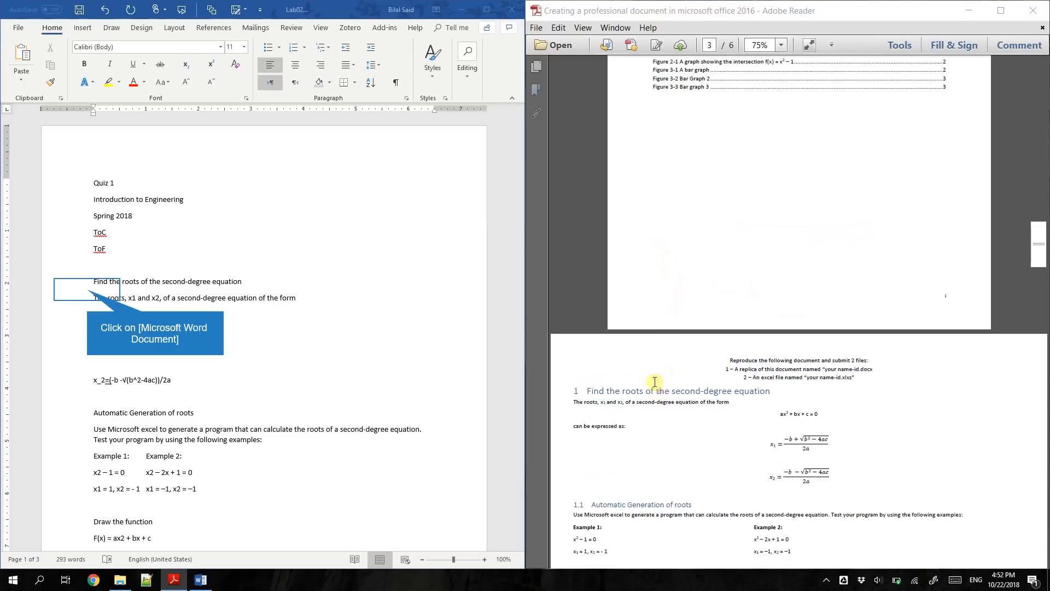
Step: Insert a Next Page section break directly before "Find the roots of the second-degree equation"
click(87, 290)
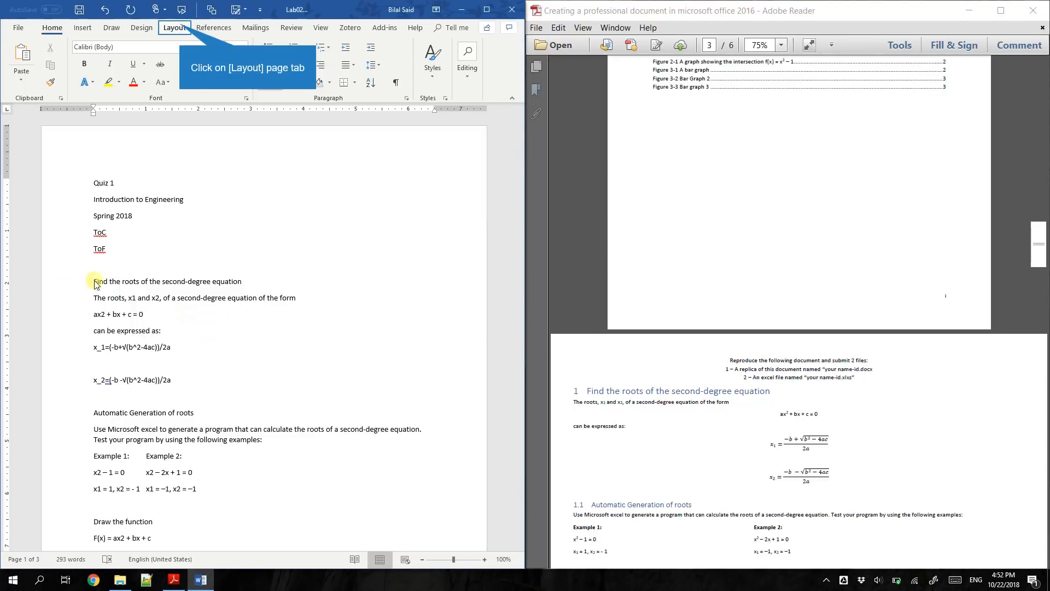
click(178, 27)
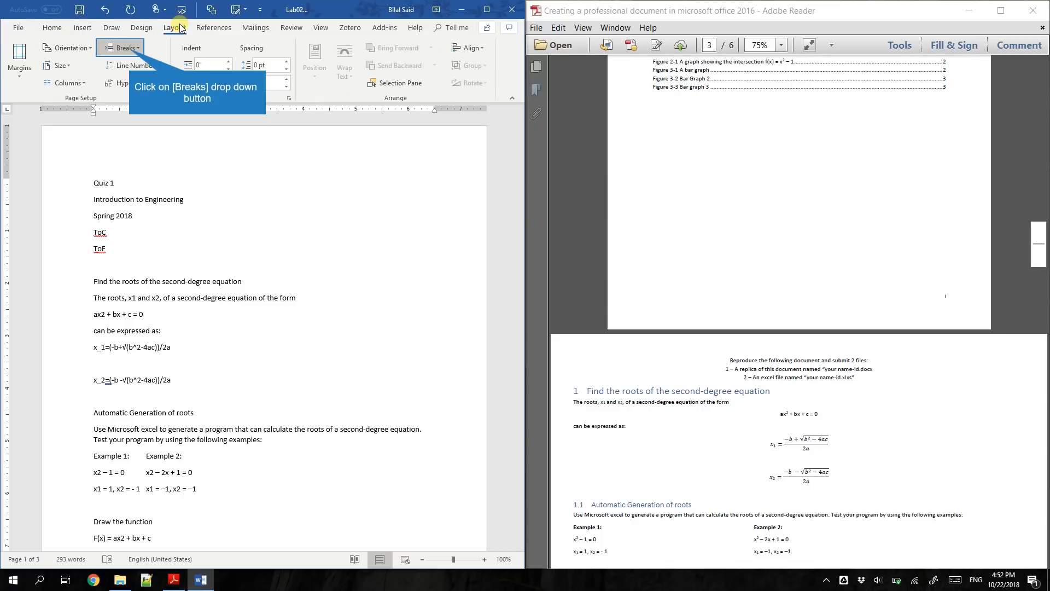
click(130, 51)
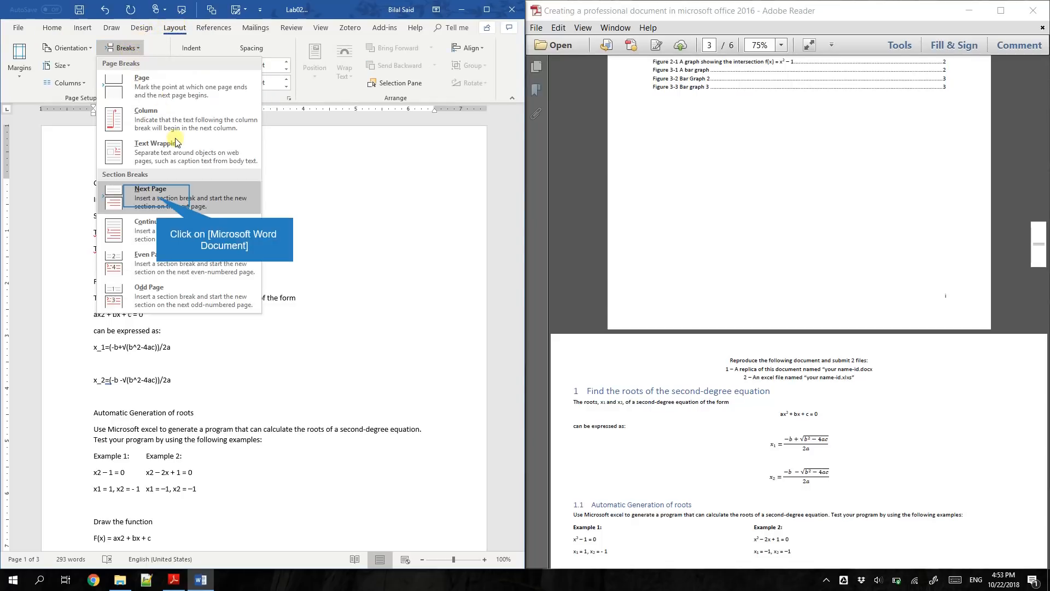
click(157, 199)
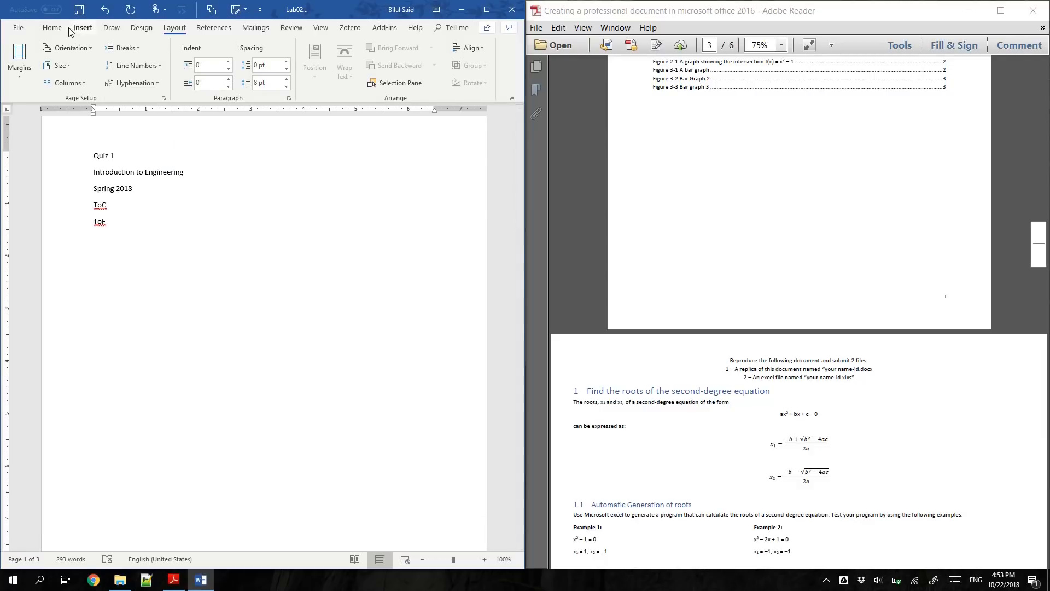
Step: Show the formatting marks to inspect the end of the front page and the section break, and hide them again
click(52, 28)
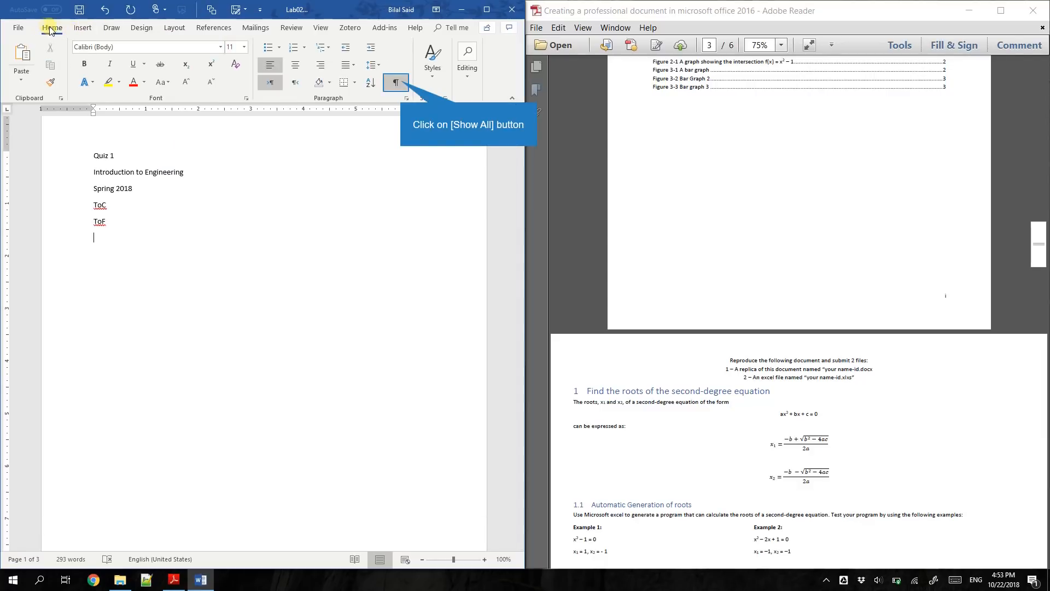
click(396, 83)
key(ctrl+shift+8)
scroll(164, 219, down, 10)
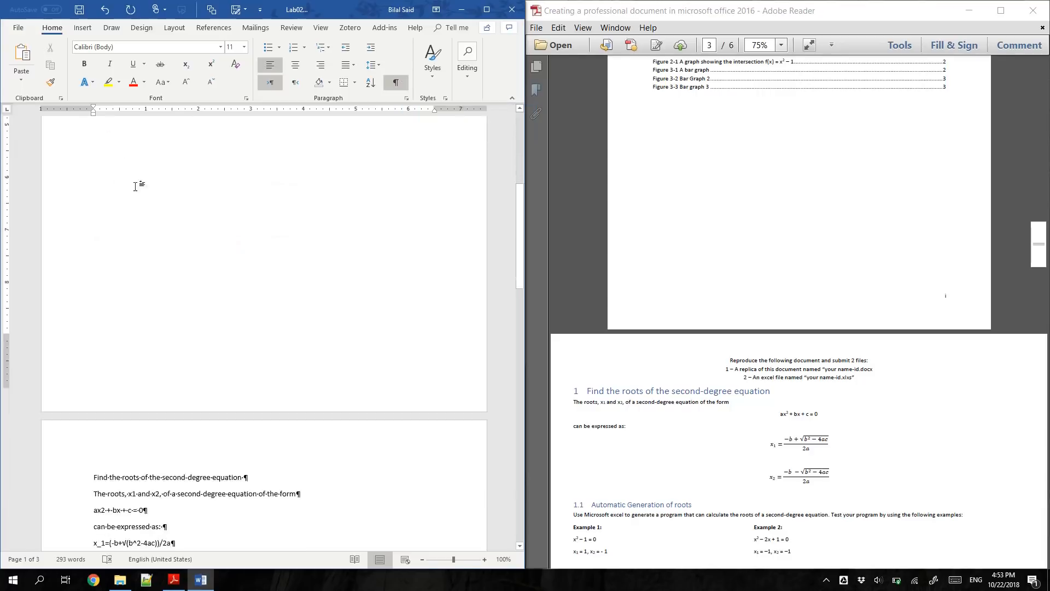
scroll(411, 119, up, 2)
click(396, 83)
Step: Open the headers and footers for editing and place the cursor in the Section 2 header
scroll(153, 399, down, 1)
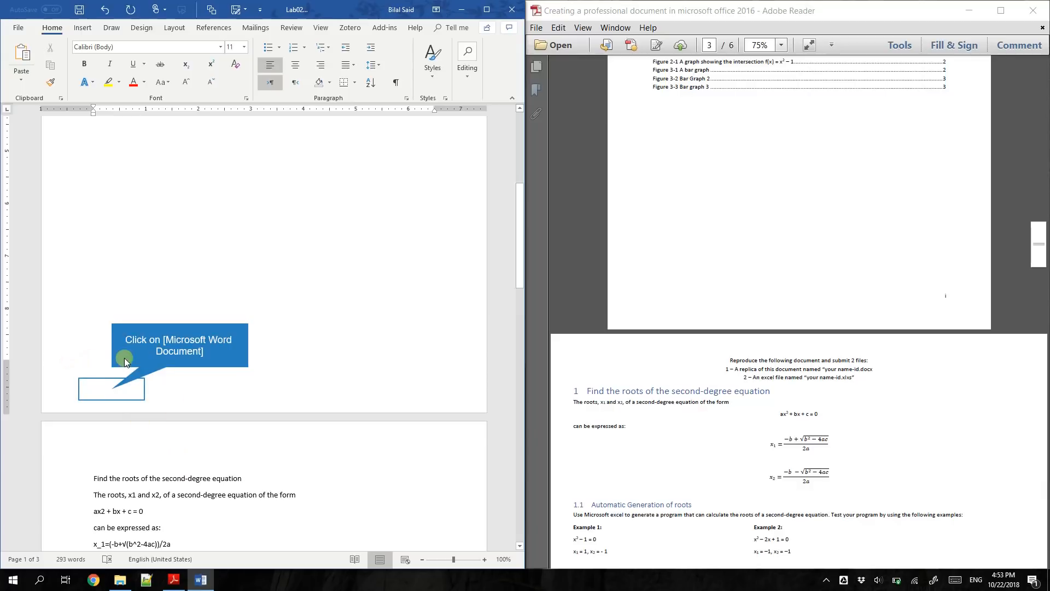
double_click(111, 389)
scroll(157, 459, down, 2)
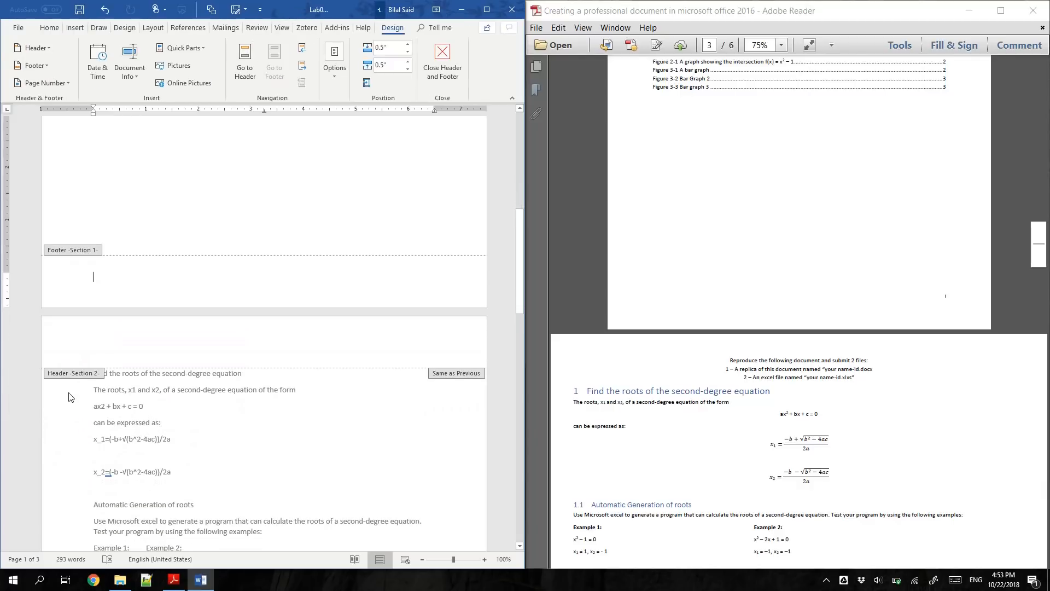
click(123, 356)
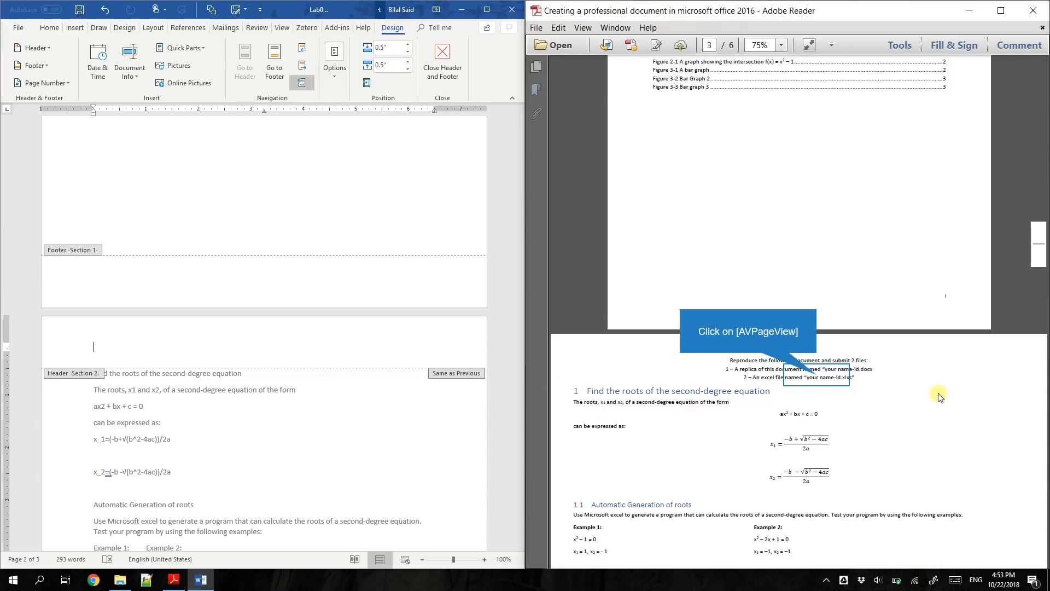
Step: Switch to the PDF and copy the three-line header beginning "Reproduce the following document and submit 2 files:"
click(817, 376)
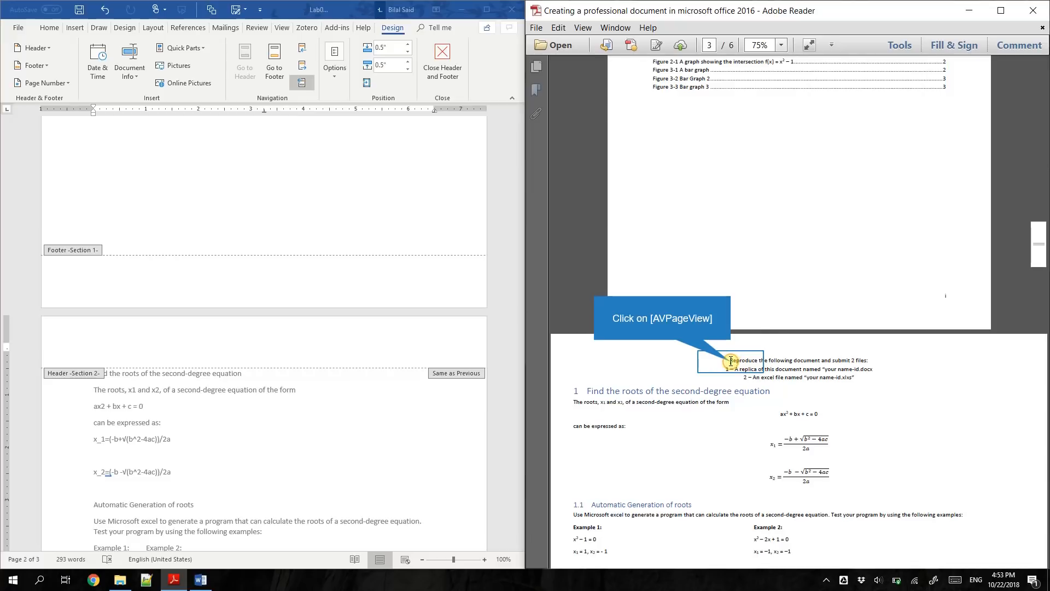
drag(731, 362, 854, 377)
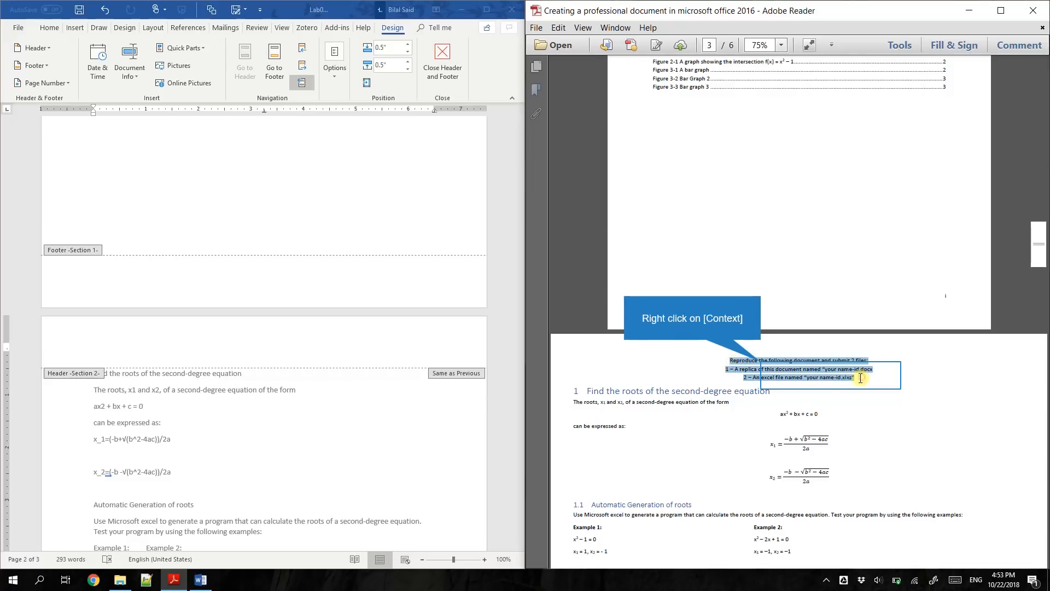
right_click(763, 365)
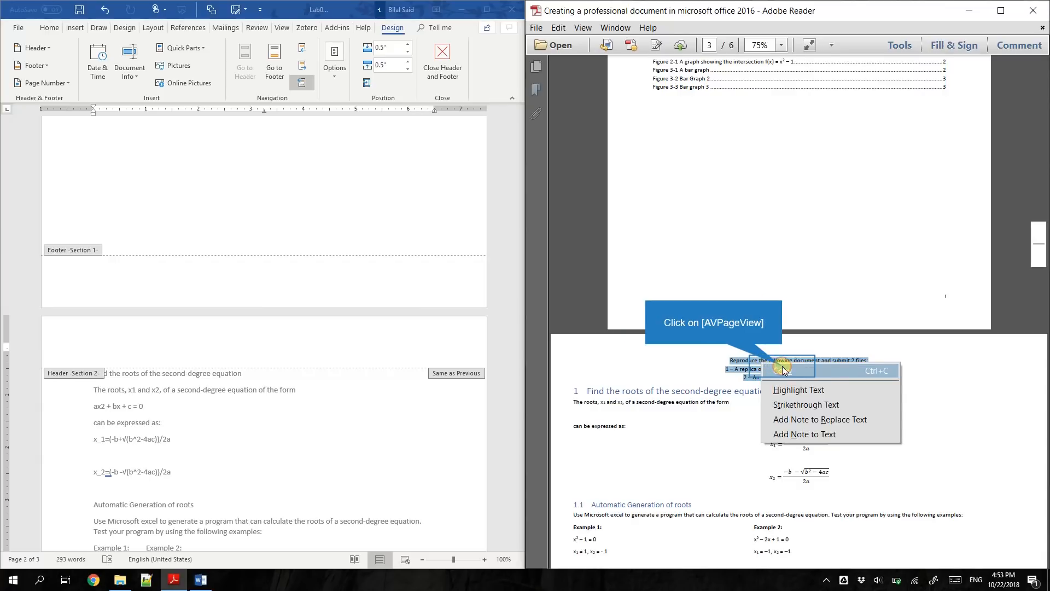
click(784, 370)
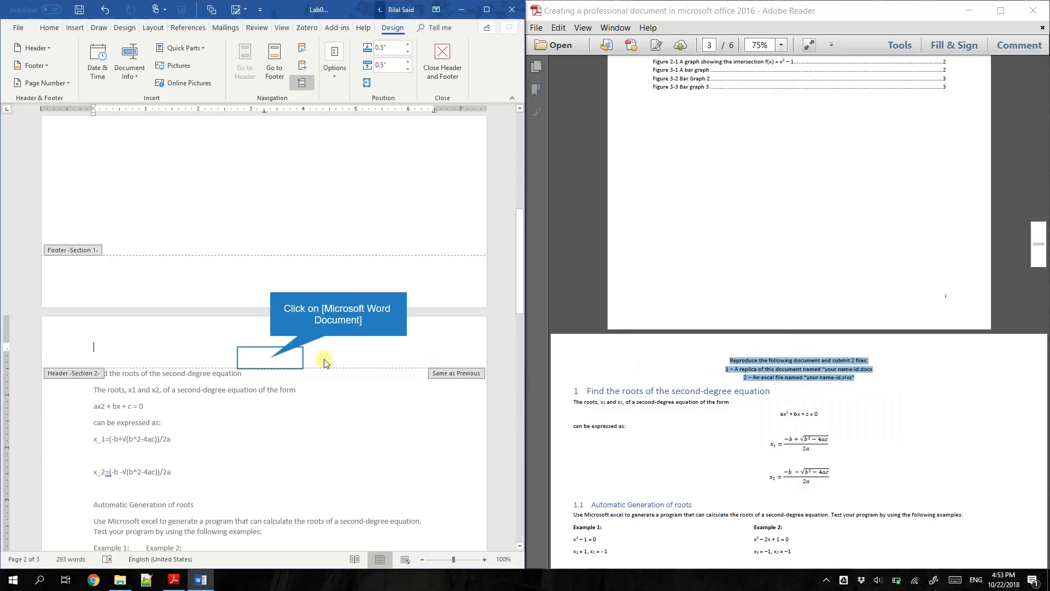
Step: Try to paste the copied lines into the Section 2 header in Word while it is linked to the previous section, and undo the paste
click(273, 358)
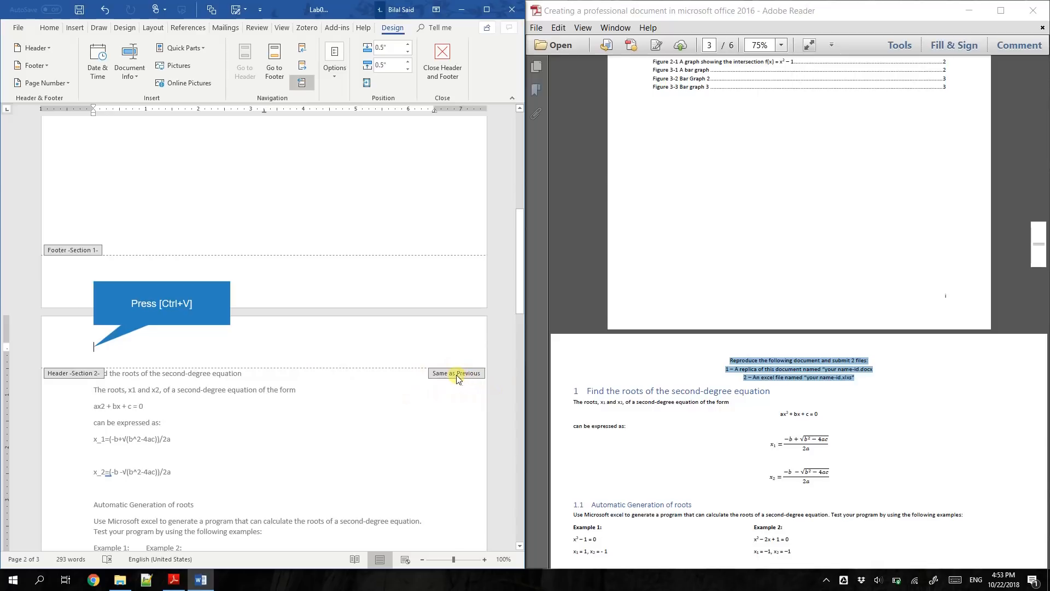
key(ctrl+v)
scroll(330, 350, down, 10)
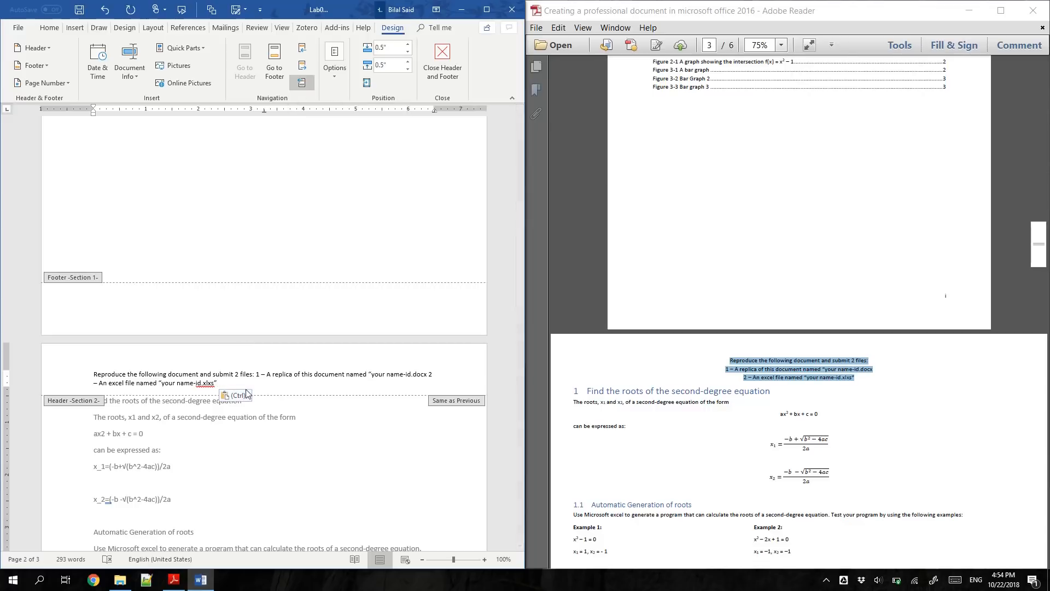
key(ctrl+z)
scroll(304, 352, up, 10)
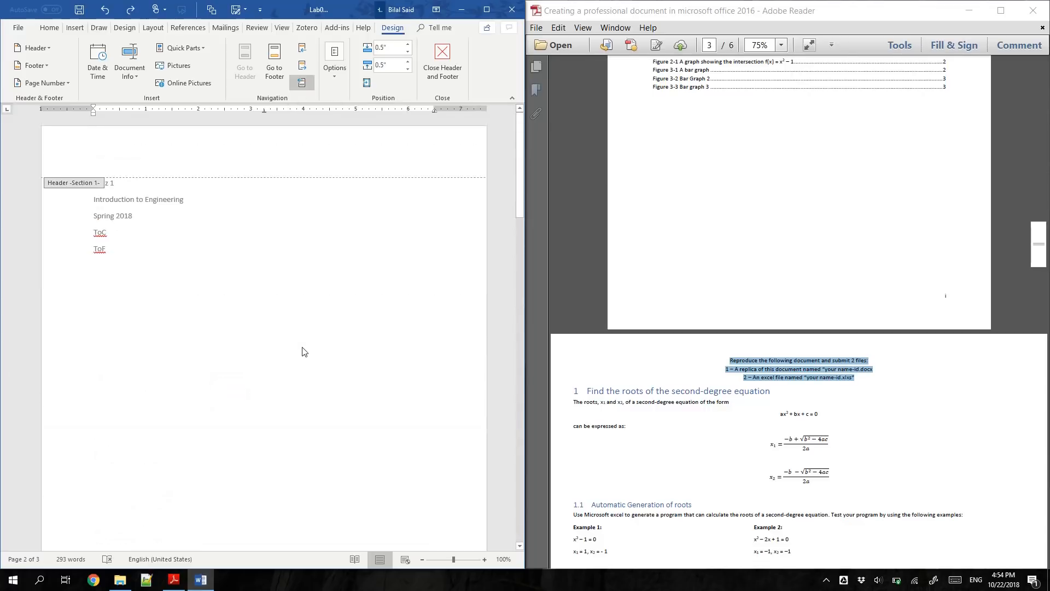
Step: Unlink the Section 2 header from the previous section and paste the copied header text into it
scroll(305, 352, down, 10)
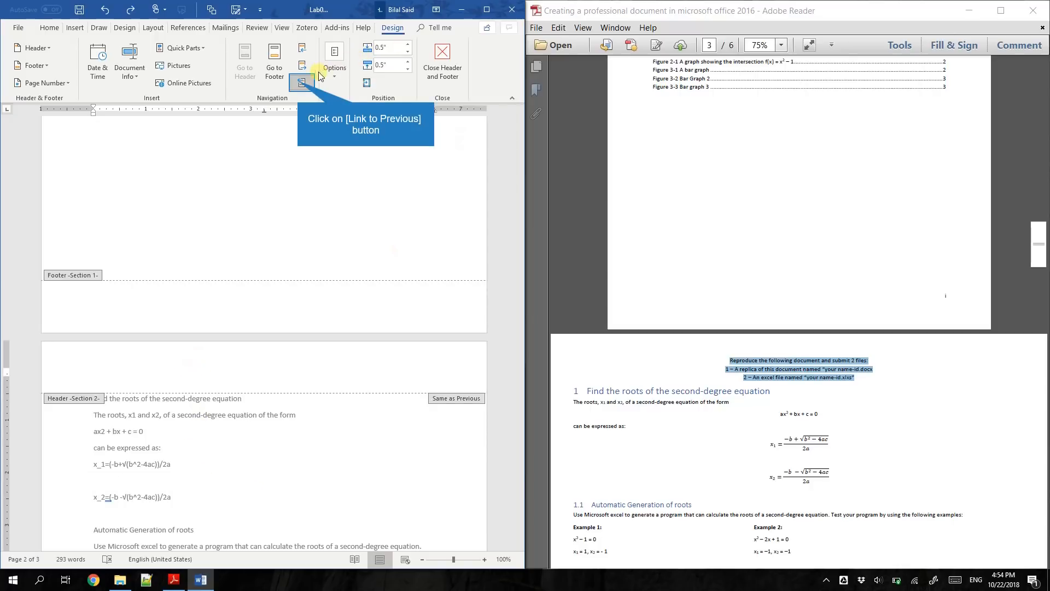
click(301, 85)
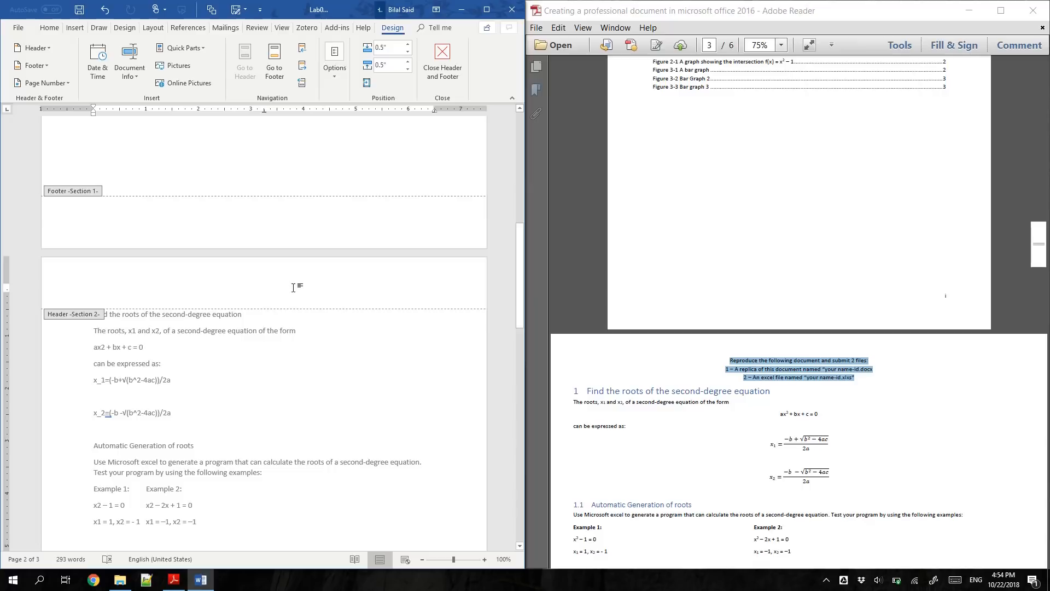
key(ctrl+v)
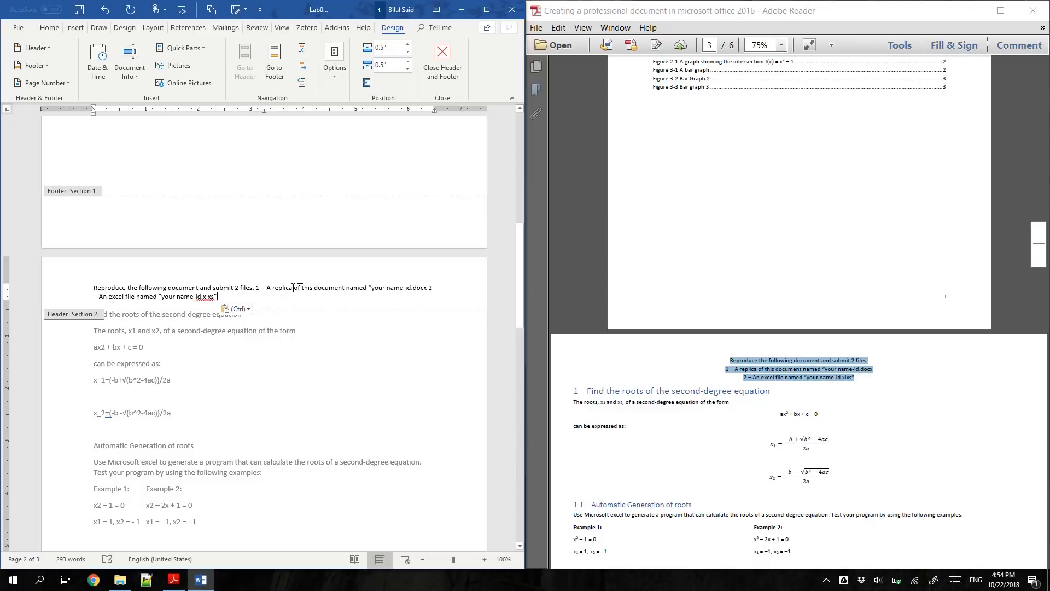
scroll(329, 295, up, 8)
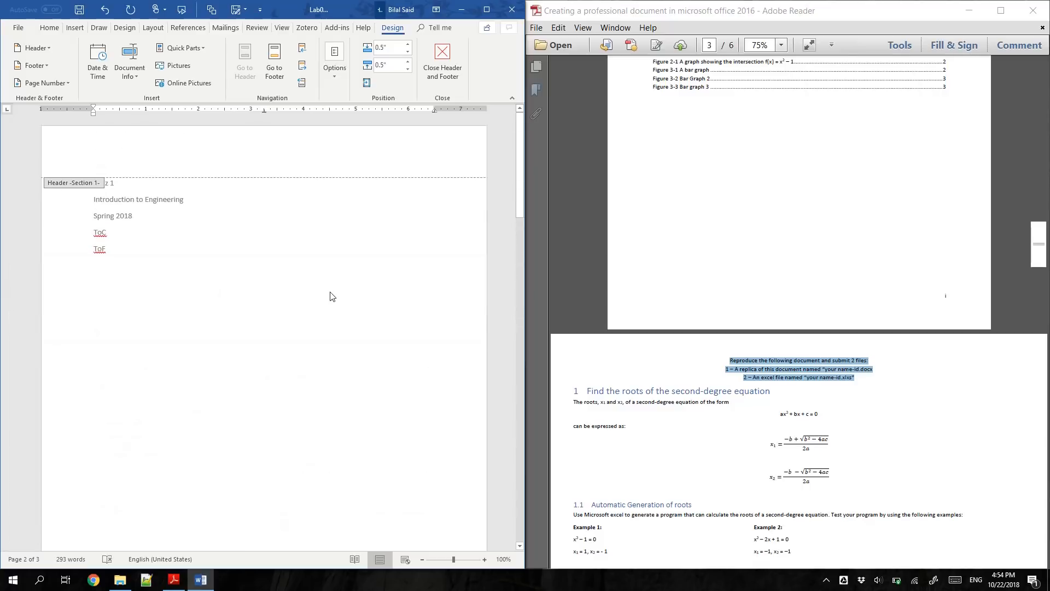
scroll(330, 297, down, 10)
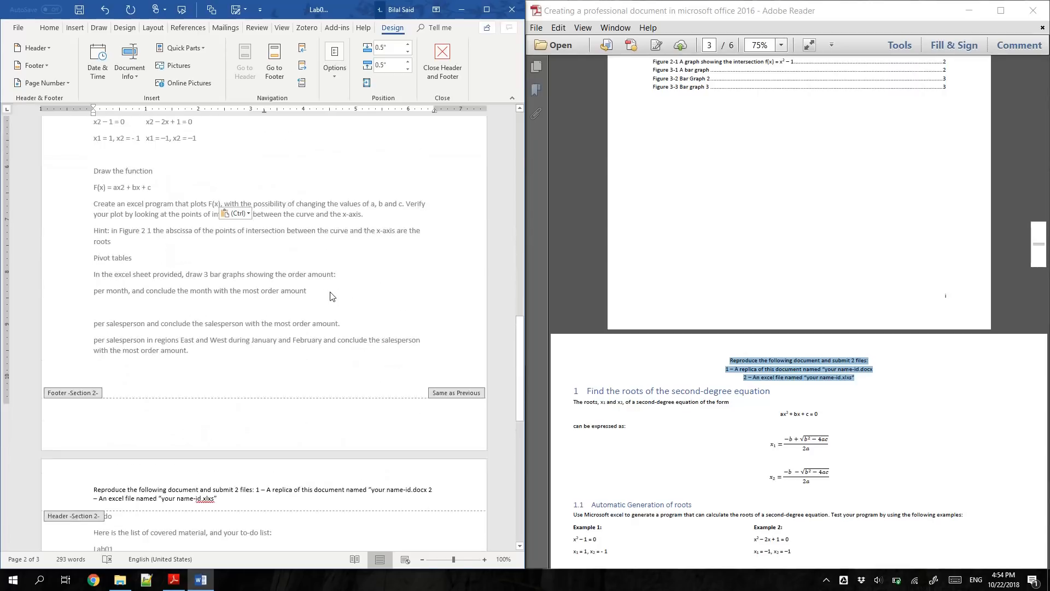
Step: Split the pasted header text into three lines, breaking before "1 – A replica" and before "2 – An excel file"
scroll(330, 297, down, 1)
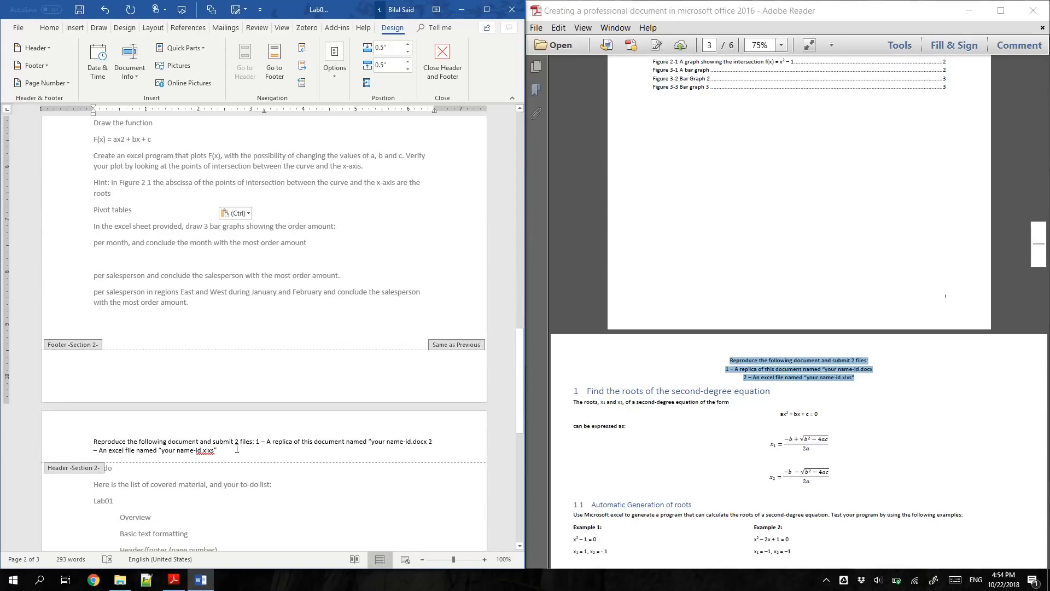
click(257, 441)
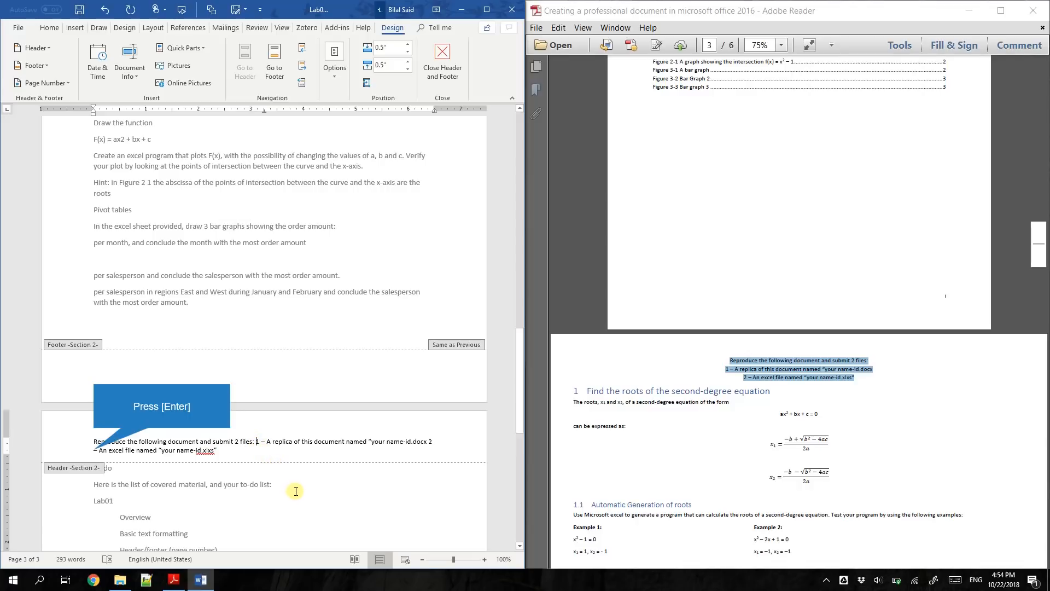
key(Return)
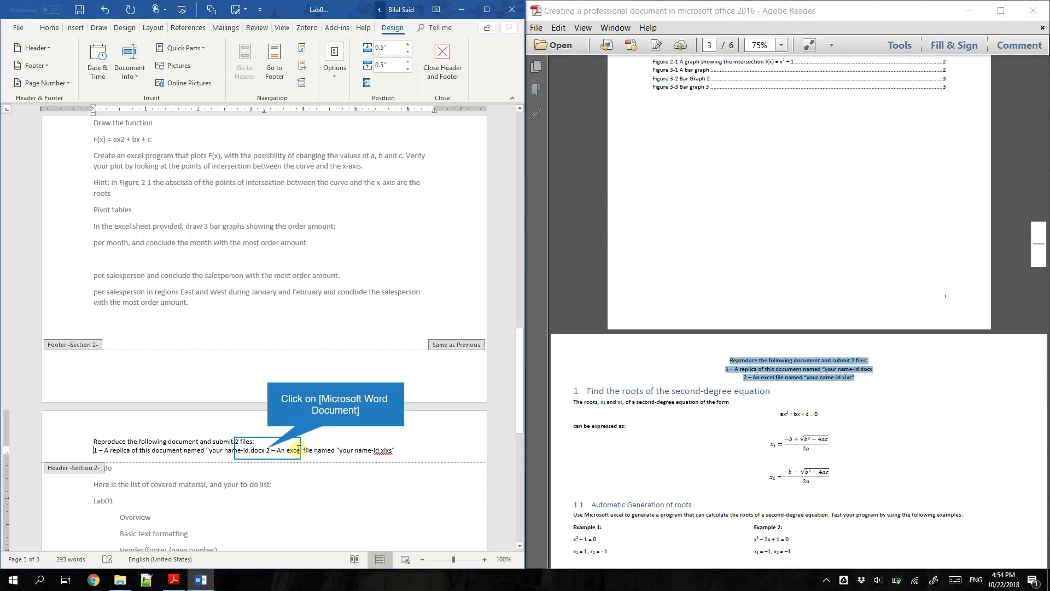
click(269, 448)
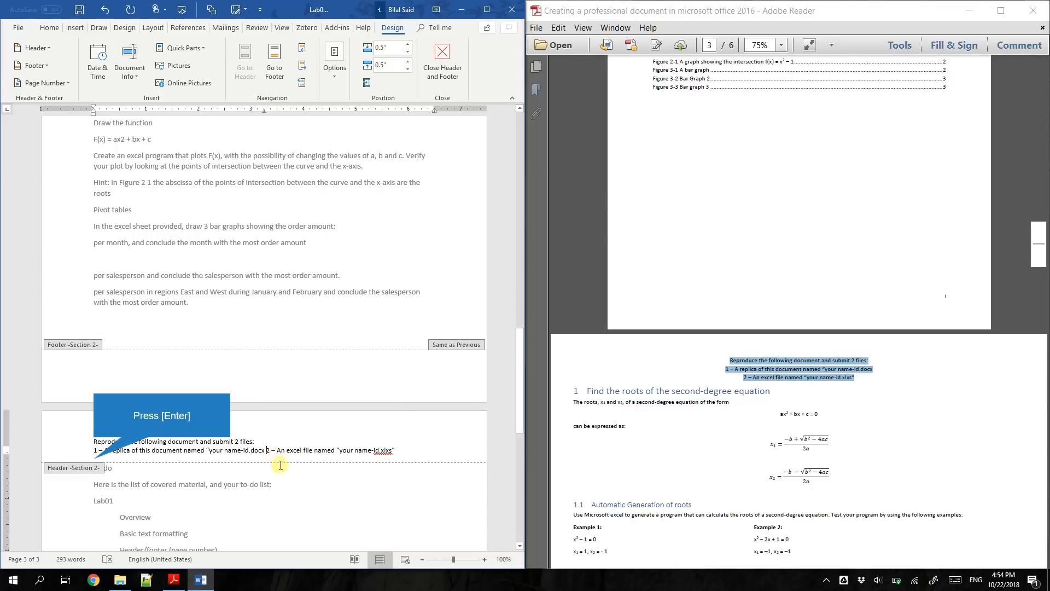
key(Return)
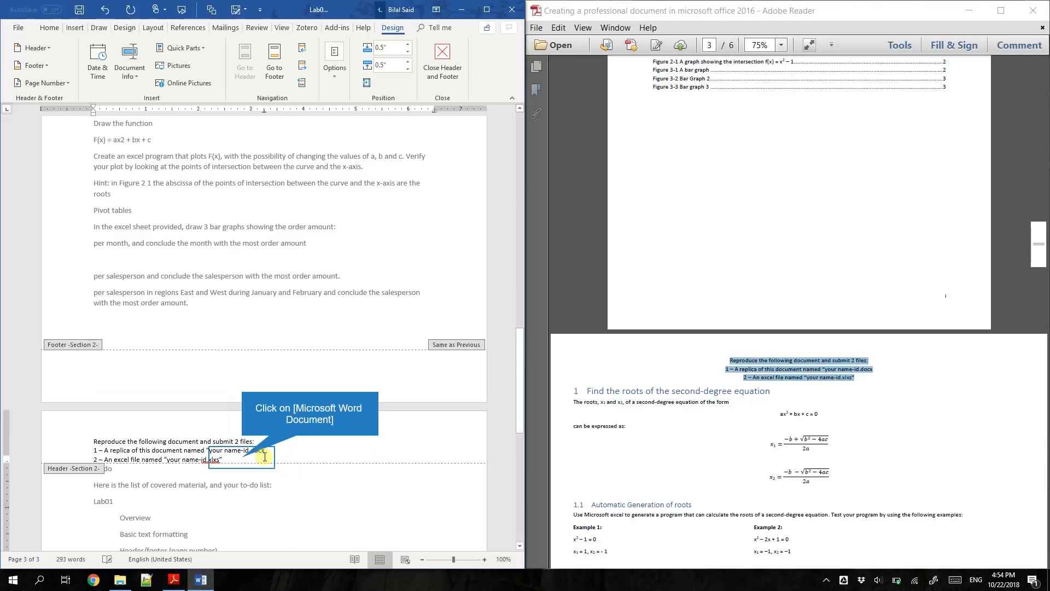
Step: Center all three lines of the Section 2 header and return to the document body
click(223, 452)
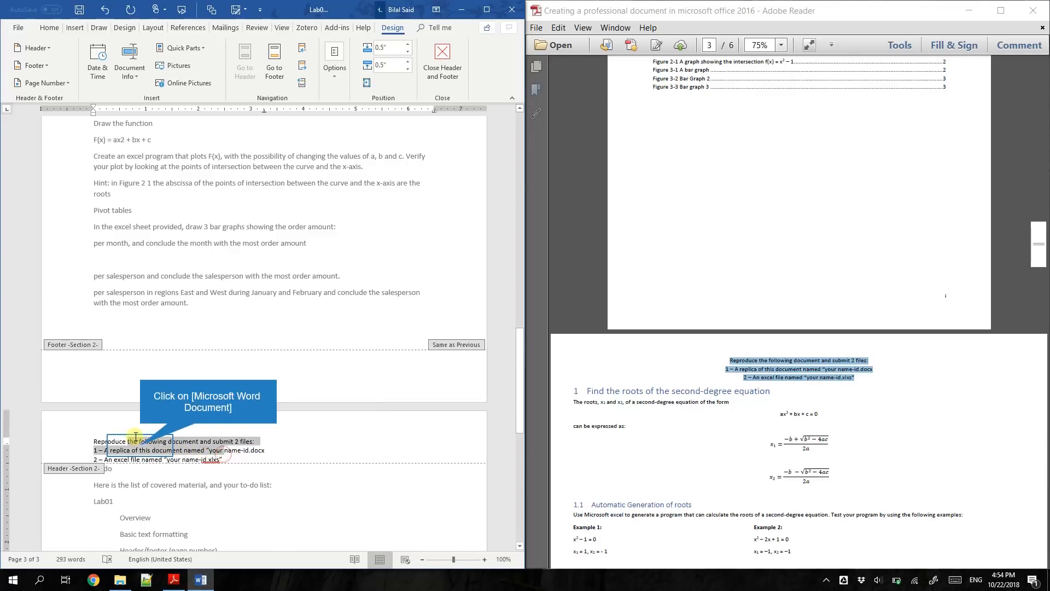
click(141, 449)
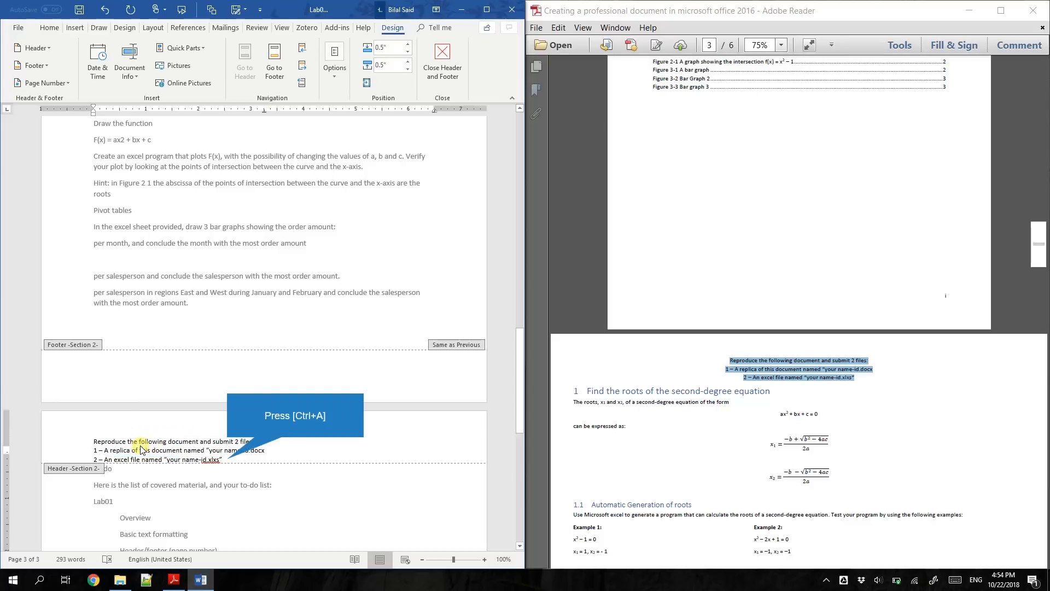
key(ctrl+a)
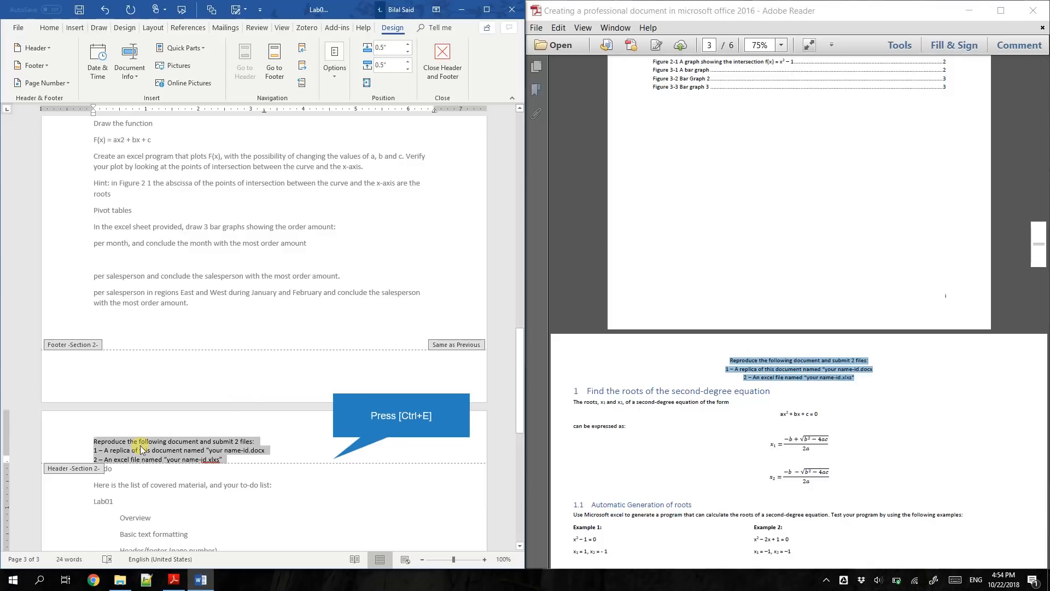
key(ctrl+e)
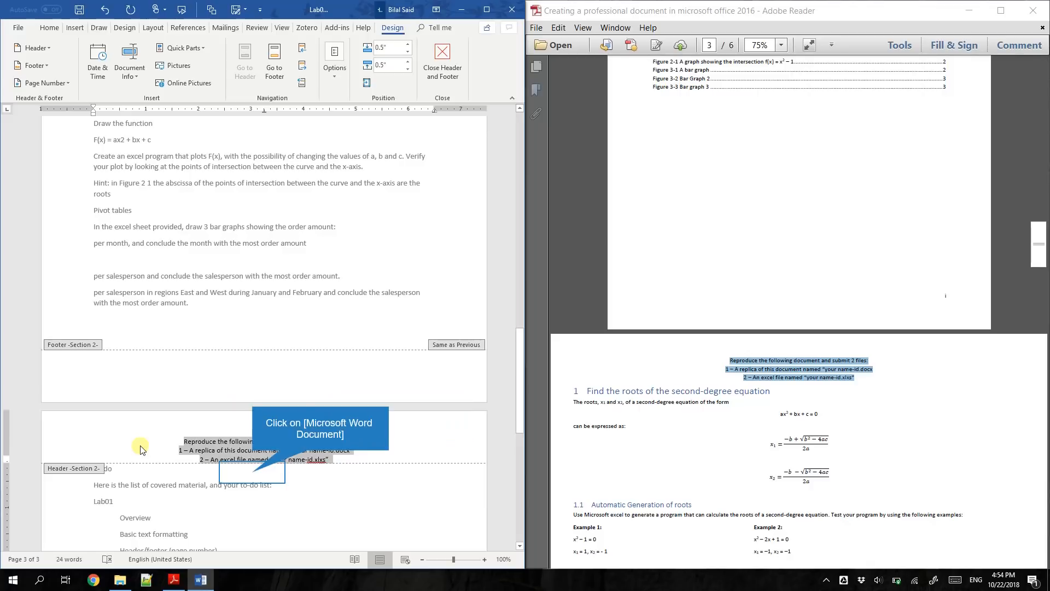
click(252, 474)
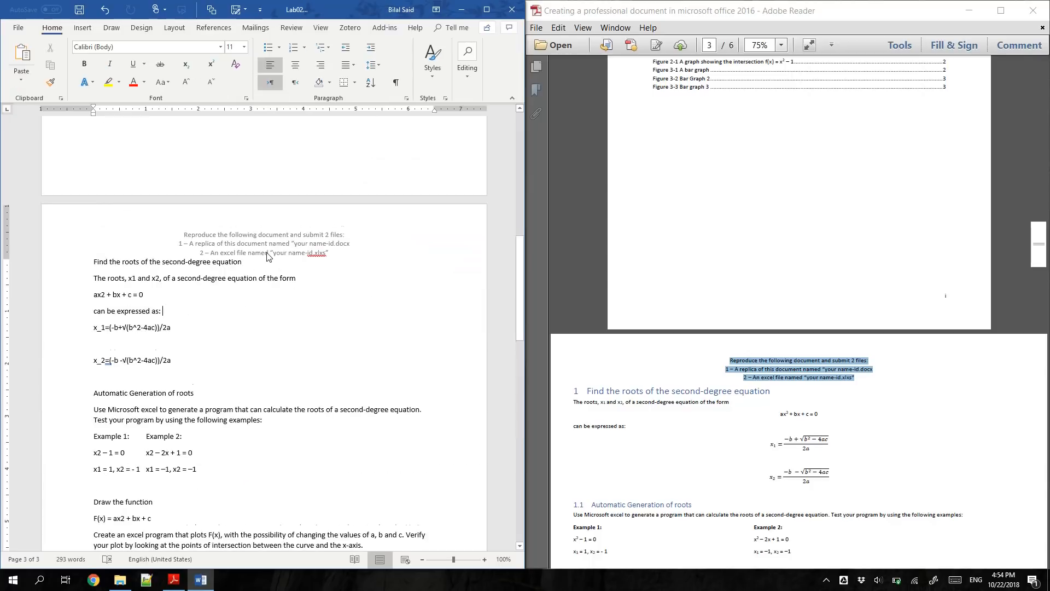
Step: Check the header area on the front page against the one on the first body page
double_click(349, 211)
scroll(270, 274, up, 15)
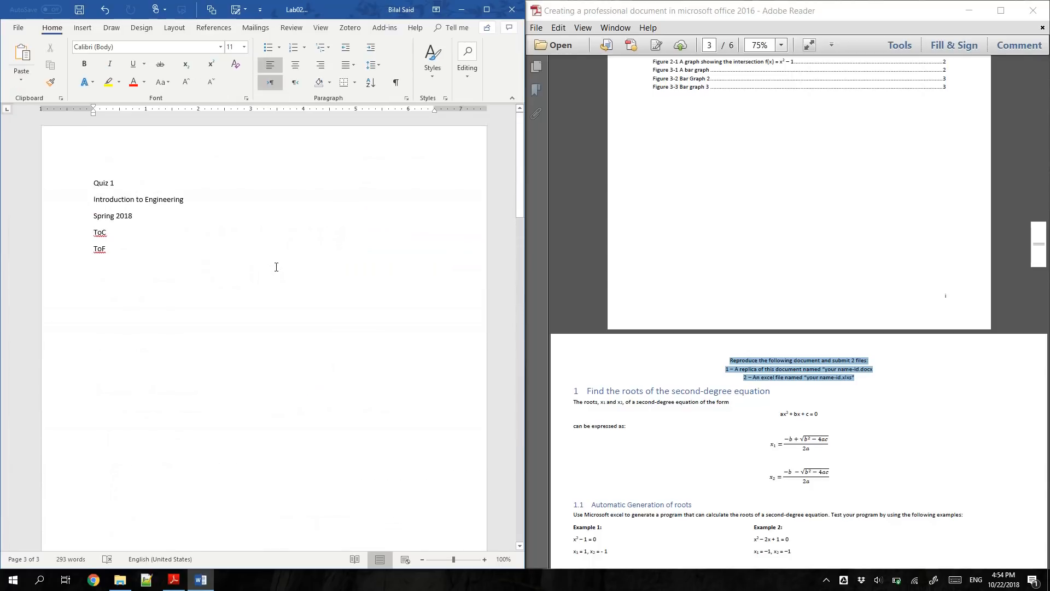
scroll(279, 262, down, 10)
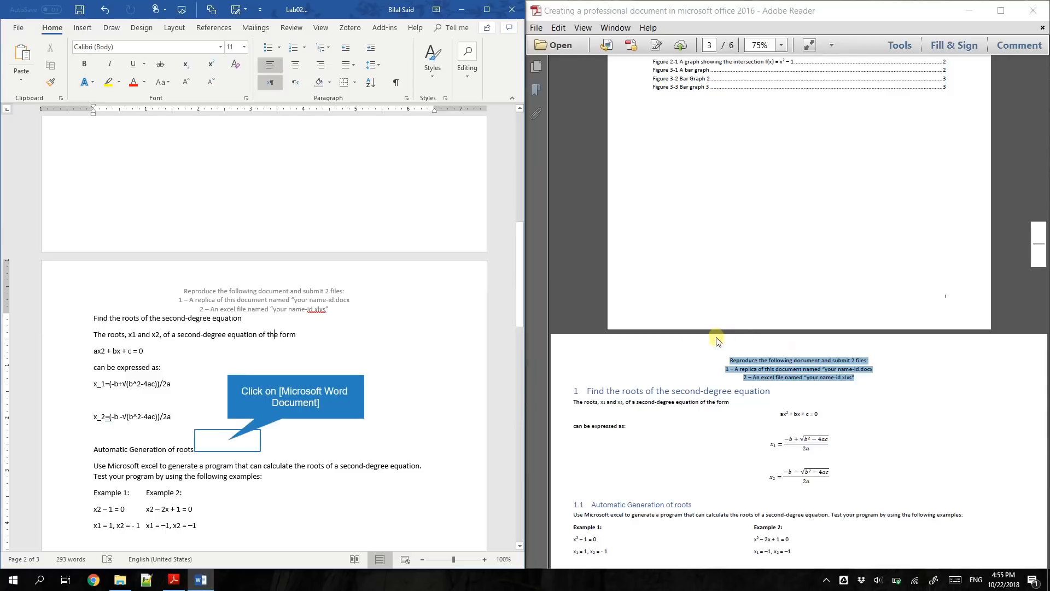
click(274, 336)
scroll(270, 386, down, 1)
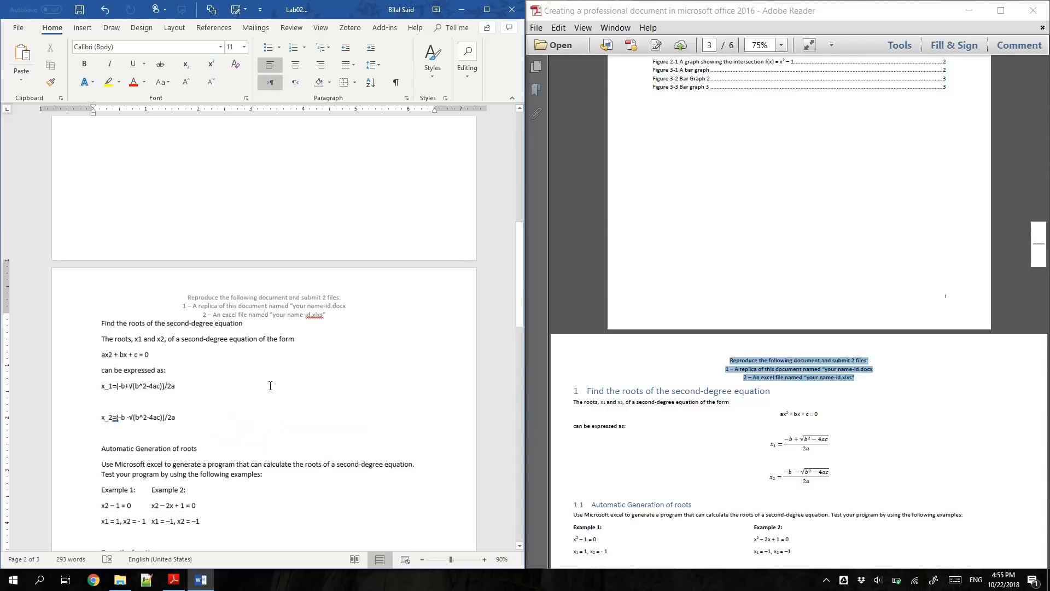
scroll(270, 385, down, 3)
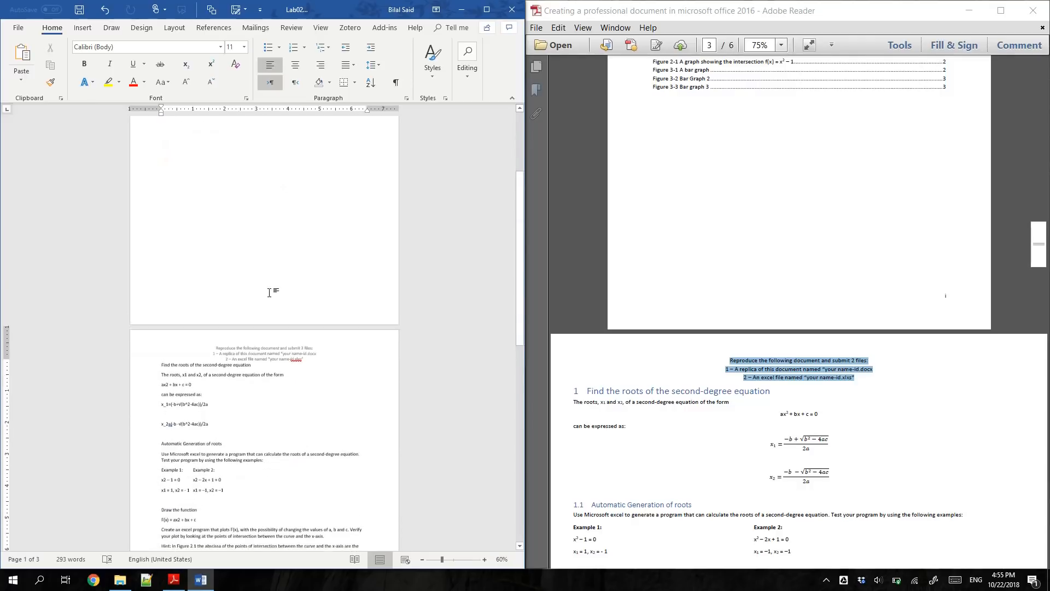
Step: Set the page orientation of the body section, starting at "Find the roots of the second-degree equation", to landscape
click(227, 403)
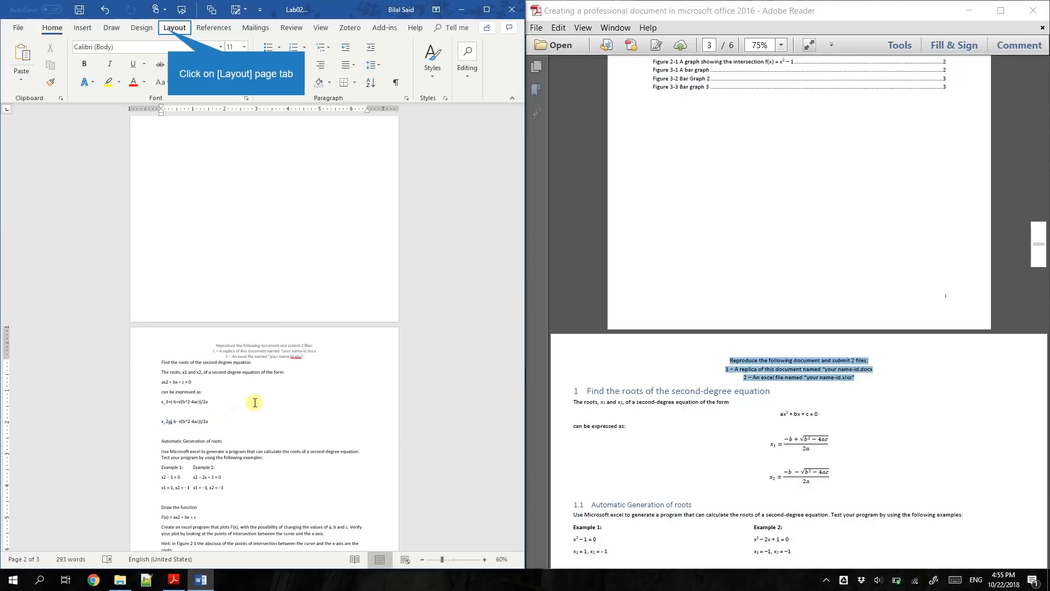
click(169, 28)
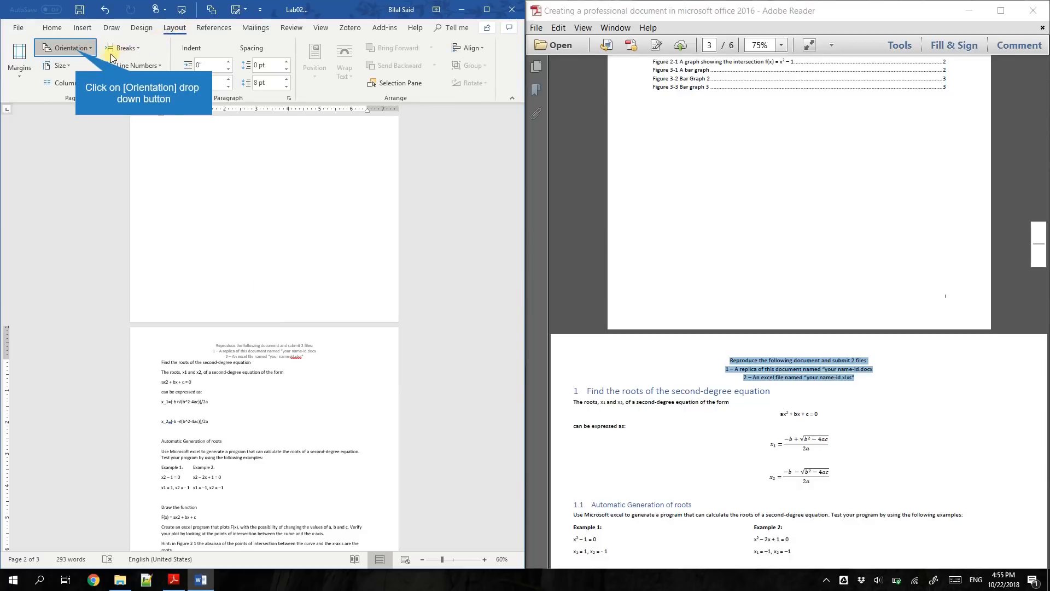
click(77, 52)
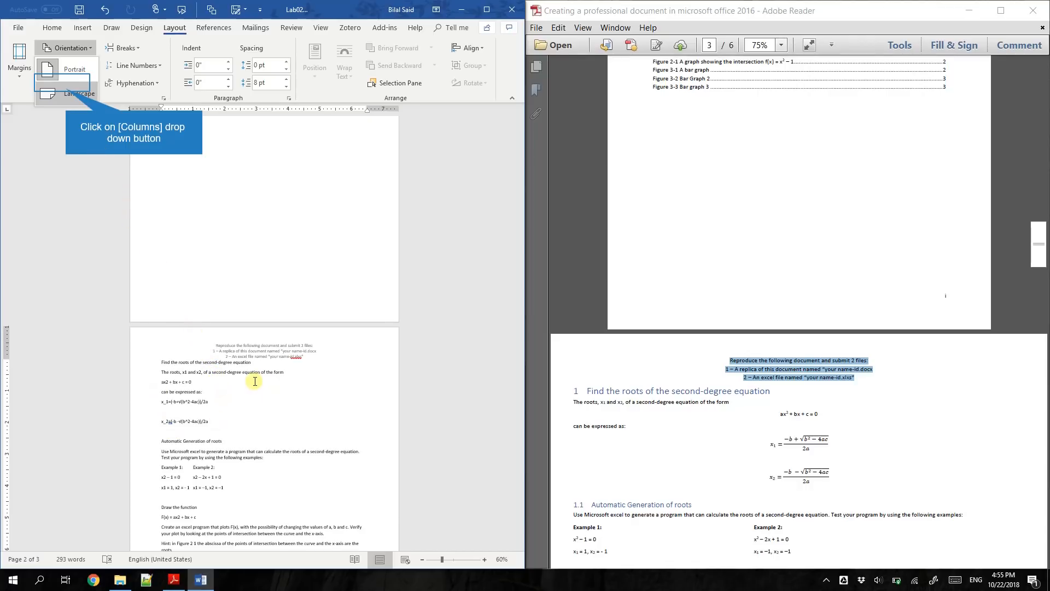
Step: Review all pages to compare the front page's orientation with that of the body pages in Section 2
scroll(254, 378, down, 3)
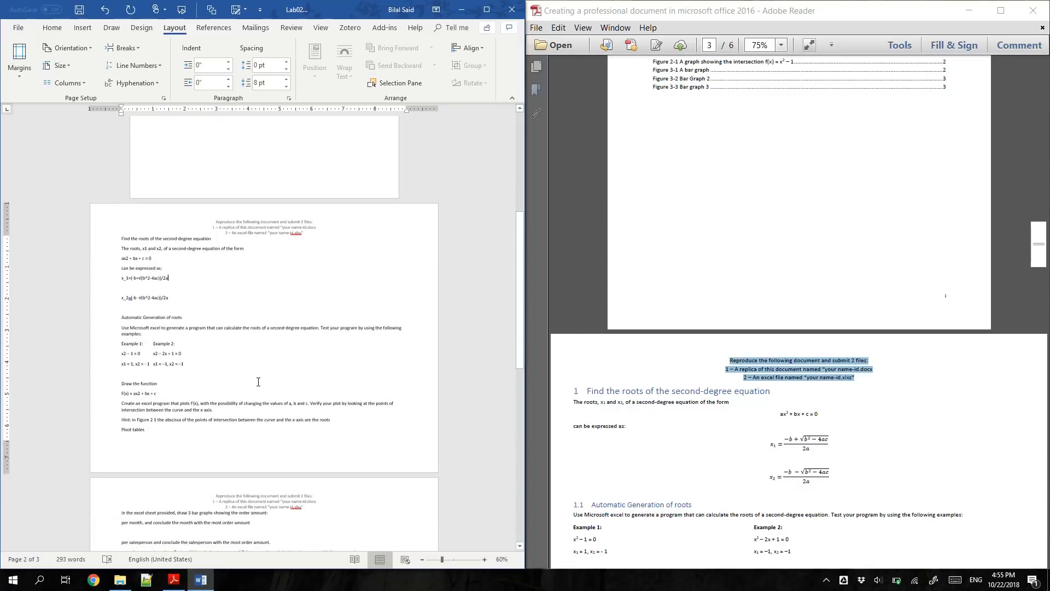
scroll(259, 381, up, 5)
scroll(259, 380, down, 3)
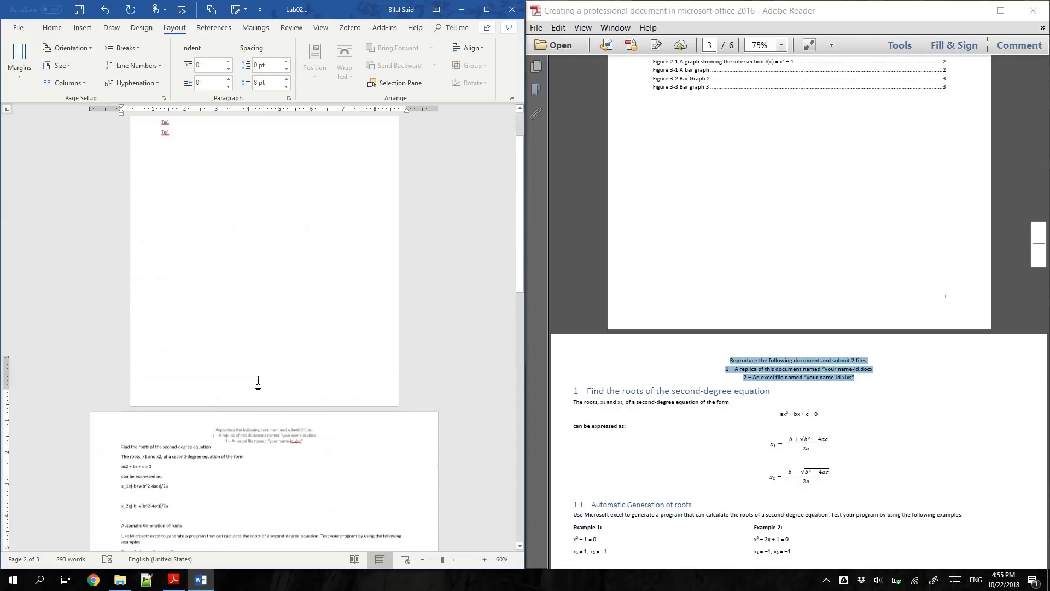
scroll(258, 380, down, 10)
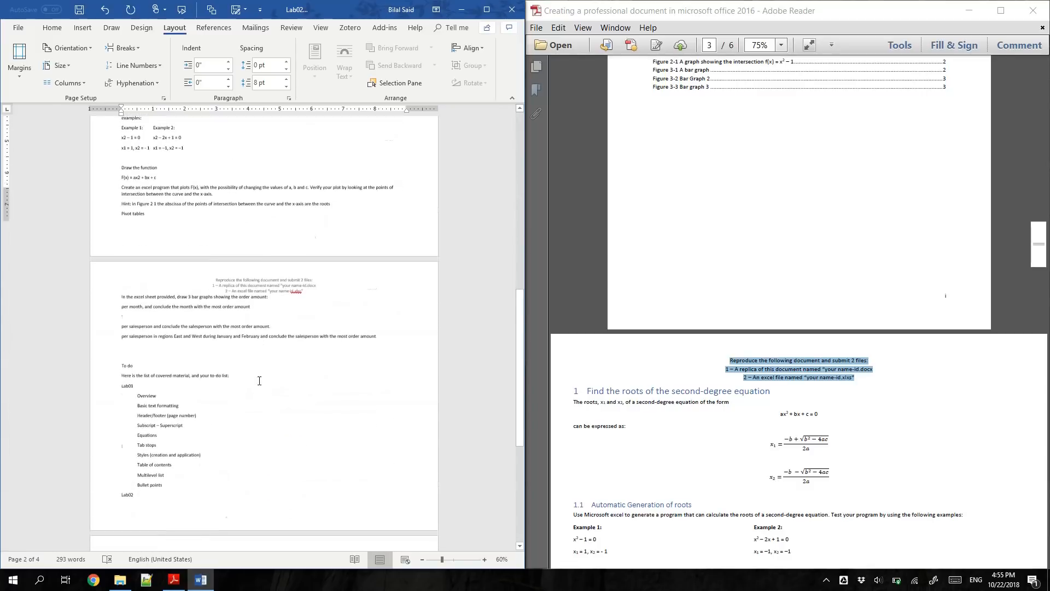
scroll(259, 386, down, 10)
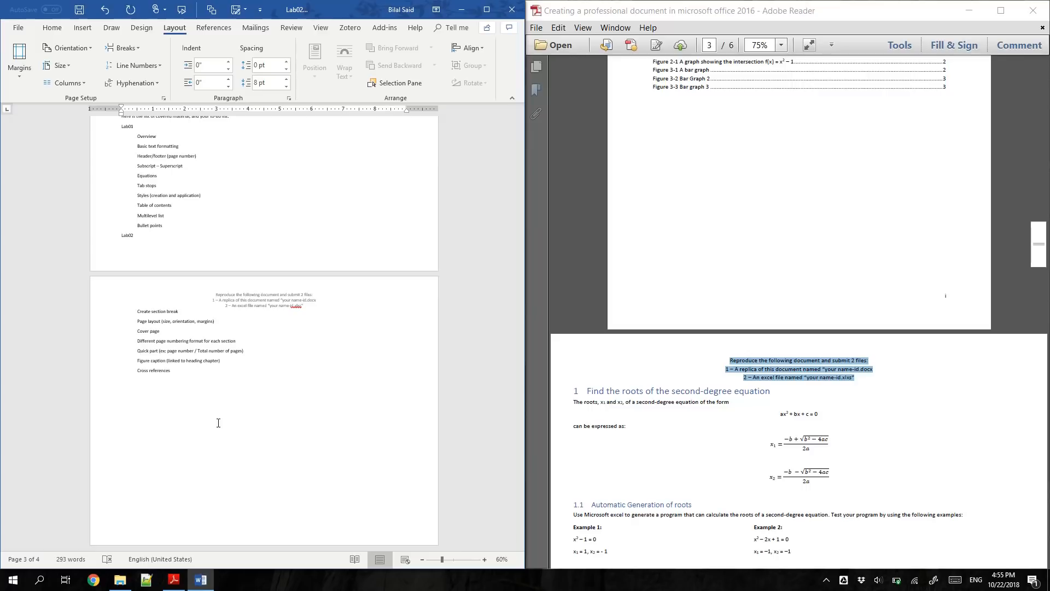
click(258, 509)
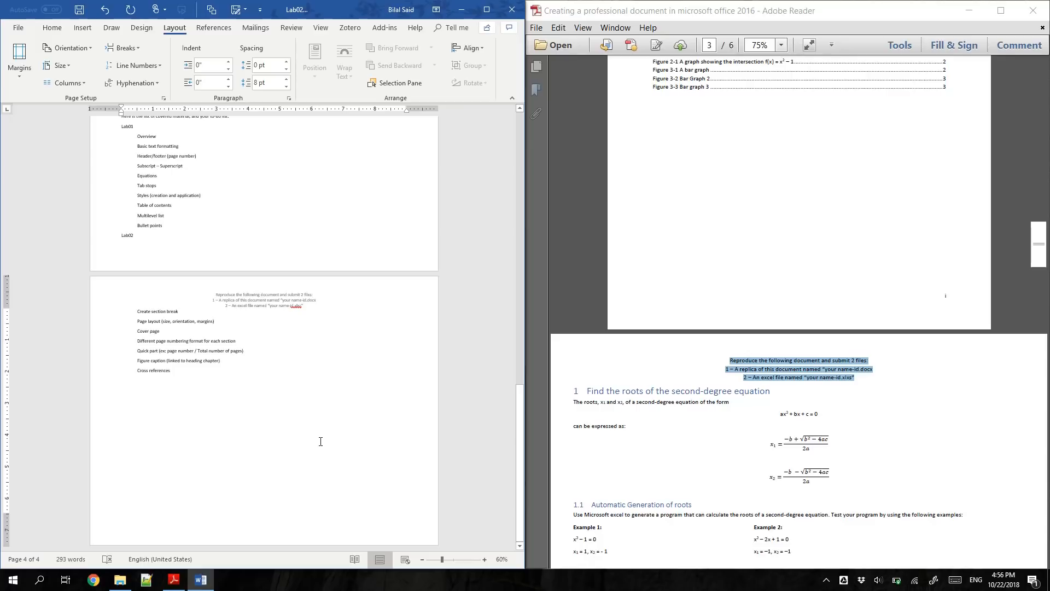
scroll(316, 441, up, 10)
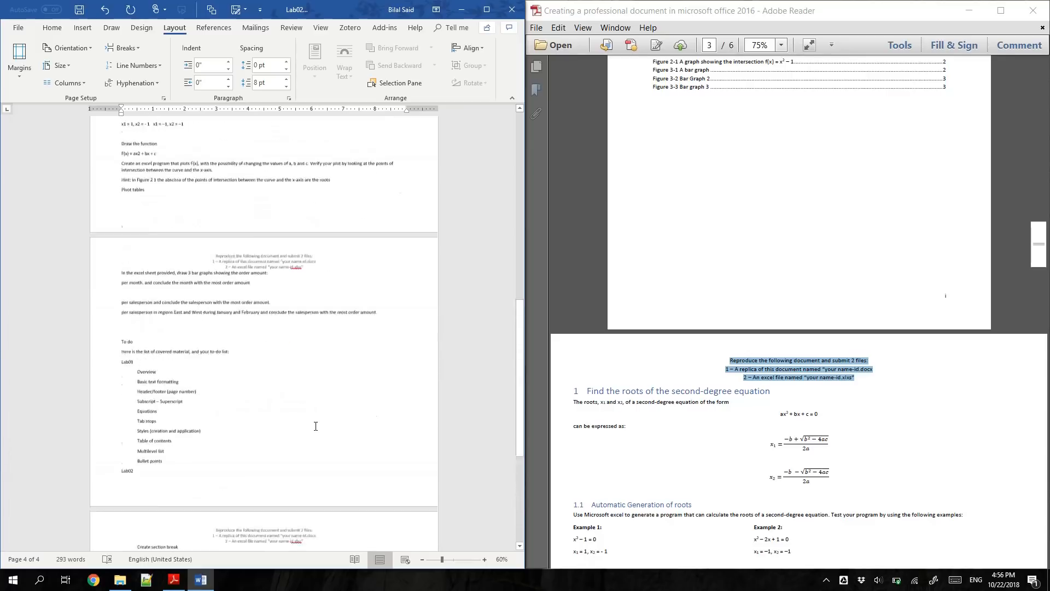
scroll(316, 426, up, 2)
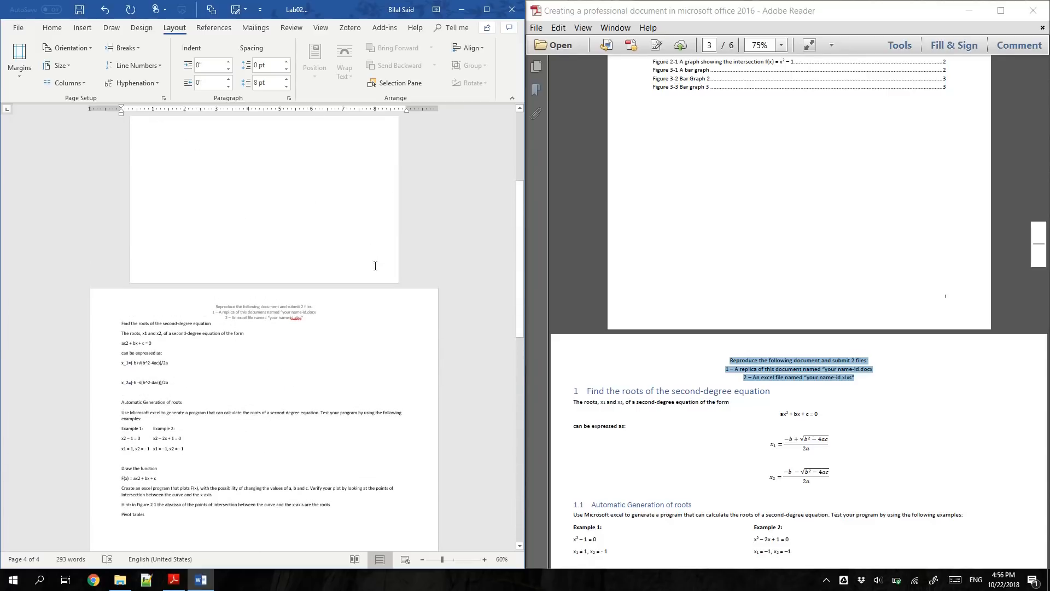
scroll(375, 266, up, 3)
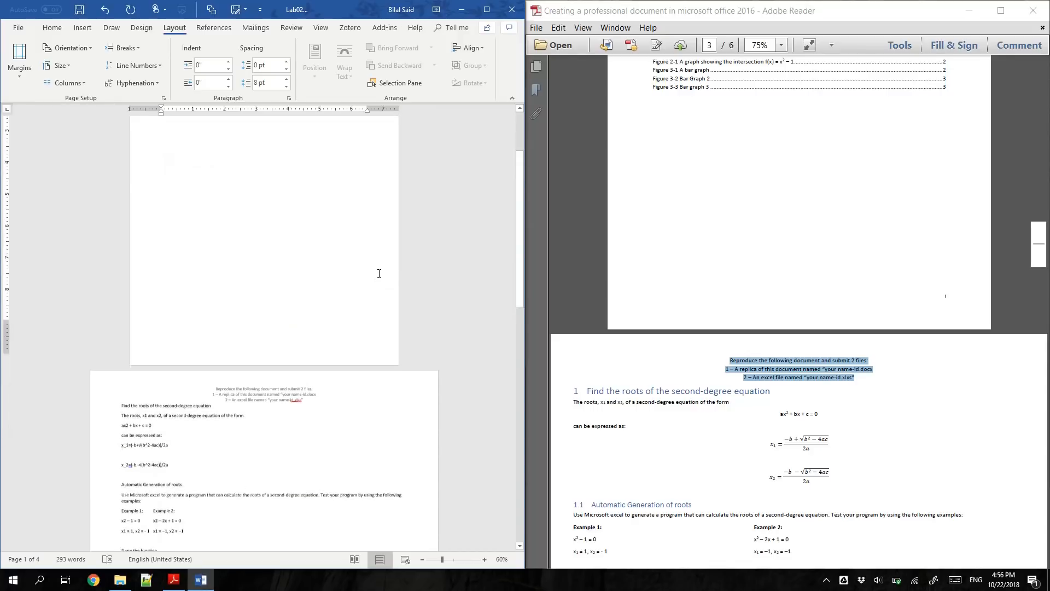
Step: Open the front page's Section 1 footer and insert a Plain Number page number at its right tab stop
scroll(383, 285, down, 3)
scroll(388, 304, up, 2)
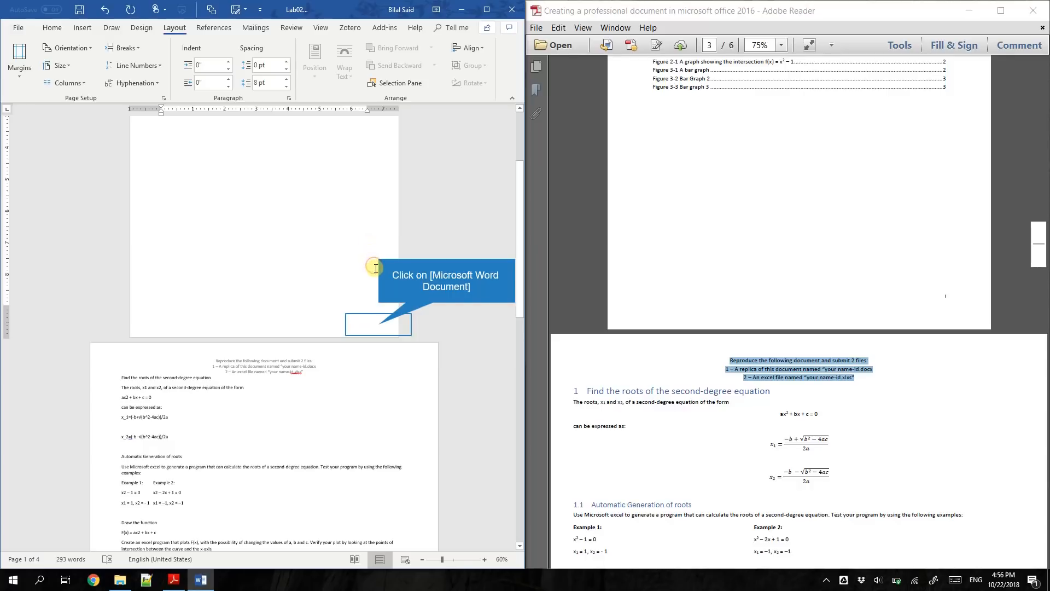
double_click(380, 325)
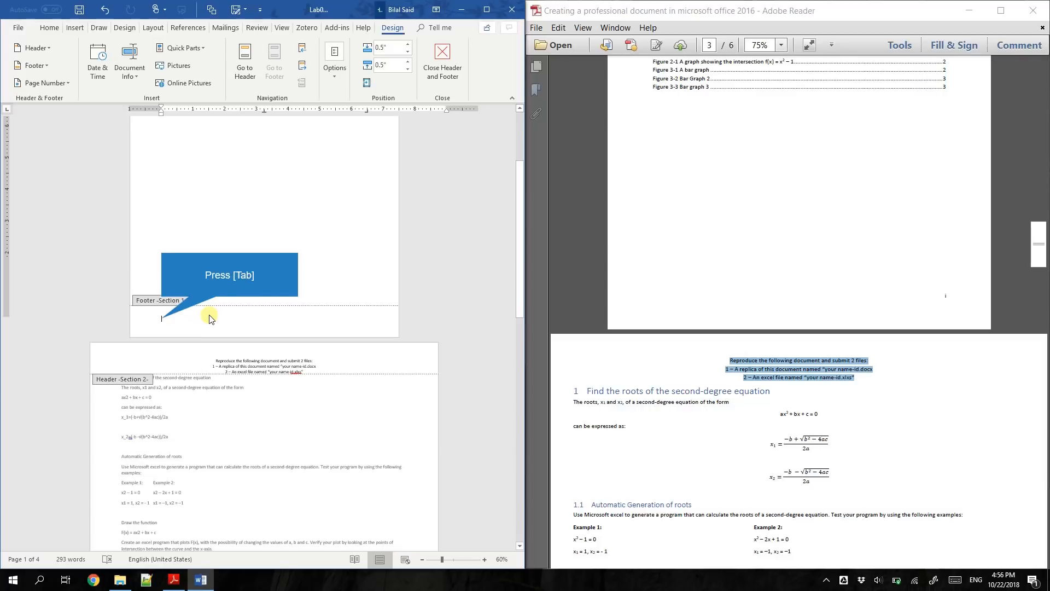
key(Tab)
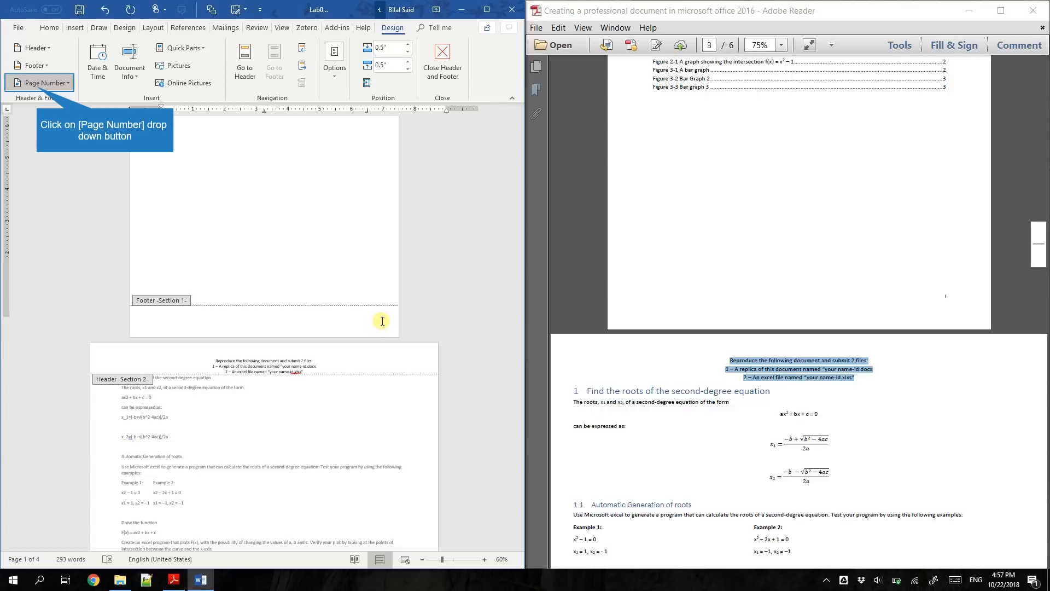
click(37, 87)
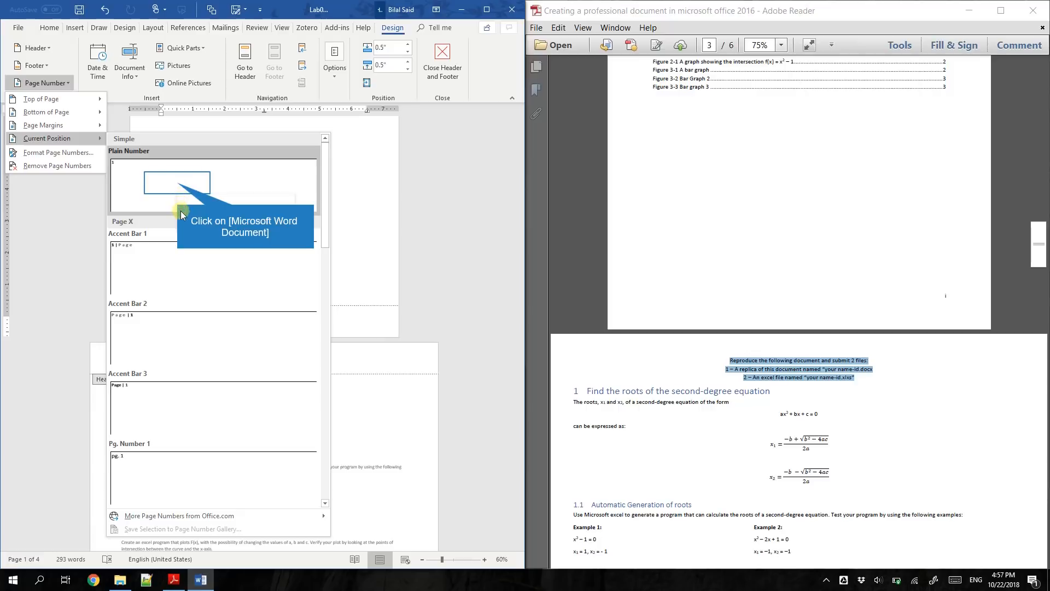
click(279, 329)
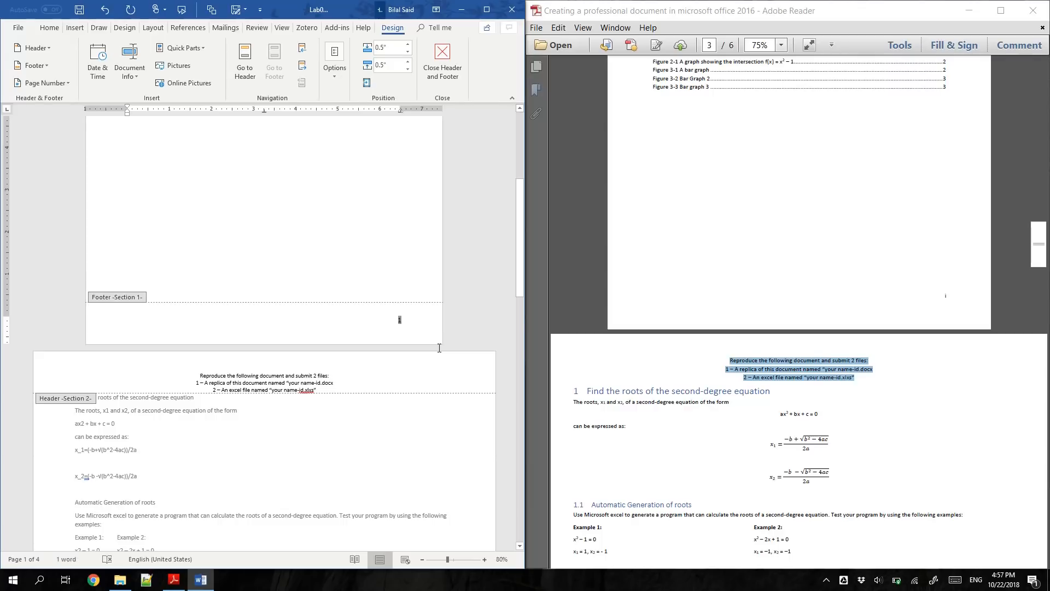
Step: Set the number format of the Section 1 footer's page number to lowercase Roman numerals (i, ii, iii, …)
key(shift+F10)
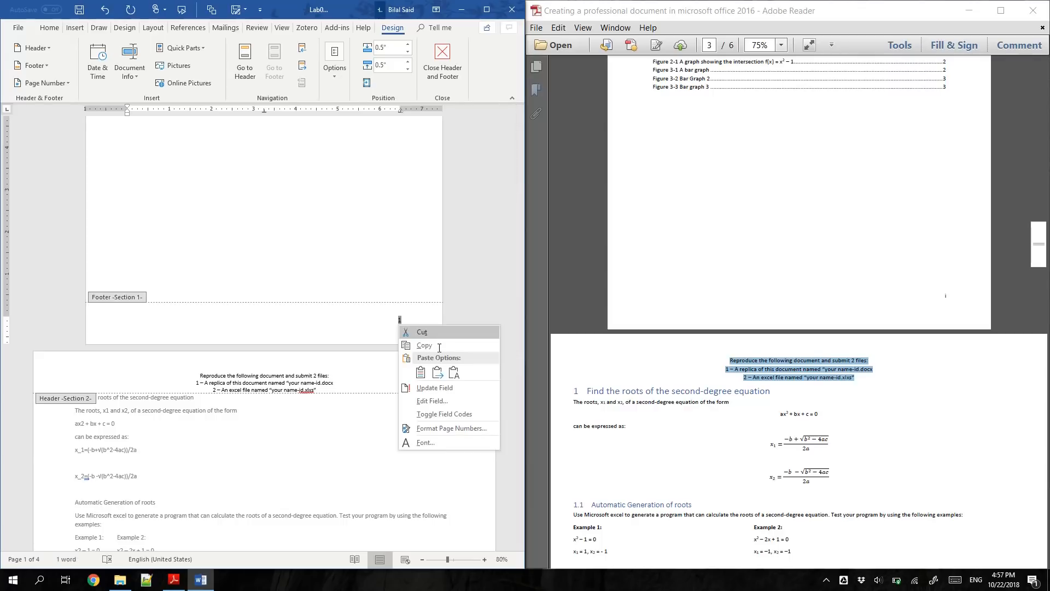
click(443, 428)
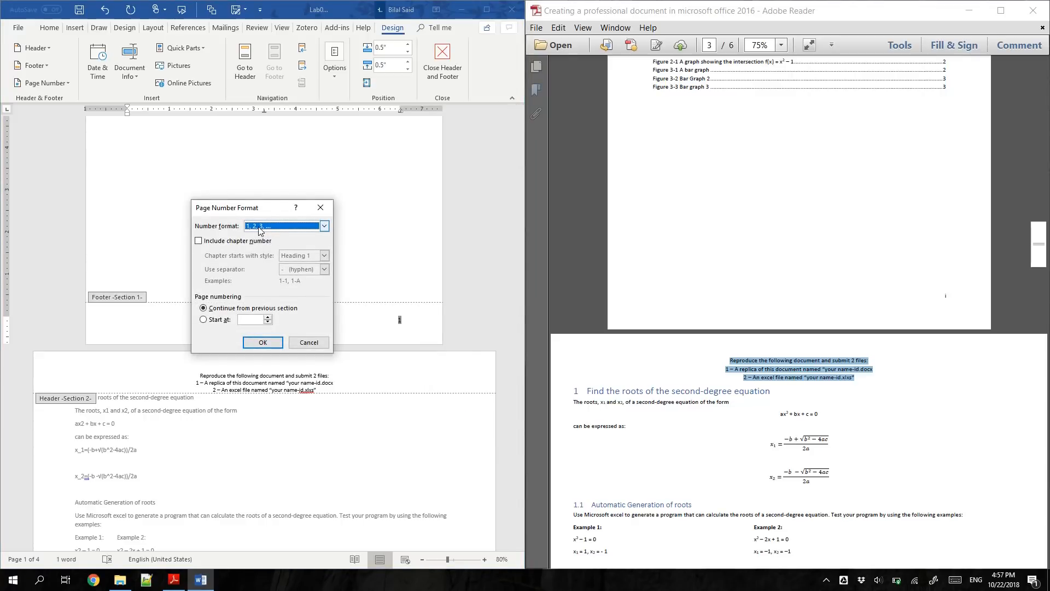
click(261, 230)
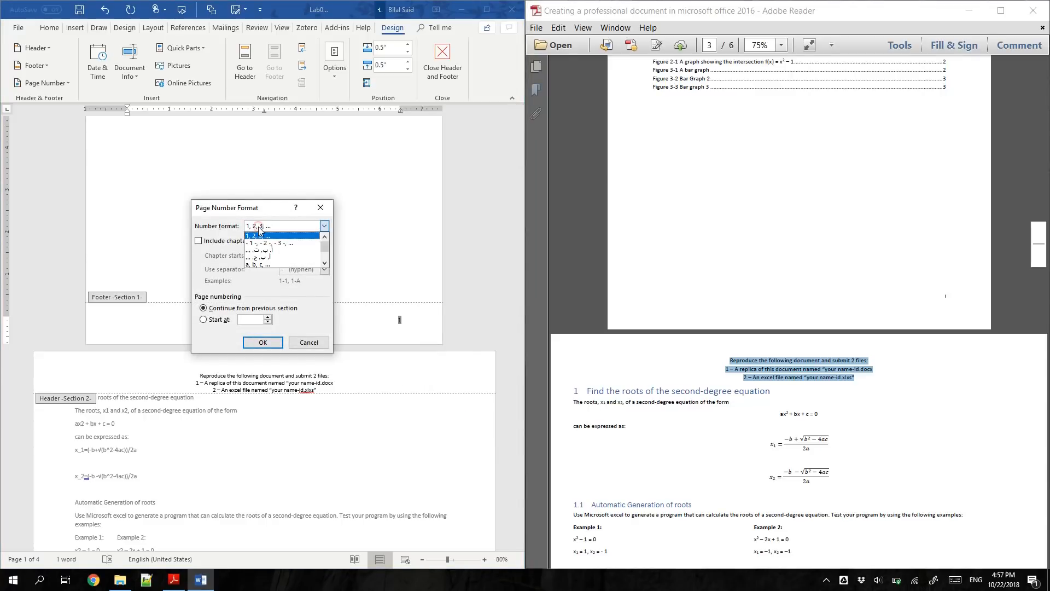
click(323, 265)
click(323, 264)
click(323, 264)
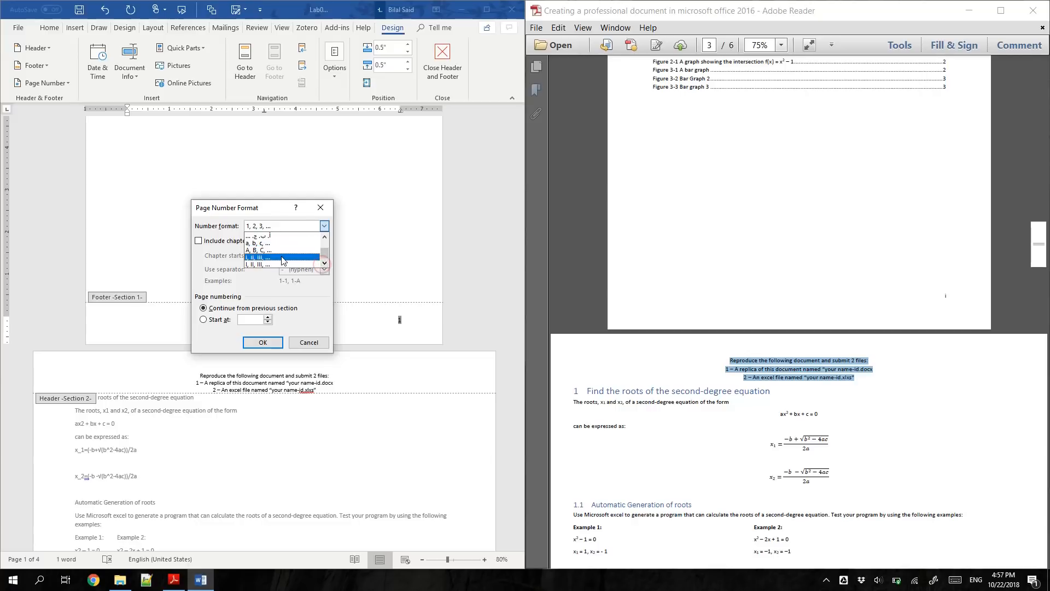
click(324, 237)
click(324, 237)
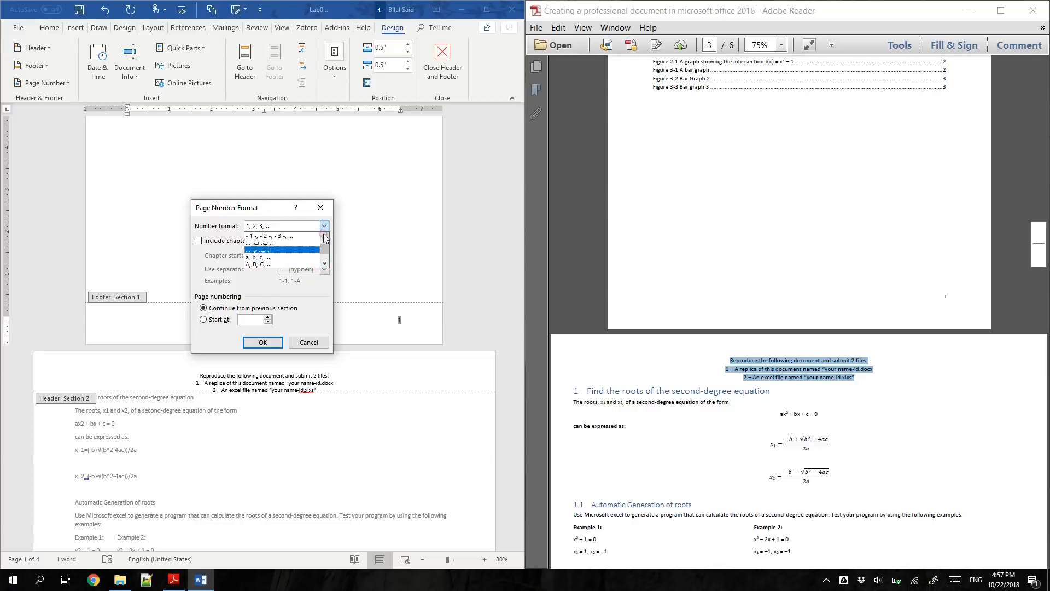
click(324, 237)
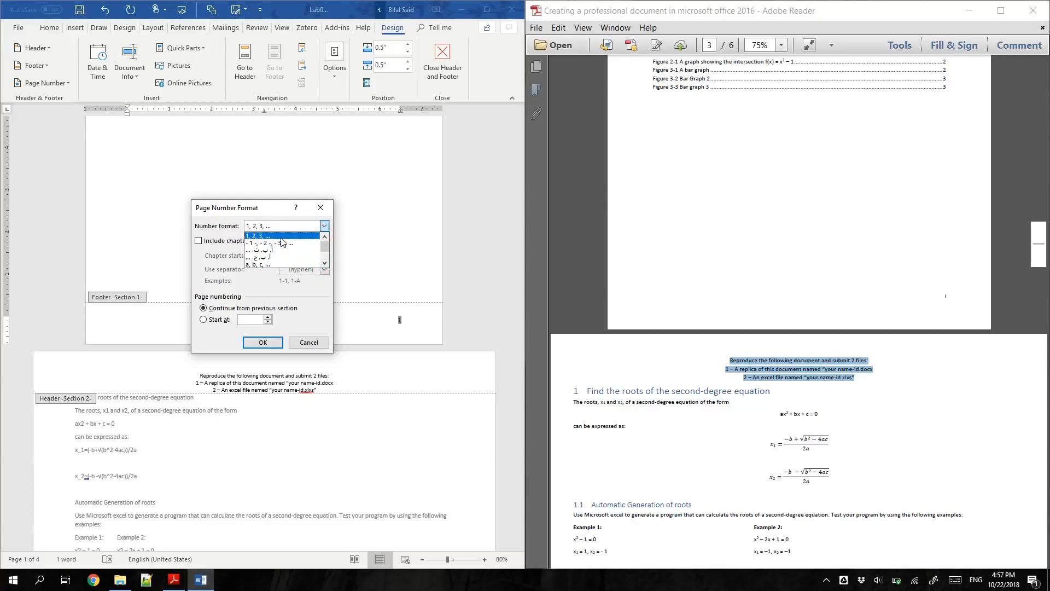
click(324, 262)
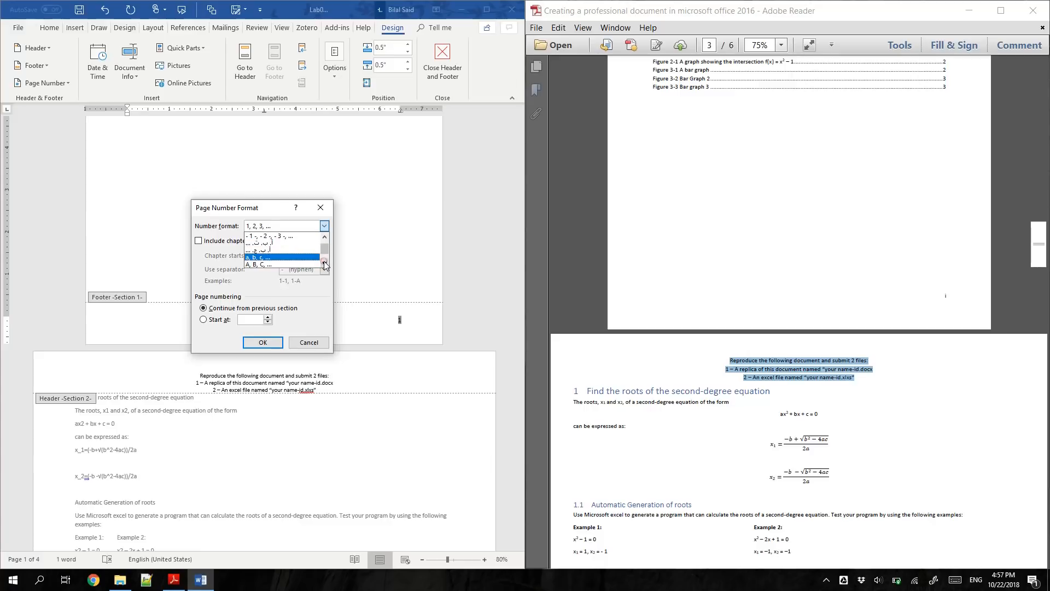
click(324, 263)
click(324, 263)
drag(324, 258, 327, 238)
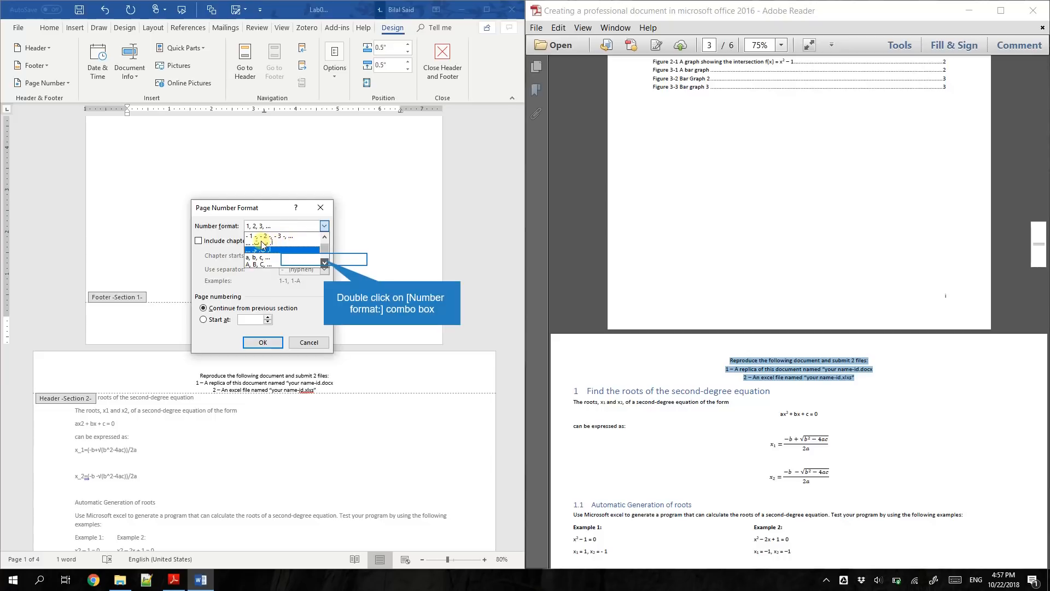
double_click(325, 262)
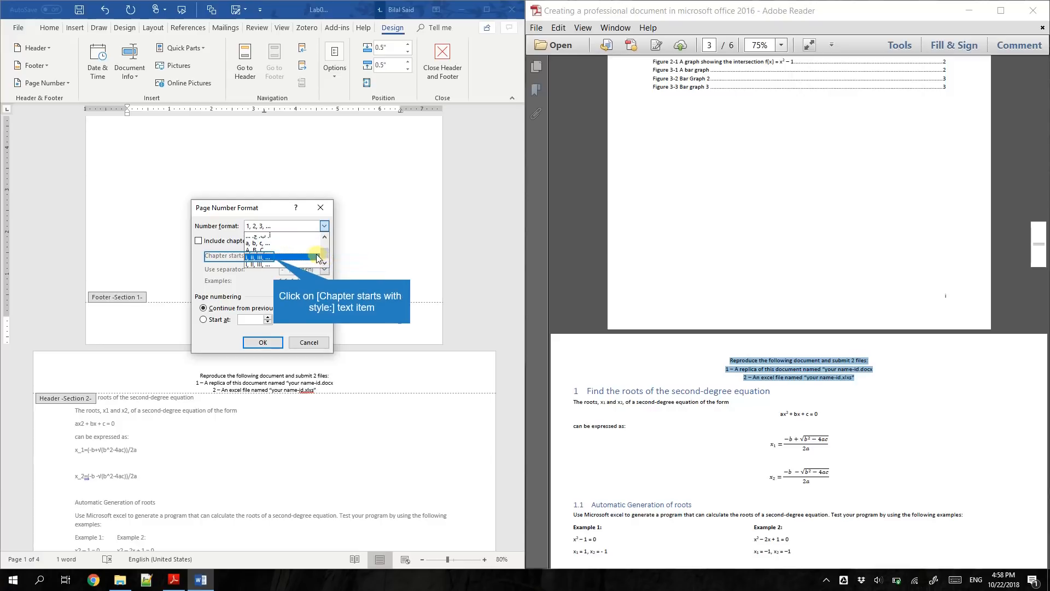
click(275, 261)
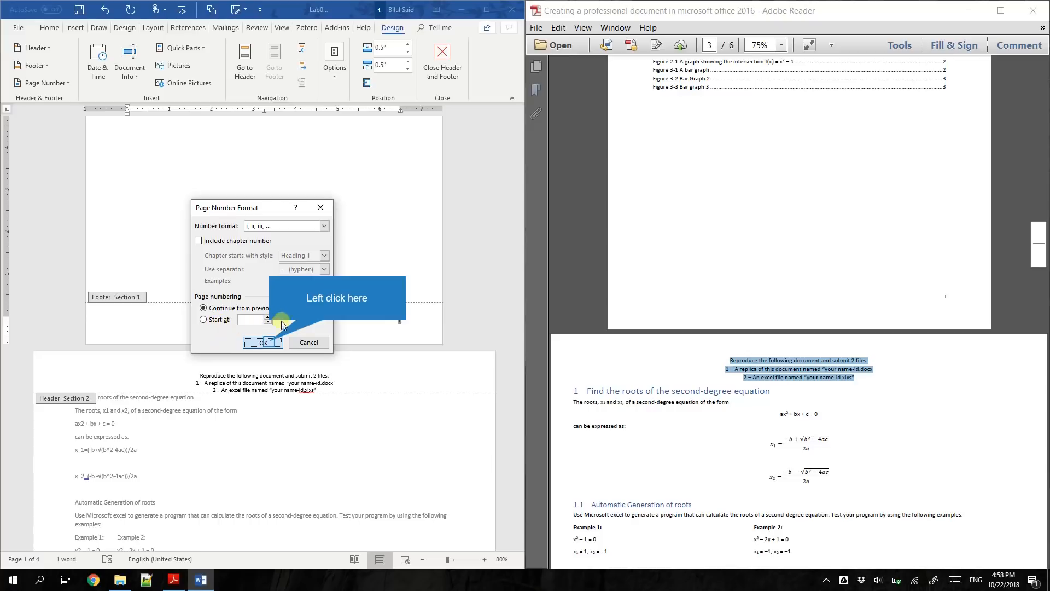
click(264, 343)
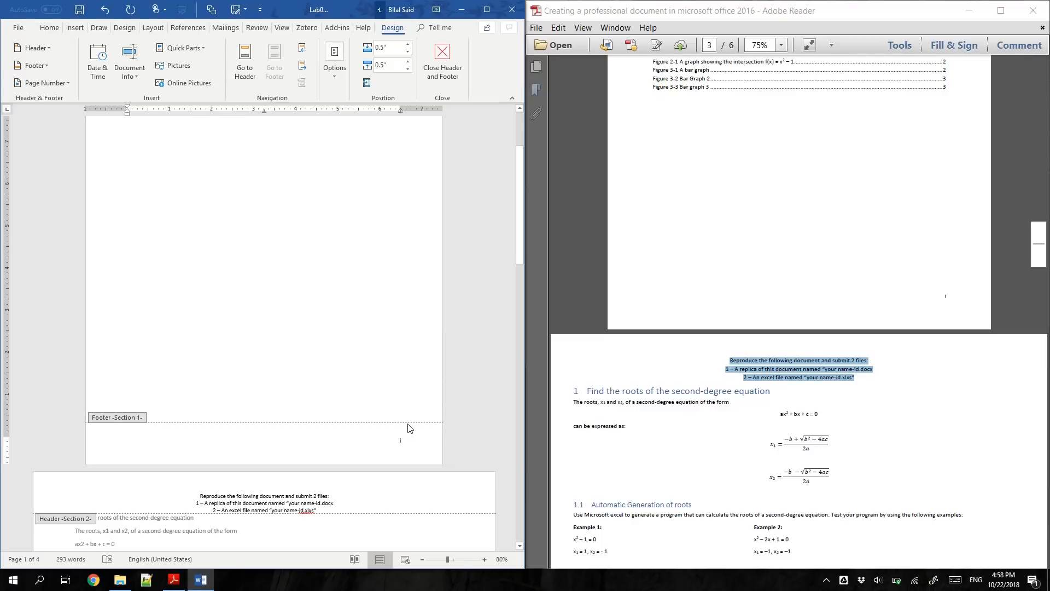
Step: Unlink the Section 2 footer from the previous section and delete its inherited page number
scroll(410, 417, down, 2)
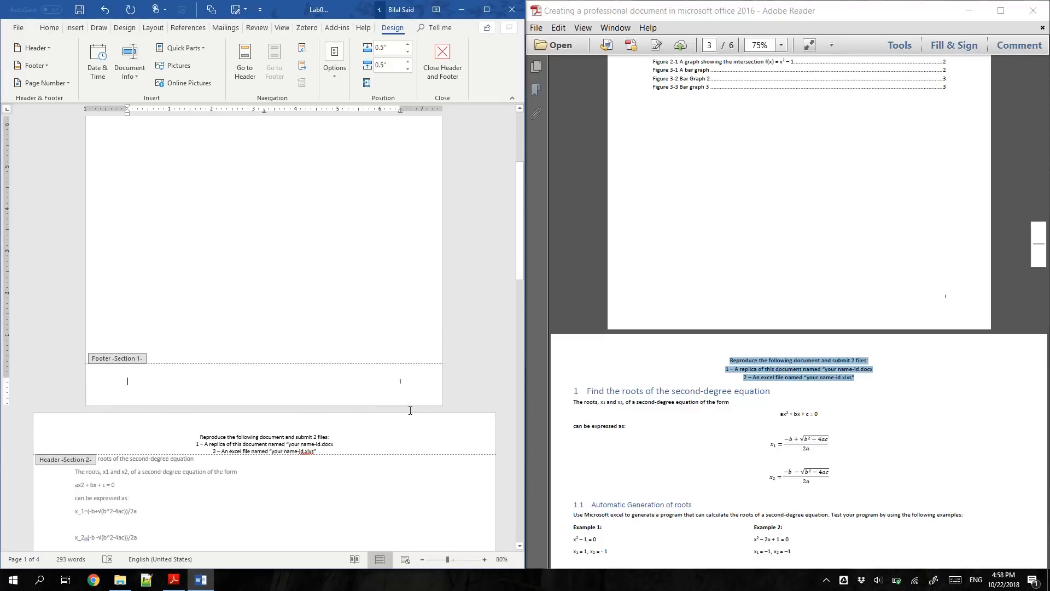
scroll(407, 330, down, 12)
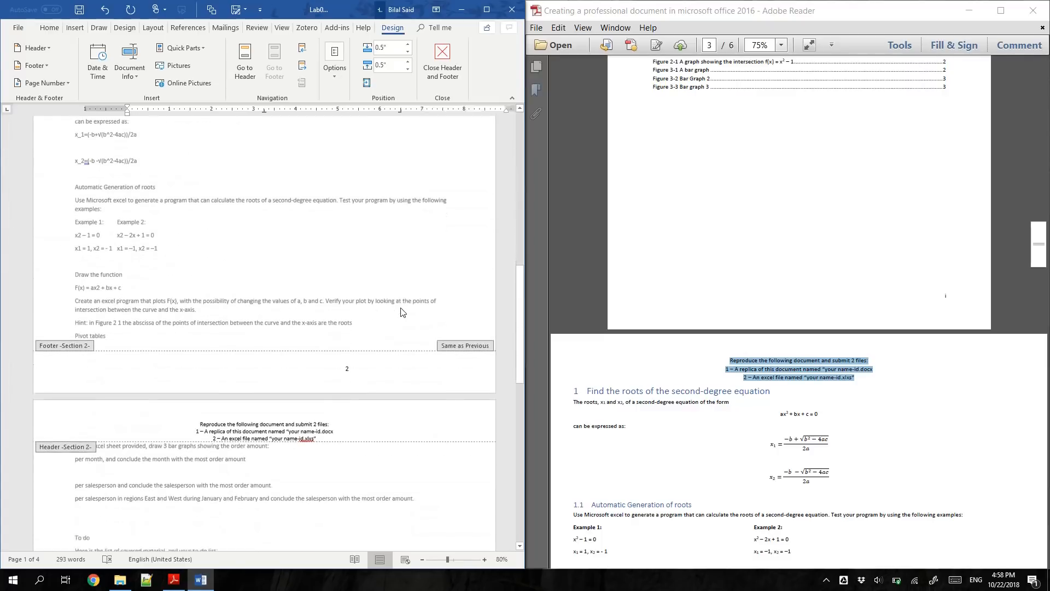
click(402, 368)
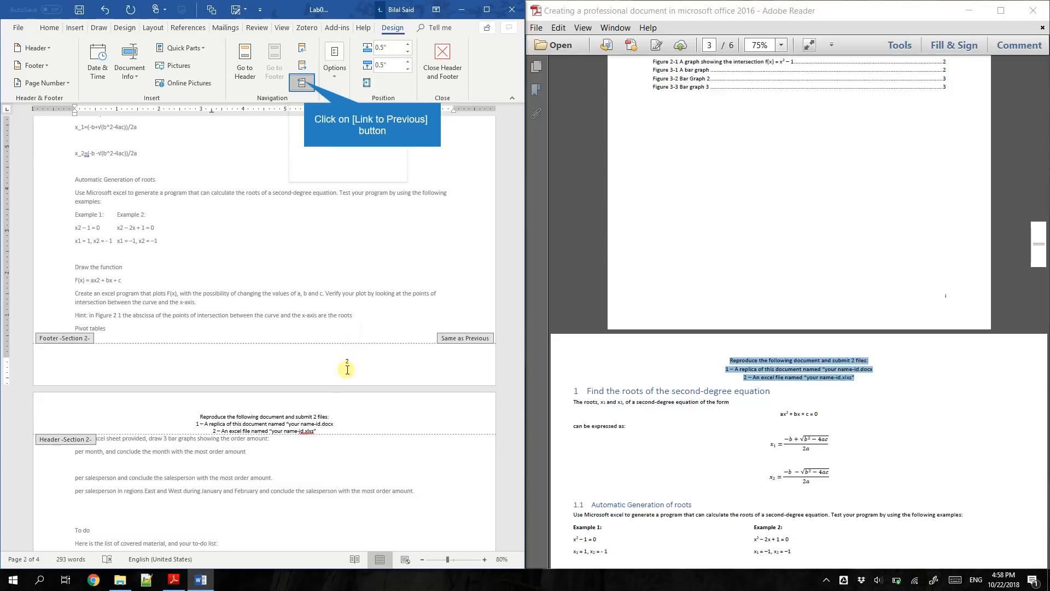
click(302, 83)
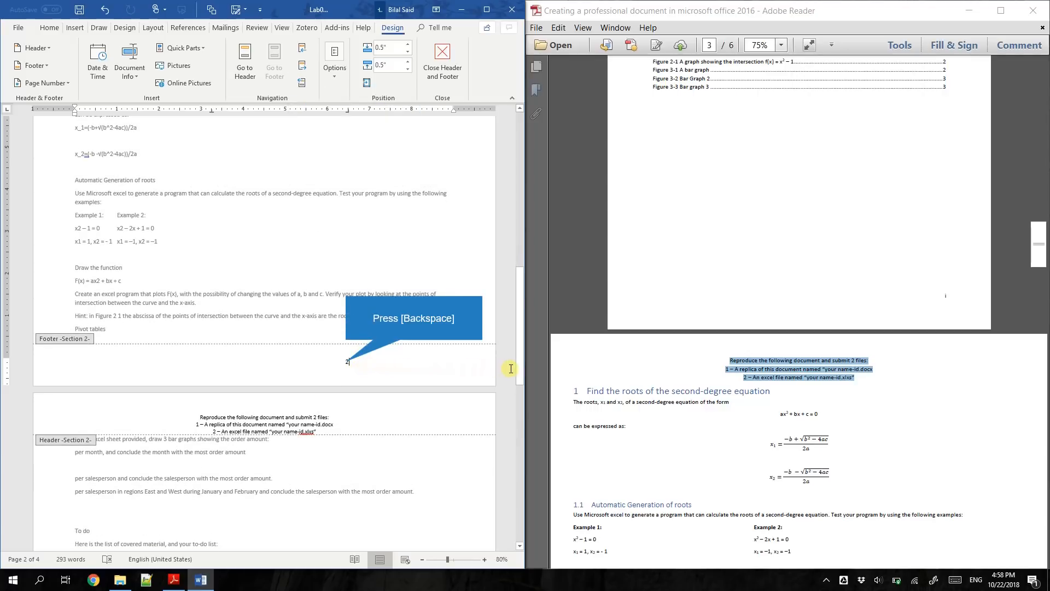
key(BackSpace)
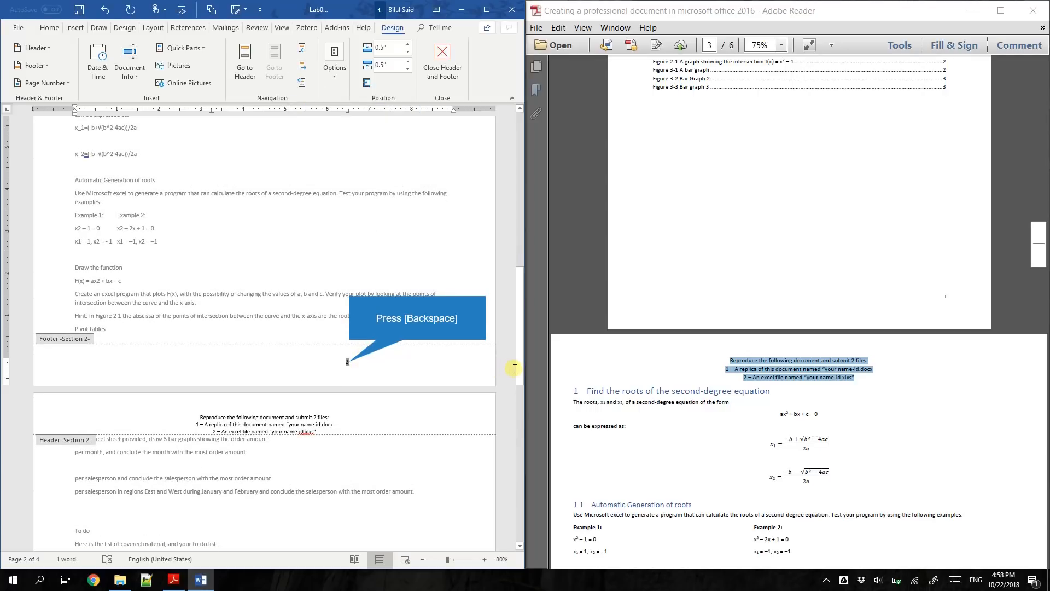
key(BackSpace)
Step: Insert an Accent Bar 2 page number at the current position at the start of the Section 2 footer
scroll(438, 411, down, 8)
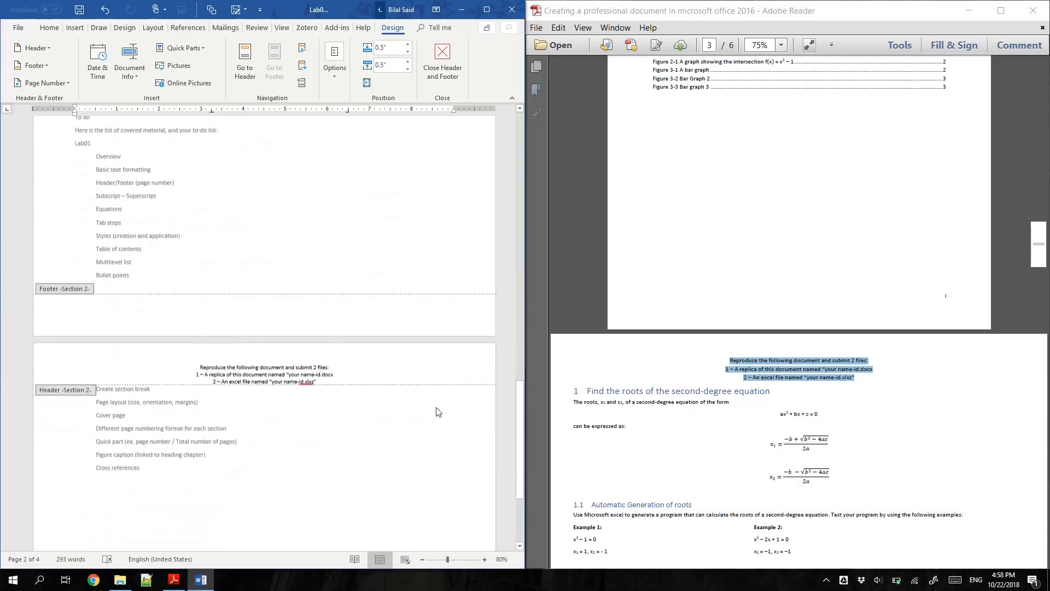
scroll(437, 411, down, 5)
scroll(434, 415, up, 13)
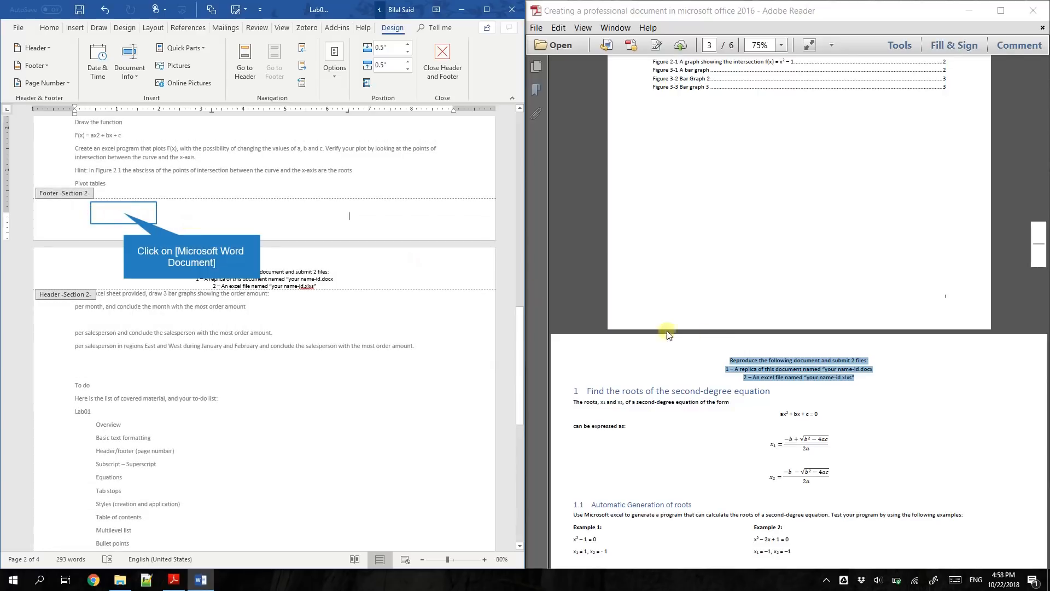
click(124, 214)
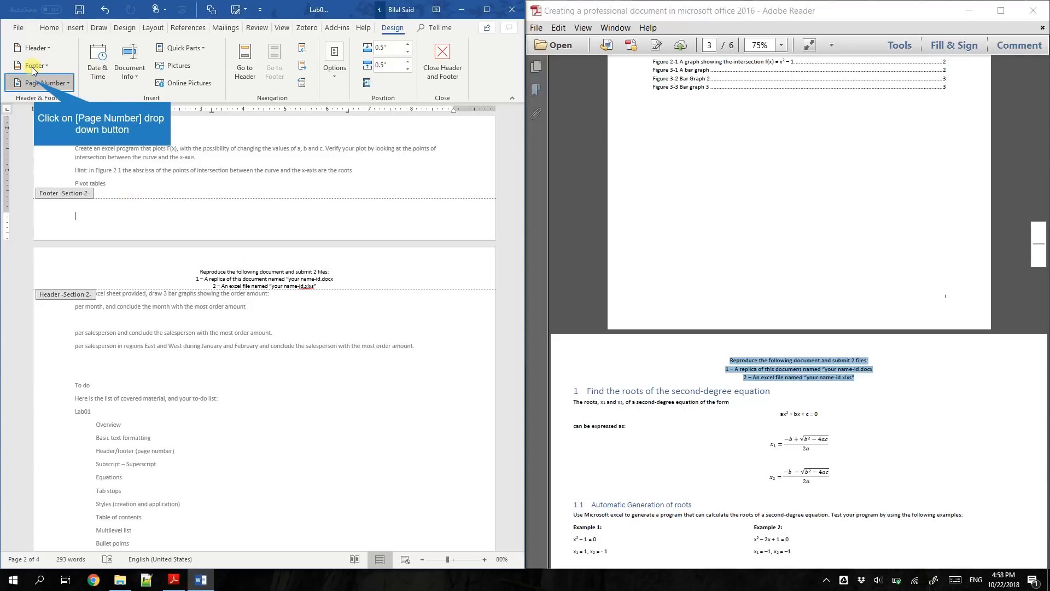
click(34, 84)
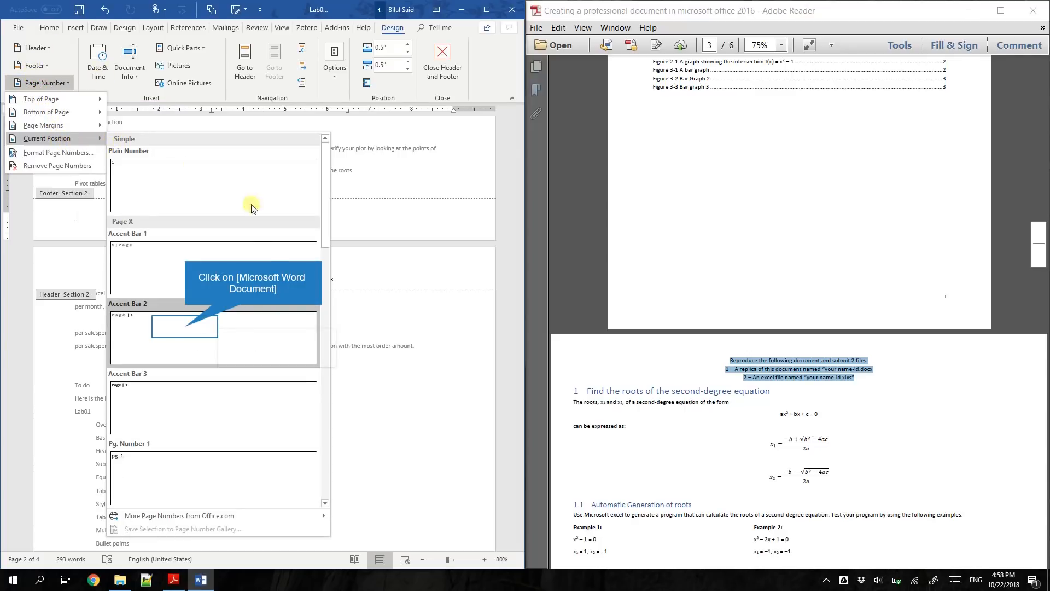
click(185, 330)
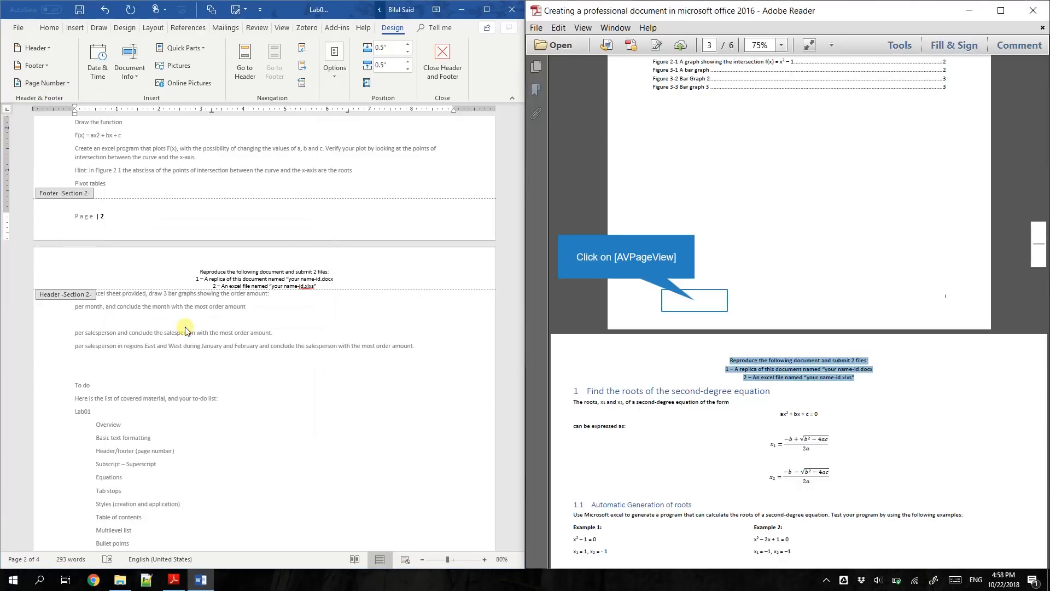
Step: Check the footer format in the reference PDF and add a slash after the page number in the Section 2 footer
click(696, 304)
scroll(696, 304, down, 3)
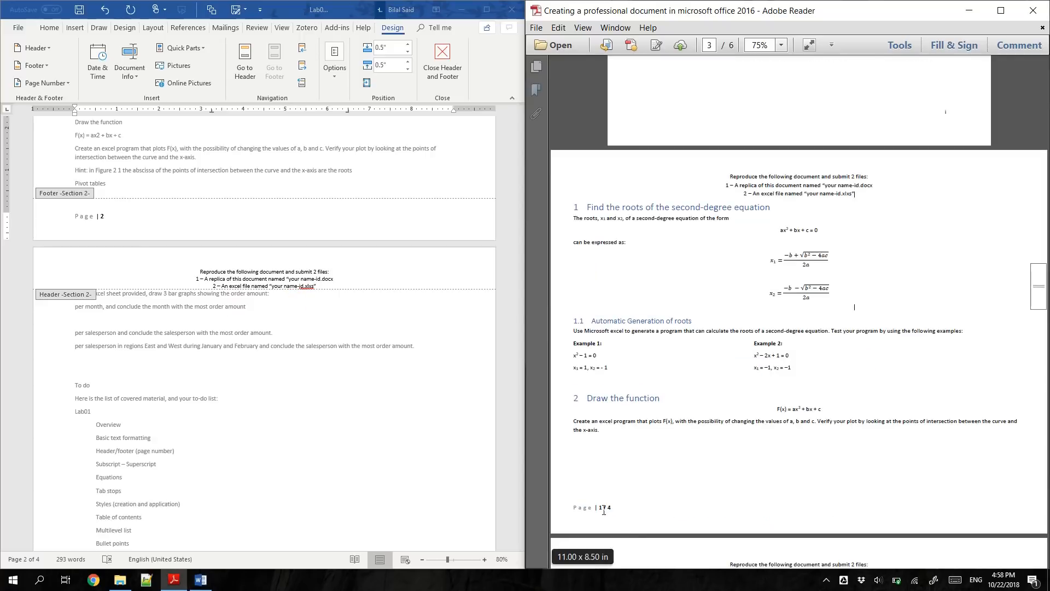
click(124, 217)
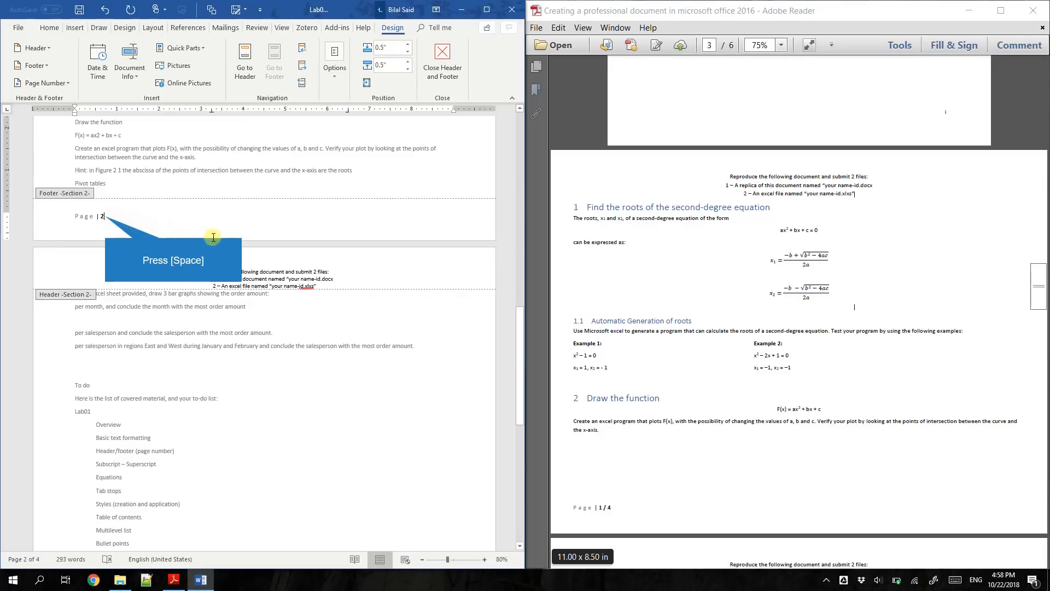
text(o)
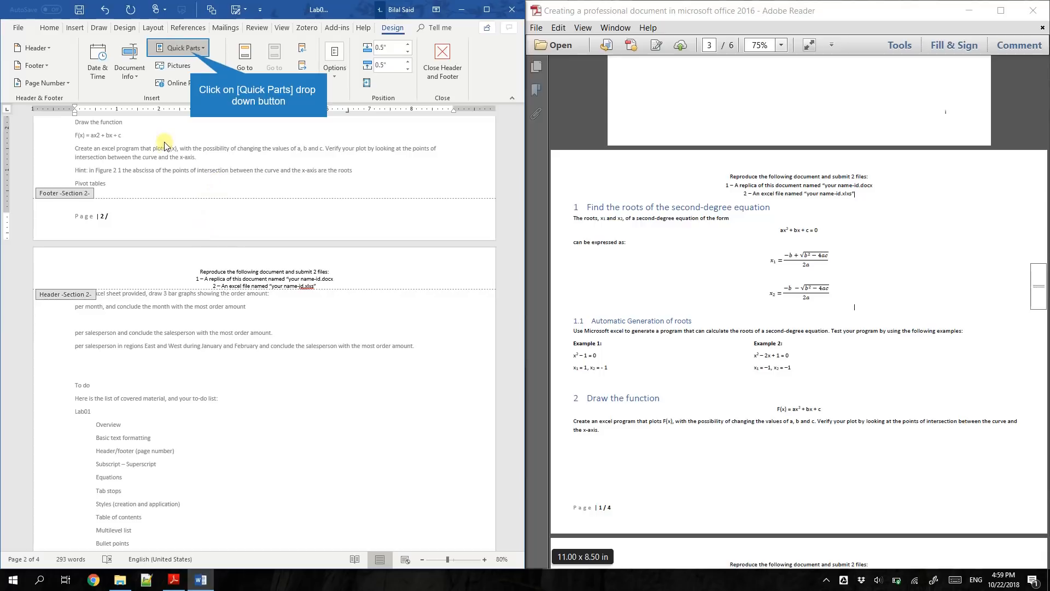
Step: Insert a SectionPages field in the 1, 2, 3, … format after the slash in the Section 2 footer
click(191, 53)
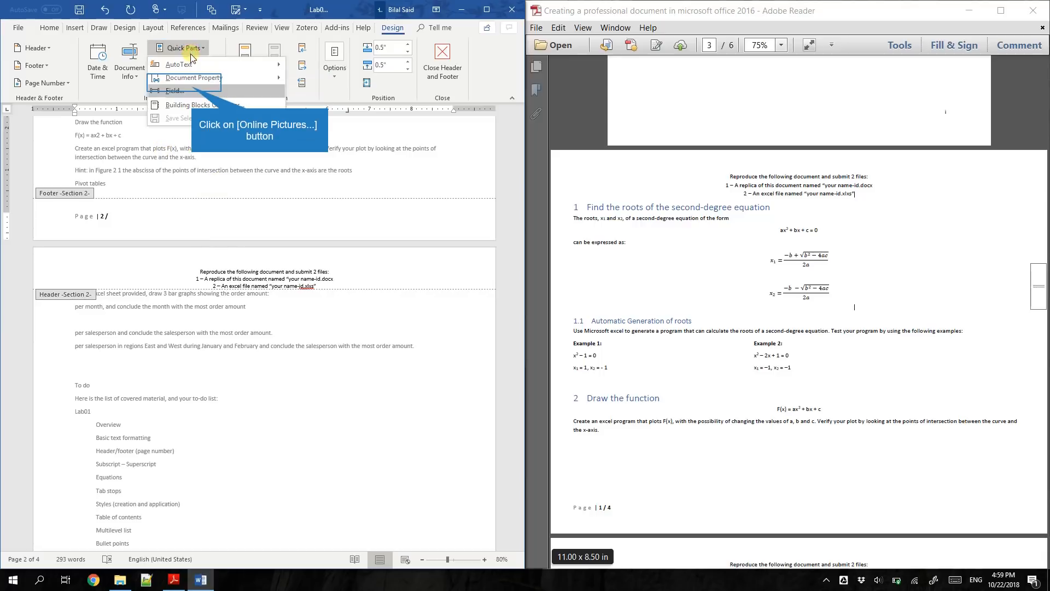
click(192, 90)
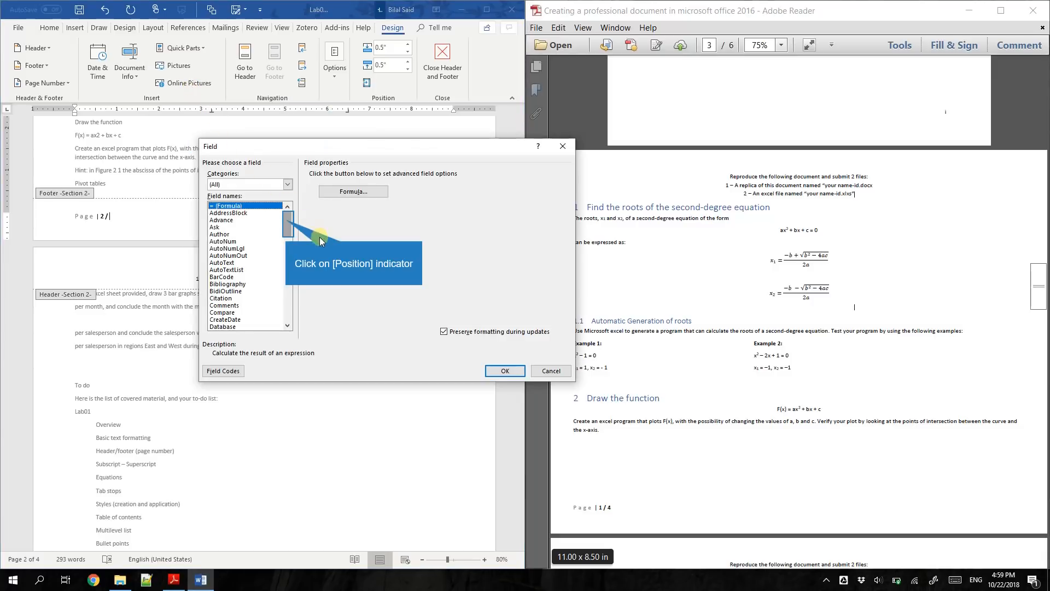
click(287, 221)
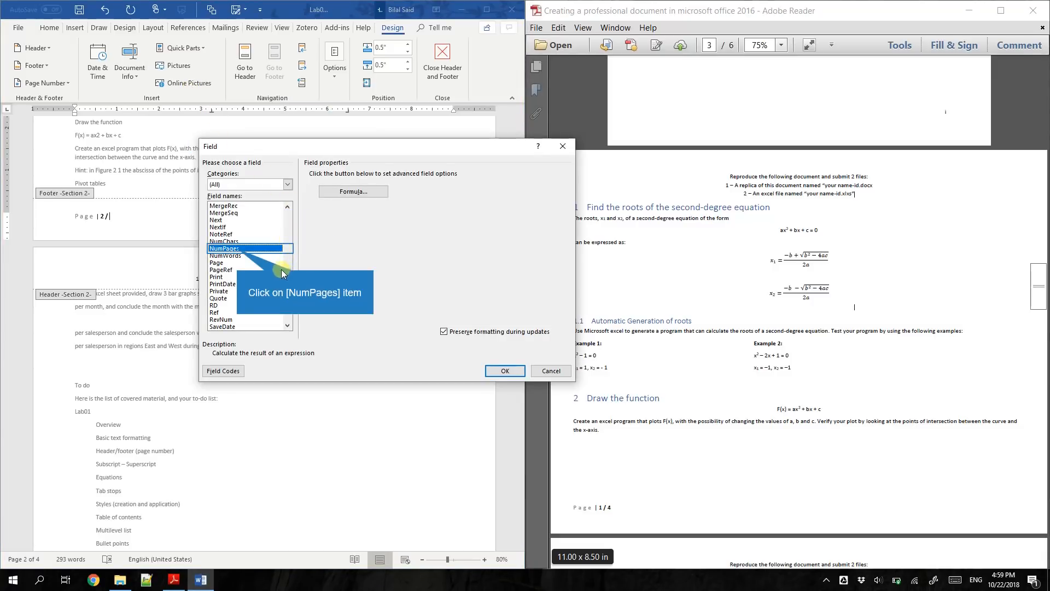
click(235, 249)
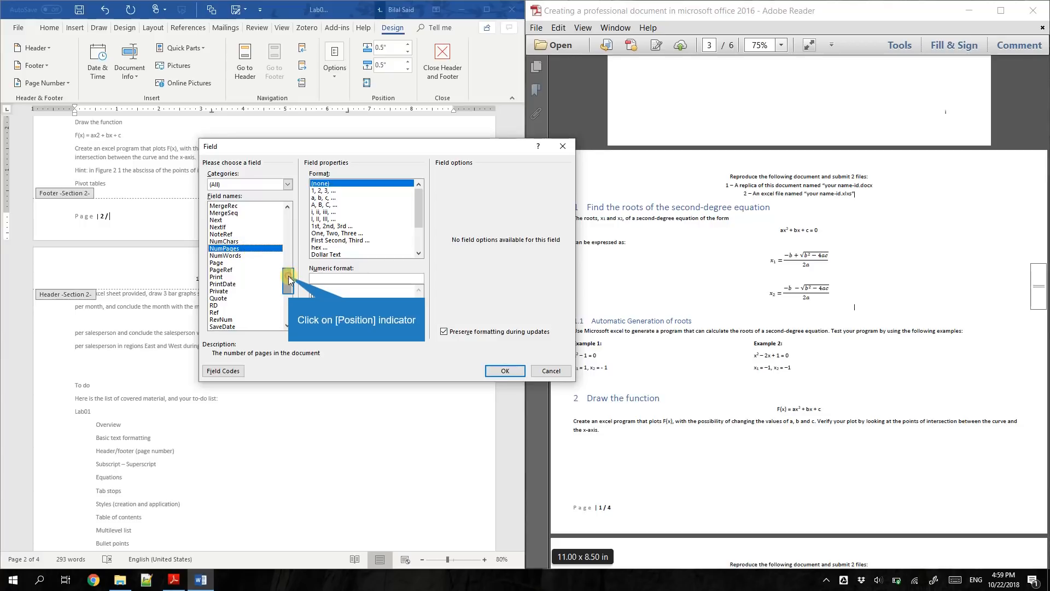
drag(290, 280, 273, 296)
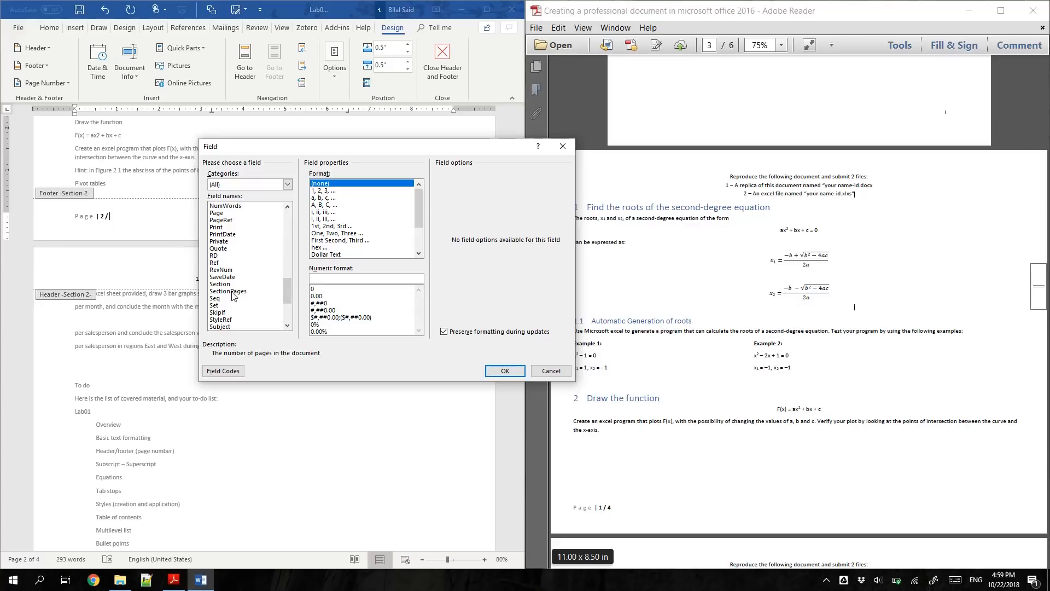
click(234, 294)
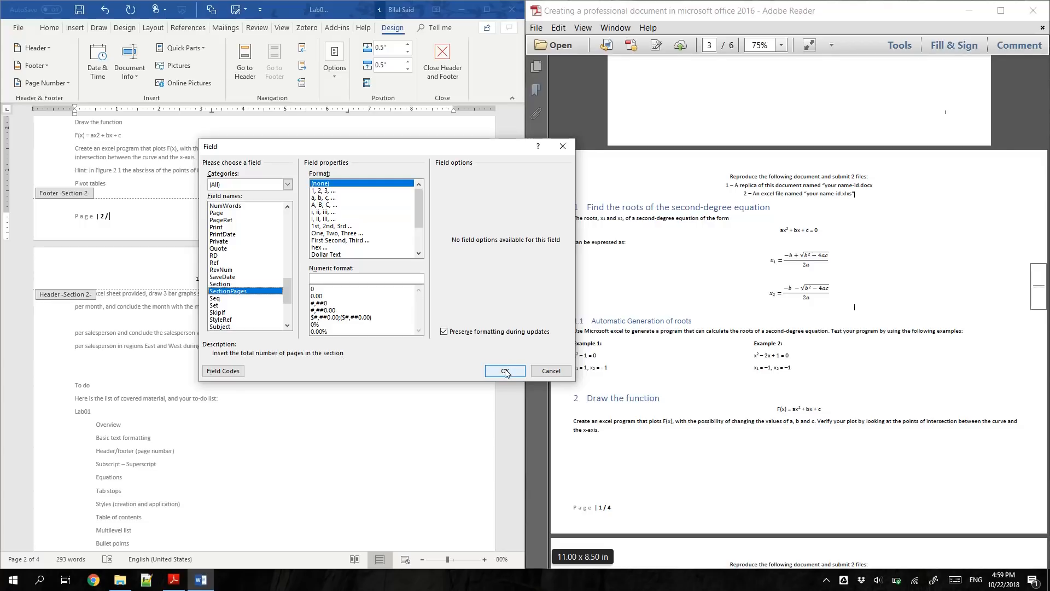
click(344, 191)
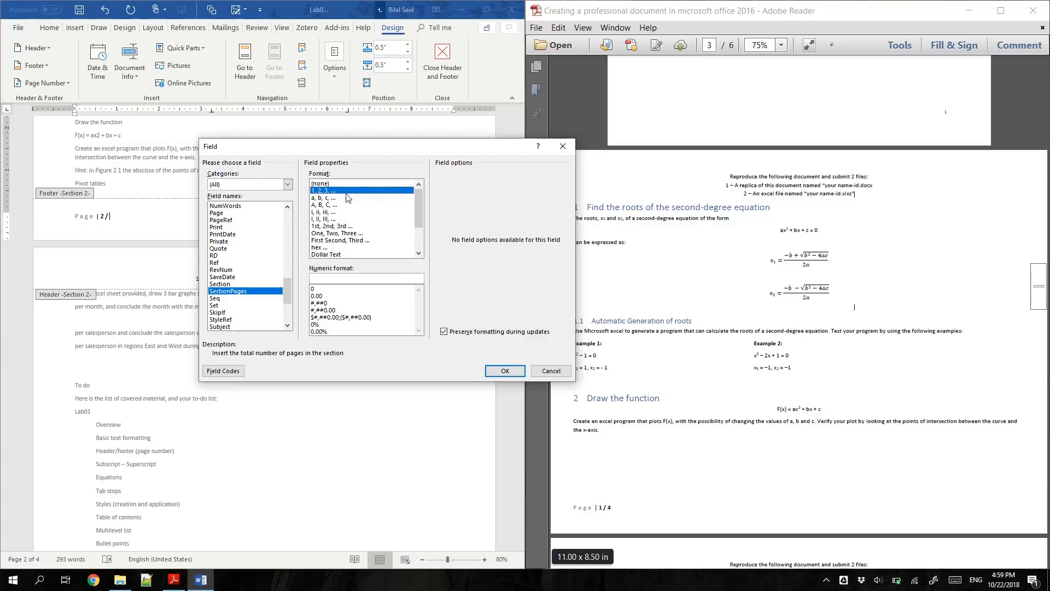
click(500, 371)
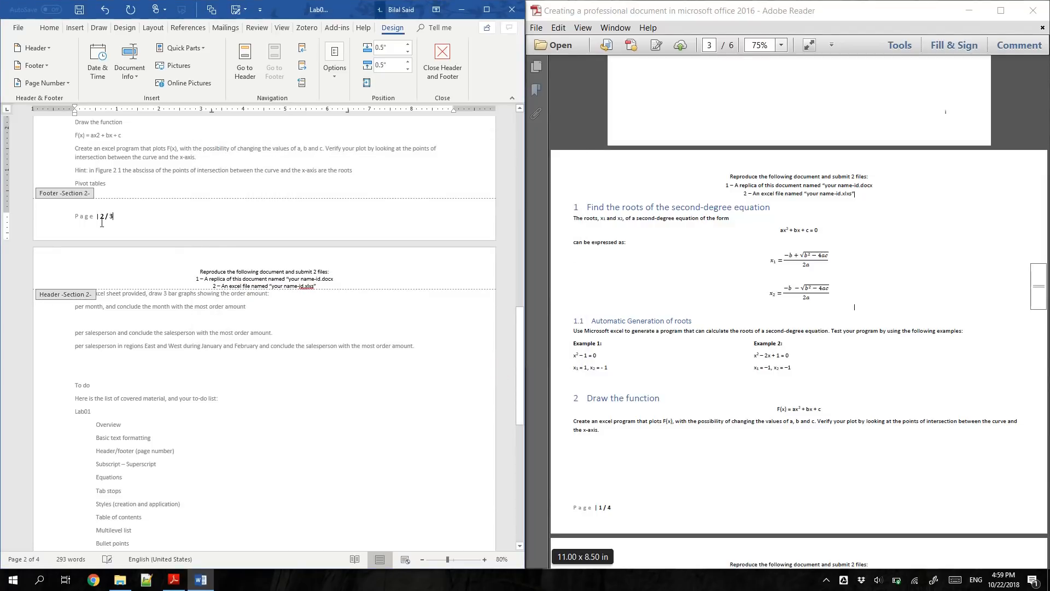
click(120, 213)
click(112, 216)
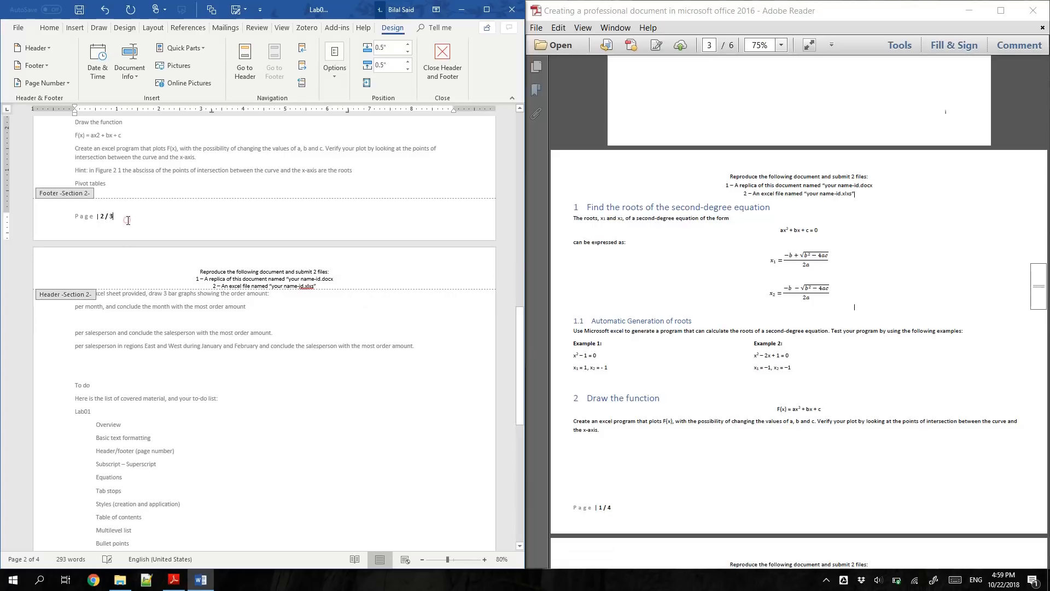
Step: Leave the footer and examine the page number and section total on each page of Section 2
scroll(133, 220, down, 1)
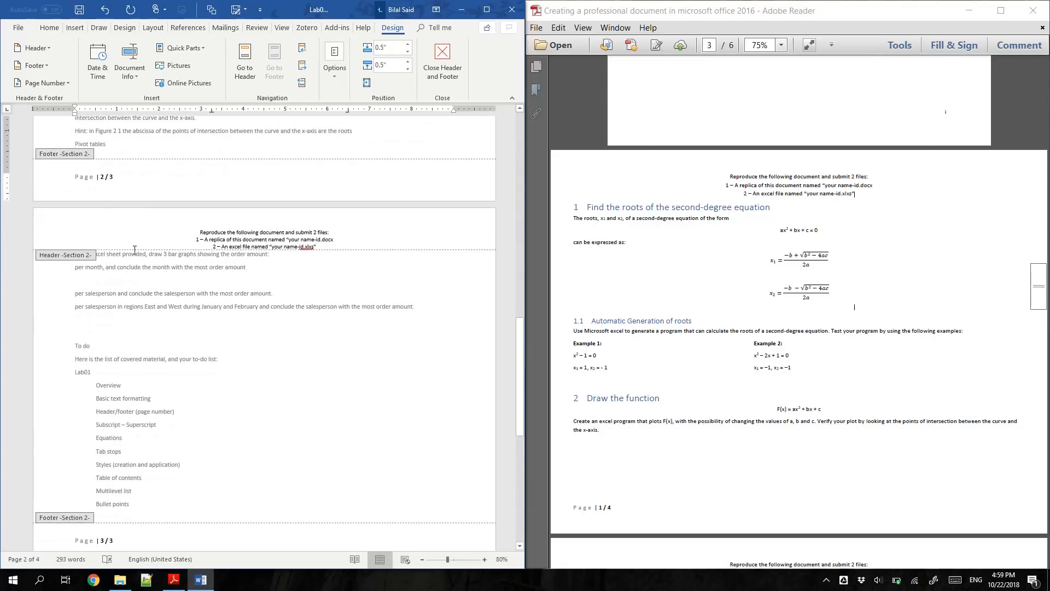
double_click(164, 307)
scroll(164, 306, down, 4)
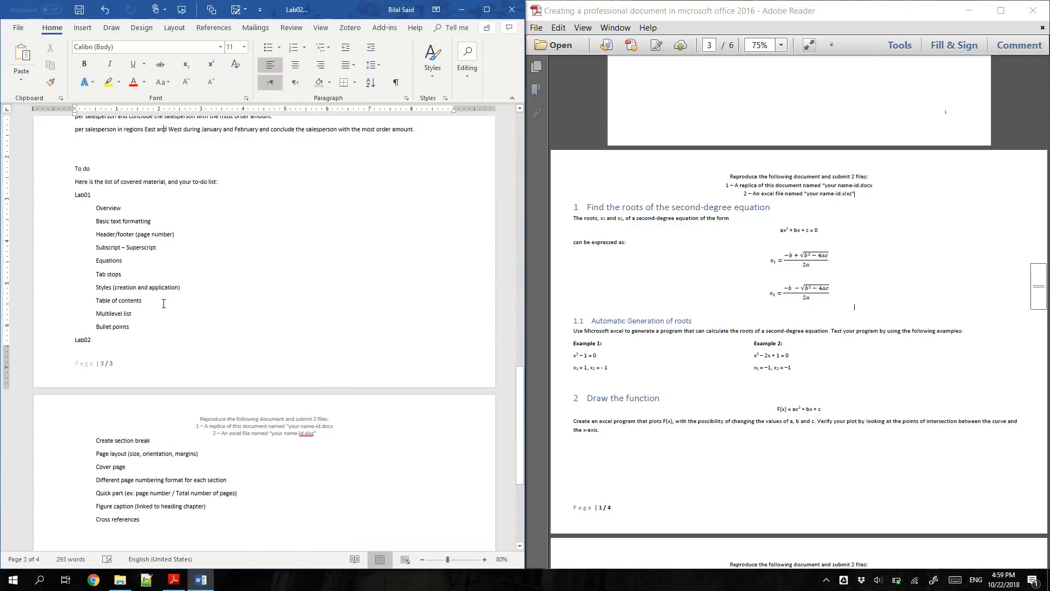
scroll(164, 304, down, 5)
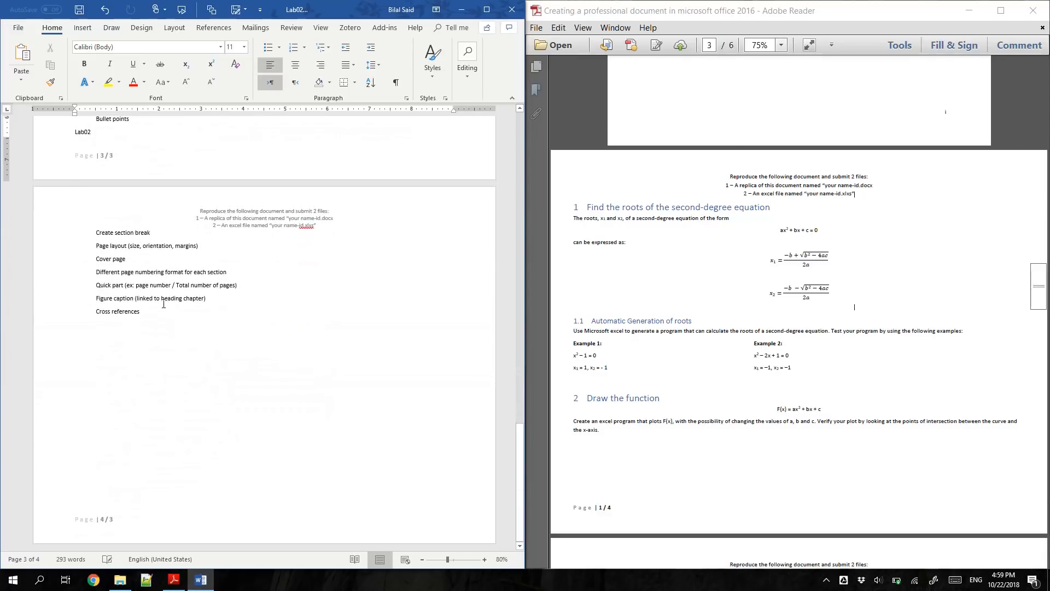
scroll(163, 304, up, 13)
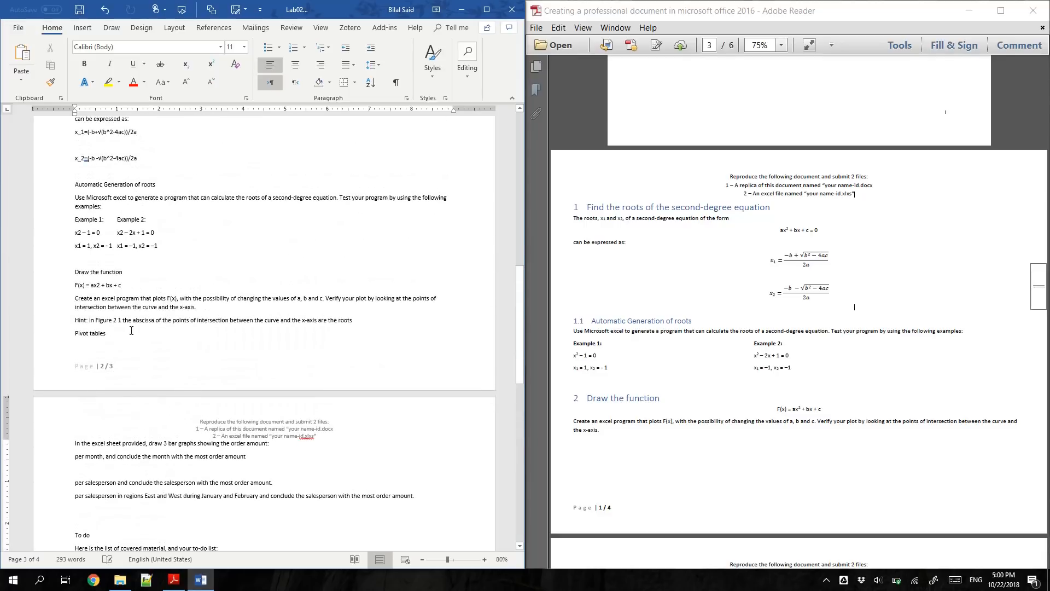
scroll(117, 356, down, 8)
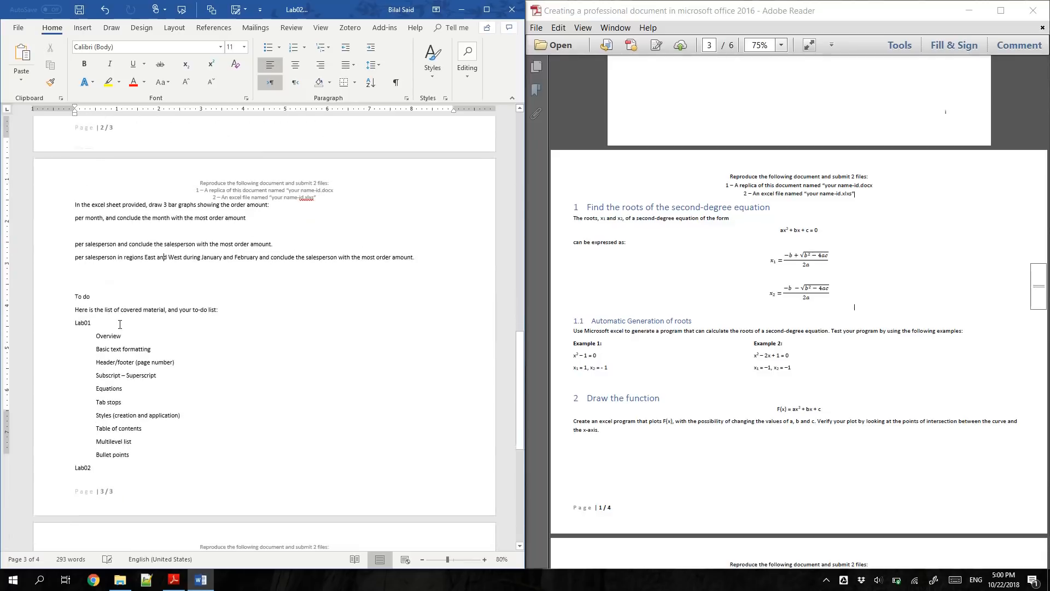
scroll(120, 324, down, 6)
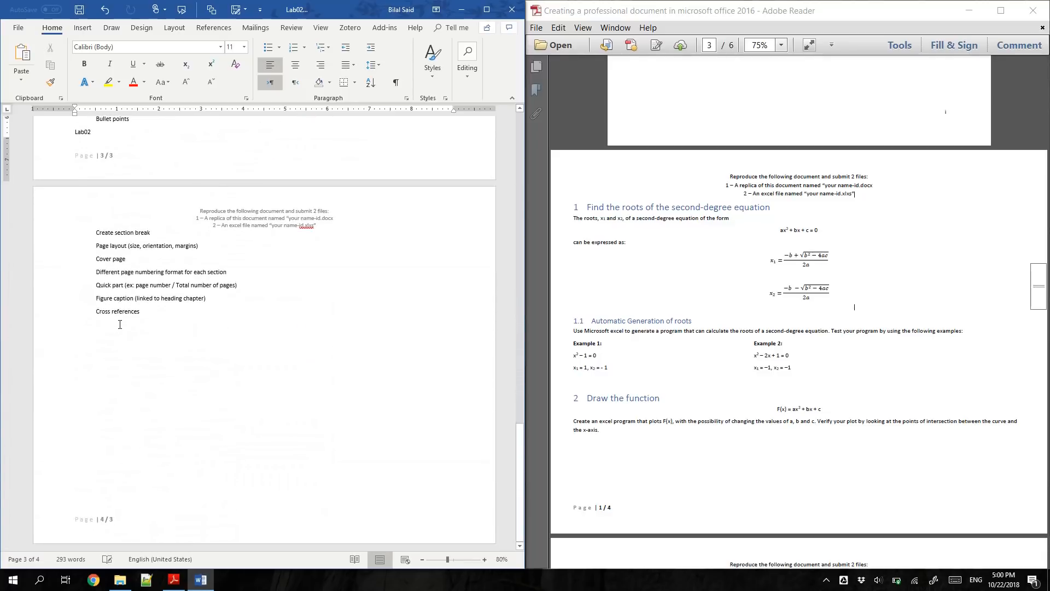
scroll(119, 324, up, 17)
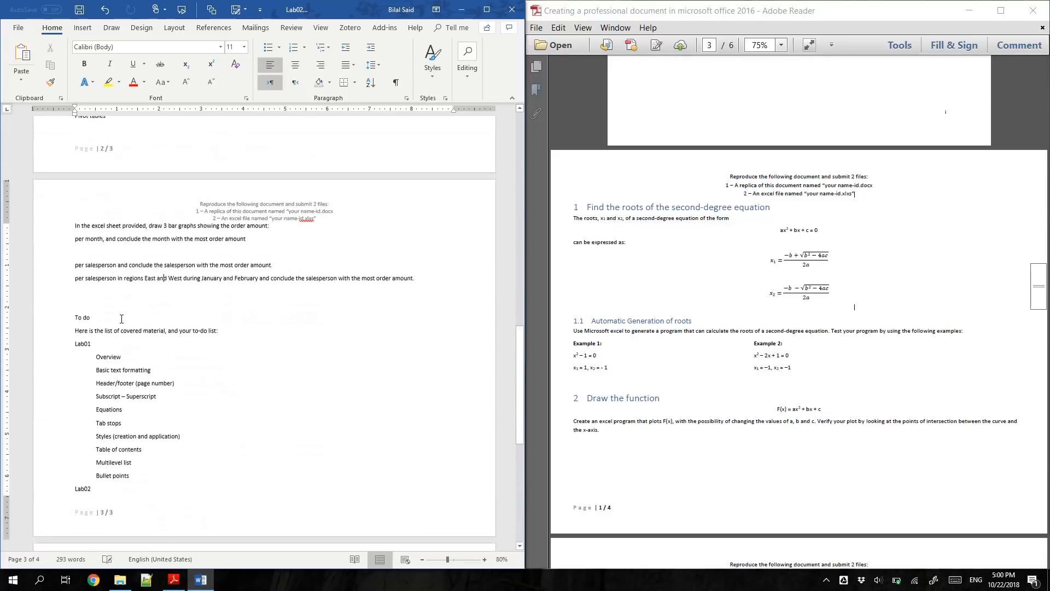
Step: Set the Section 2 page numbering to start at 1 and return to the document body
double_click(104, 410)
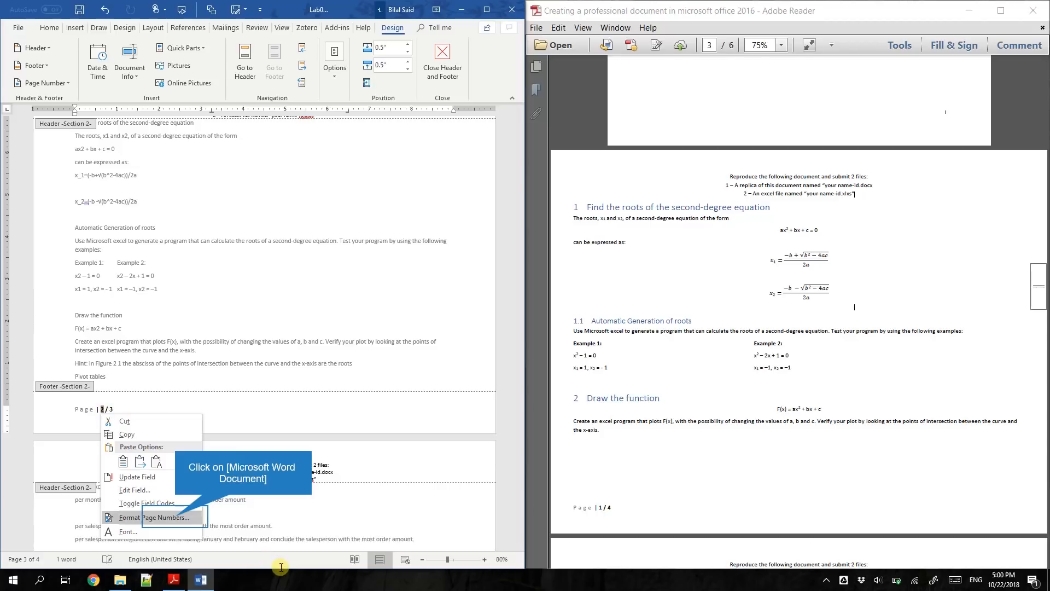
click(176, 518)
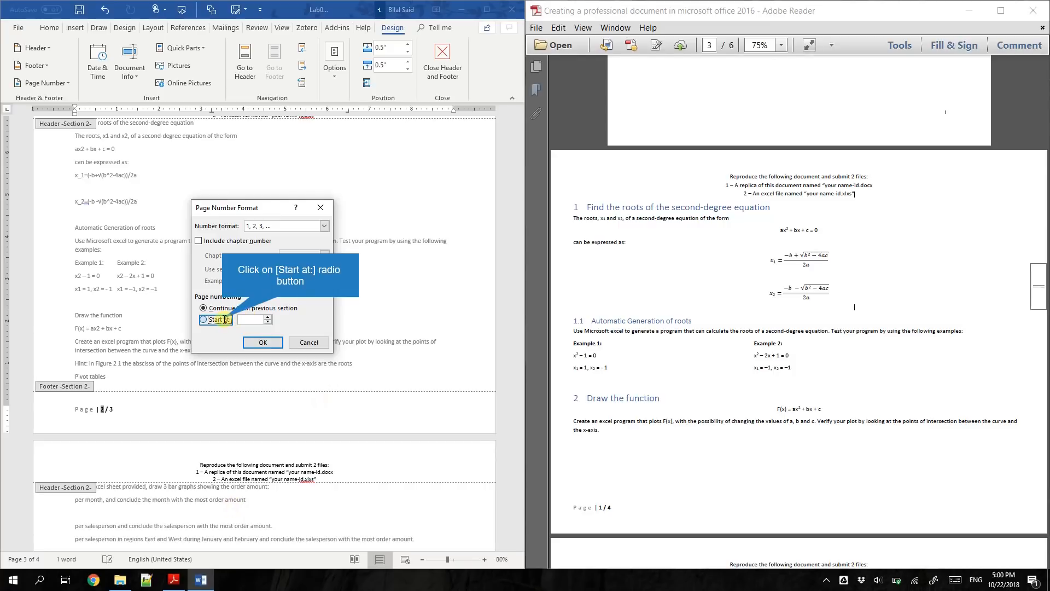
click(224, 322)
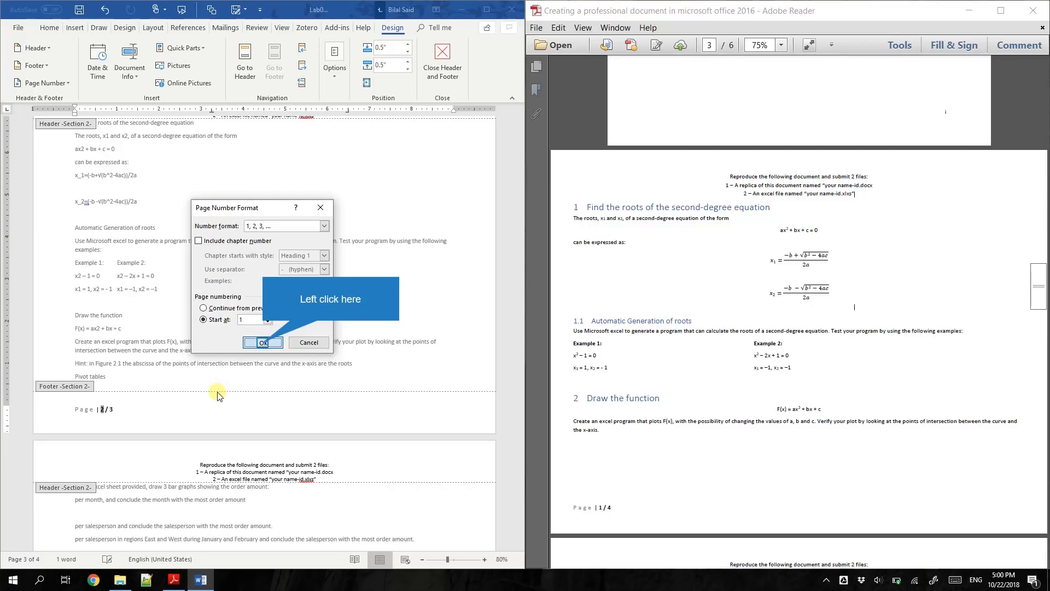
key(Return)
scroll(179, 413, down, 10)
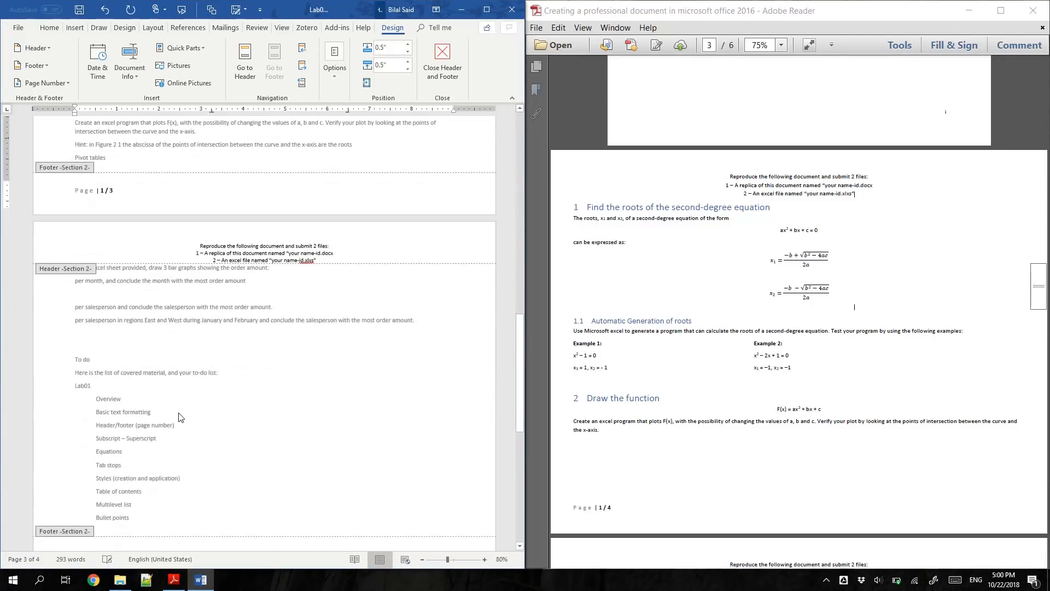
scroll(179, 413, down, 6)
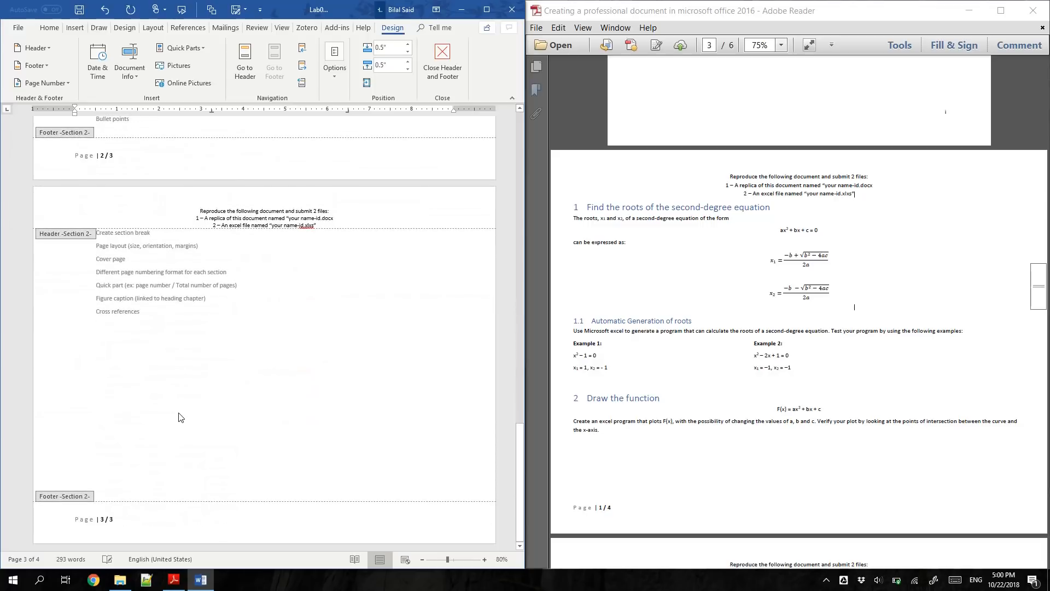
double_click(178, 414)
Step: Check the page numbers of both sections and insert a page break below the Cross references line on the last page
scroll(177, 411, up, 20)
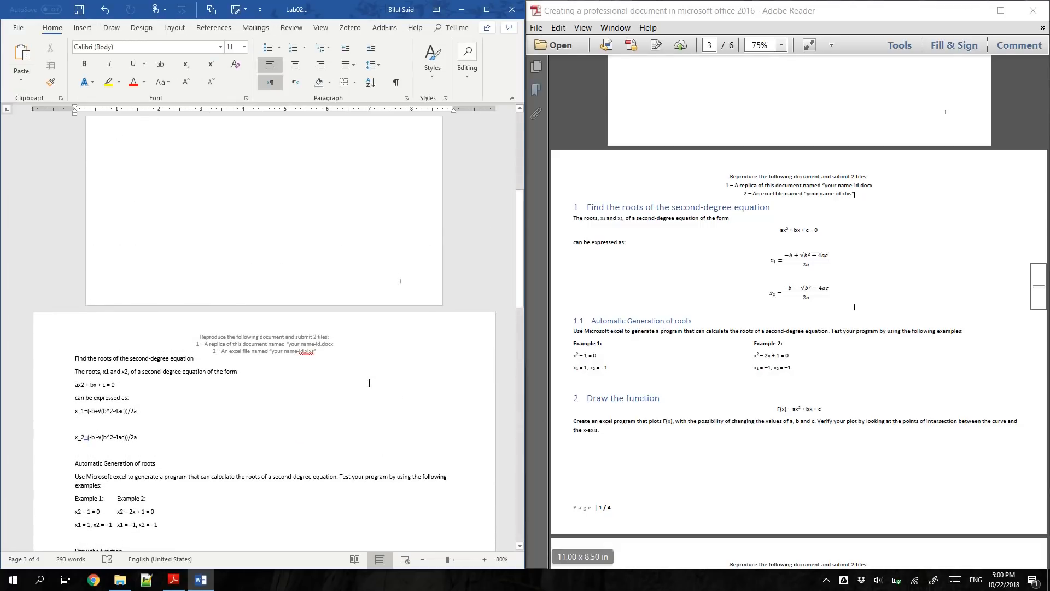
scroll(369, 382, up, 10)
scroll(368, 383, down, 12)
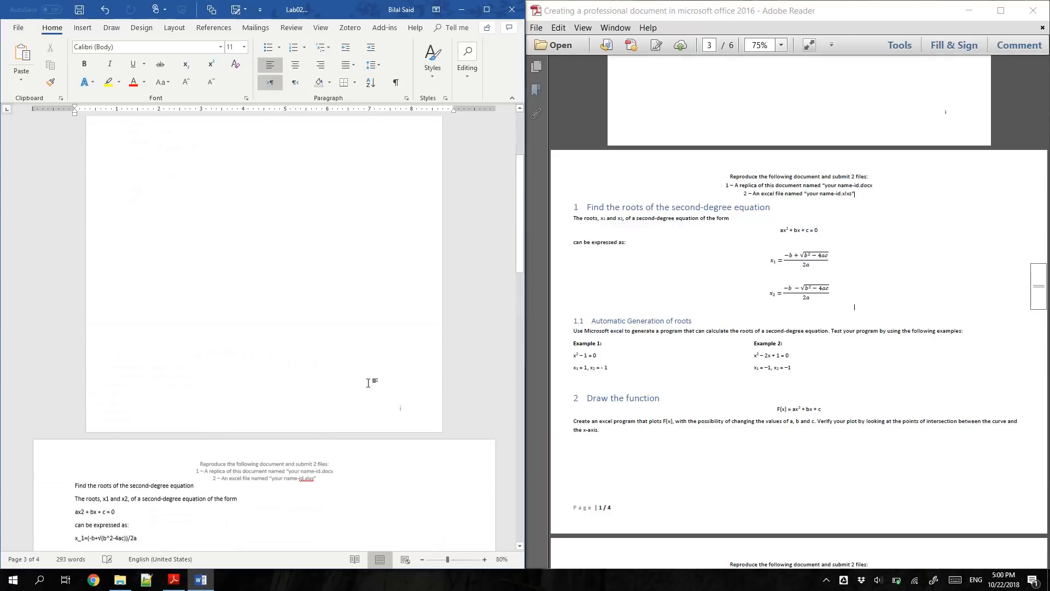
scroll(368, 387, down, 10)
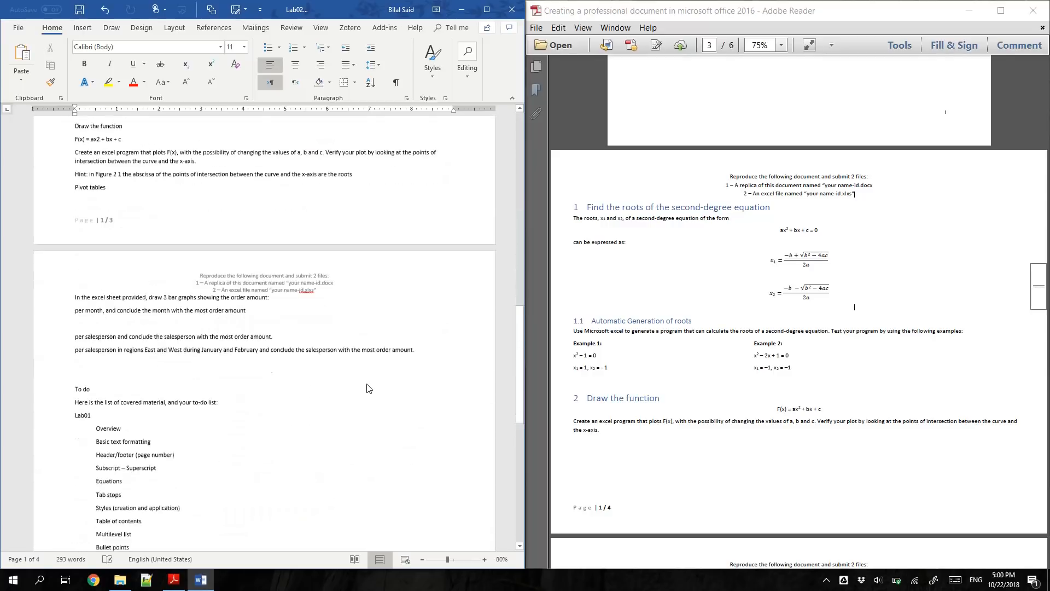
scroll(360, 388, down, 3)
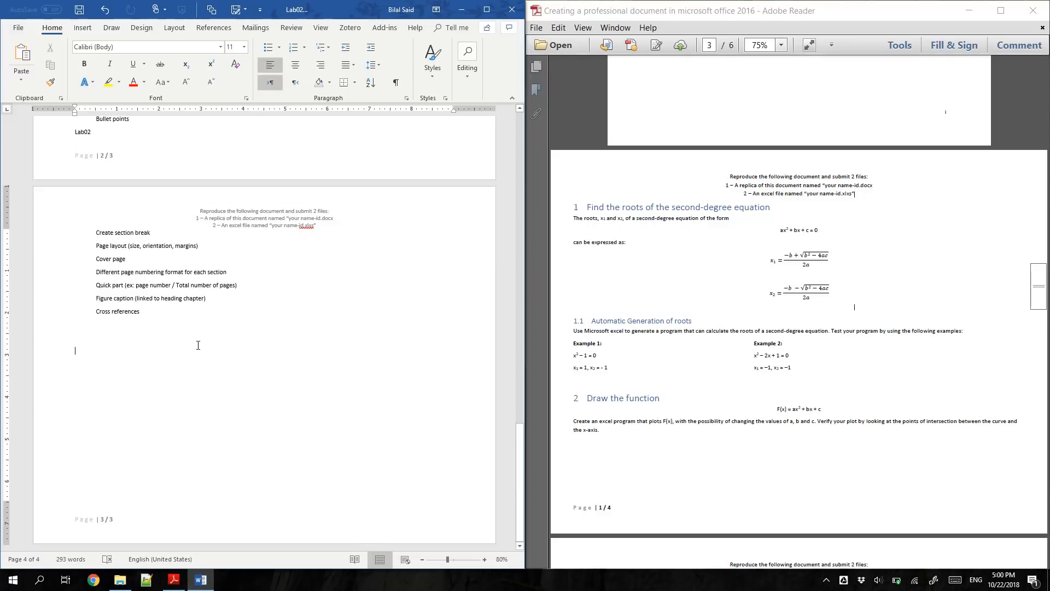
key(ctrl+Return)
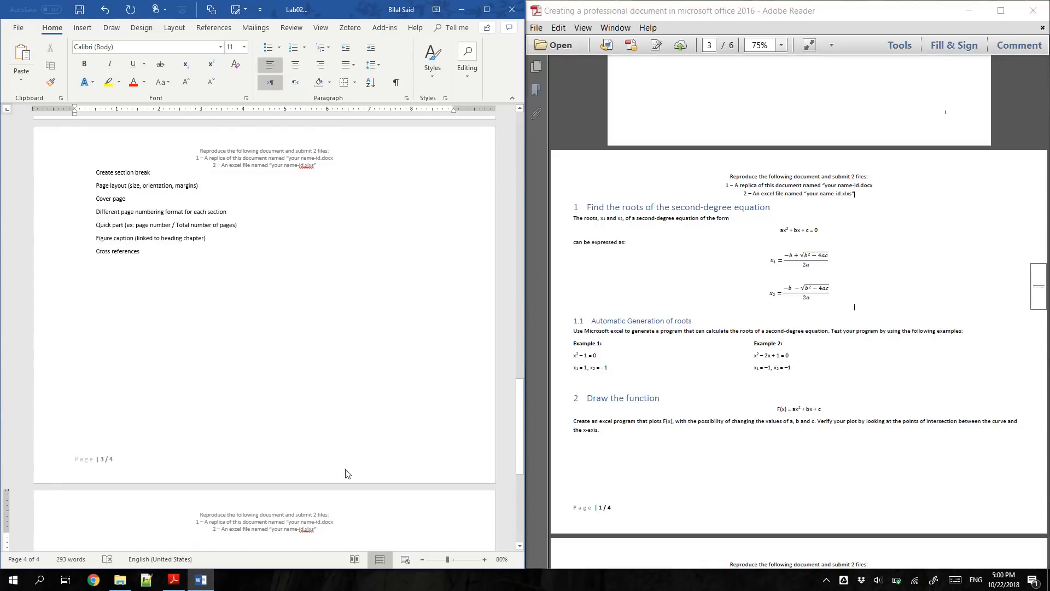
scroll(108, 372, down, 7)
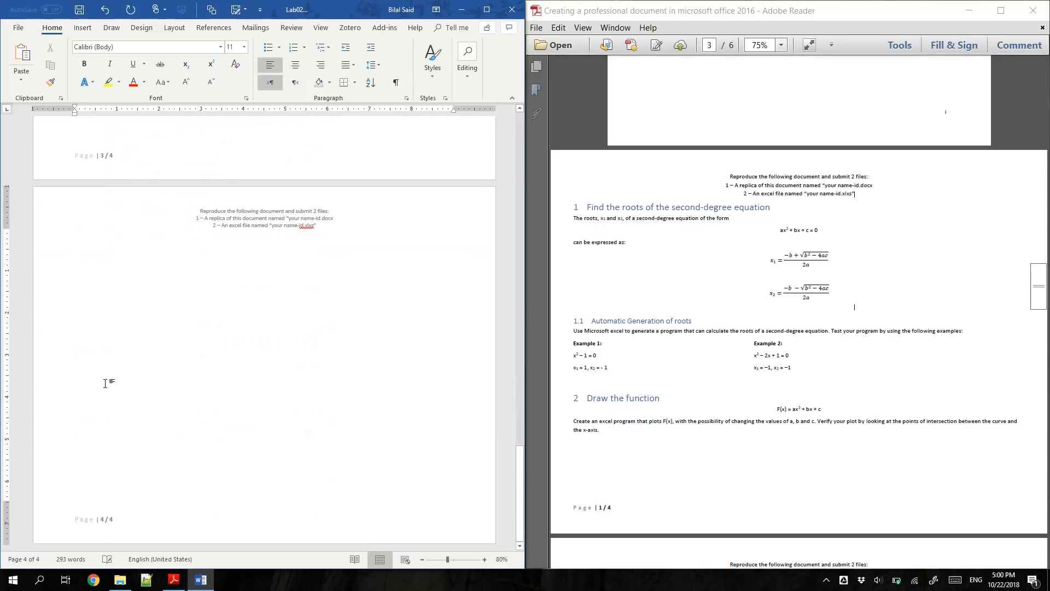
Step: Undo the page break below the Cross references line and look back over the pages of Section 2
key(ctrl+z)
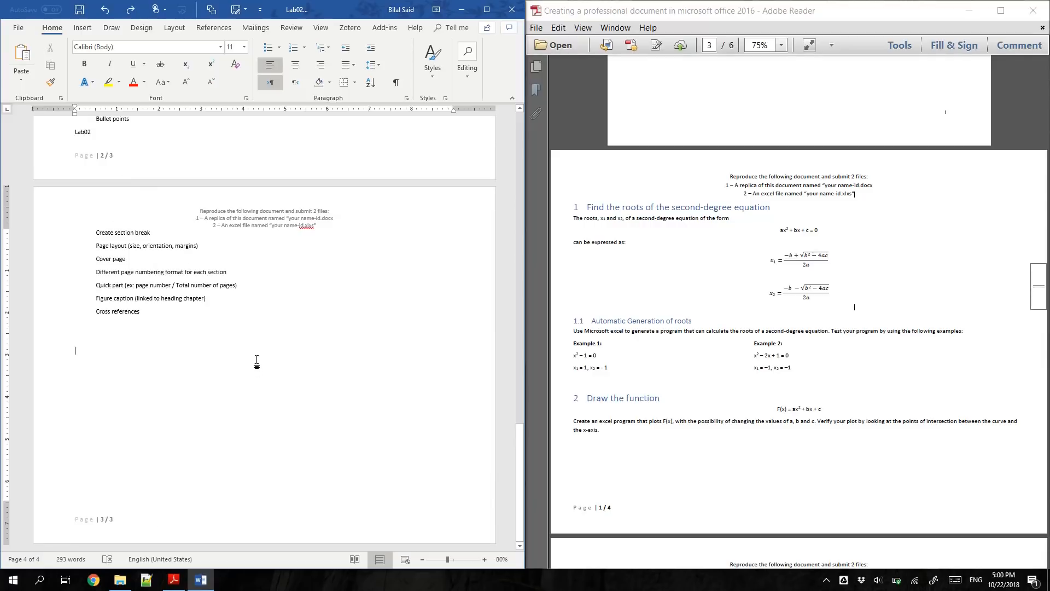
scroll(254, 357, up, 6)
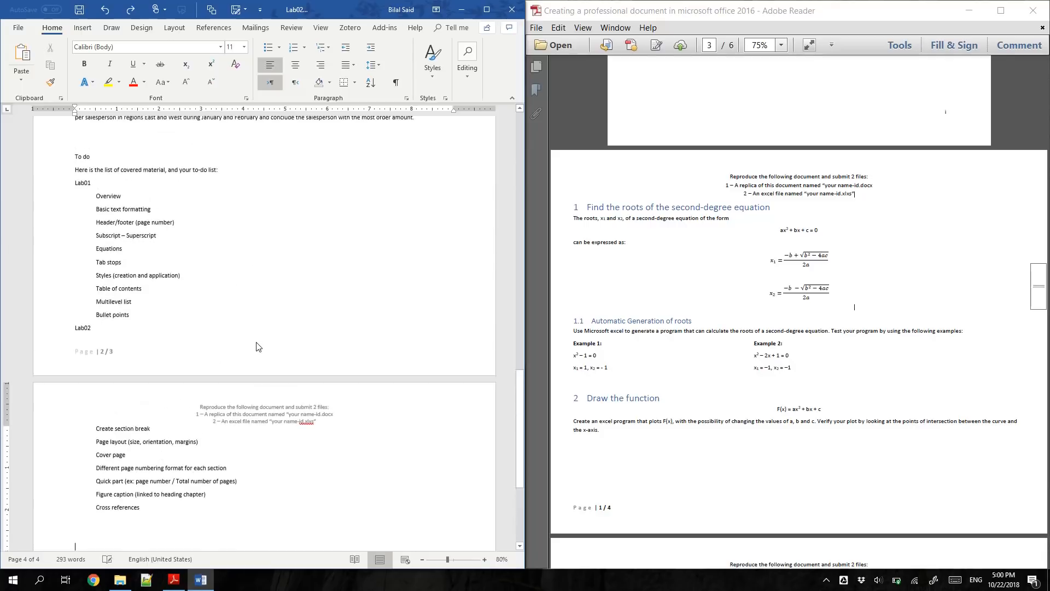
scroll(257, 342, up, 2)
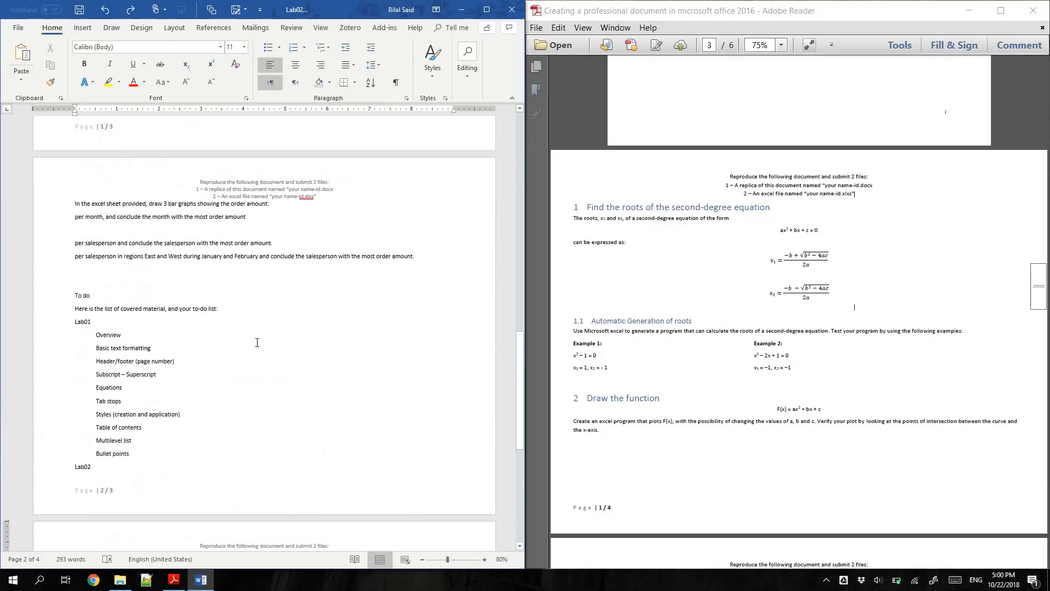
scroll(926, 244, up, 3)
scroll(926, 244, up, 3)
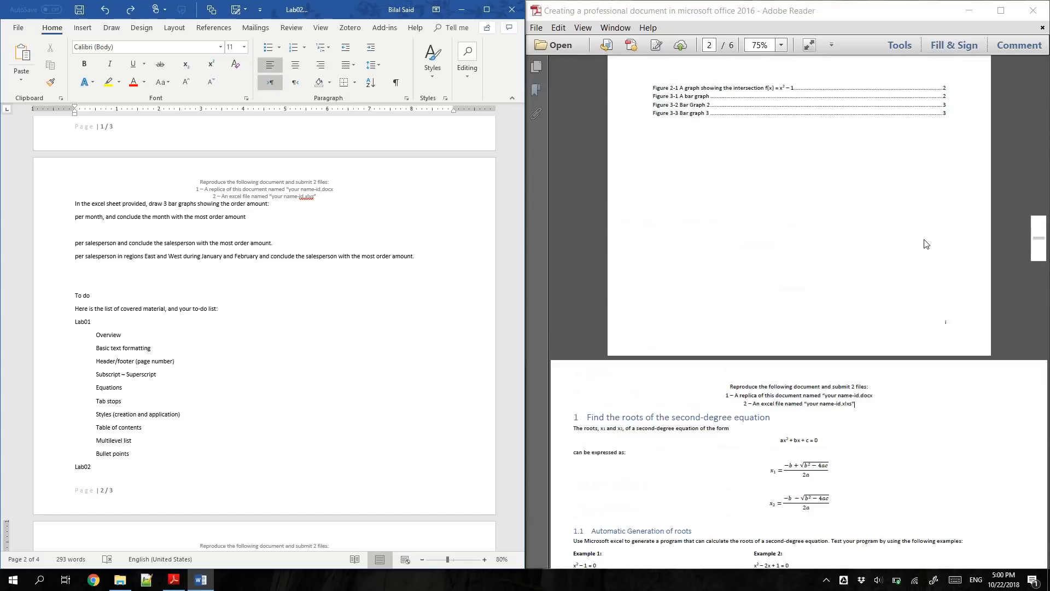
Step: Find the Lab02 list on the last page of the reference PDF and review its page layout entry: size, orientation, margins
scroll(1042, 224, down, 20)
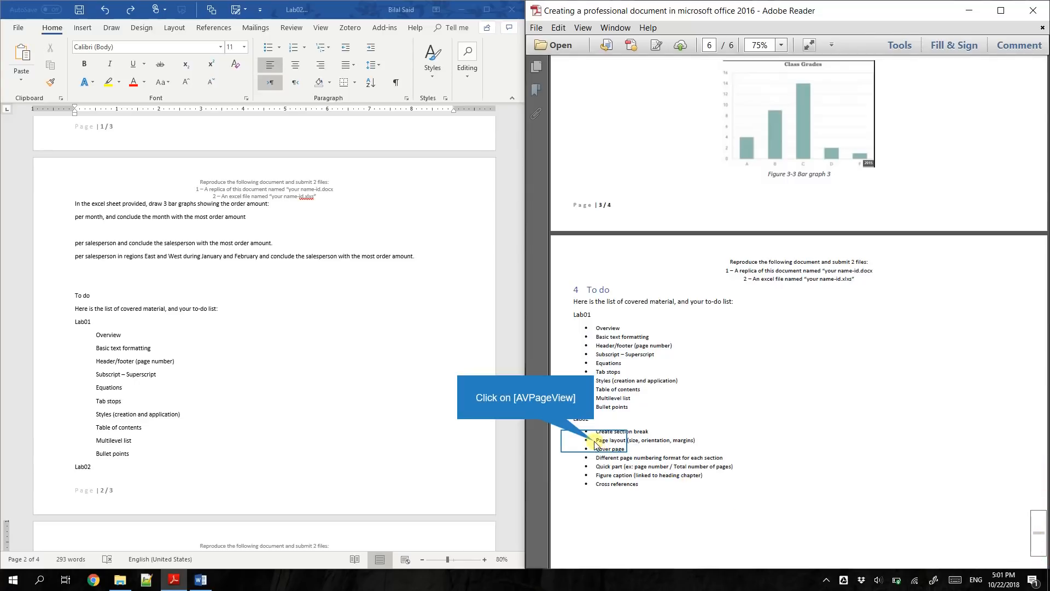
drag(595, 440, 636, 442)
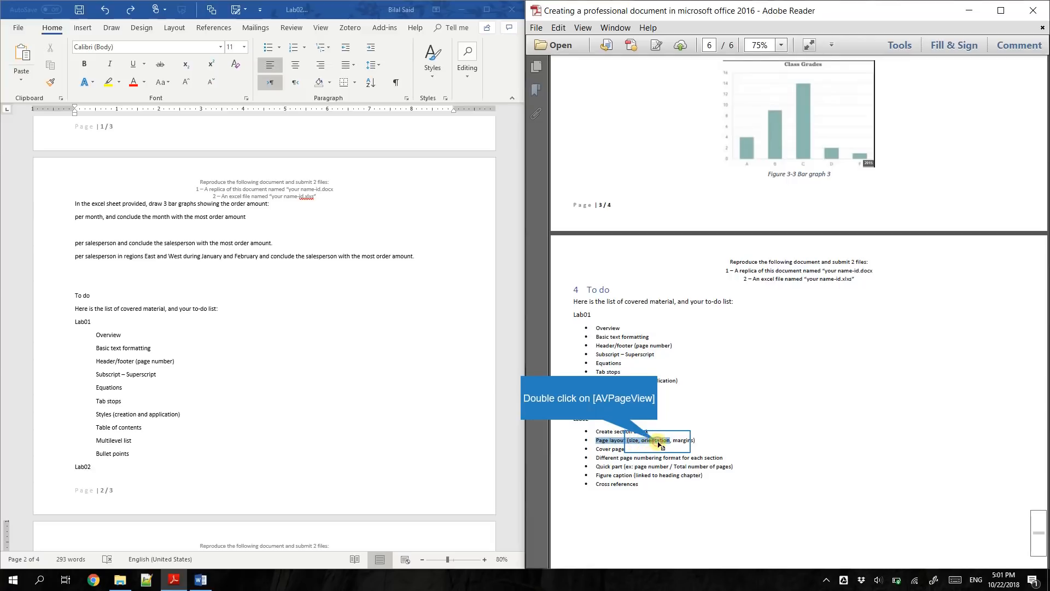
double_click(656, 441)
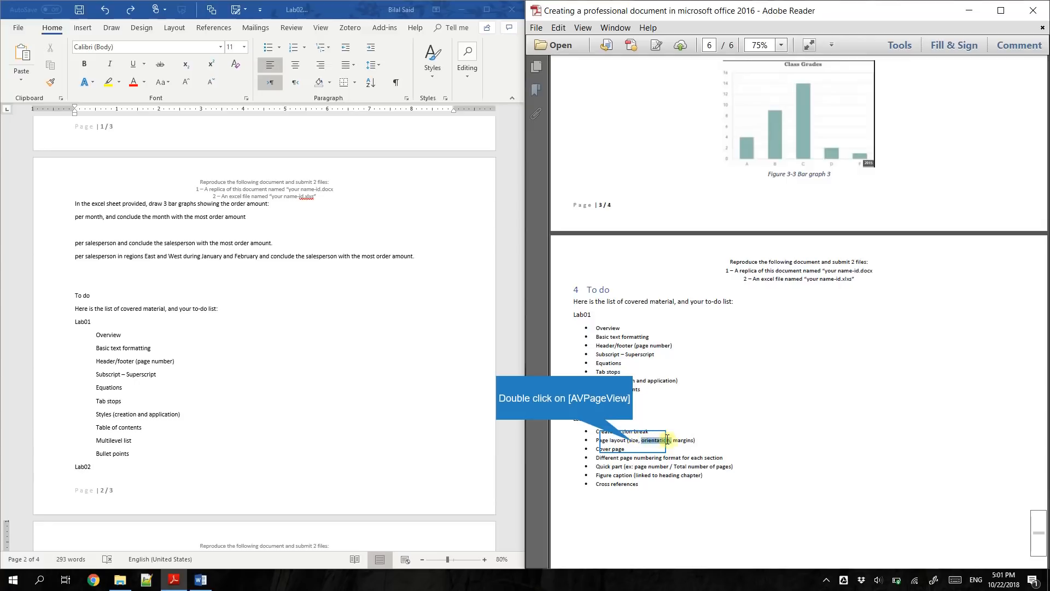
double_click(634, 441)
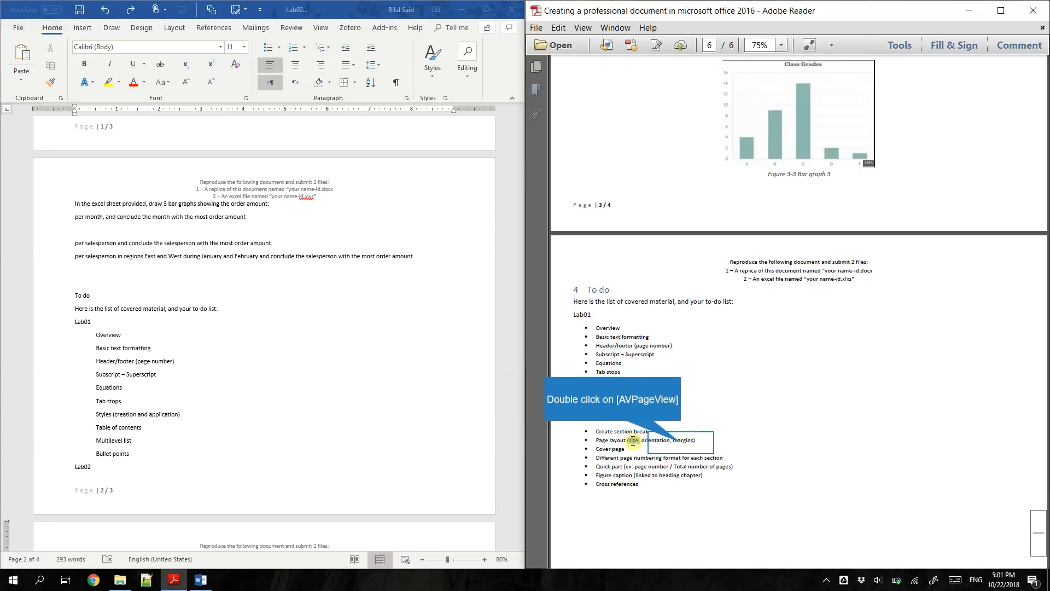
double_click(684, 441)
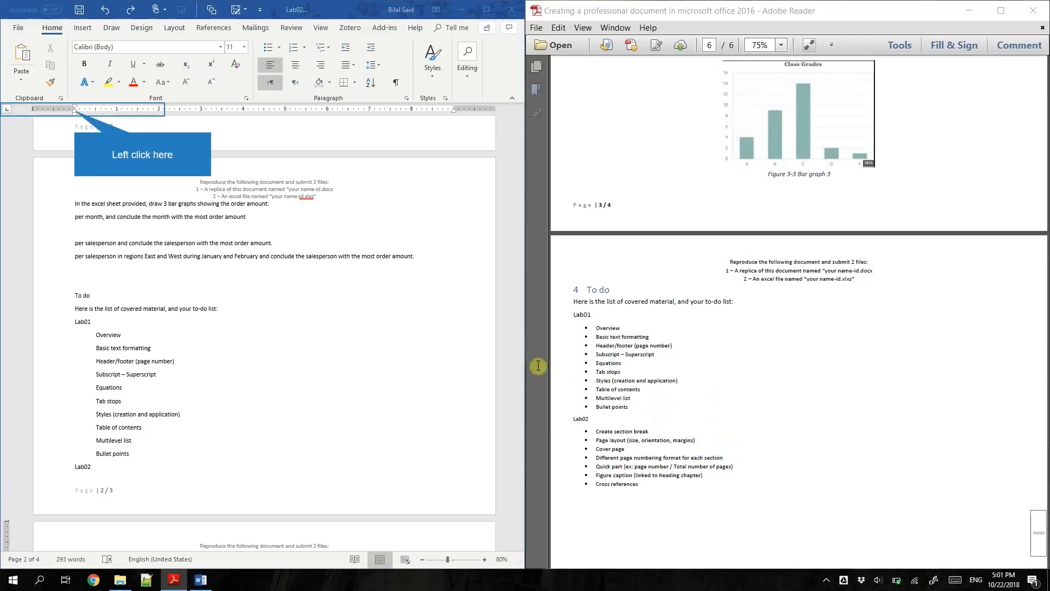
click(714, 443)
Step: Back in the Word document, examine the Section 2 page margins on the rulers and the available margin options
click(75, 111)
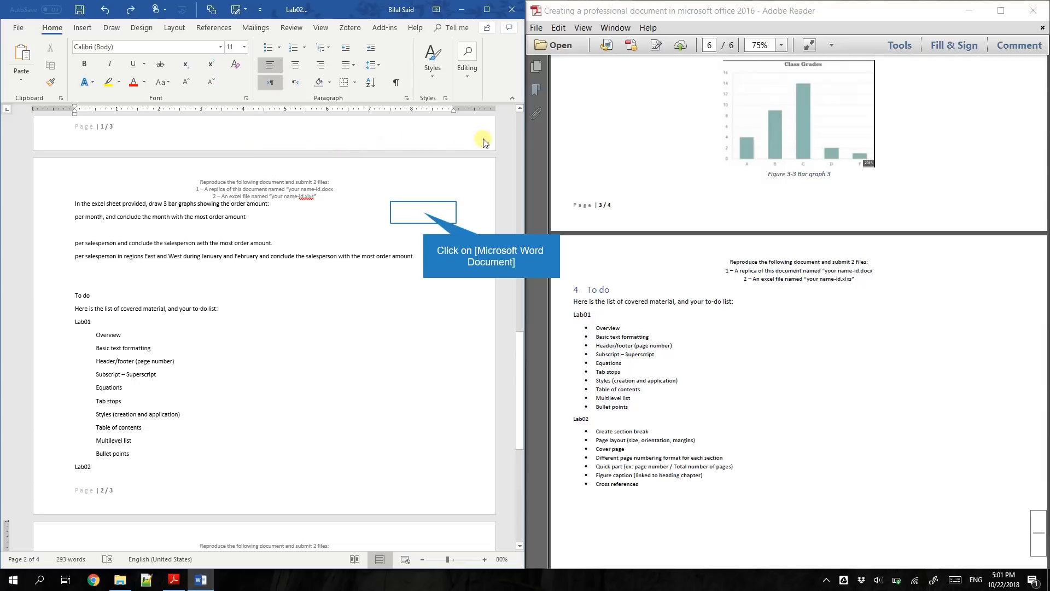
click(424, 212)
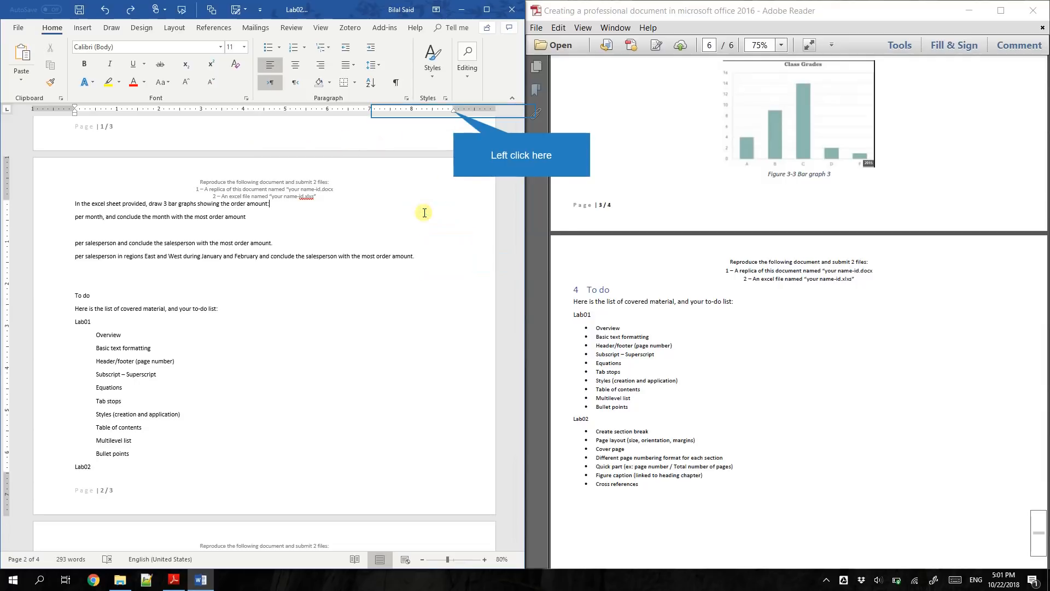
click(454, 111)
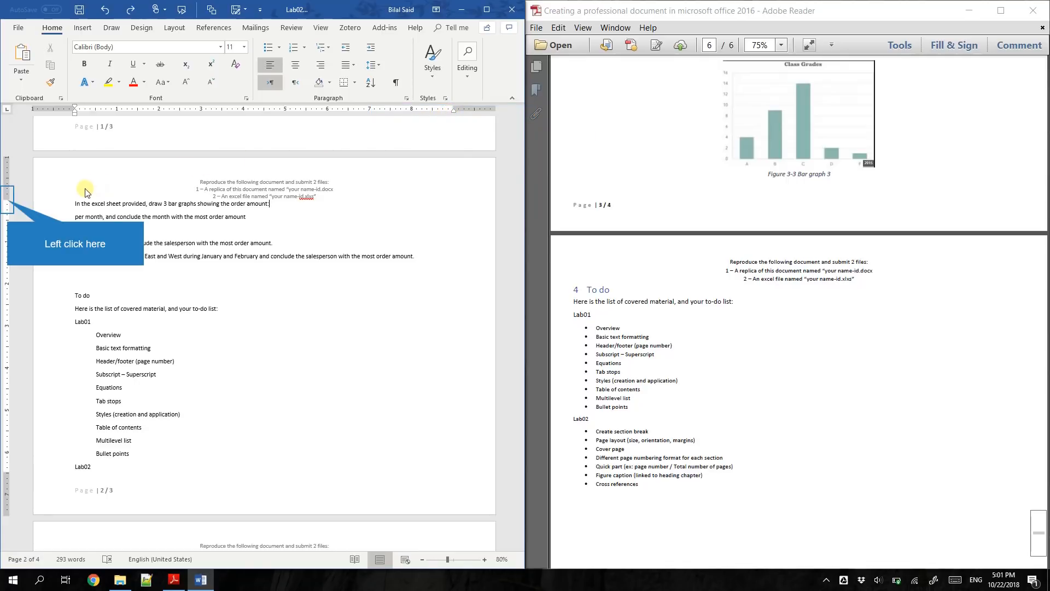
click(8, 199)
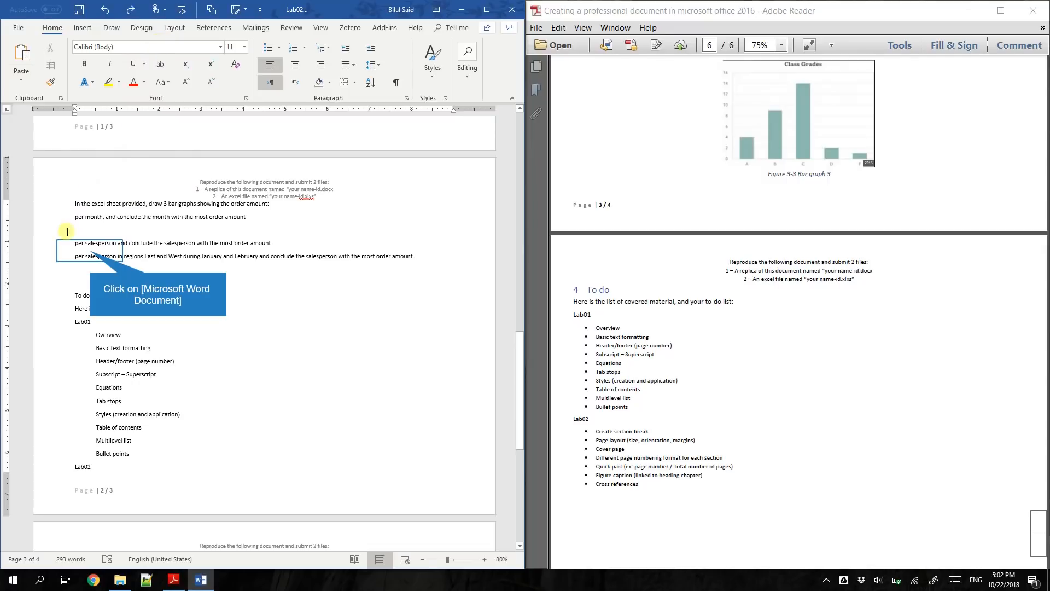
click(91, 249)
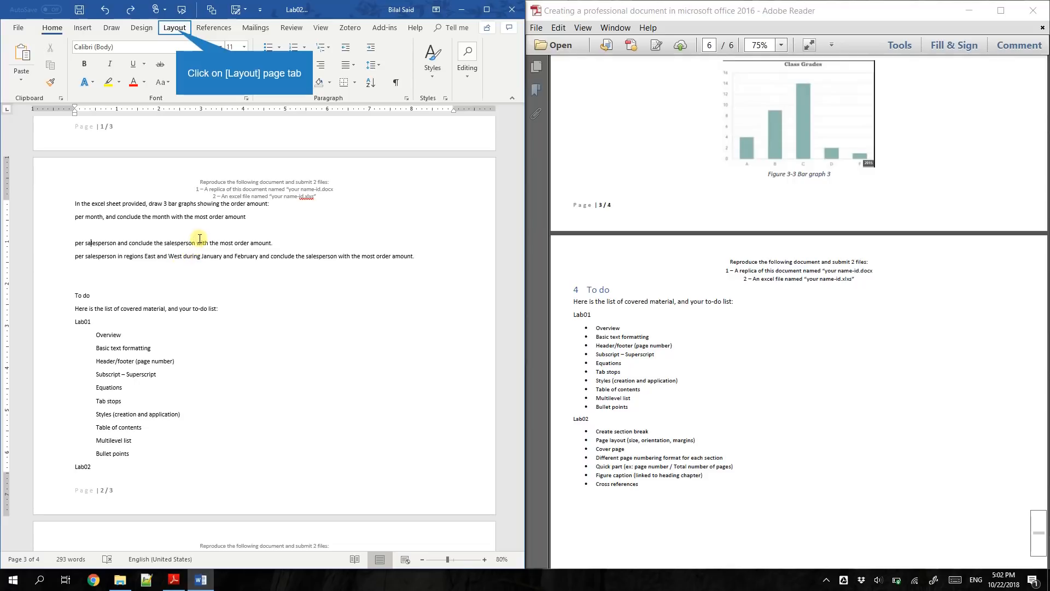
click(175, 28)
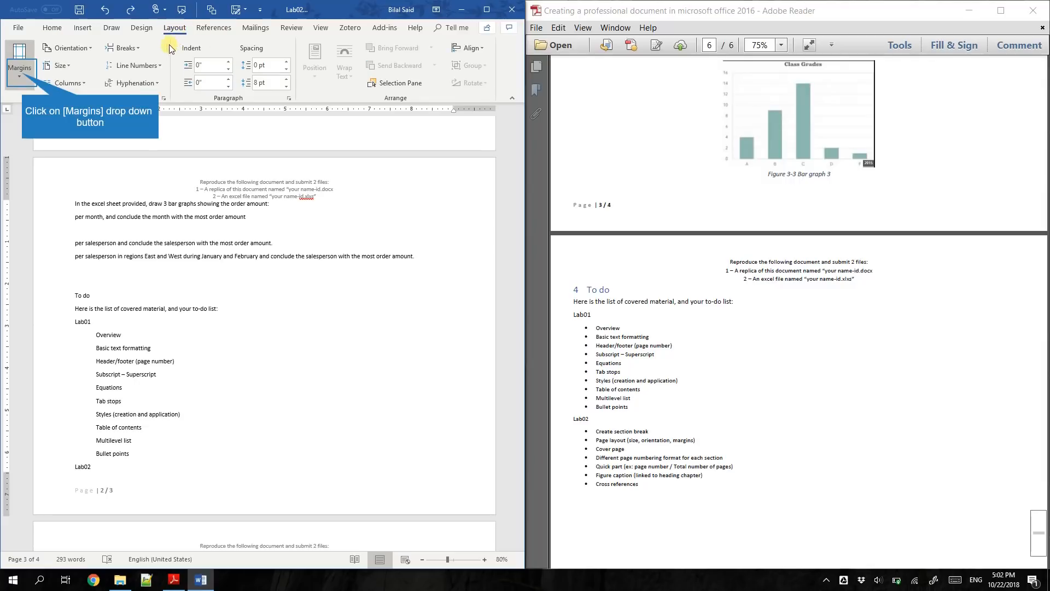
click(22, 73)
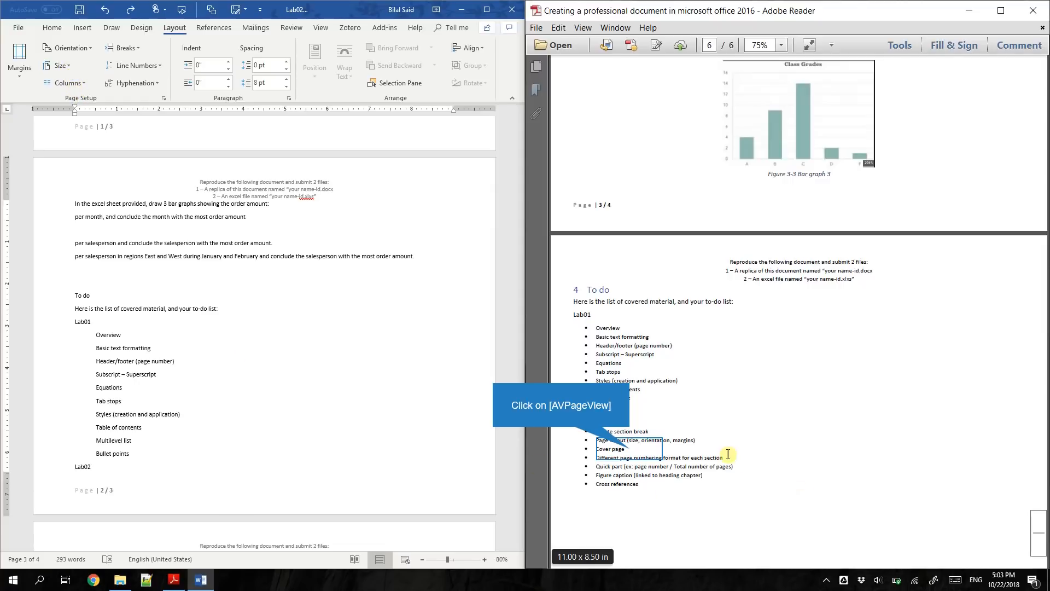
Step: Revisit the Cover page, size and margins entries in the Lab02 list of the reference PDF
click(628, 449)
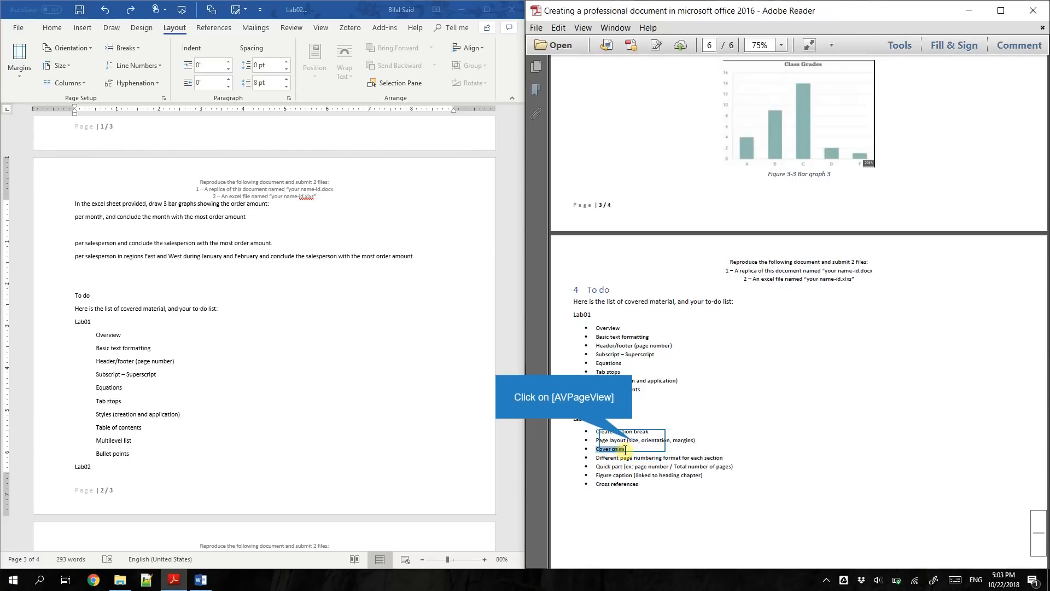
drag(626, 449, 598, 450)
click(632, 440)
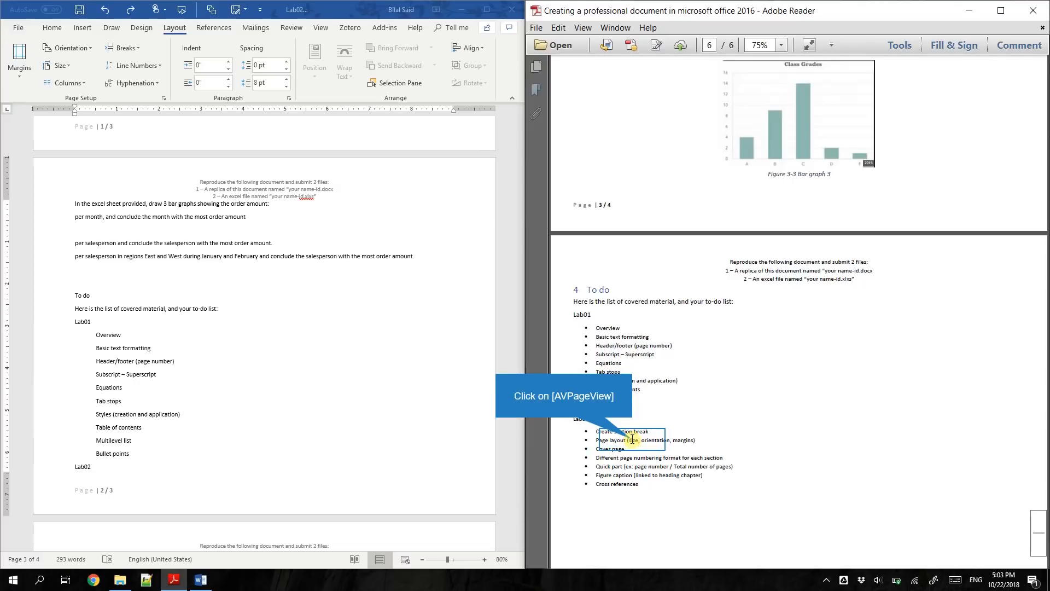
click(633, 440)
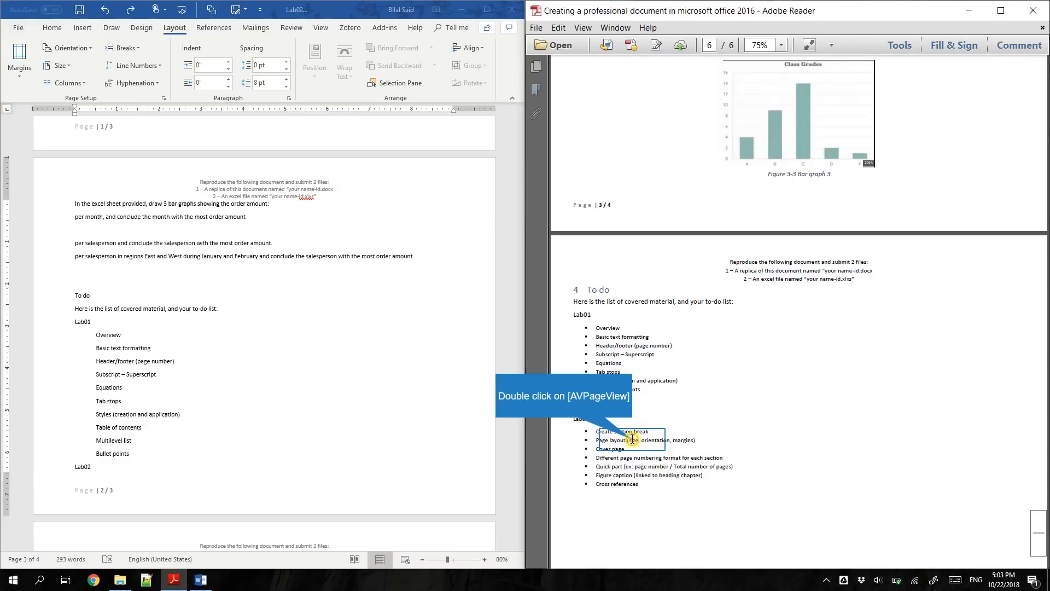
double_click(681, 440)
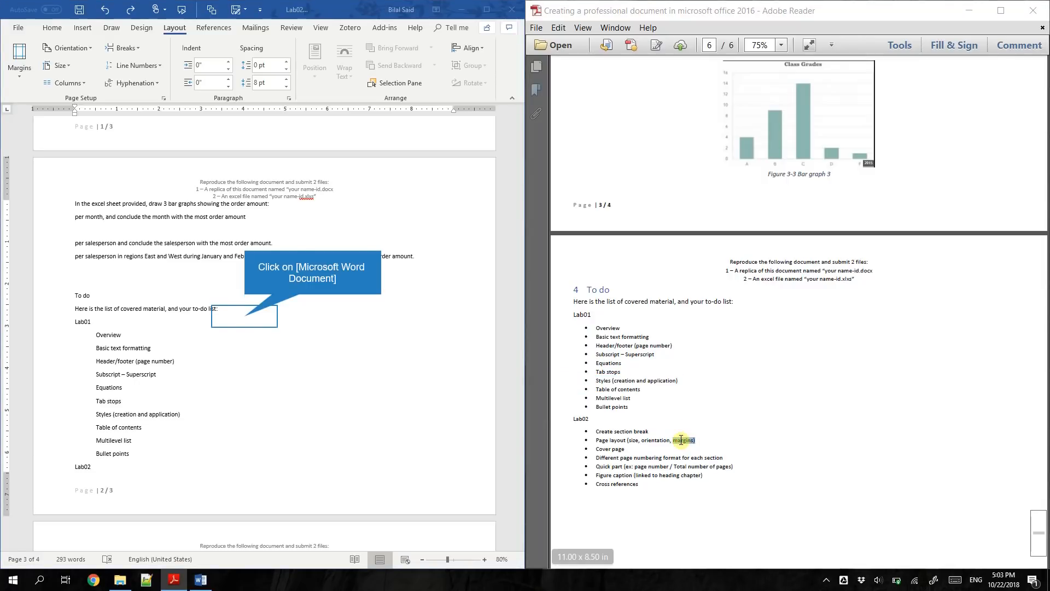
Step: Apply the Narrow 0.5" margins to Section 2 in the Word document and compare its pages with the front page
click(244, 319)
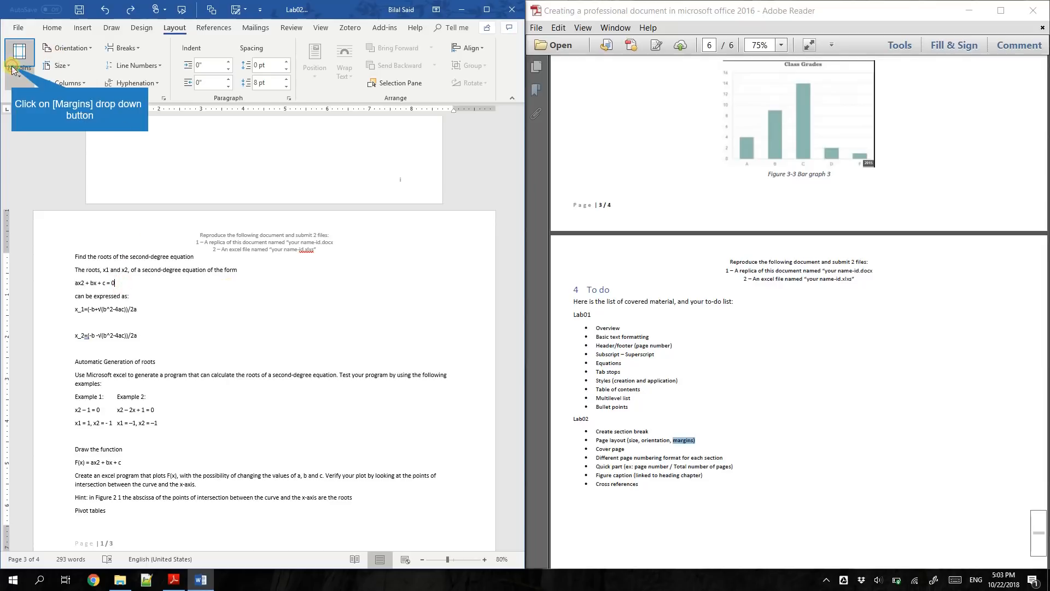
click(14, 65)
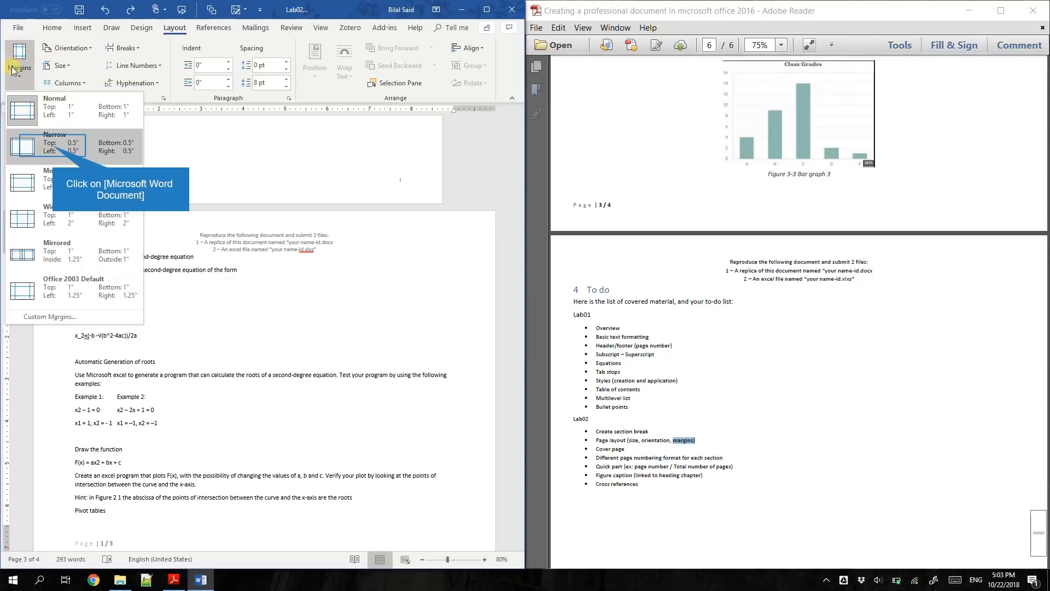
click(60, 155)
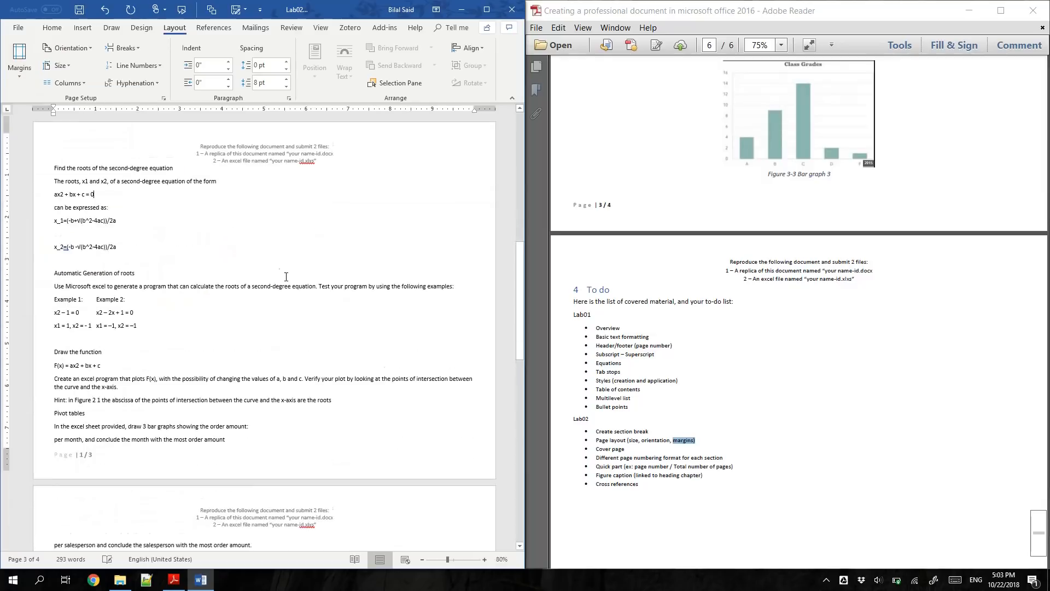
scroll(286, 276, down, 6)
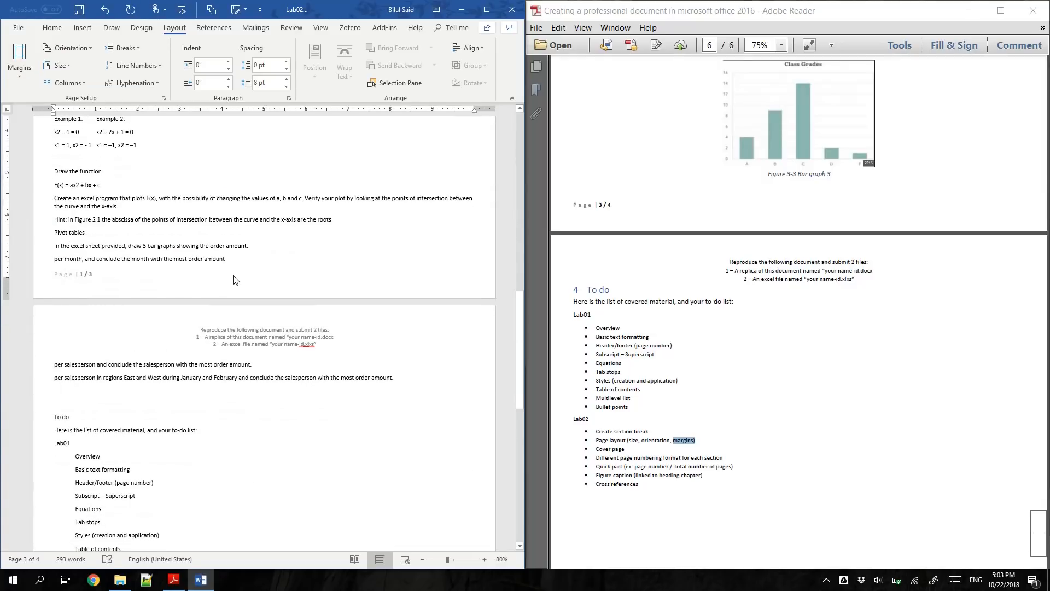
scroll(235, 280, up, 20)
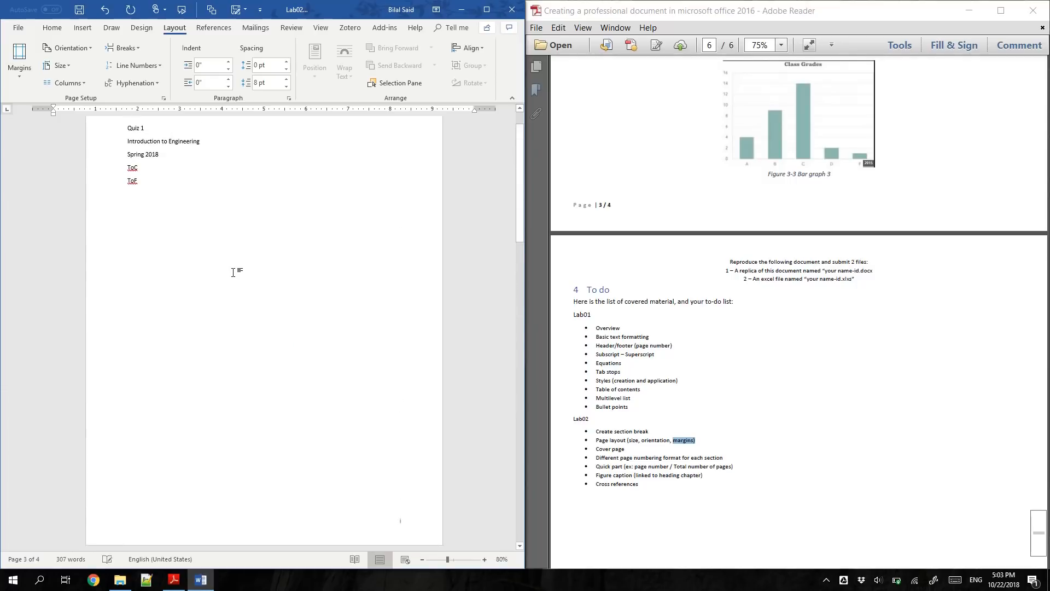
scroll(233, 272, down, 8)
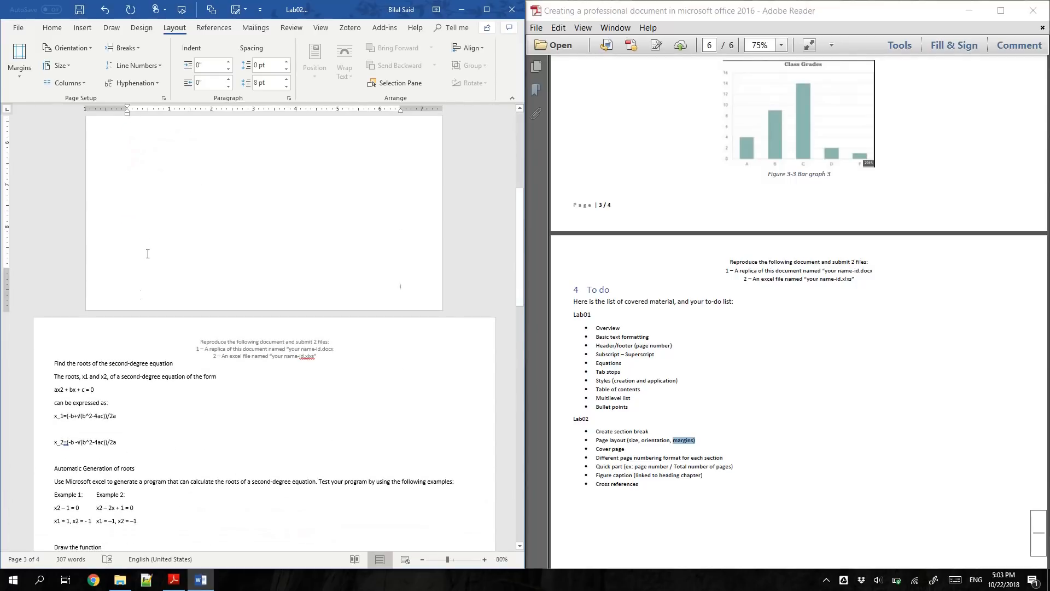
Step: Set the front page section's paper size to Executive (7.25" x 10.5") and compare it with the Section 2 pages
scroll(140, 302, down, 2)
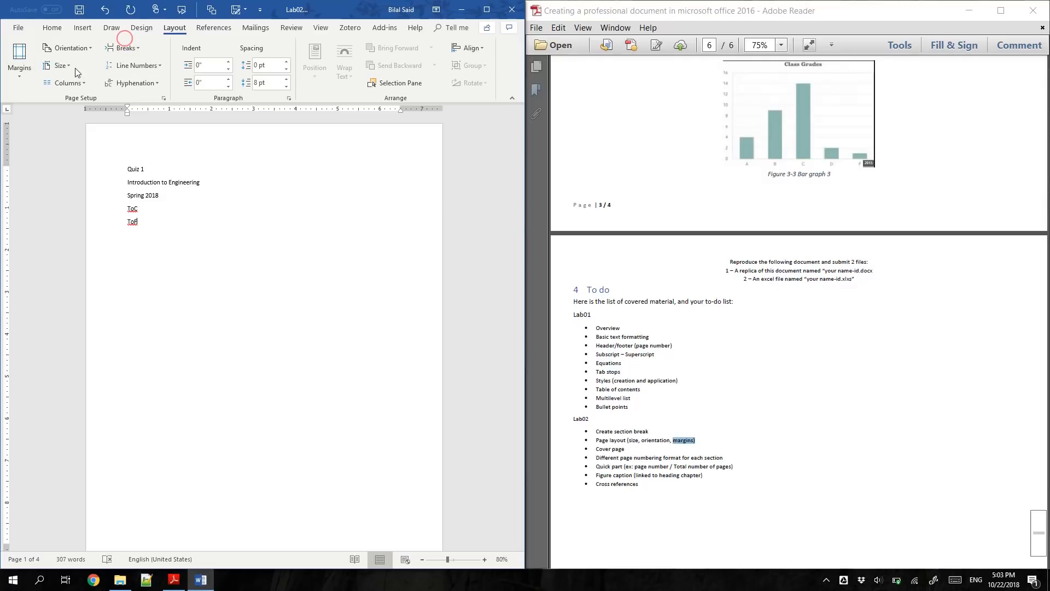
click(72, 66)
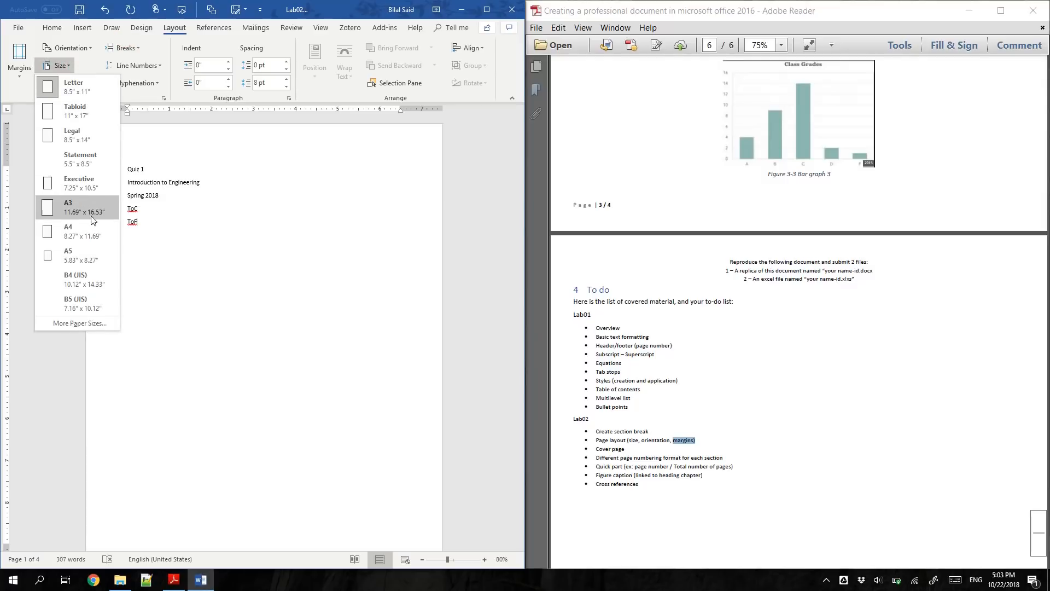
click(81, 183)
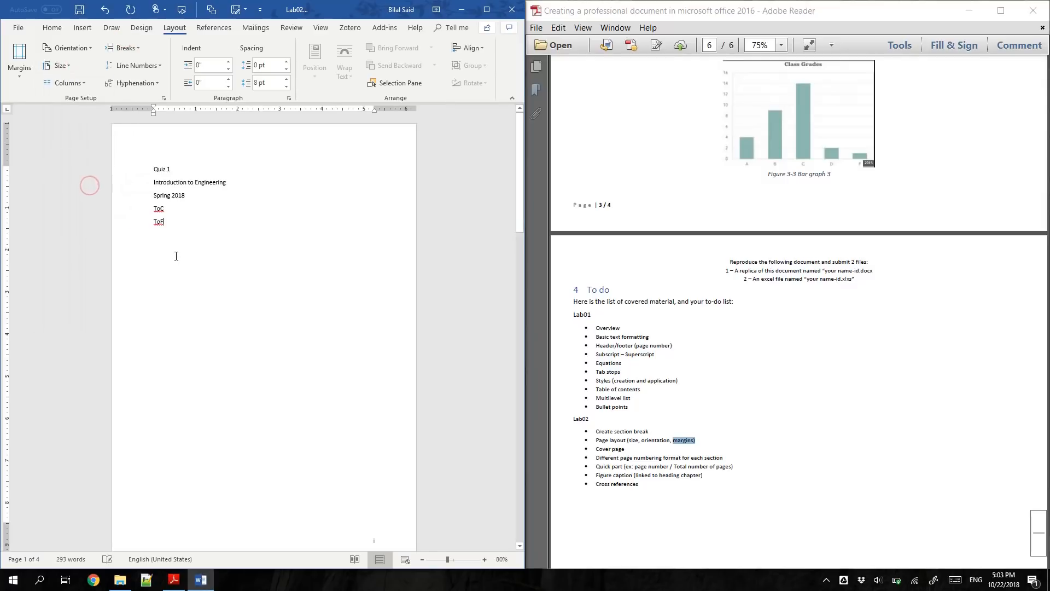
scroll(304, 241, down, 1)
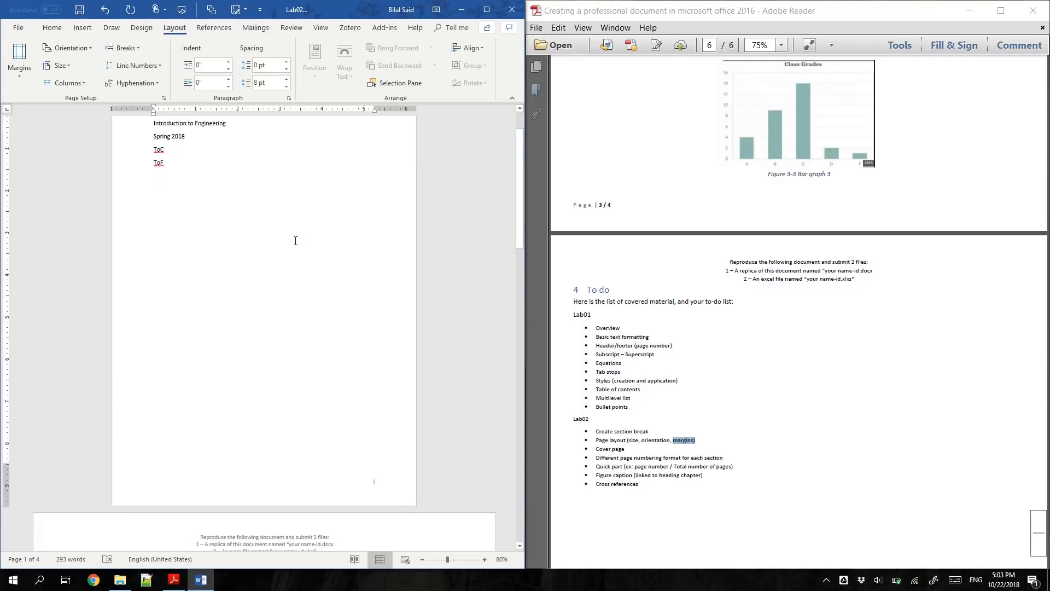
scroll(290, 235, down, 1)
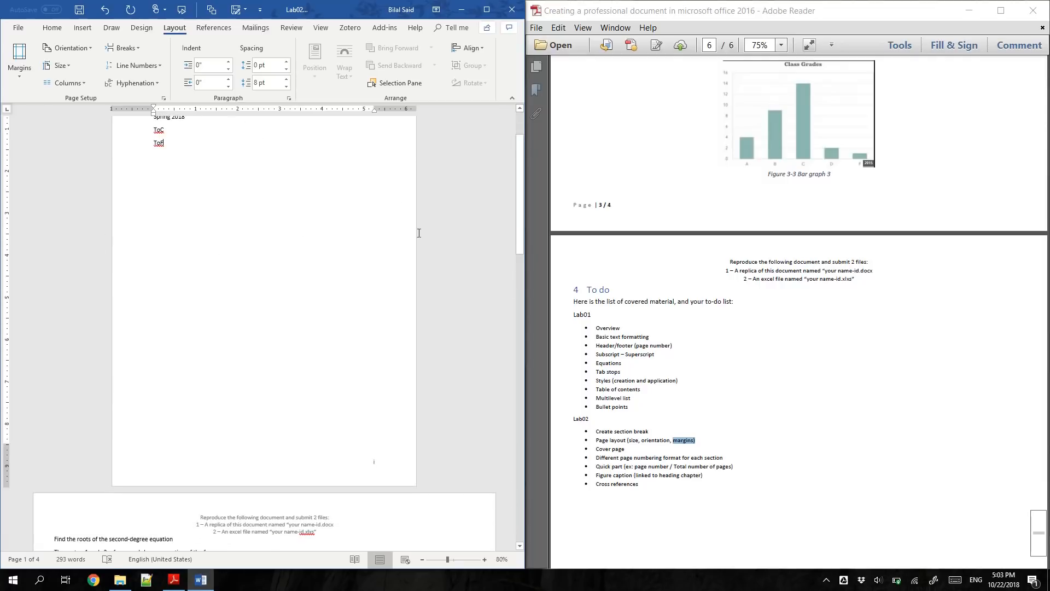
scroll(210, 257, up, 3)
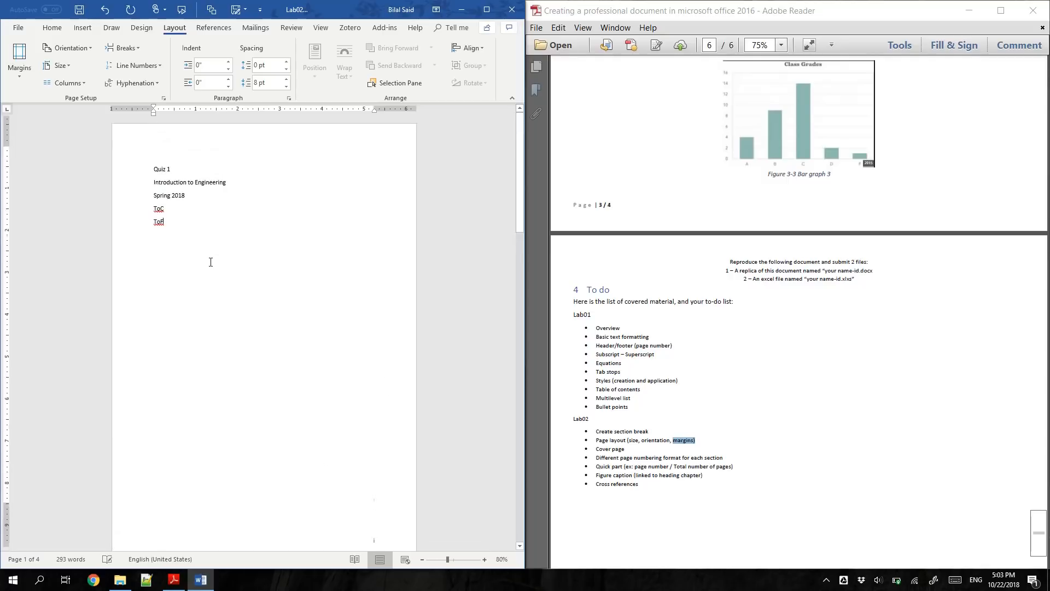
scroll(210, 262, down, 8)
scroll(211, 262, down, 10)
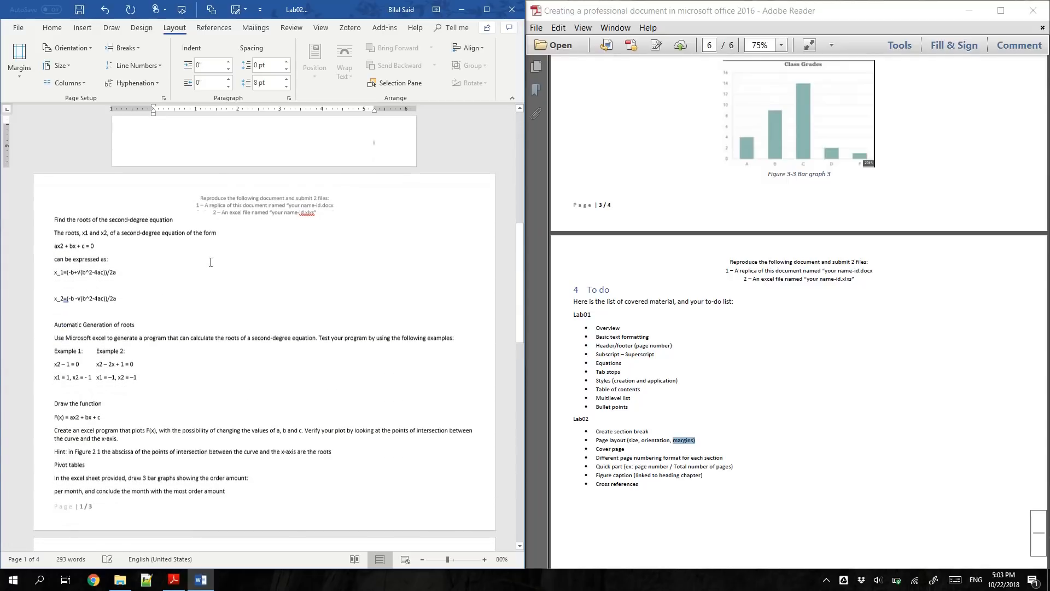
Step: Return to the Section 2 body text and recheck the size, orientation and margins entries in the PDF's Lab02 list
click(205, 267)
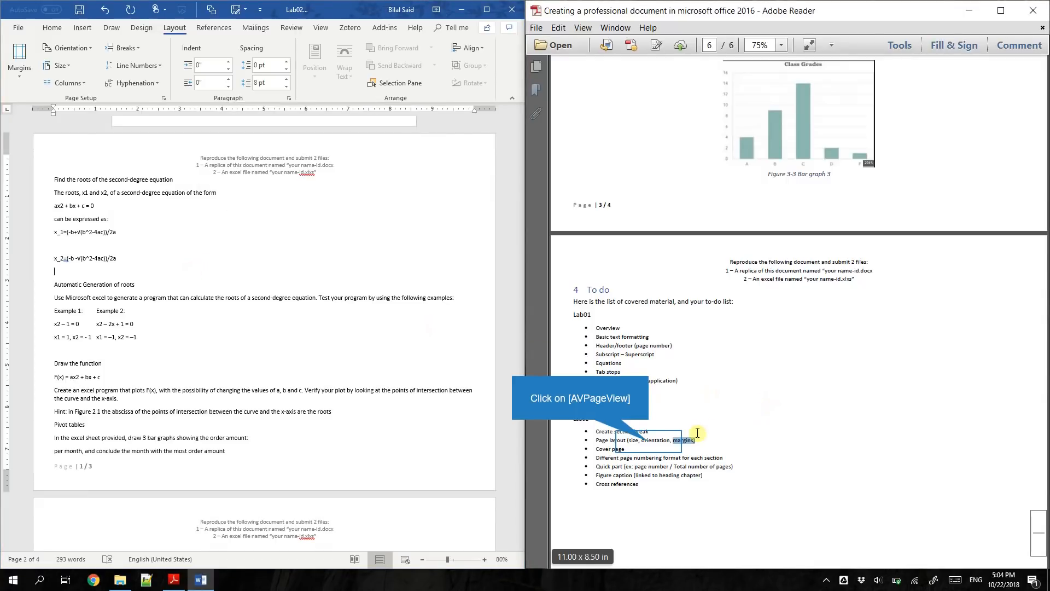
drag(686, 443, 631, 446)
double_click(649, 442)
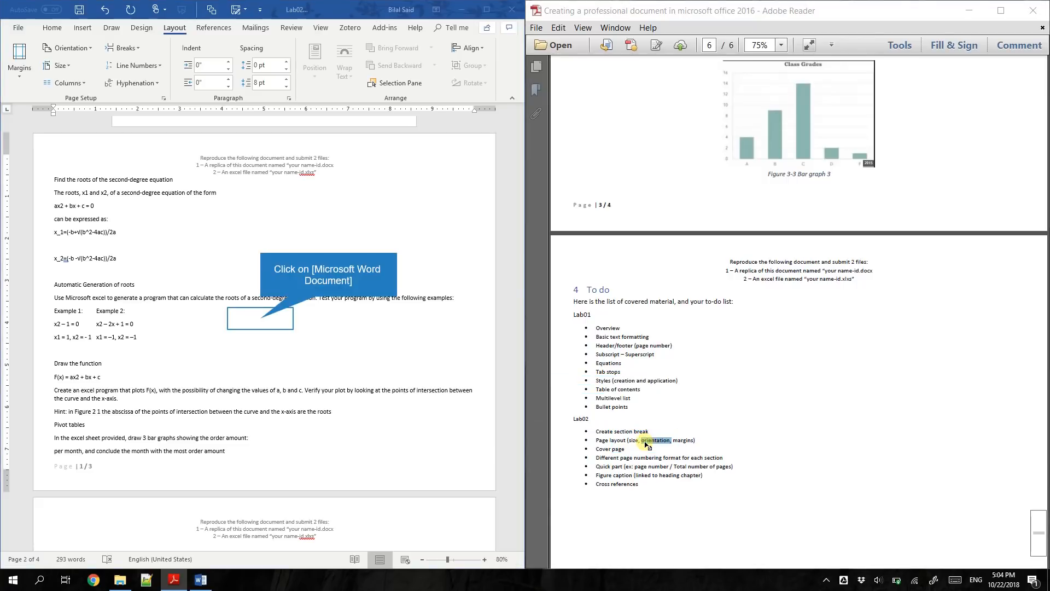
Step: Check the Cover page entry in the PDF's Lab02 list and return to the Word document
click(260, 322)
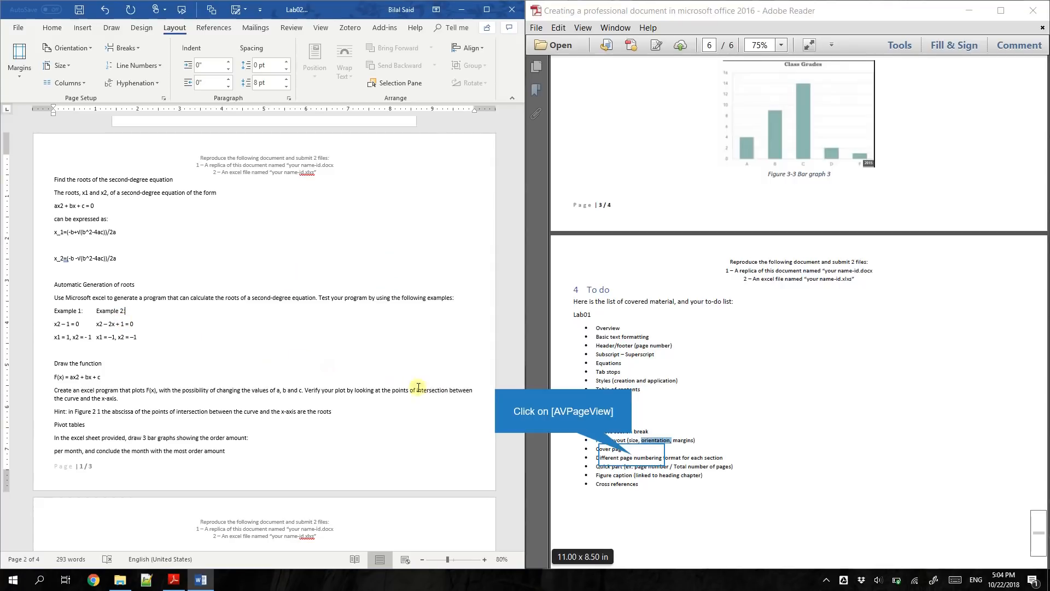
click(631, 454)
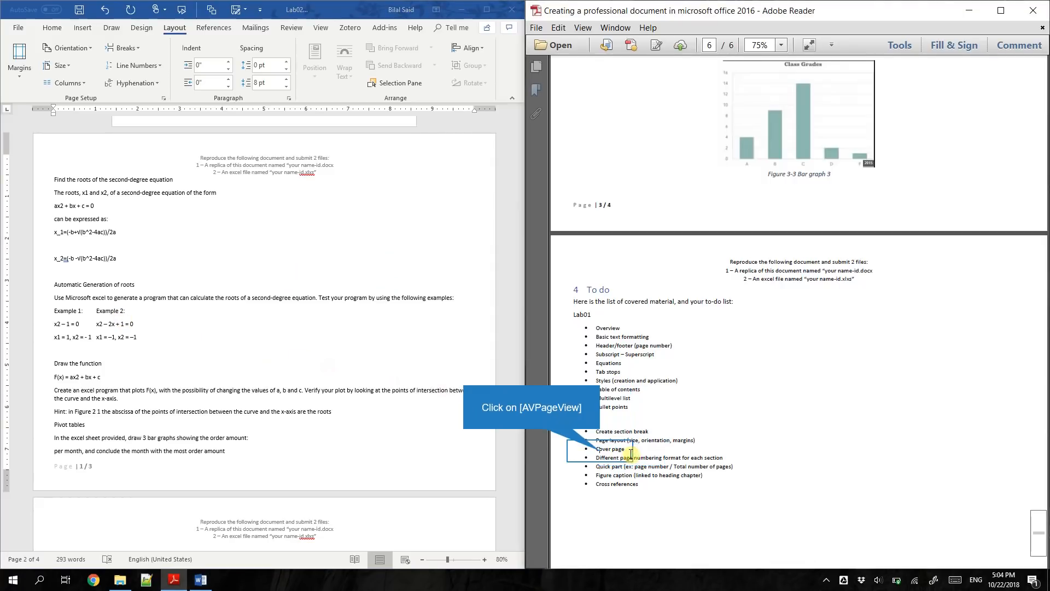
triple_click(601, 449)
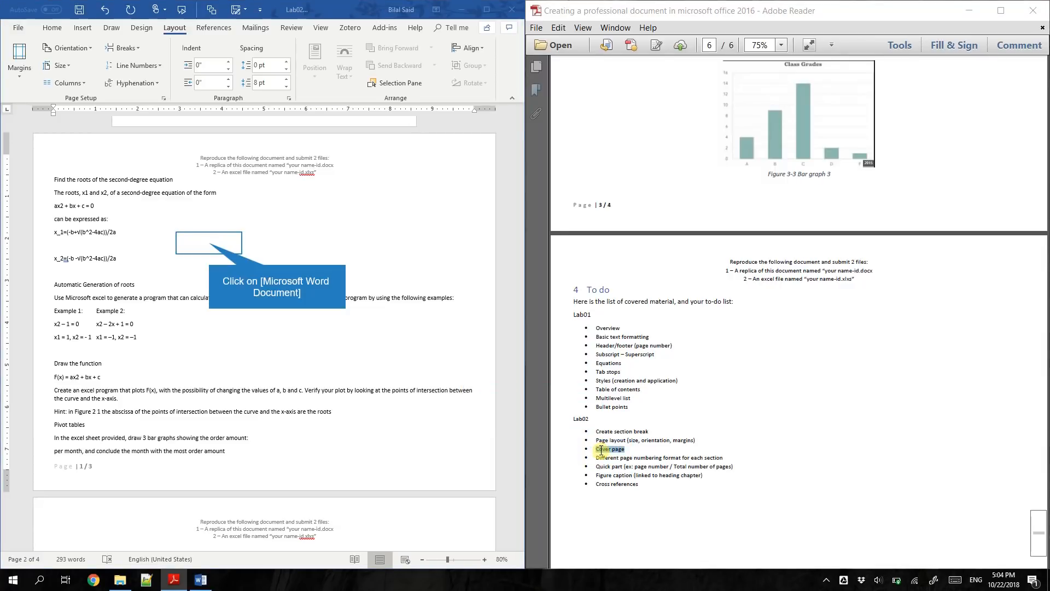
click(210, 244)
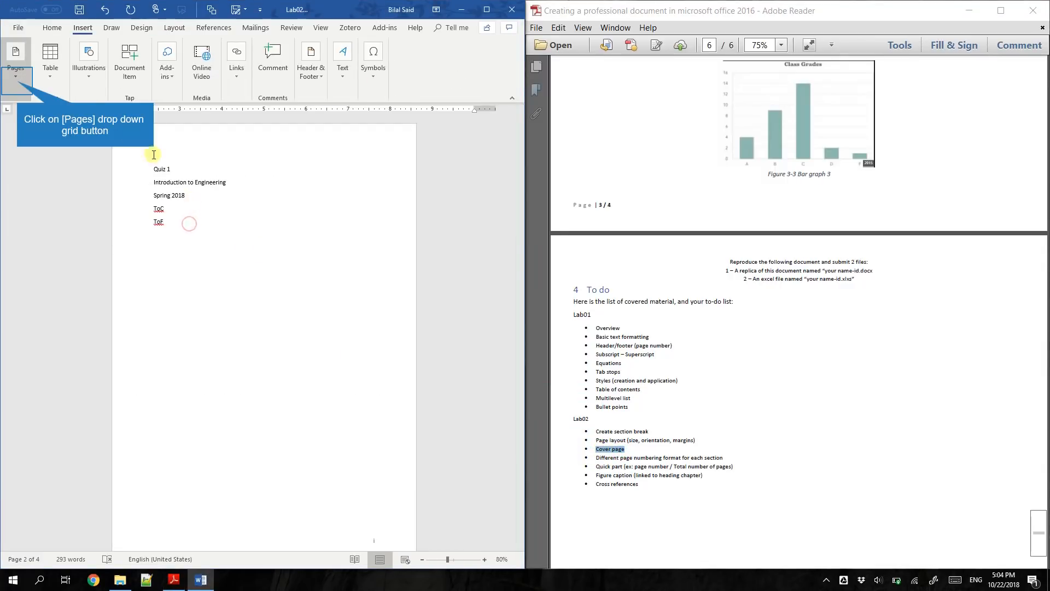
click(20, 81)
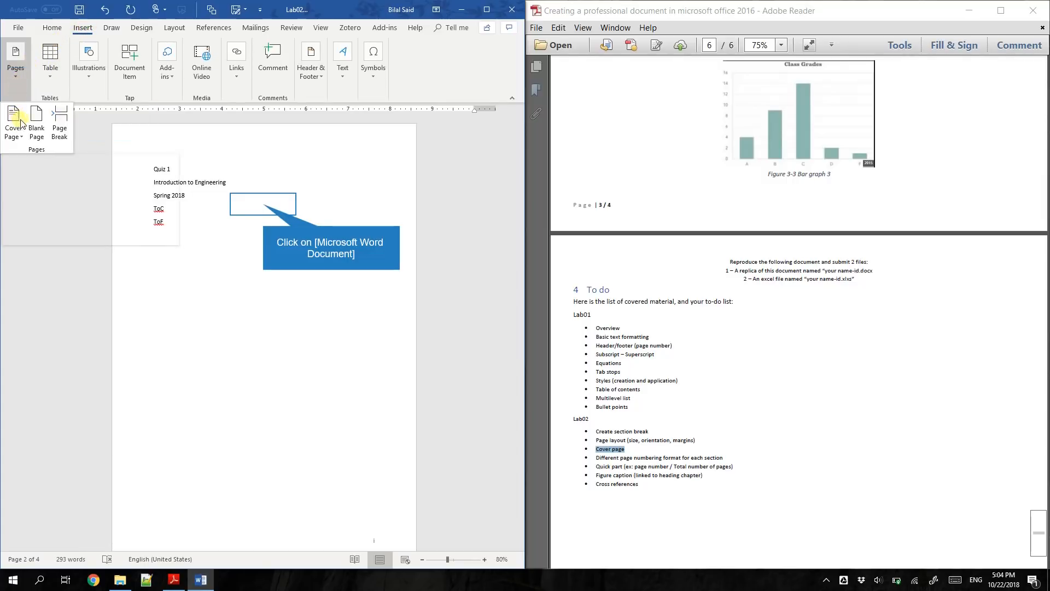
click(263, 207)
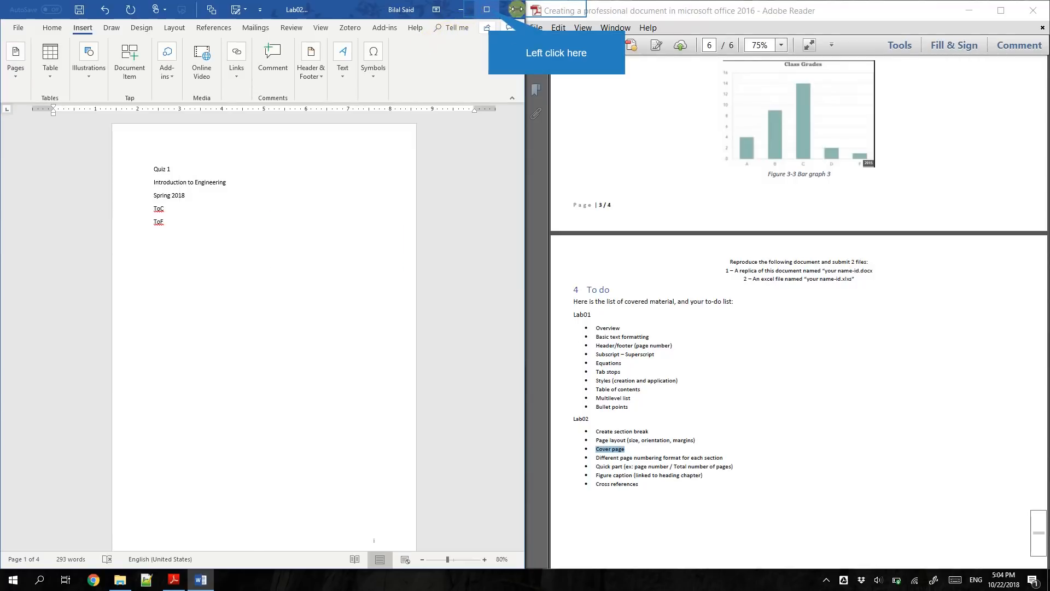
click(489, 9)
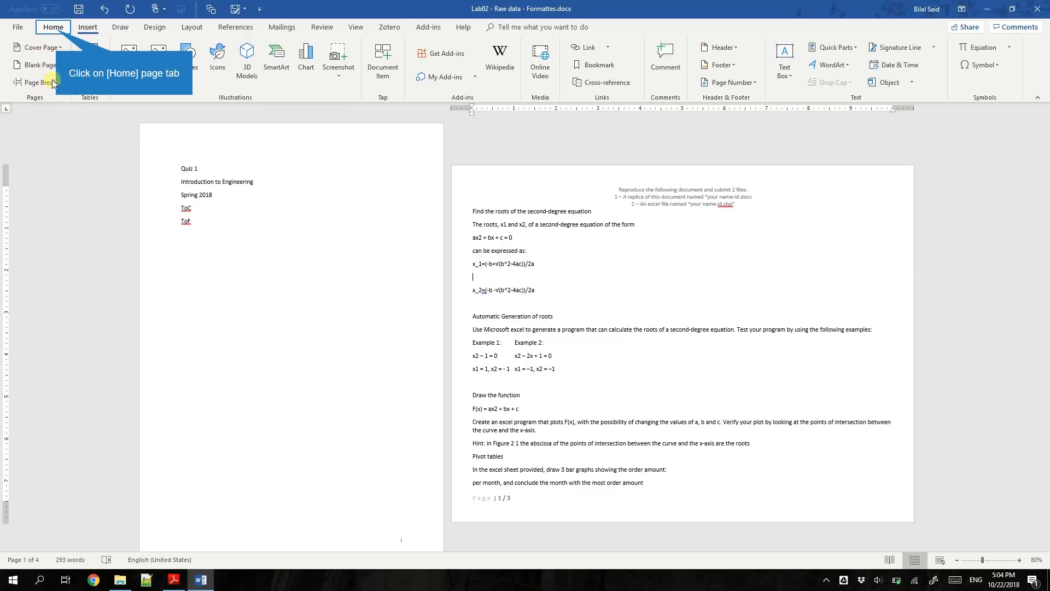
click(54, 28)
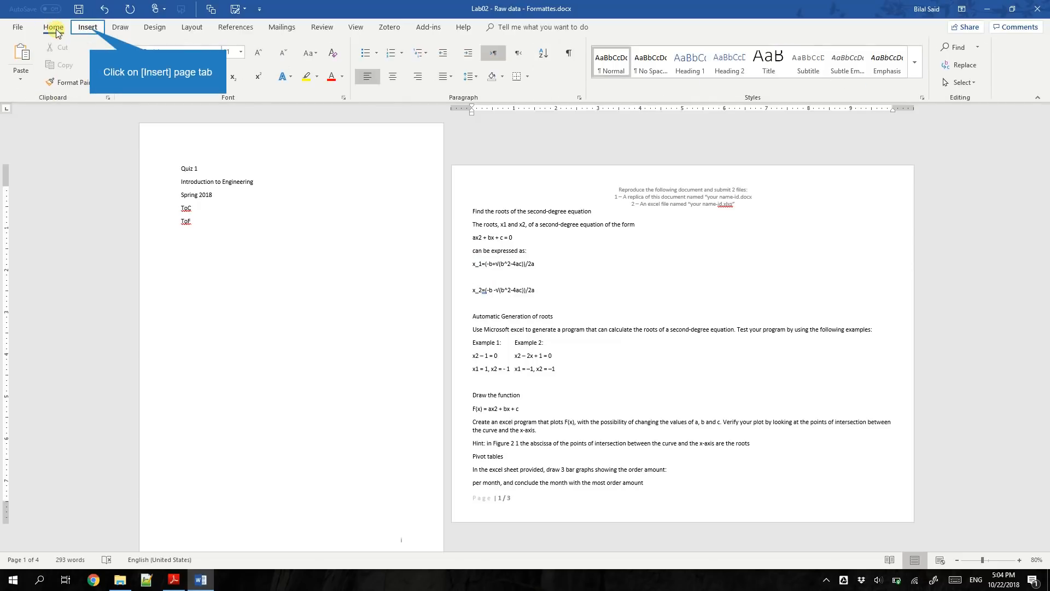
click(87, 30)
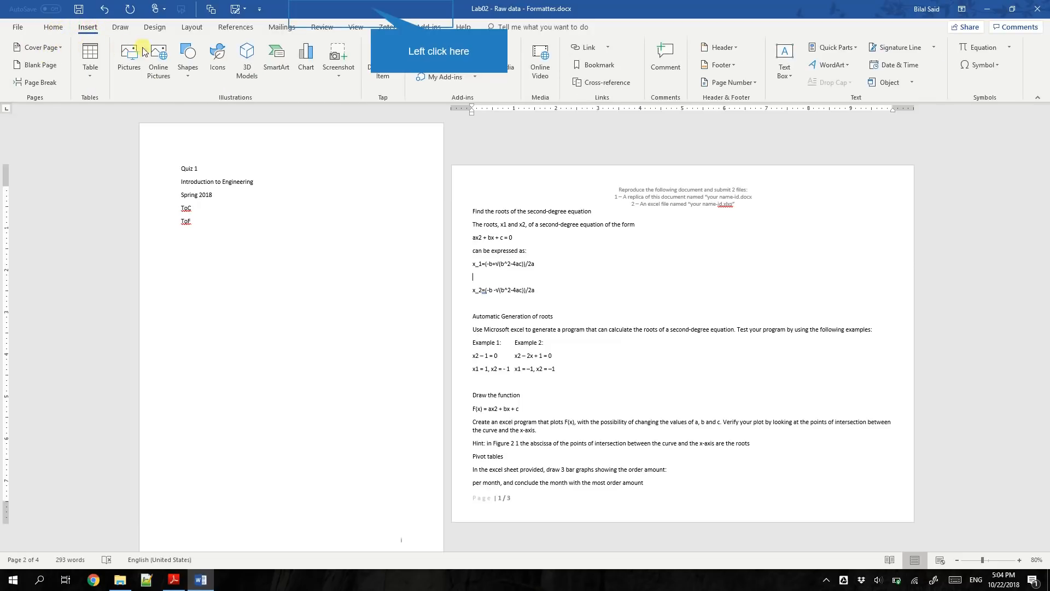
double_click(372, 8)
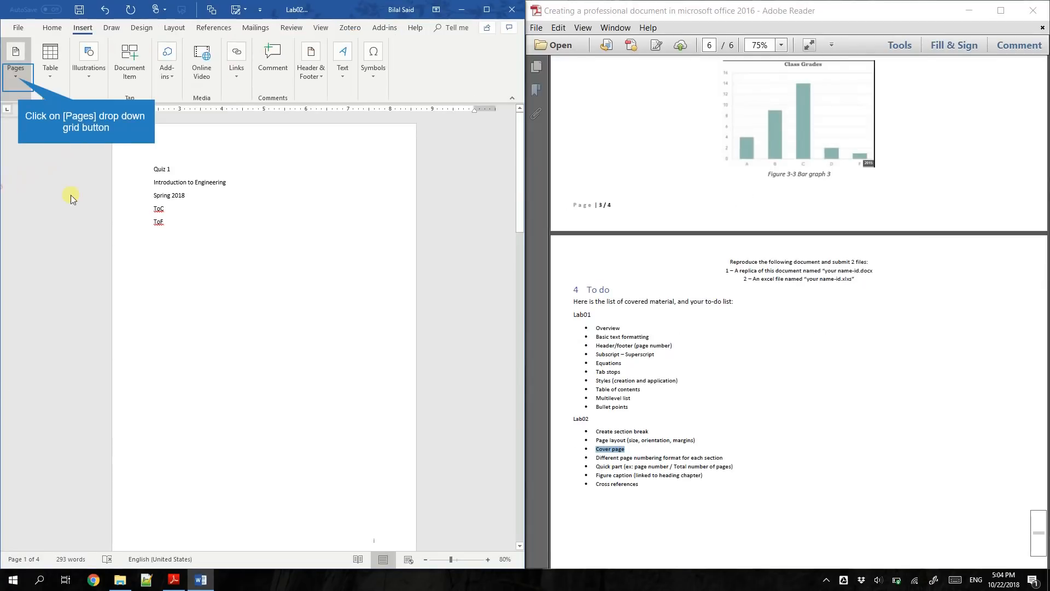
Step: Insert the built-in Filigree cover page at the start of the Word document
click(18, 82)
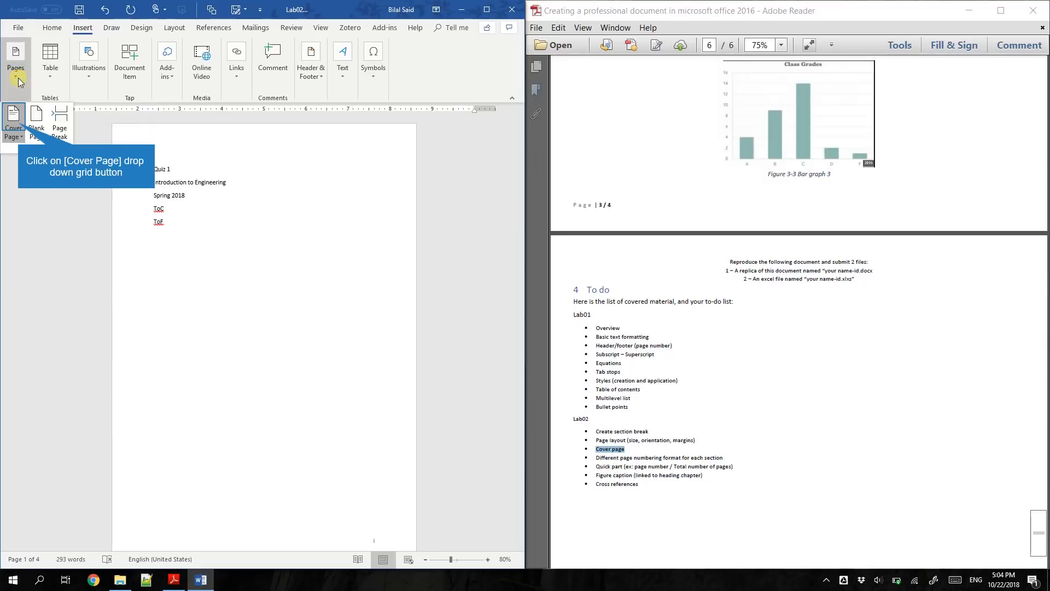
click(19, 127)
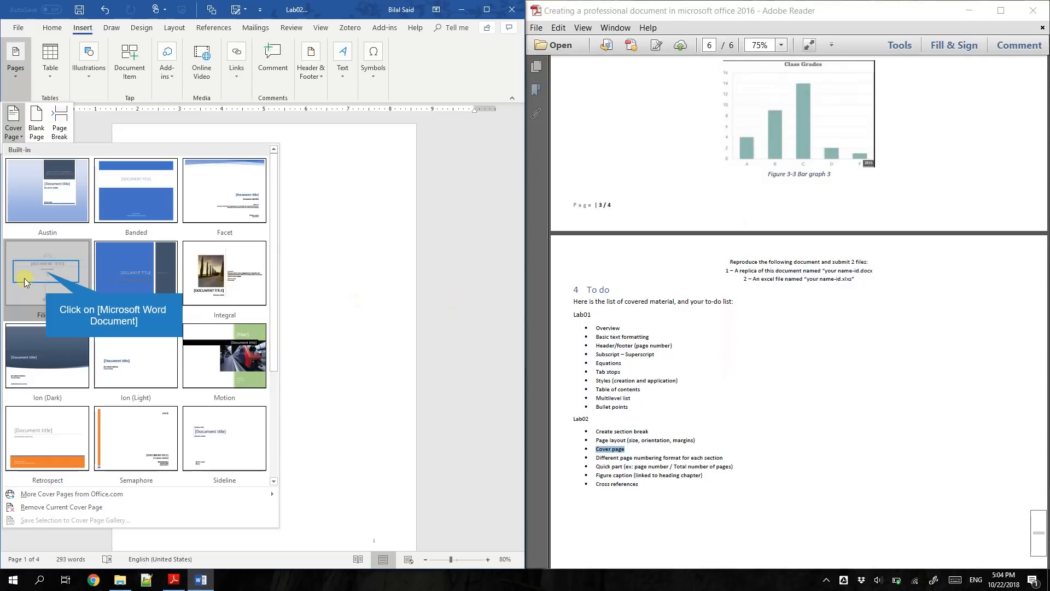
click(47, 275)
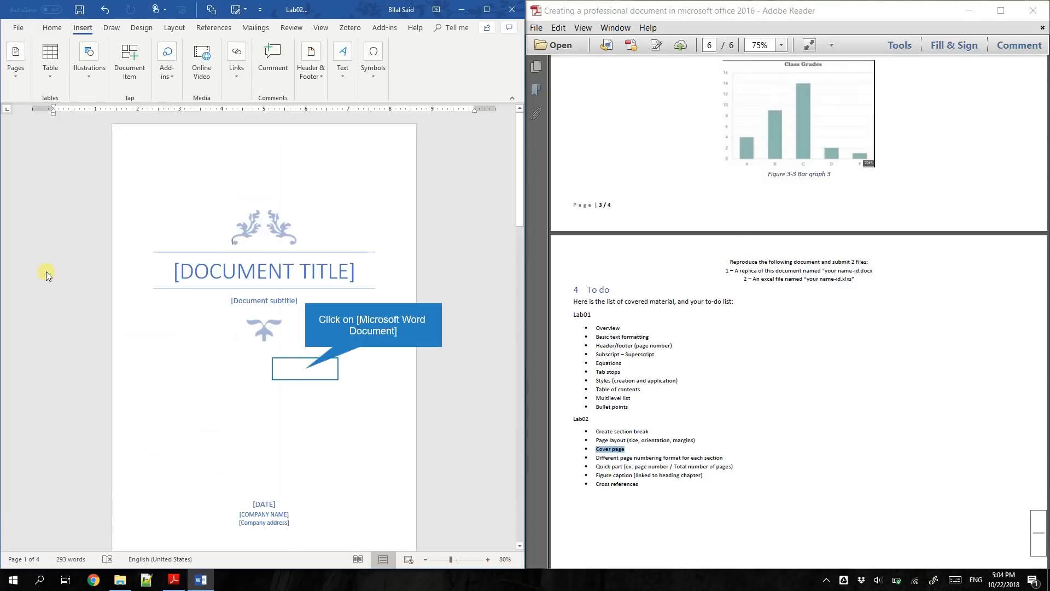
click(306, 371)
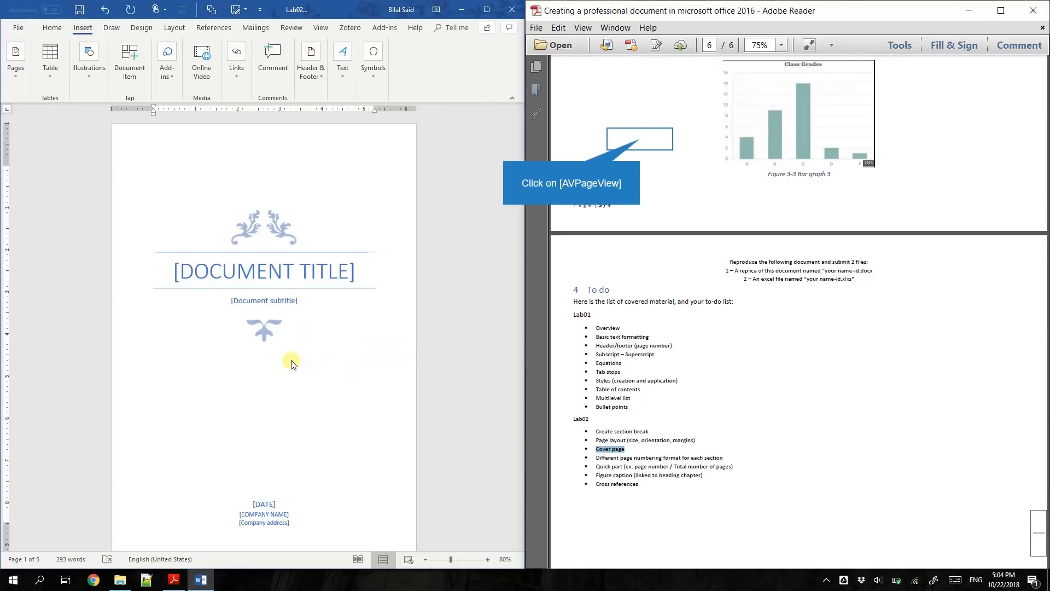
Step: Copy the title "CREATING A PROFESSIONAL DOCUMENT IN MICROSOFT OFFICE 2016" from the PDF's cover page and return to Word
click(641, 143)
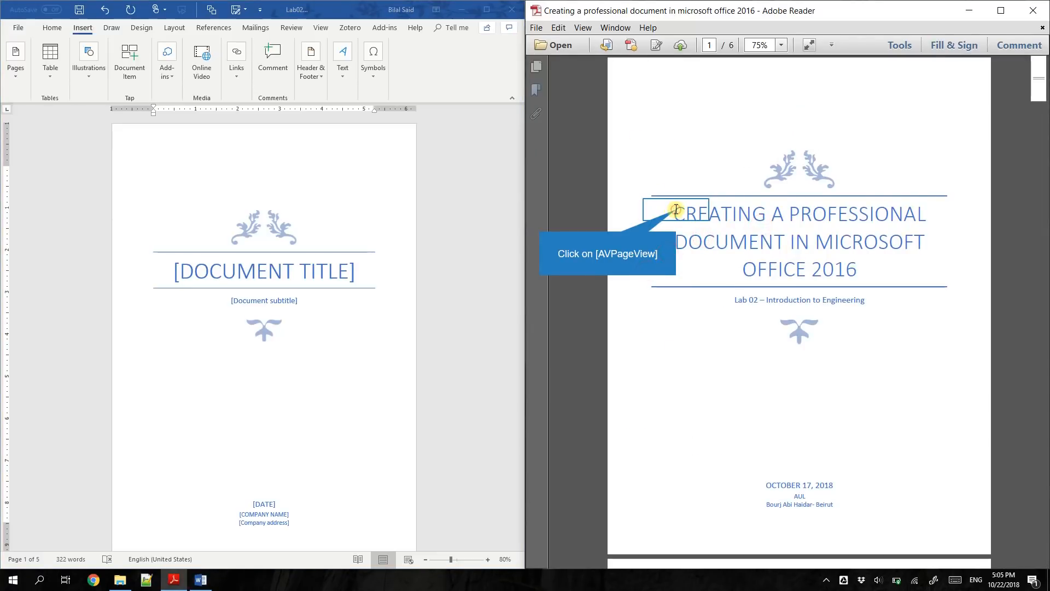
drag(677, 210, 857, 271)
key(ctrl+c)
click(235, 307)
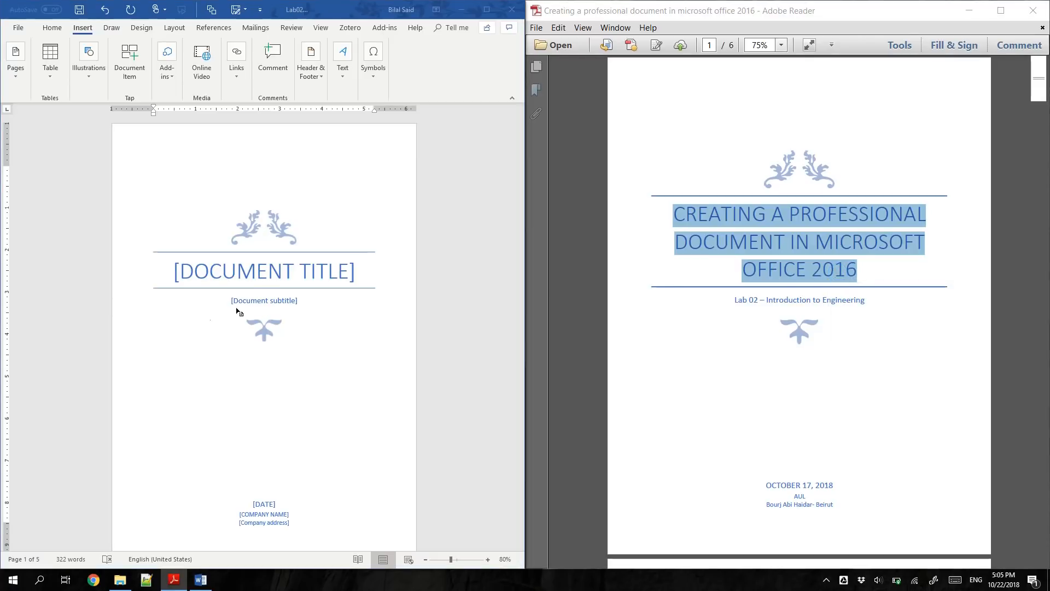
Step: Try pasting the copied title into the Document Title placeholder as text only, and undo the paste
click(179, 279)
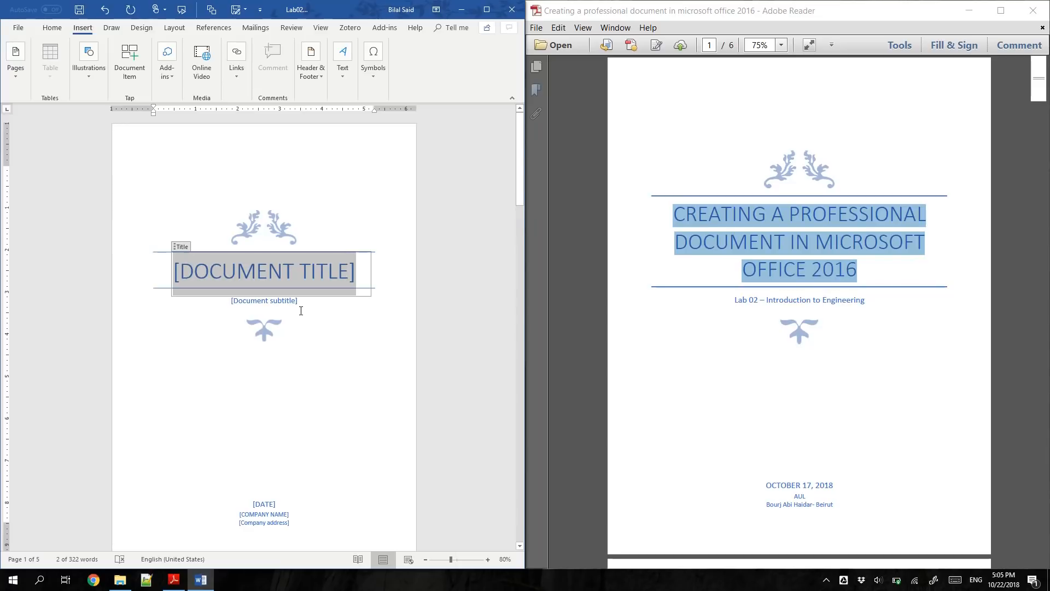
key(ctrl+v)
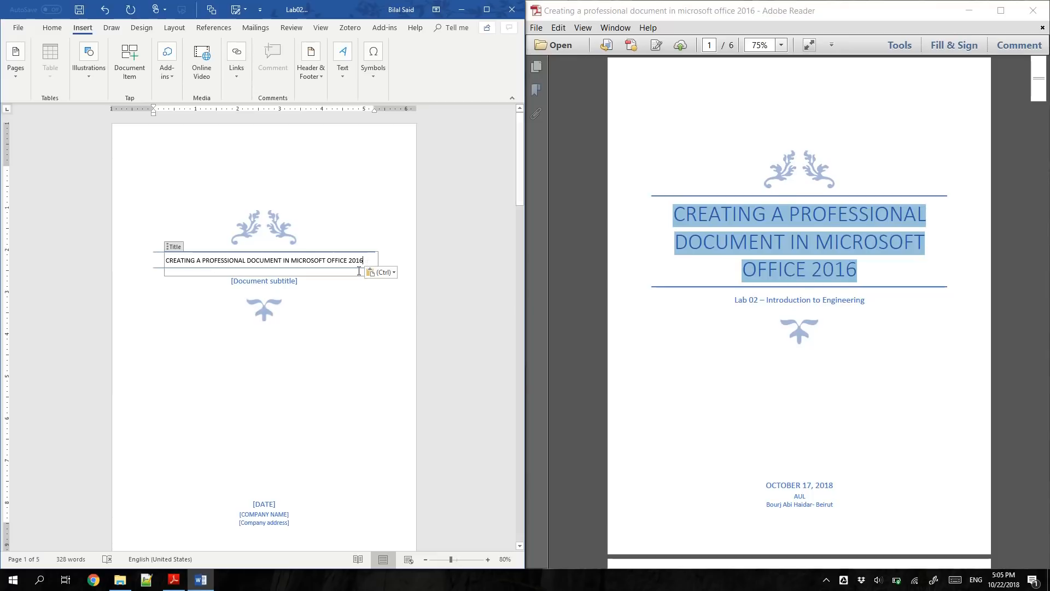
click(395, 273)
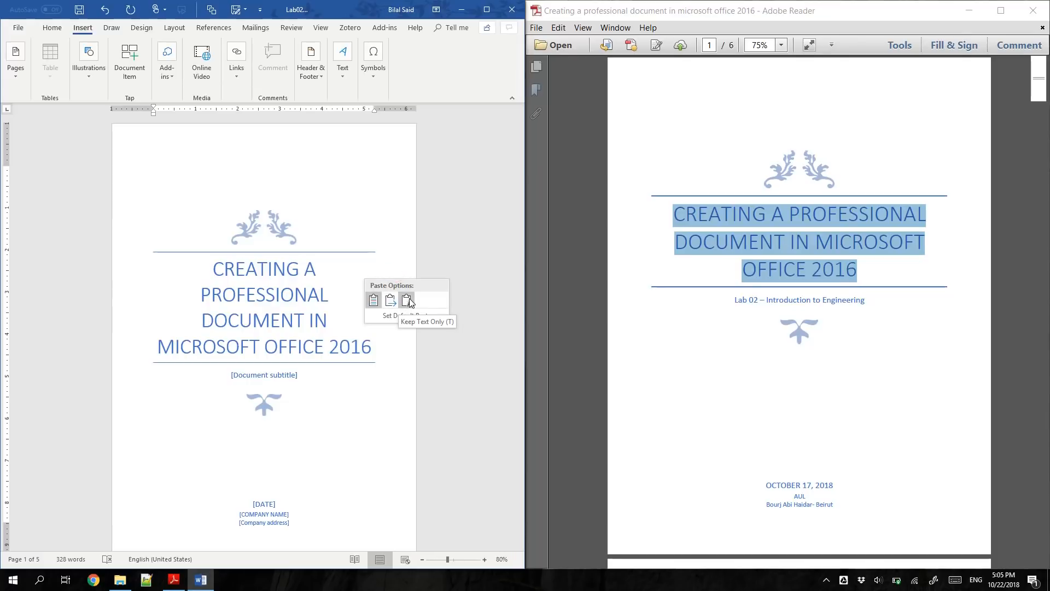
click(408, 300)
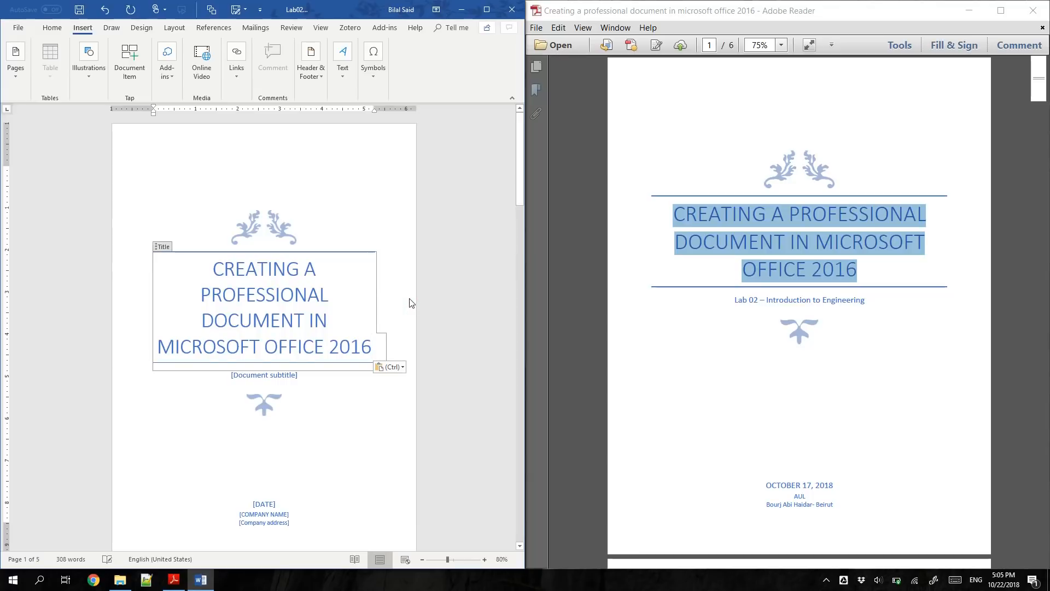
key(ctrl+z)
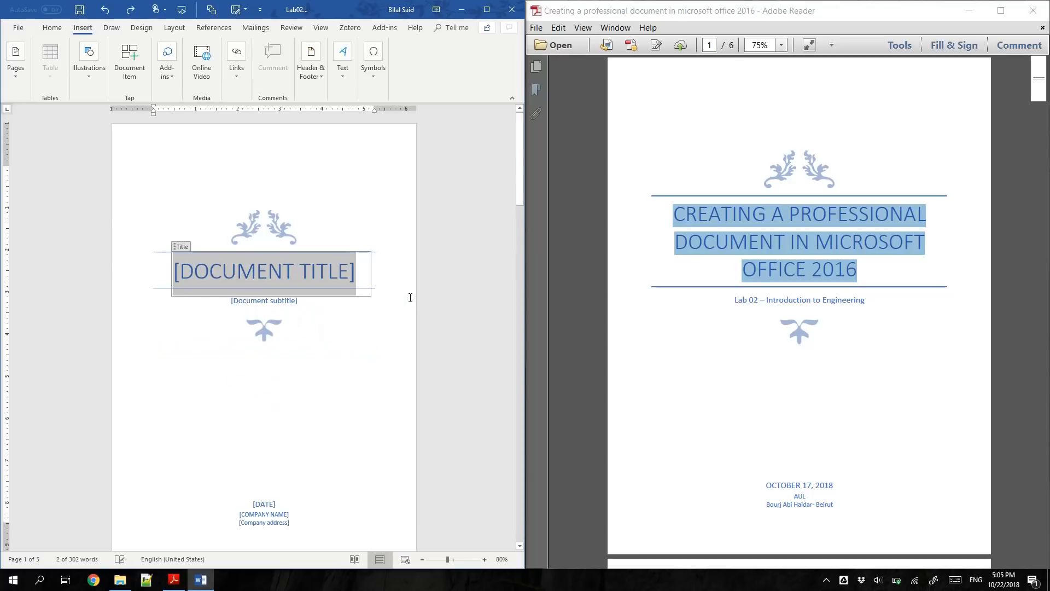
Step: Select the title placeholder with its paragraph mark, inspect the formatting marks, and try pasting the copied title over it as text only
click(319, 362)
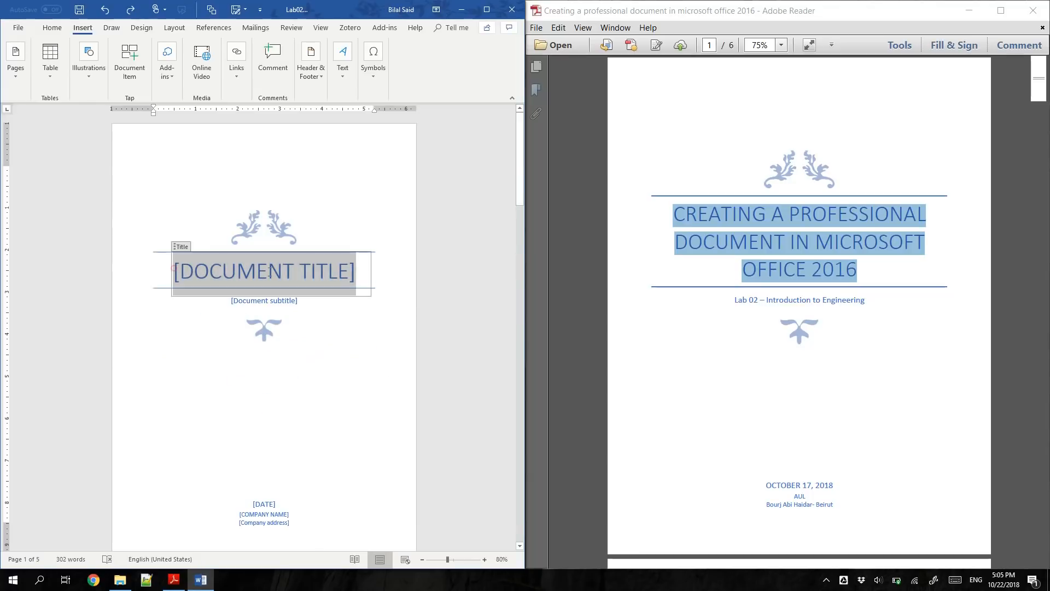
click(364, 269)
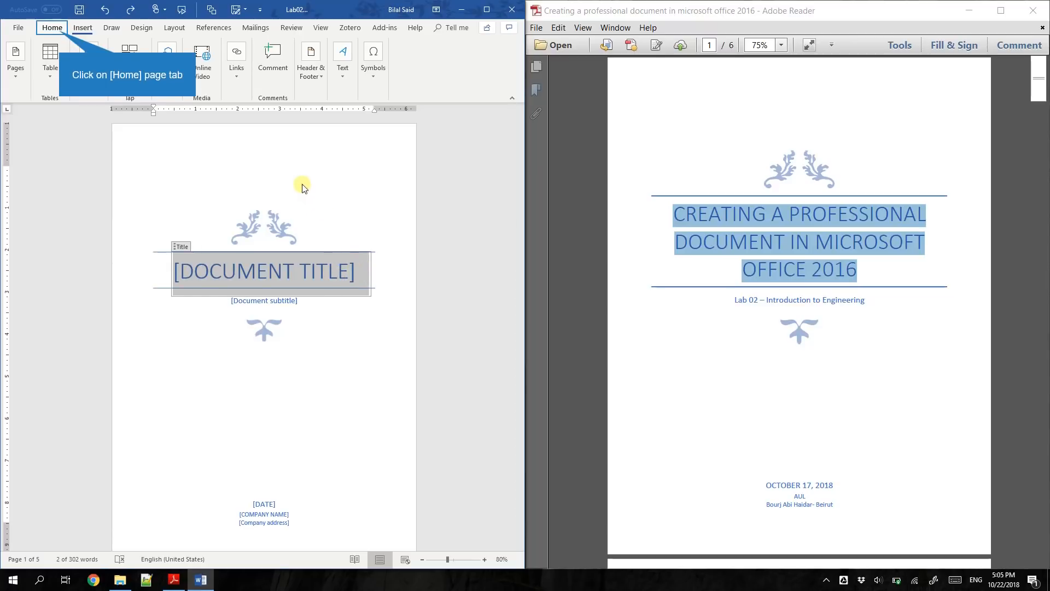
click(59, 31)
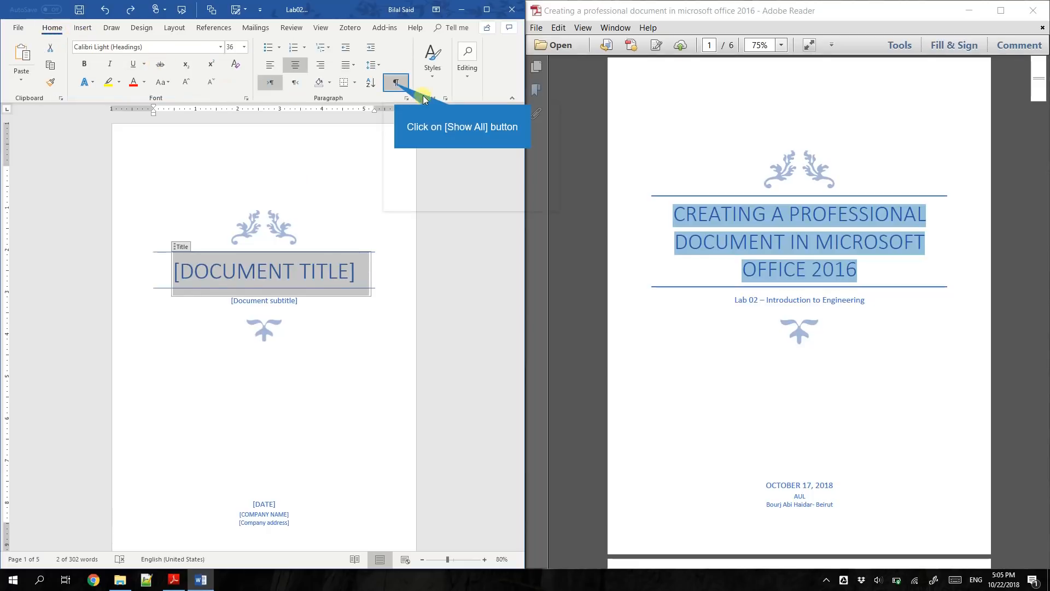
click(395, 84)
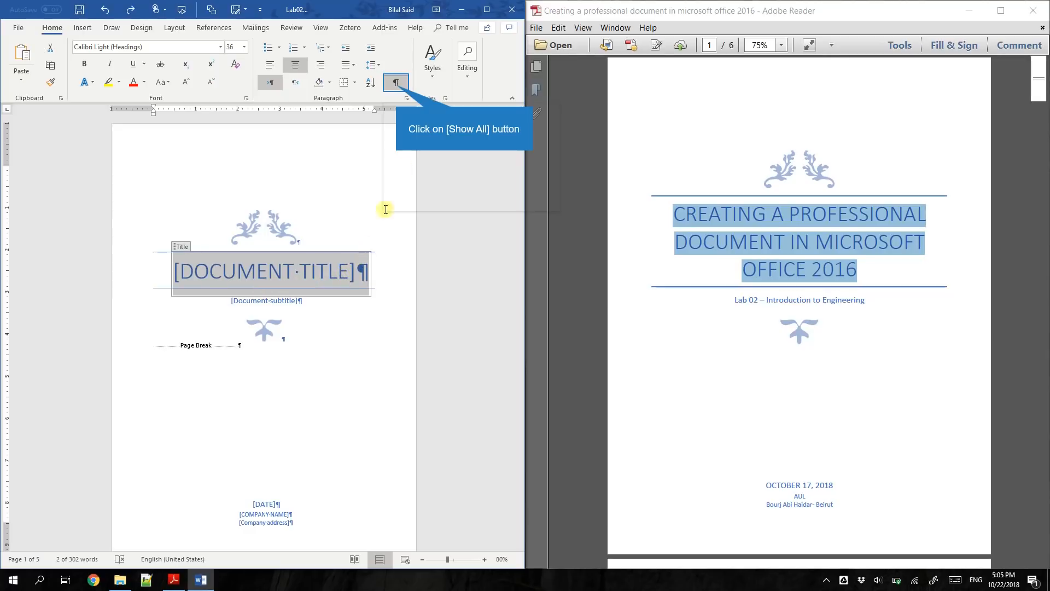
click(396, 88)
key(ctrl+v)
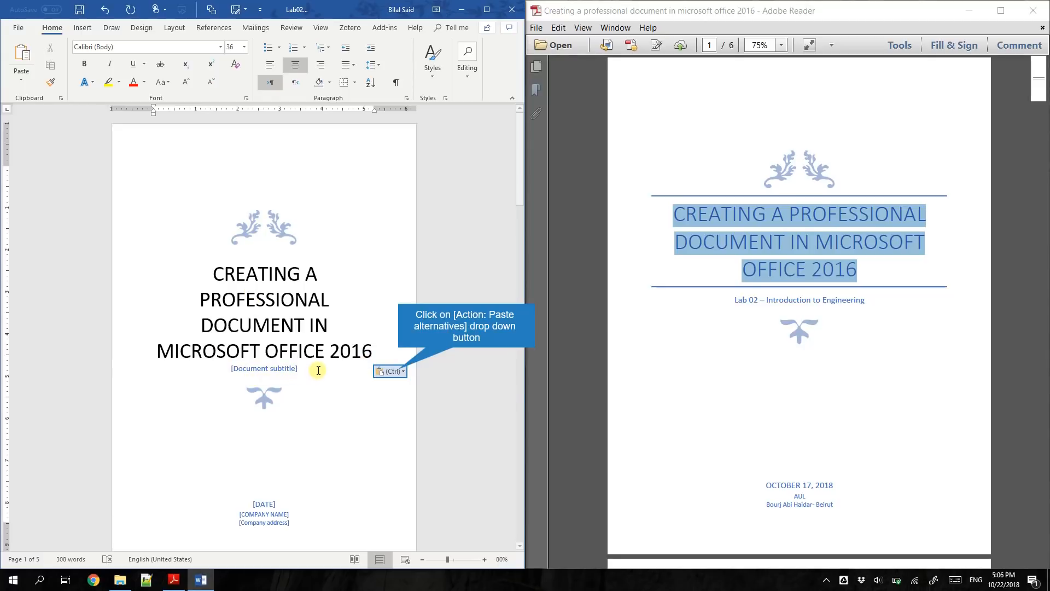
click(401, 371)
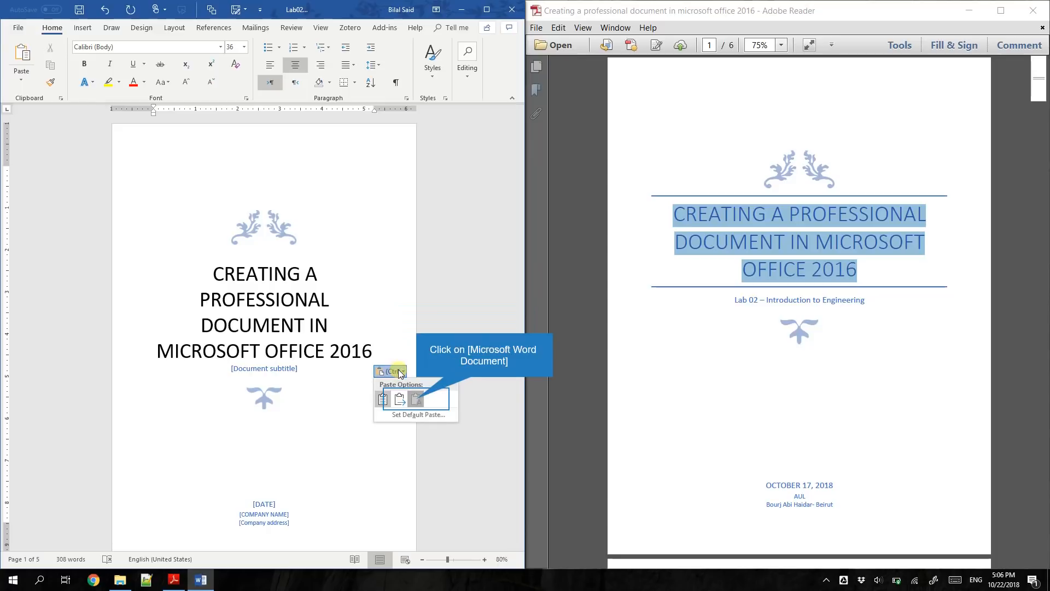
click(417, 401)
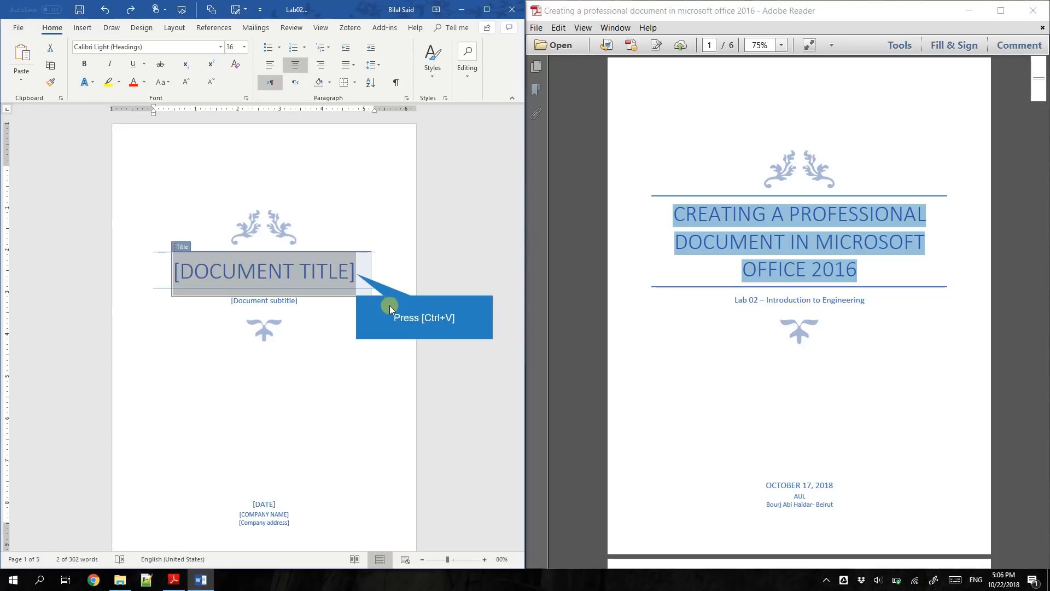
Step: Fill the cover page's Document Title placeholder with the copied title, keeping text only
key(ctrl+v)
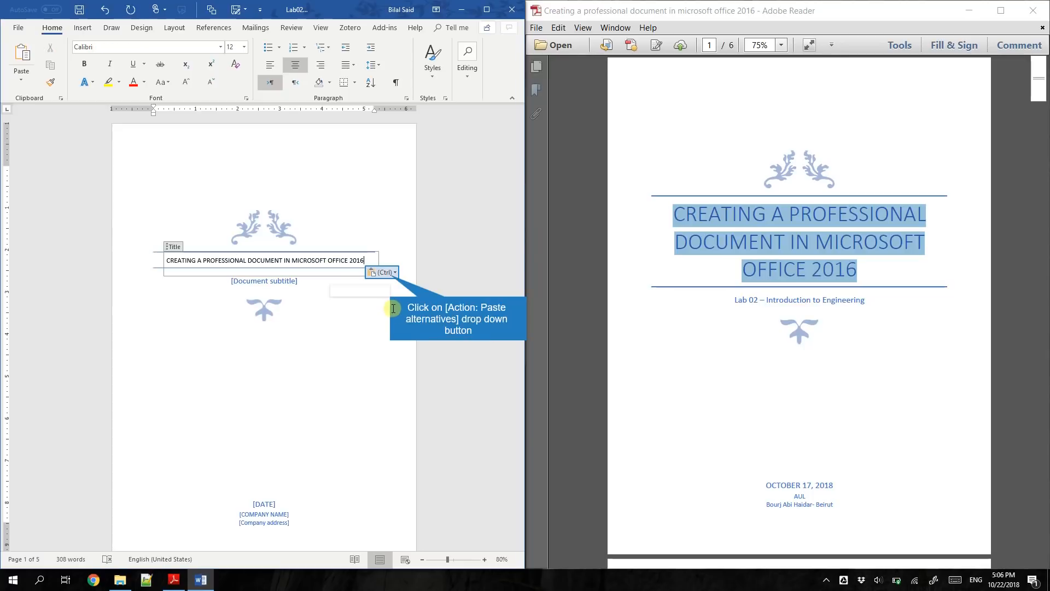
click(392, 276)
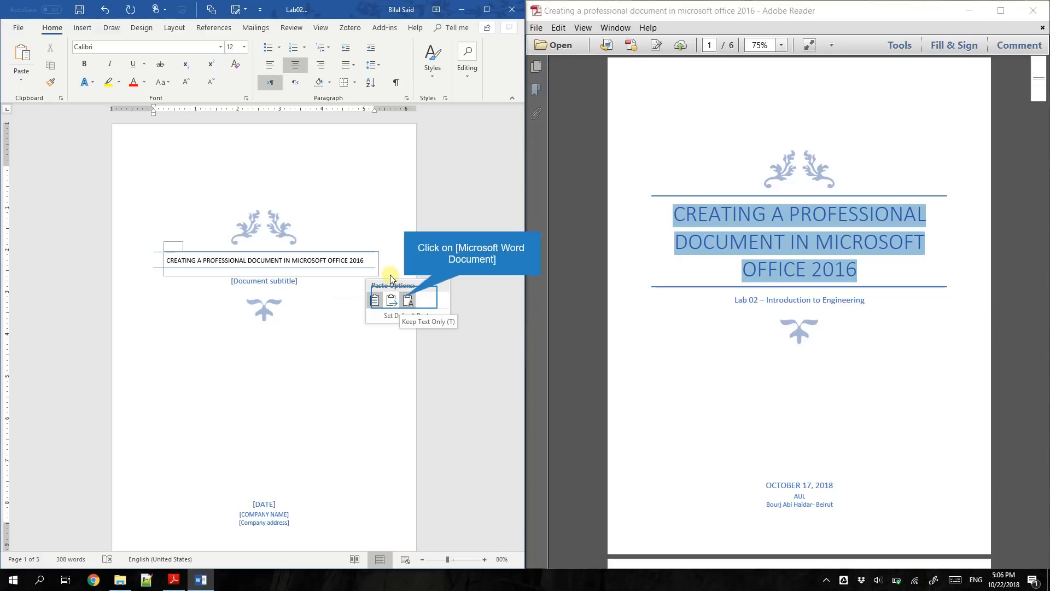
click(407, 300)
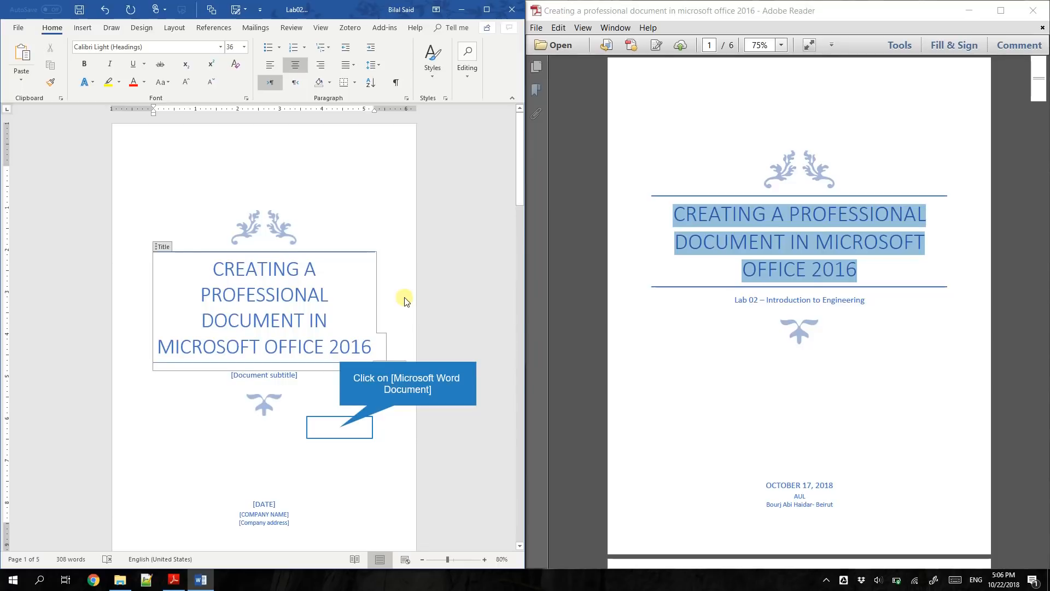
Step: Set the paper size of the cover page section to Letter (8.5" x 11")
click(340, 427)
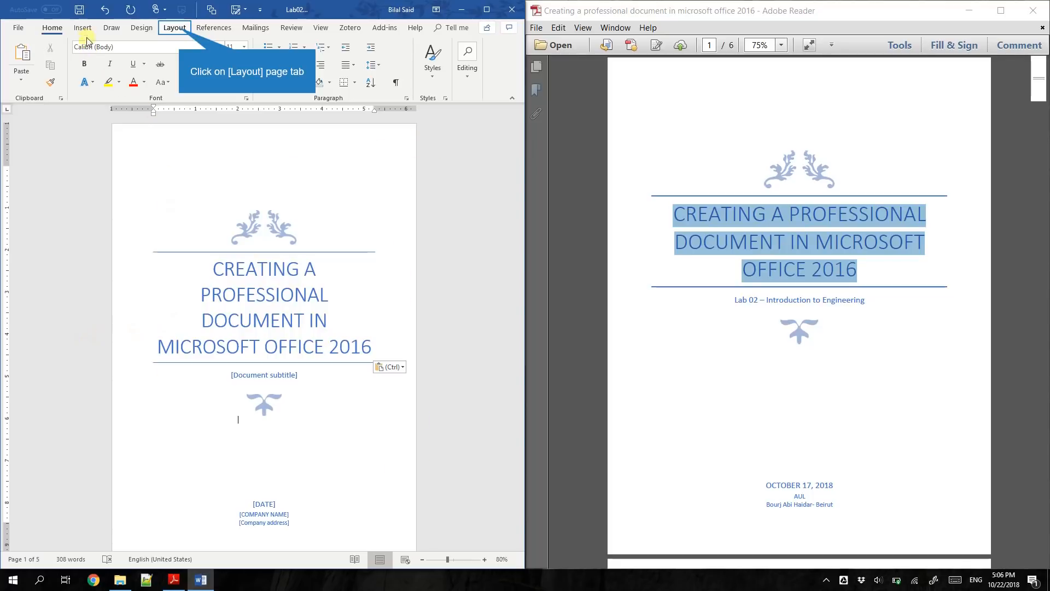
click(175, 28)
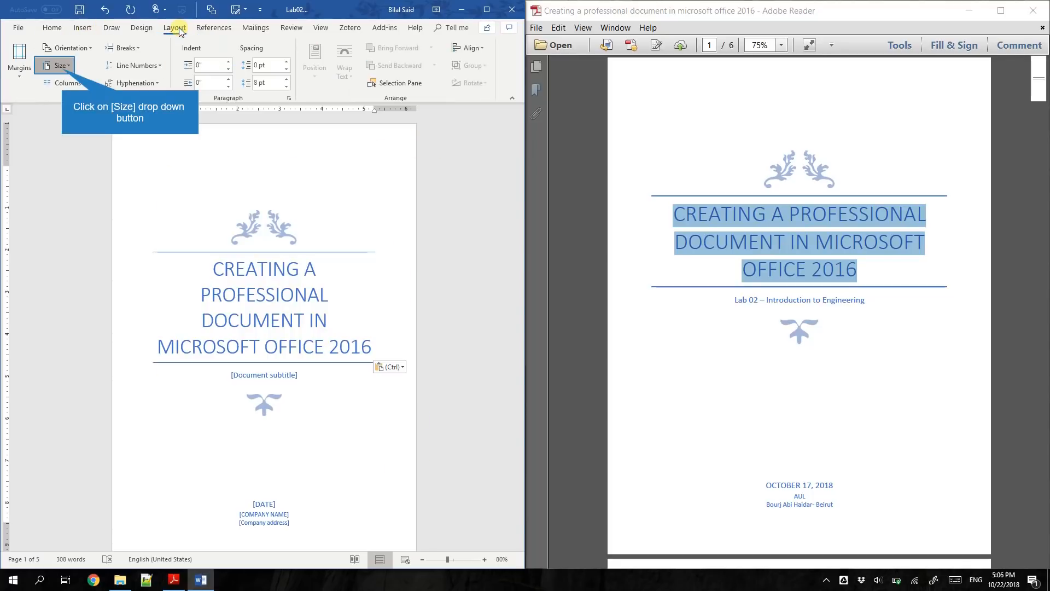
click(61, 68)
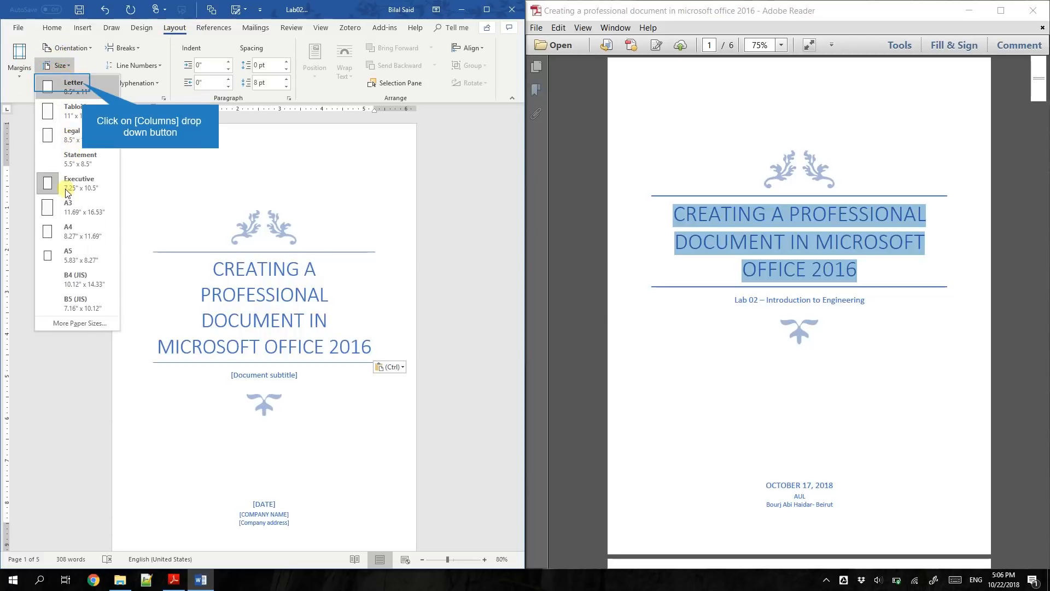
click(82, 86)
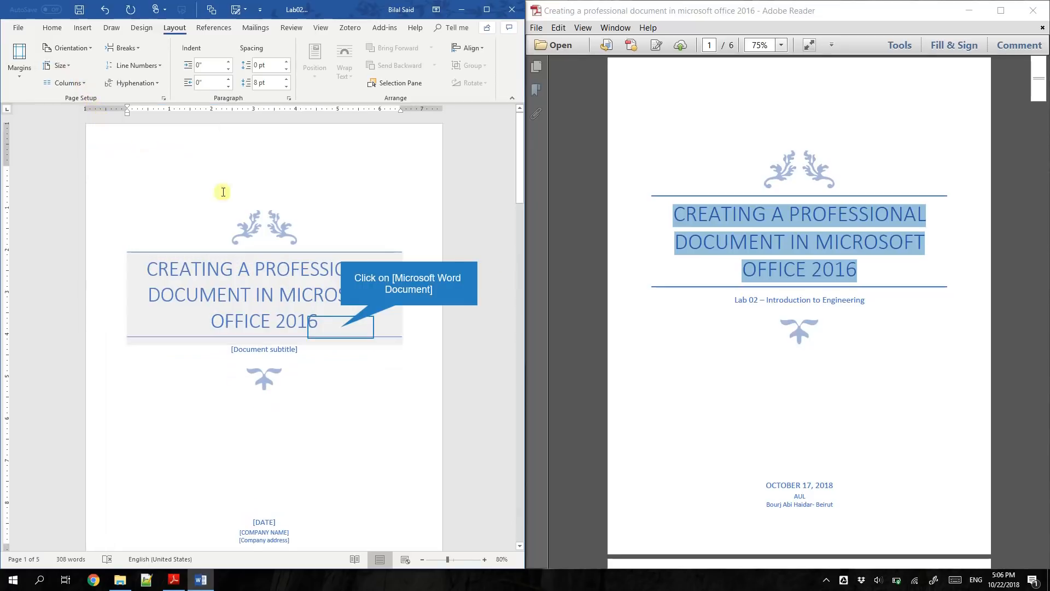
Step: Fill the cover page's Document Subtitle placeholder with "Lab 02 – Introduction to Engineering" copied from the PDF, keeping text only
click(342, 327)
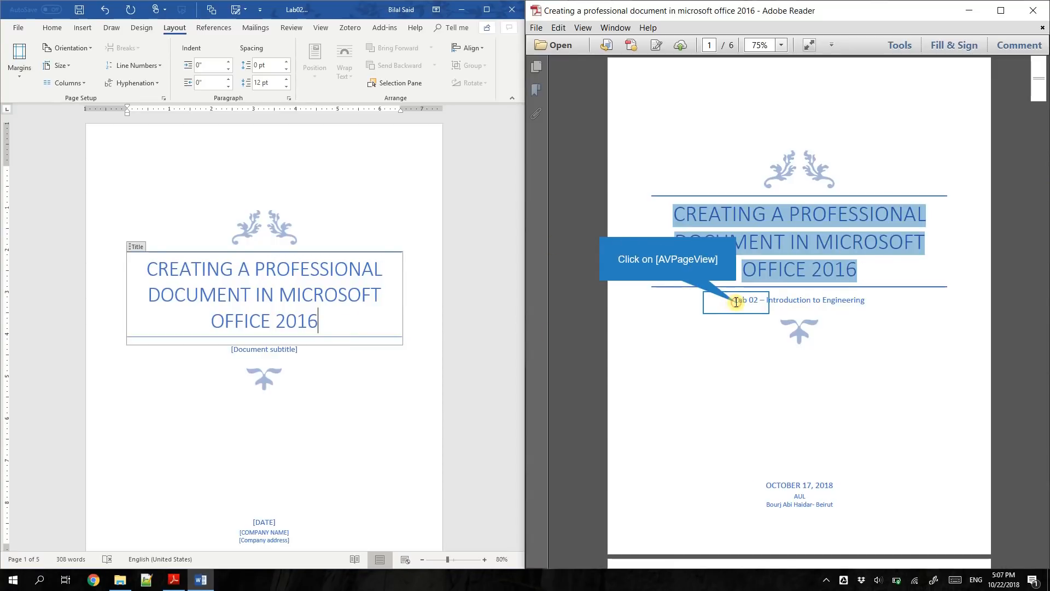
drag(736, 302, 807, 320)
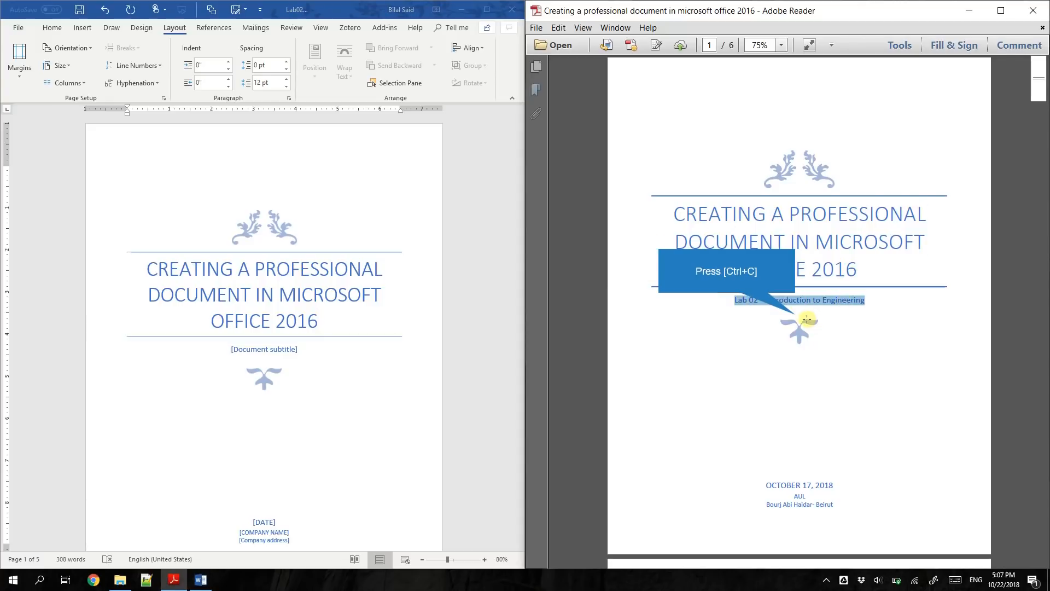
key(ctrl+c)
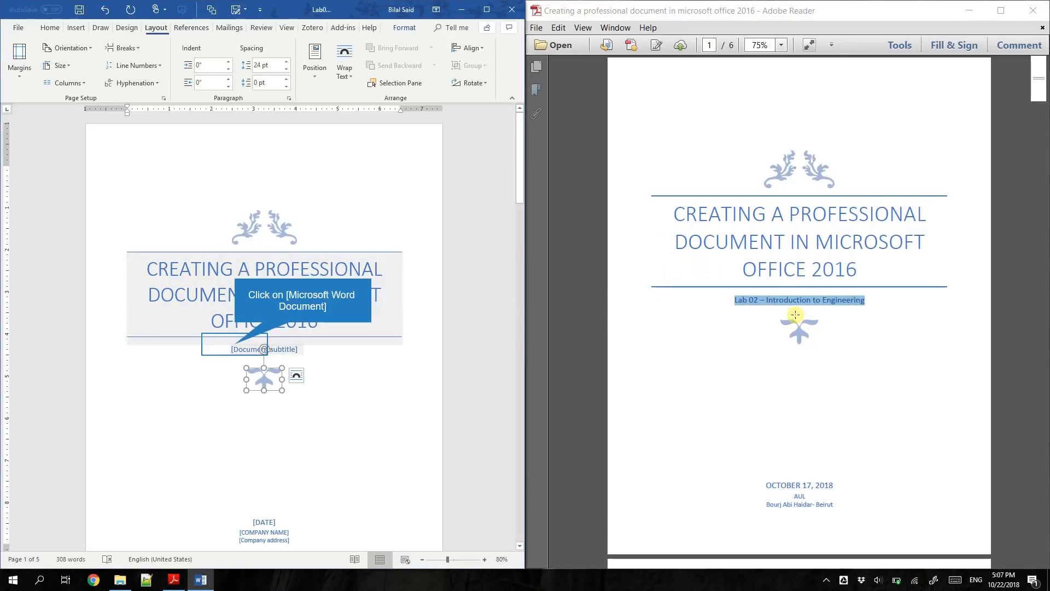
click(236, 345)
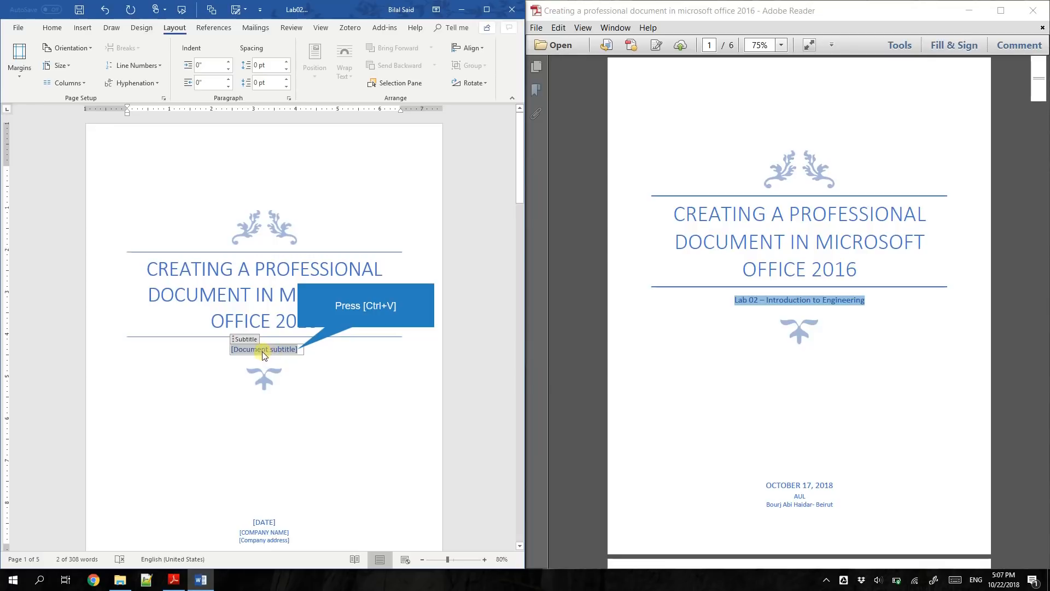
key(ctrl+v)
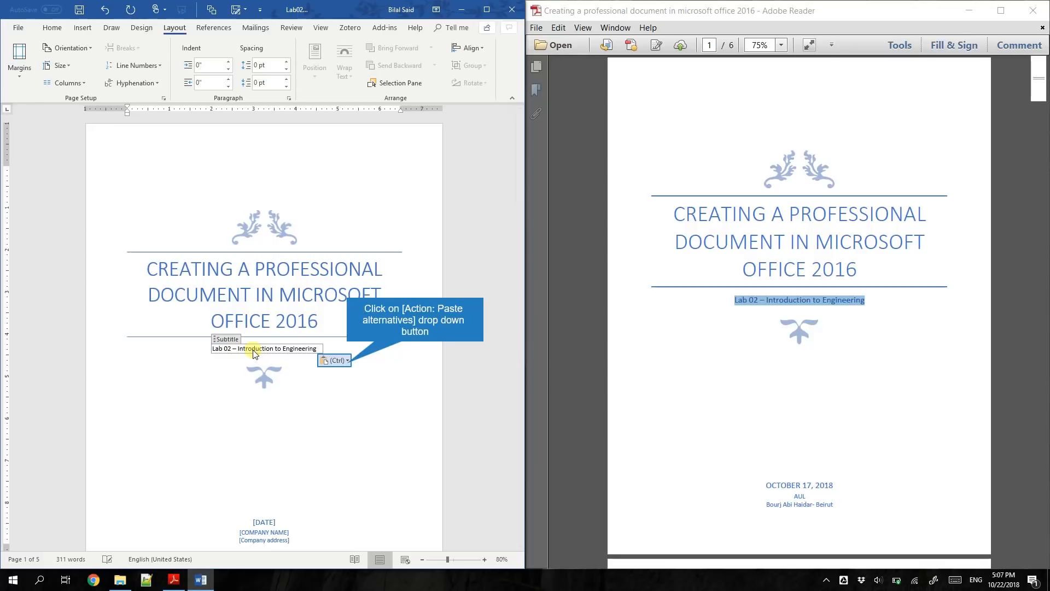
click(347, 364)
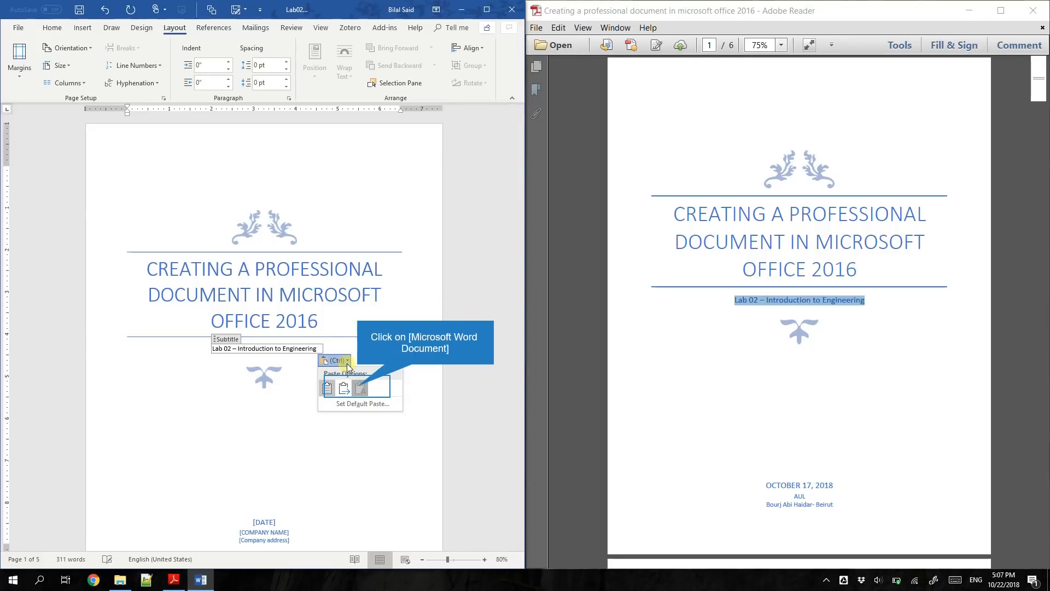
click(359, 388)
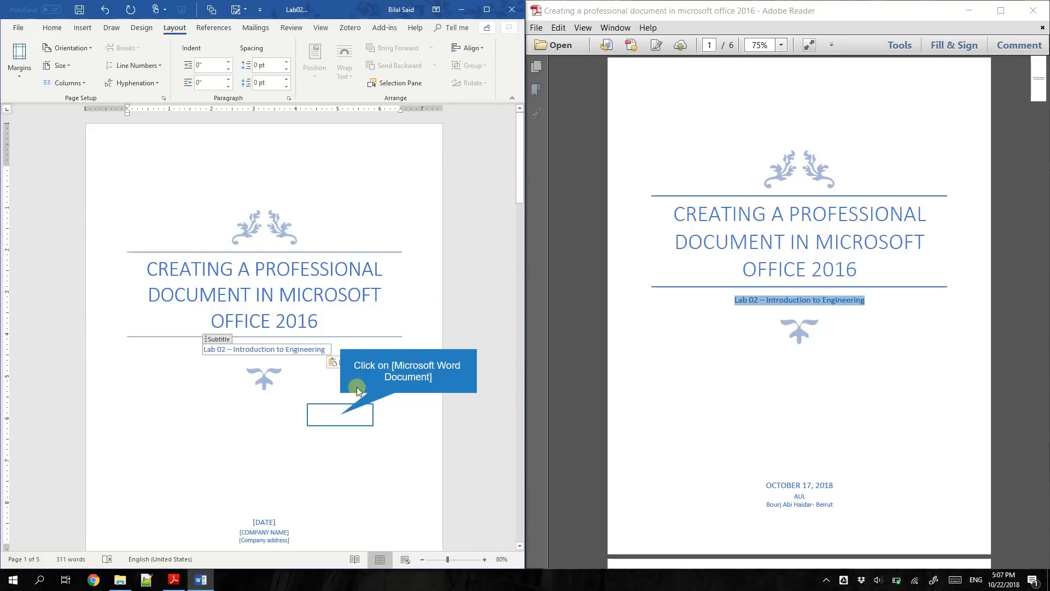
click(342, 415)
Step: Review the Lab02 to-do list on the PDF's last page, covering page numbering formats, quick parts and figure captions
scroll(298, 339, down, 2)
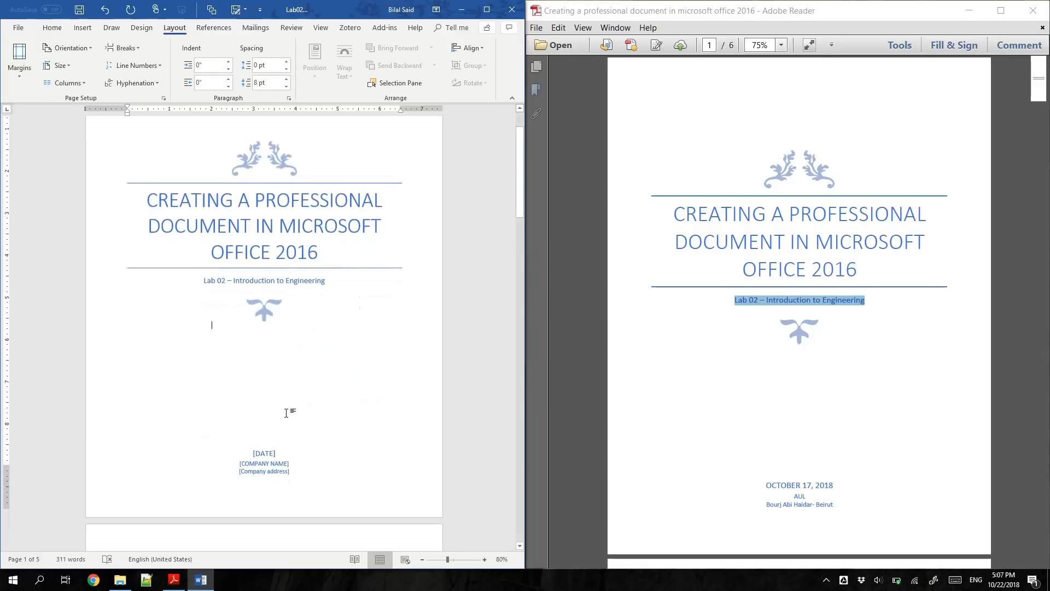
scroll(286, 413, down, 2)
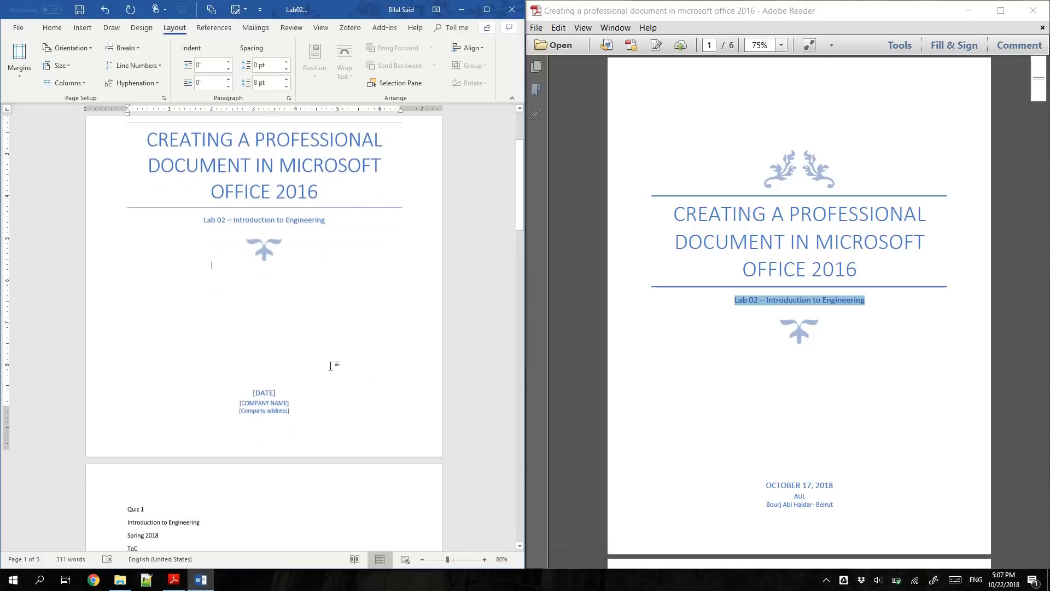
scroll(323, 356, down, 3)
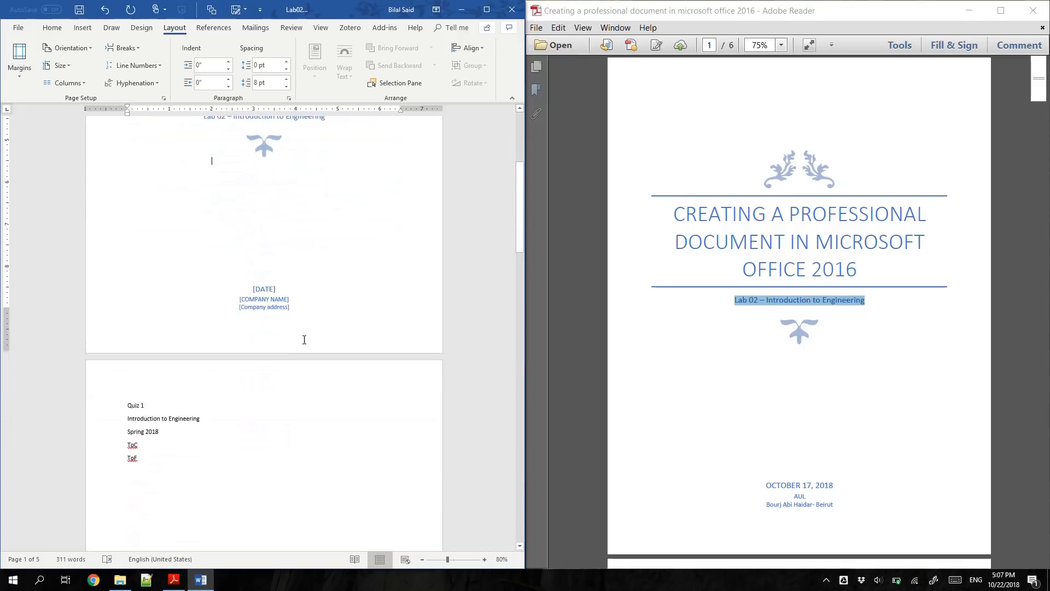
scroll(295, 337, down, 2)
click(644, 312)
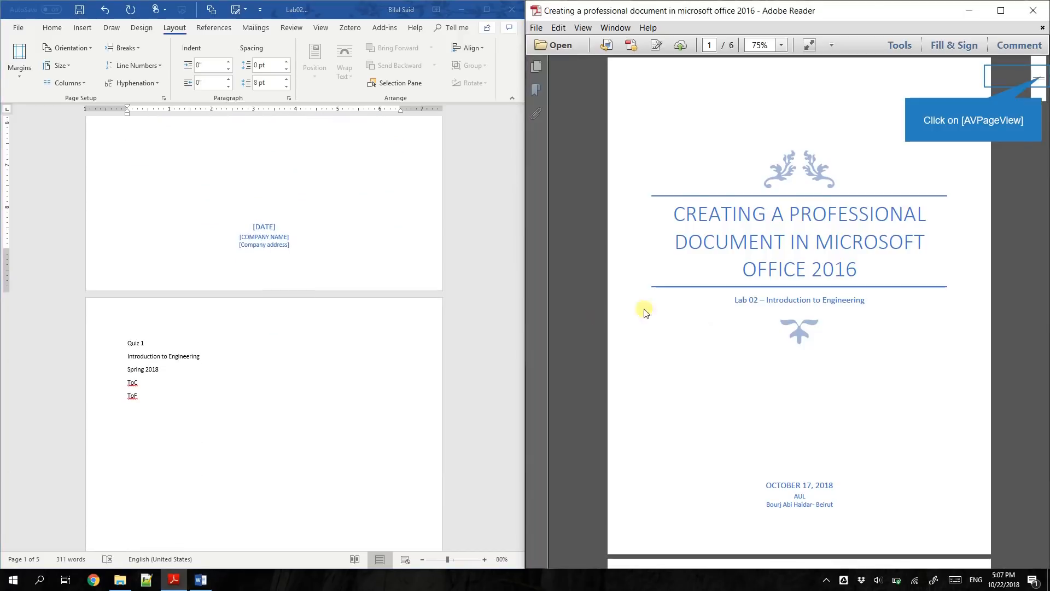
click(1042, 78)
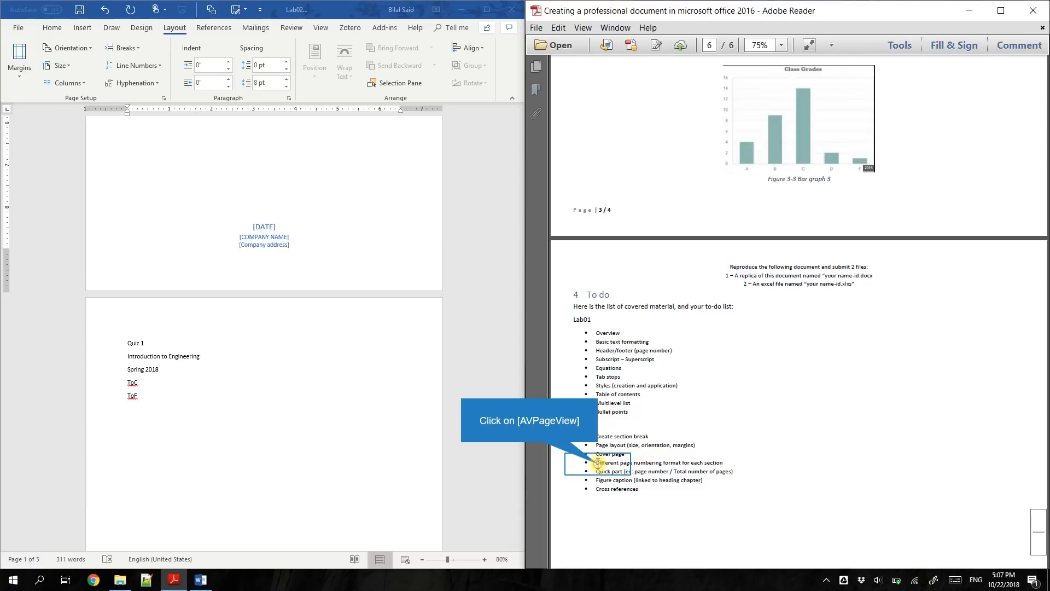
drag(598, 462, 724, 462)
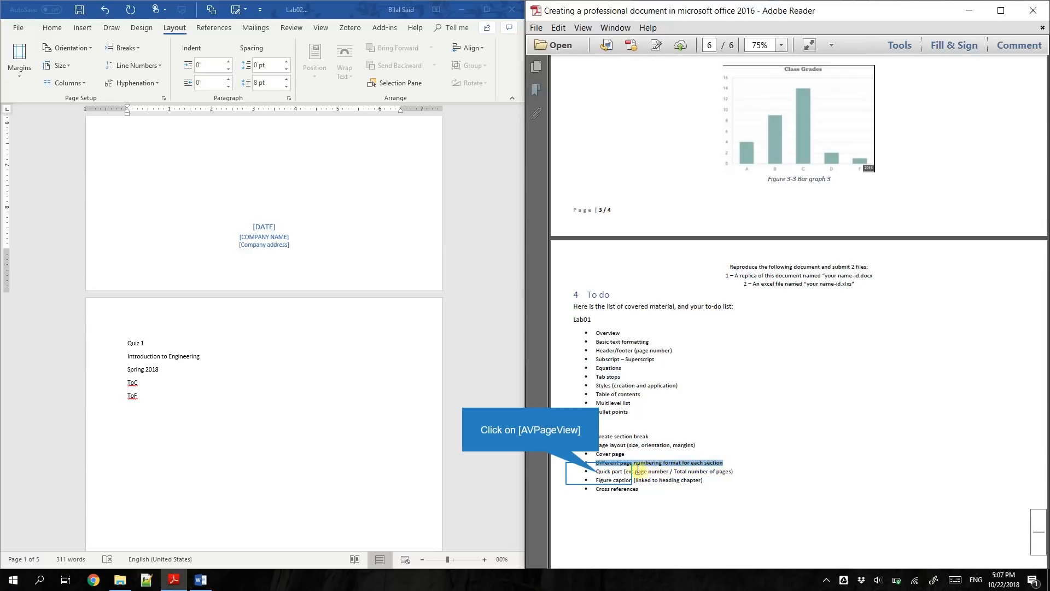
drag(598, 472, 728, 473)
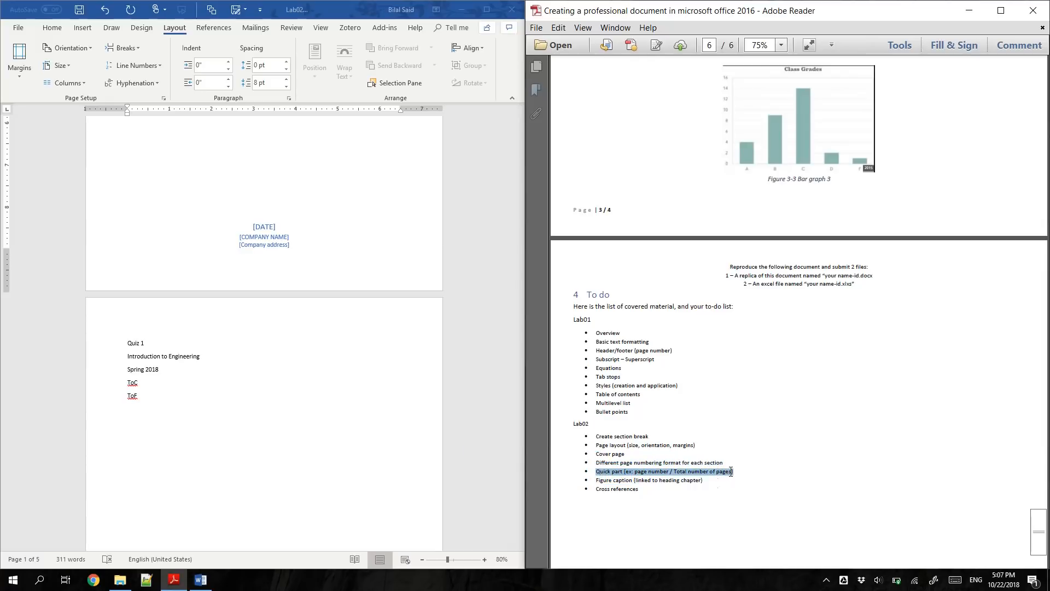
click(714, 482)
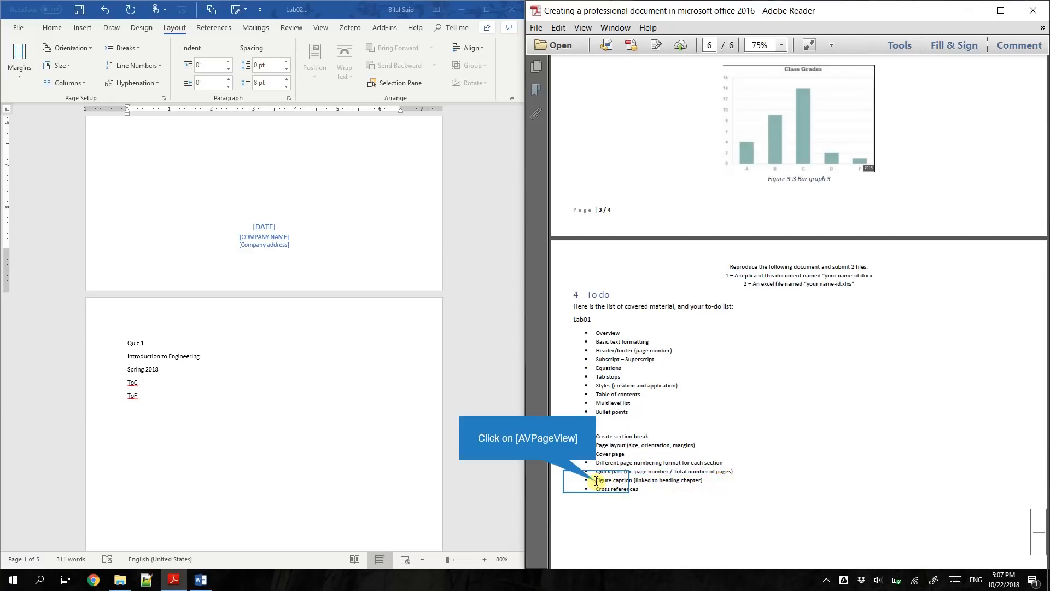
drag(597, 481, 696, 480)
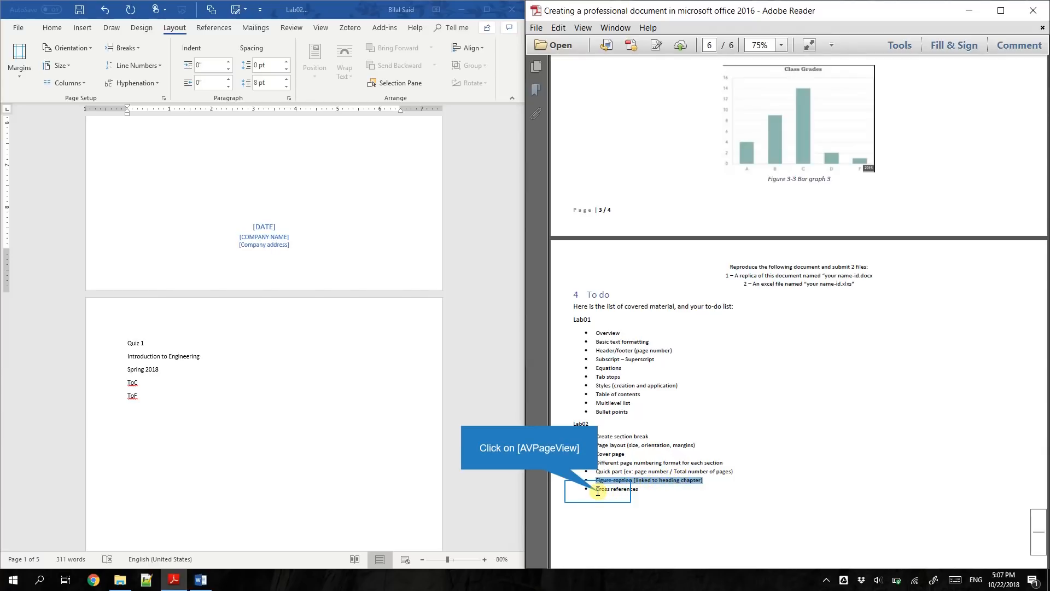
Step: Look back through the PDF's body pages to see its numbered headings and captioned figures
scroll(599, 491, up, 6)
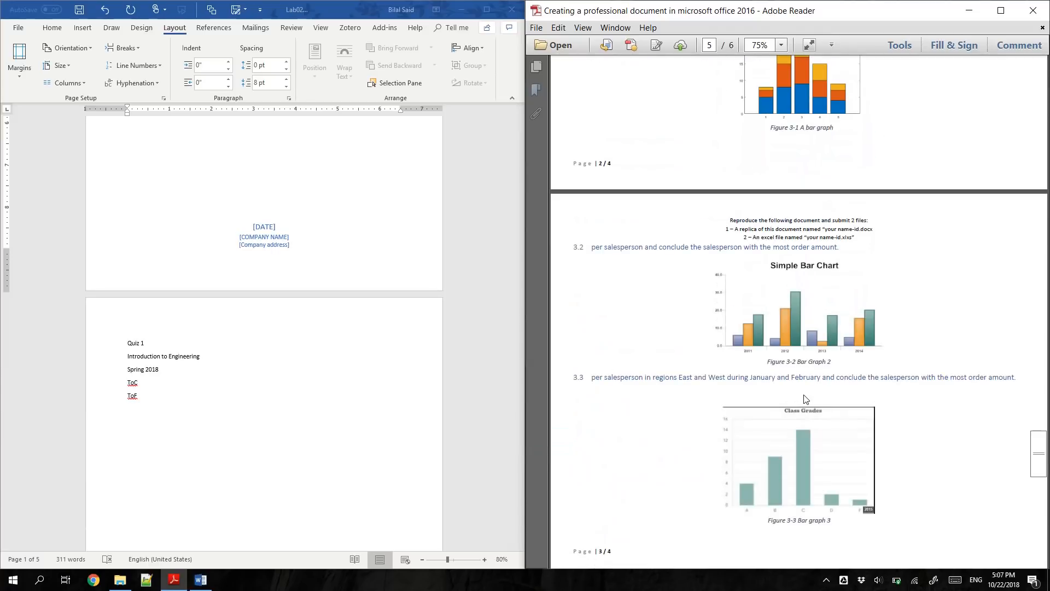
scroll(806, 399, up, 5)
scroll(805, 398, up, 5)
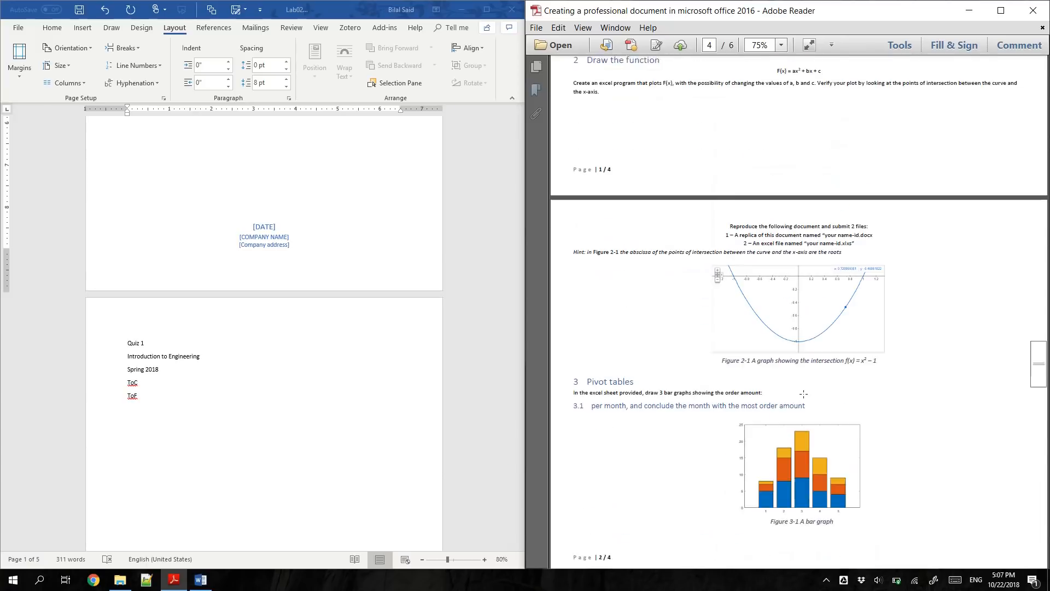
scroll(804, 393, up, 2)
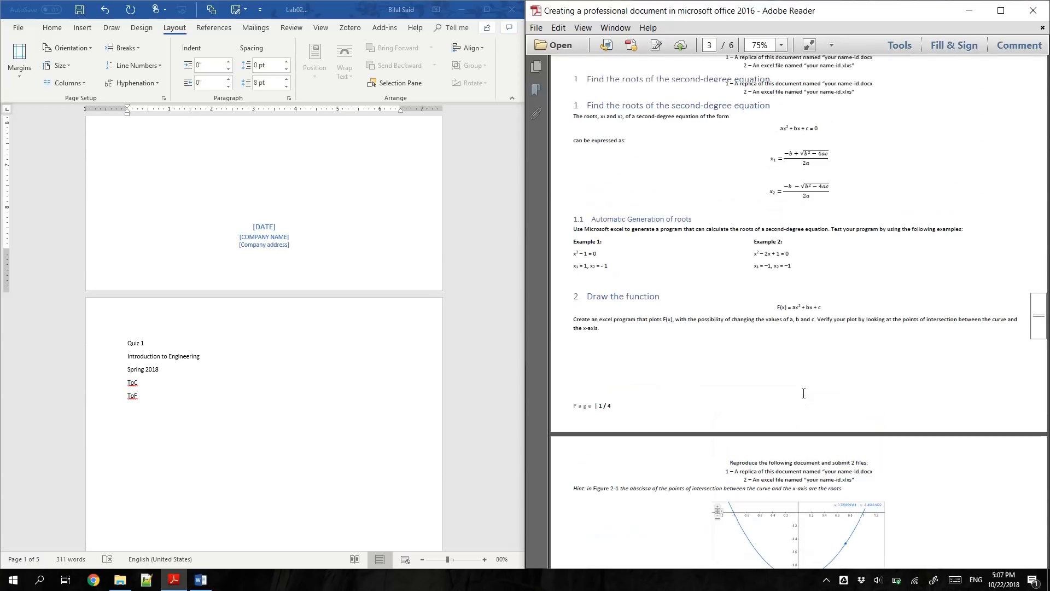
scroll(803, 393, up, 1)
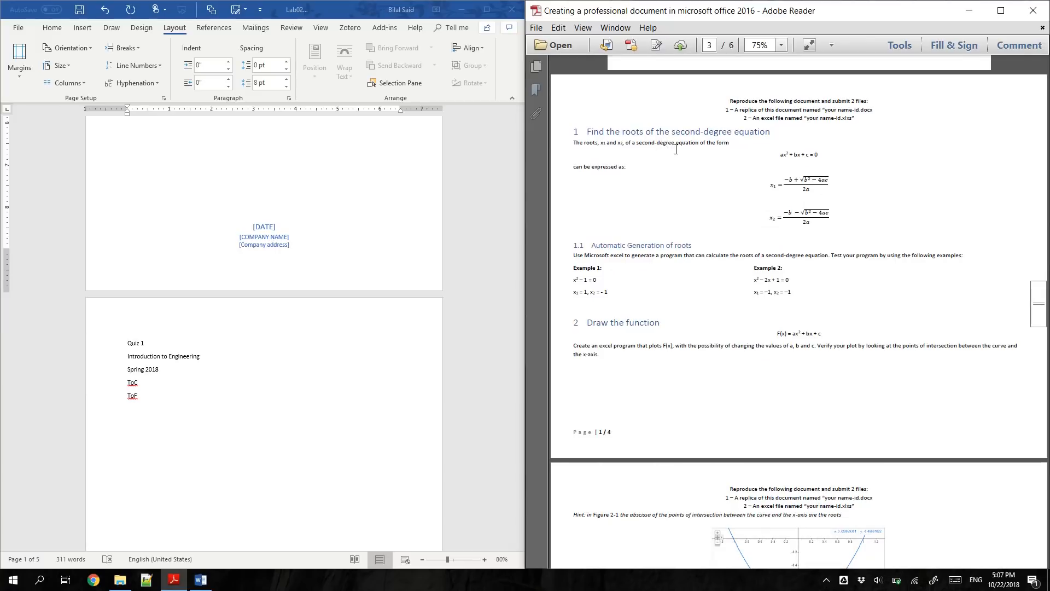
scroll(788, 383, down, 5)
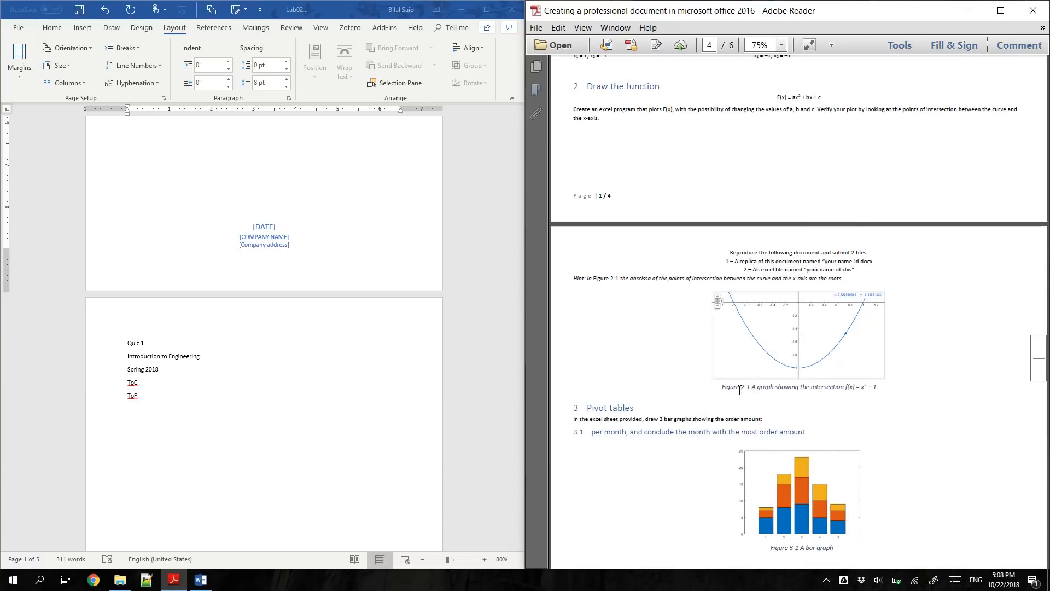
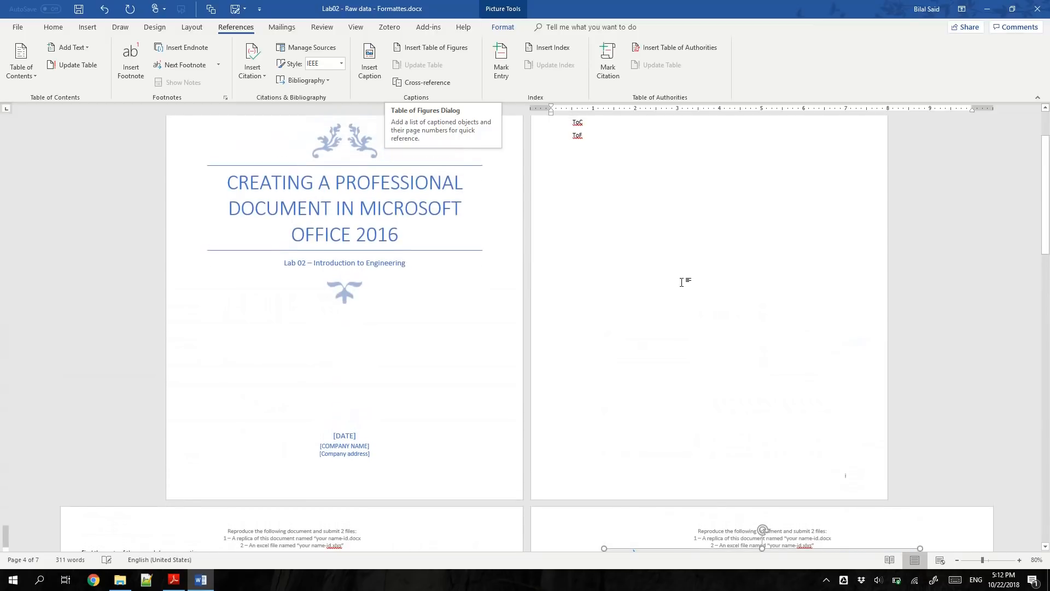
Step: Show the Word document beside the PDF at the parabola graph and examine the numbering in the PDF's Figure 2-1 caption
scroll(651, 306, down, 8)
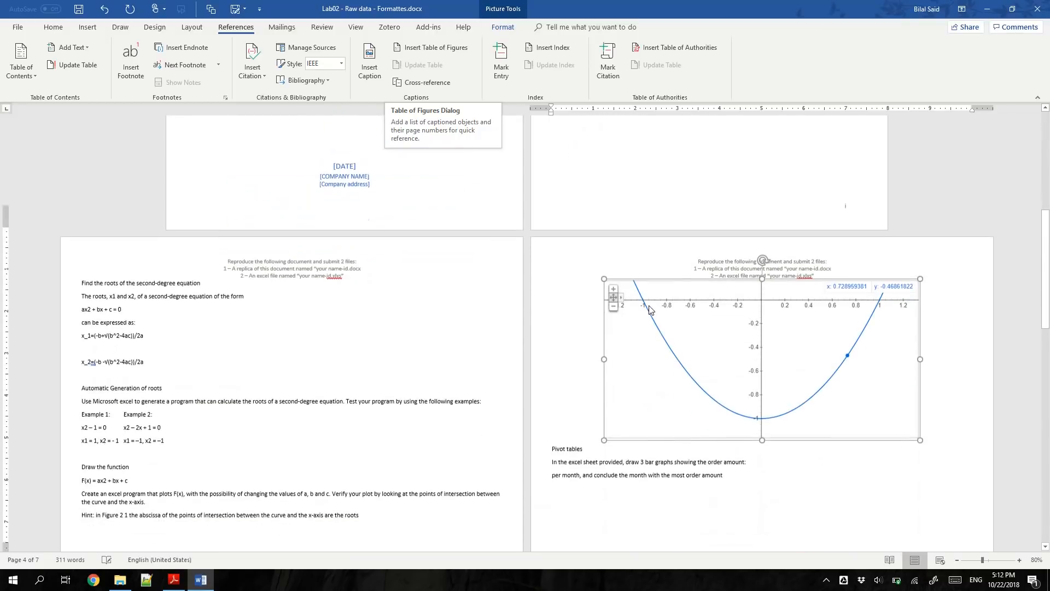
double_click(712, 7)
scroll(375, 260, down, 5)
scroll(375, 258, down, 5)
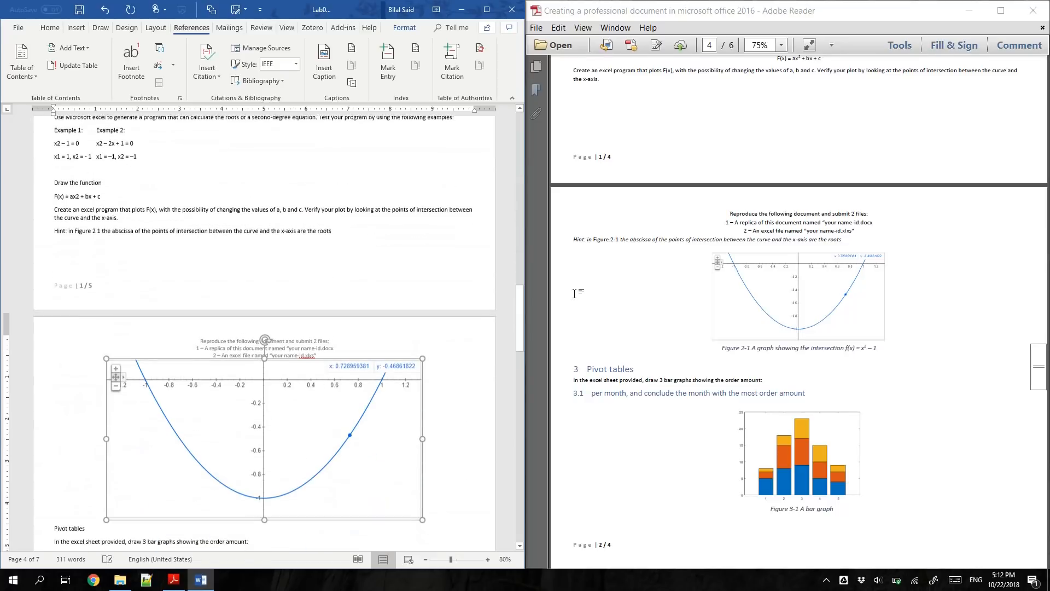
click(752, 351)
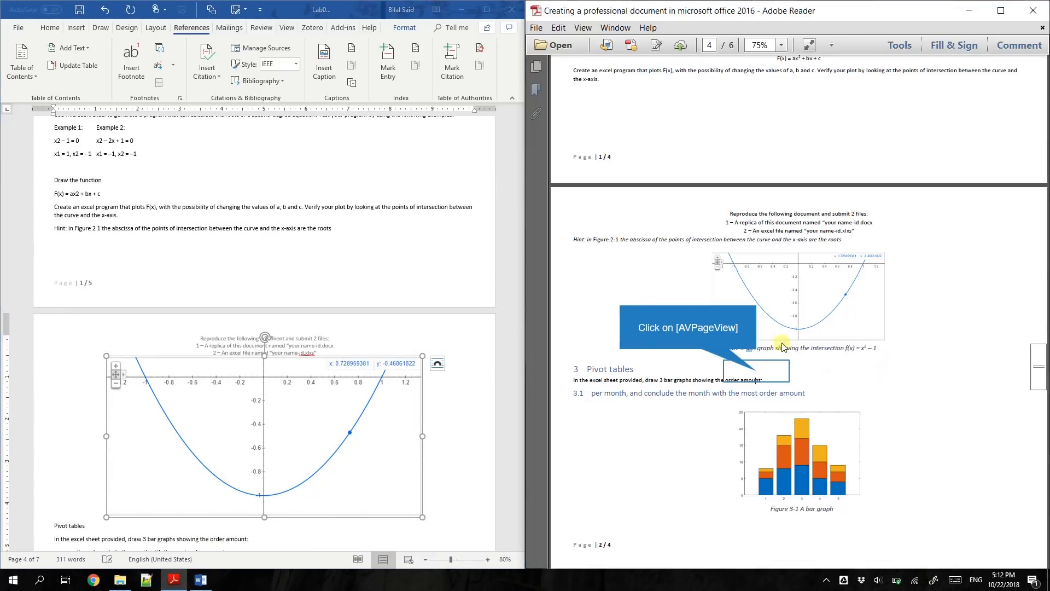
click(752, 349)
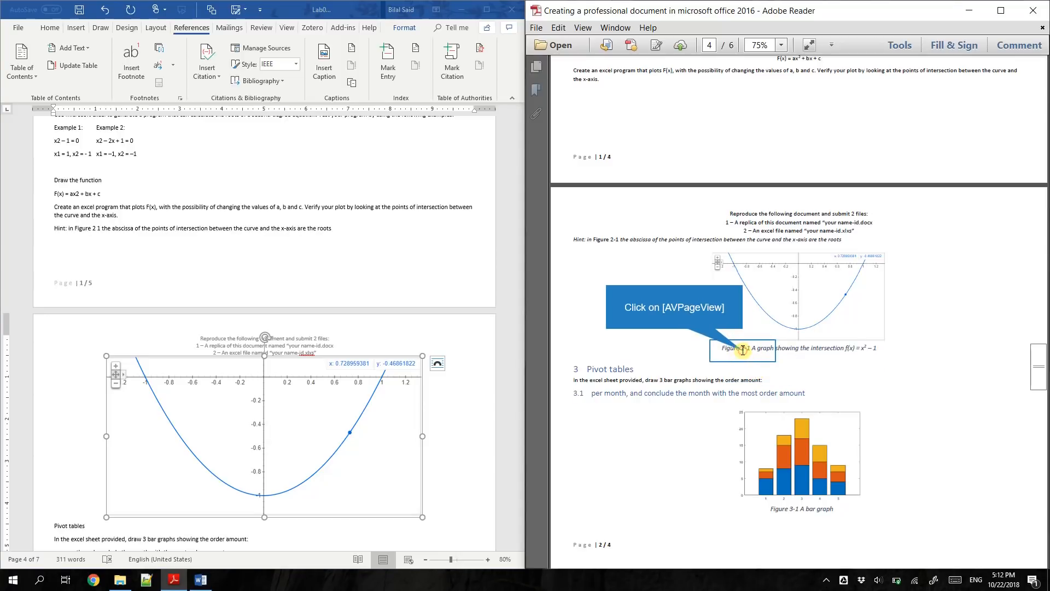
Step: Compare the chapter-based caption numbers of the PDF's figures with the section headings they belong to
scroll(764, 276, up, 3)
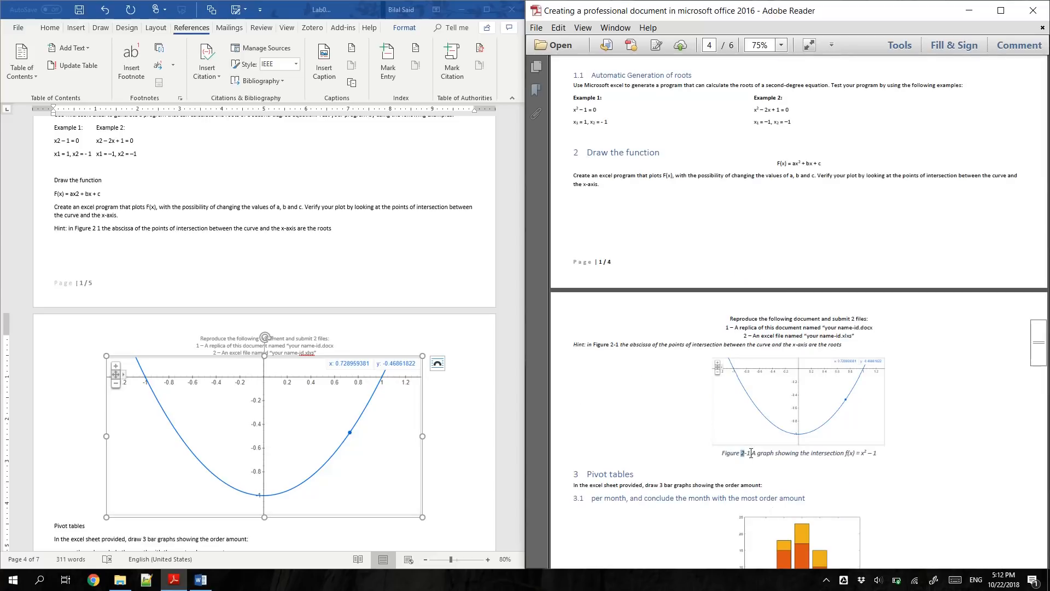
scroll(751, 453, down, 4)
scroll(808, 487, down, 10)
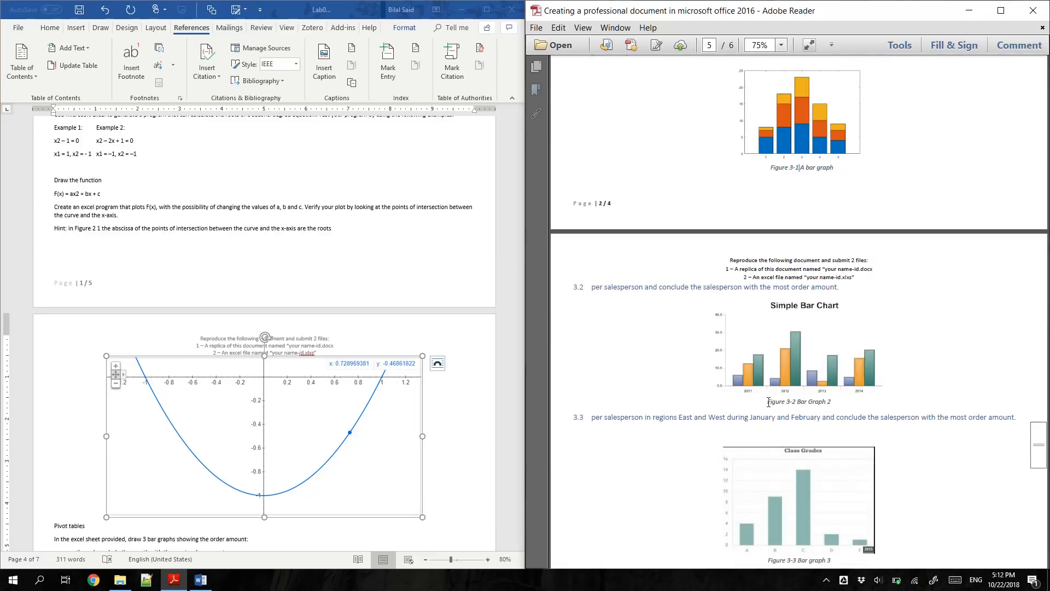
scroll(615, 301, down, 1)
scroll(693, 408, up, 2)
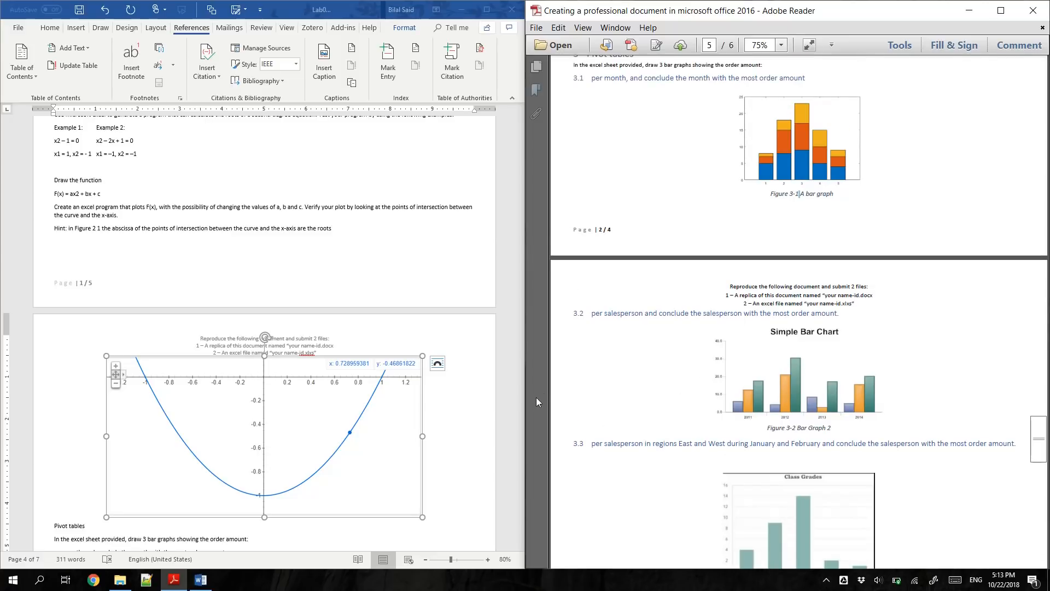
scroll(633, 340, up, 5)
scroll(633, 341, up, 10)
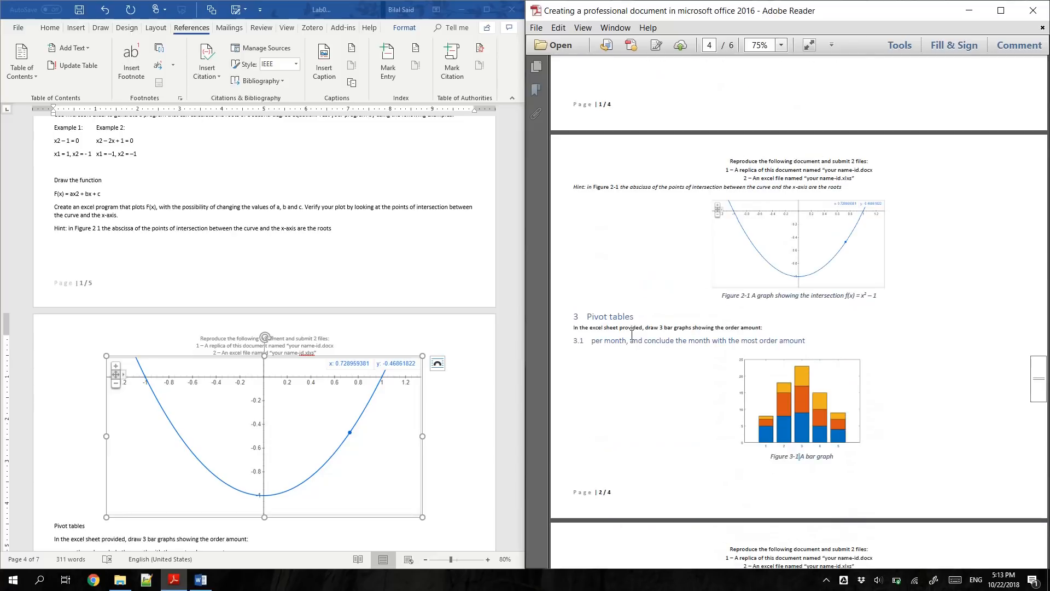
scroll(633, 340, up, 1)
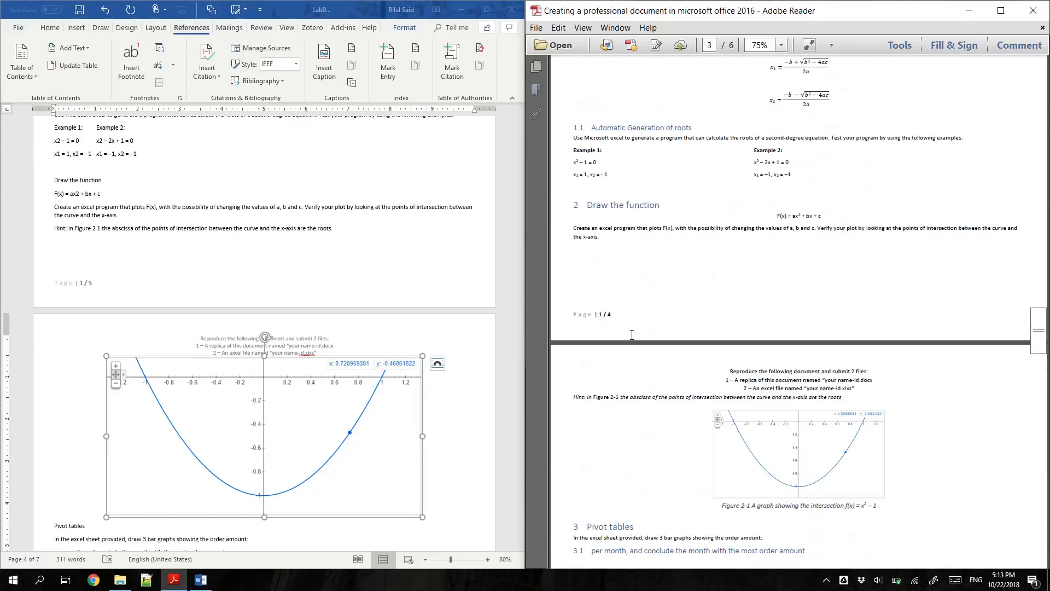
Step: Place the cursor in the "Find the roots of the second-degree equation" line, maximize the Word window and show the full Styles list
scroll(205, 234, up, 5)
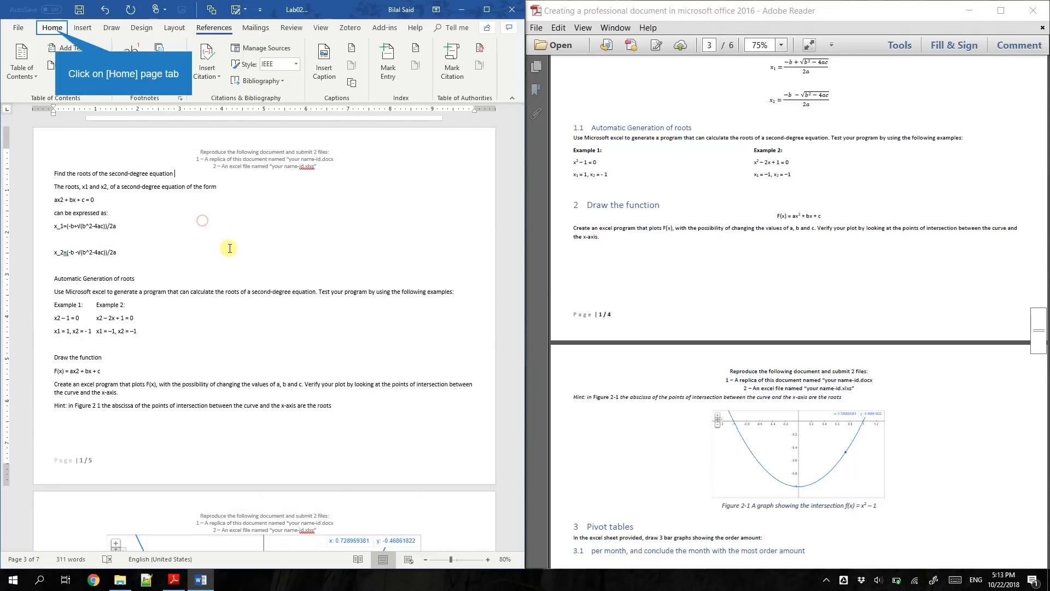
click(183, 172)
click(53, 28)
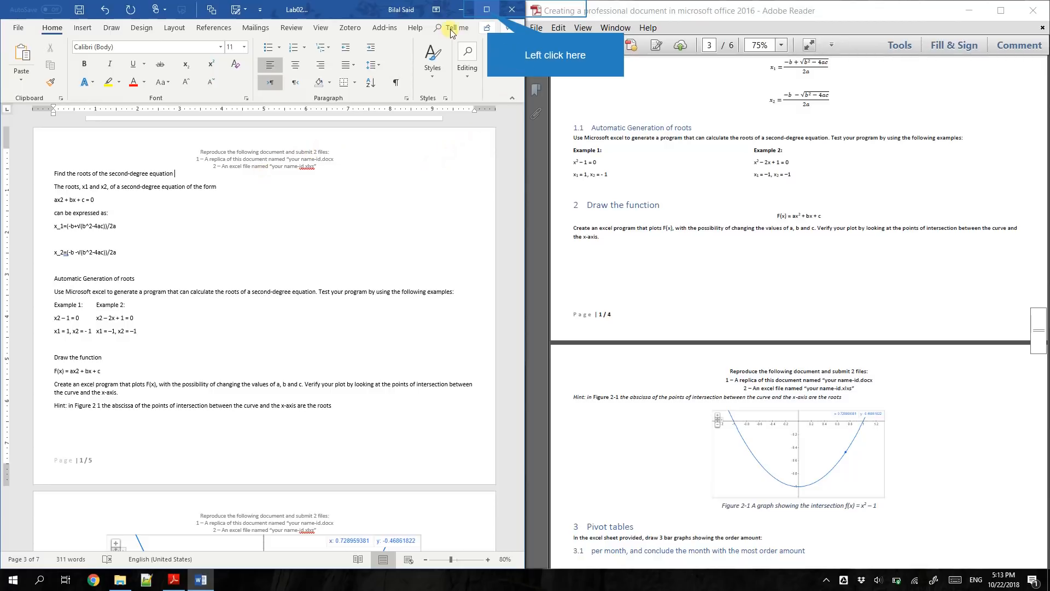
click(486, 10)
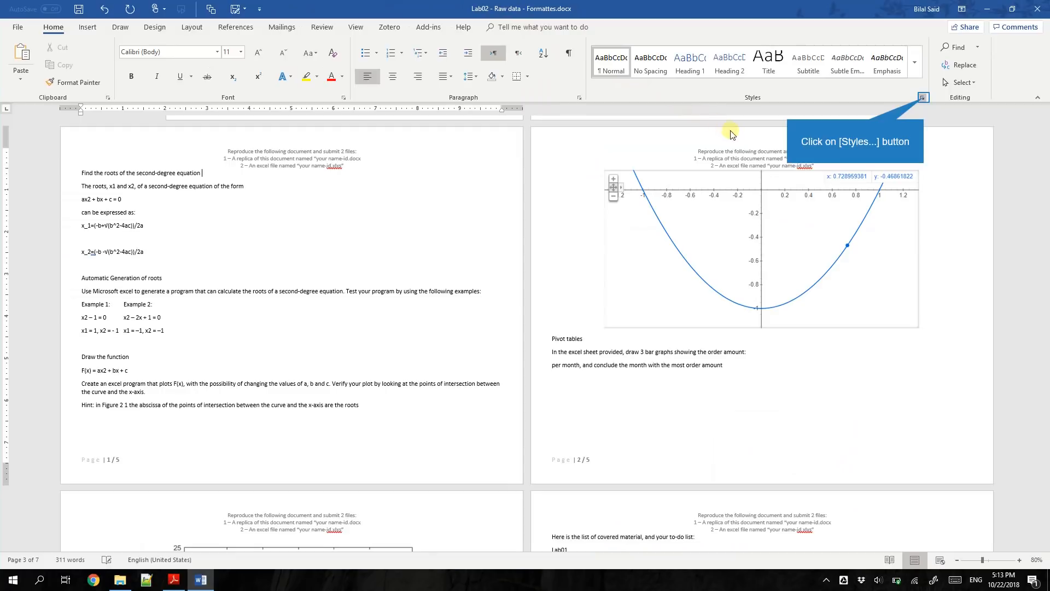
click(923, 97)
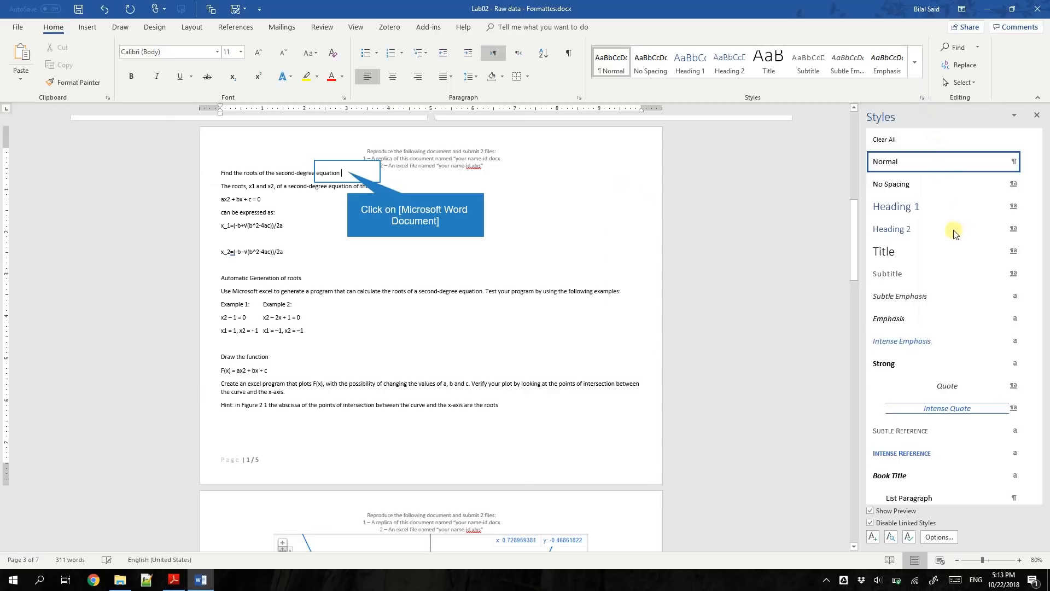
Step: Apply Heading 1 to the "Find the roots of the second-degree equation" line and Heading 2 to "Automatic Generation of roots"
click(348, 172)
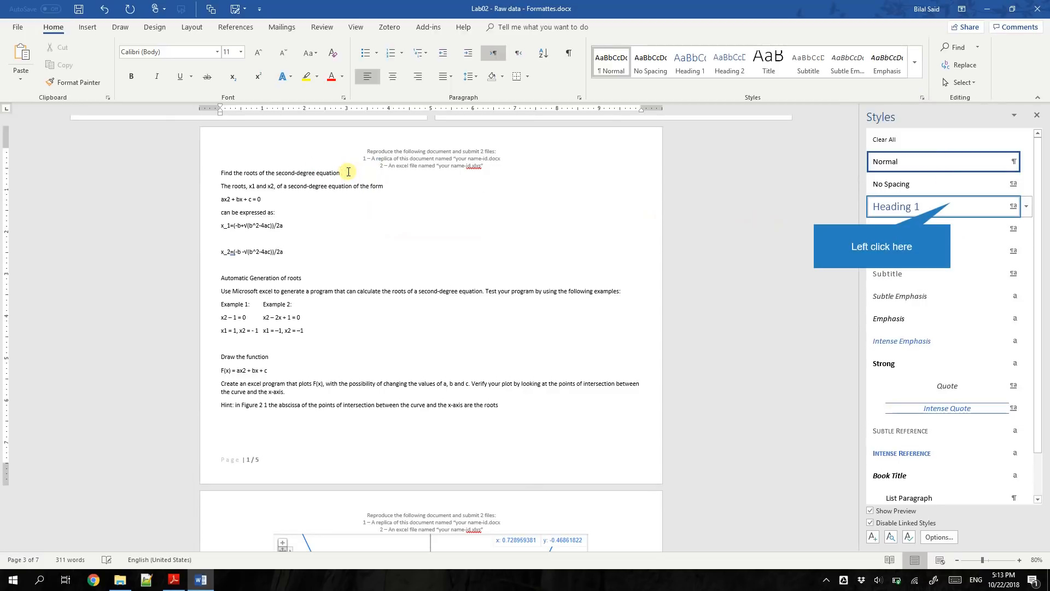
click(950, 206)
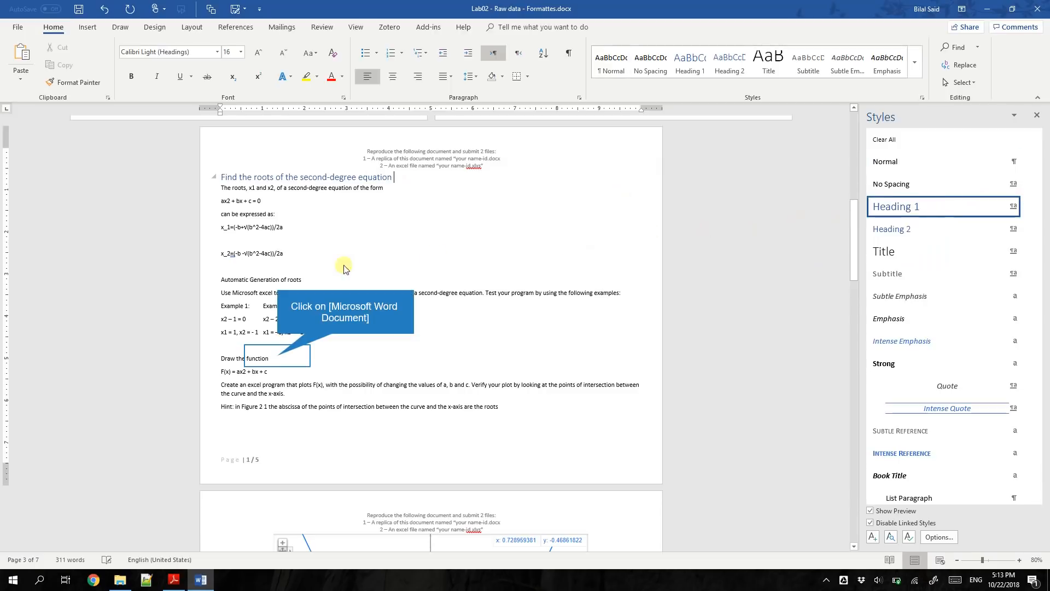
click(279, 356)
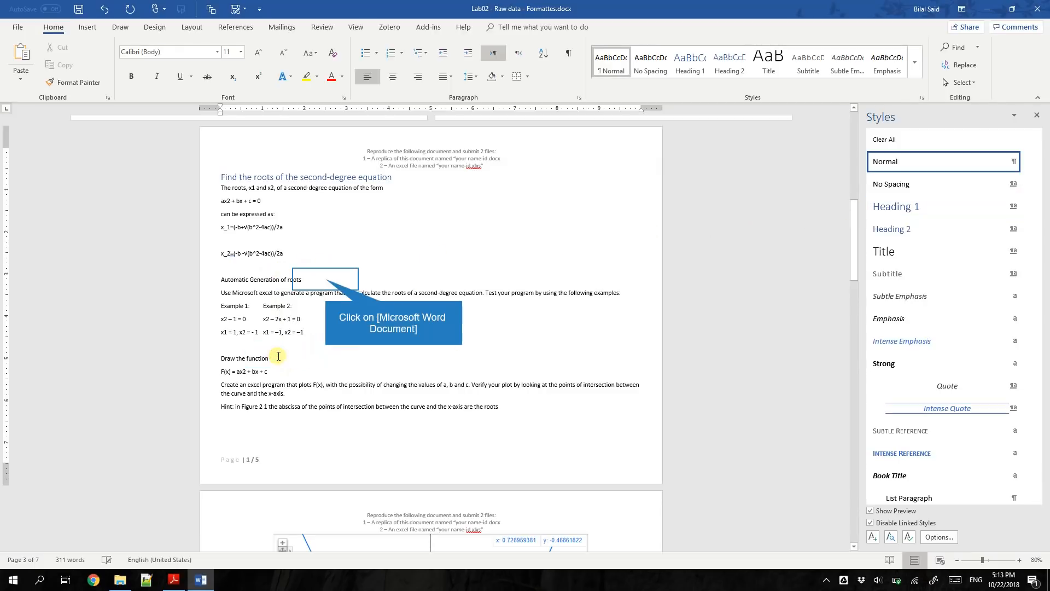
click(327, 279)
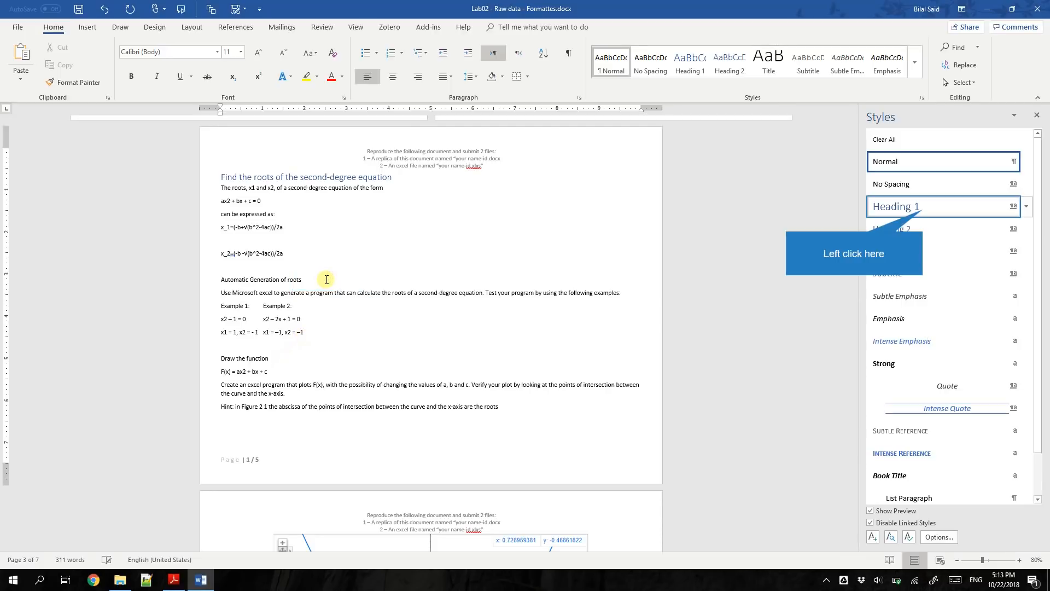
click(924, 211)
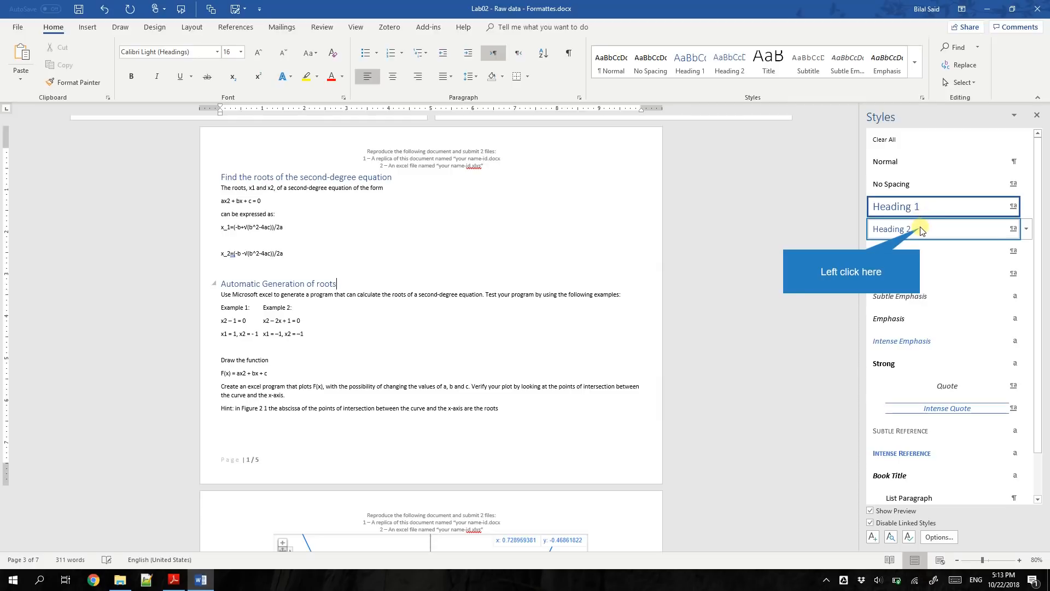
click(922, 229)
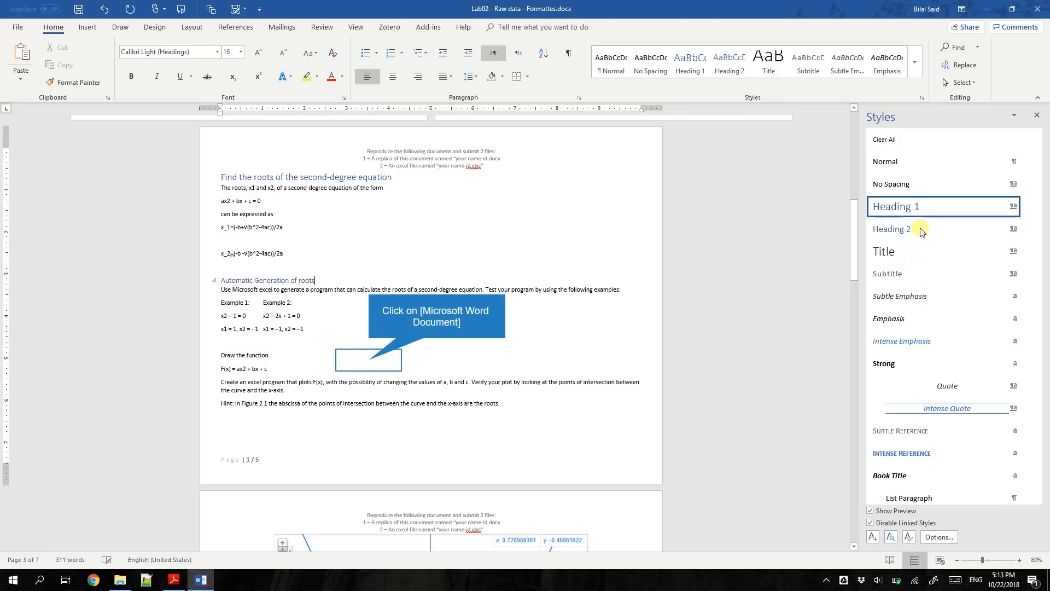
Step: Apply the Heading 1 style to the "Draw the function" and "Pivot tables" lines, checking the heading levels against the PDF
click(370, 360)
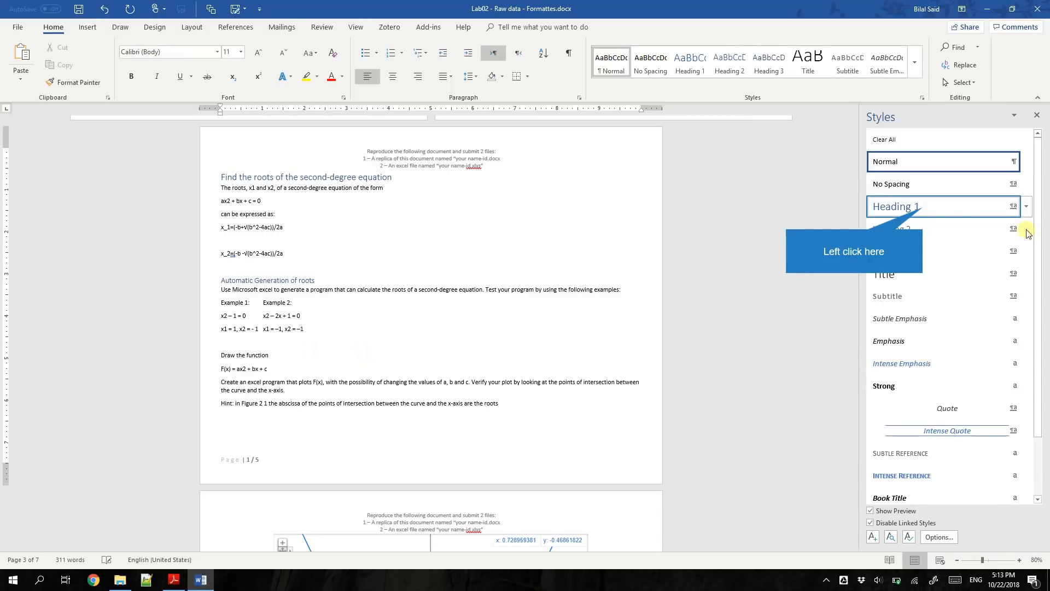
click(923, 208)
scroll(328, 343, down, 6)
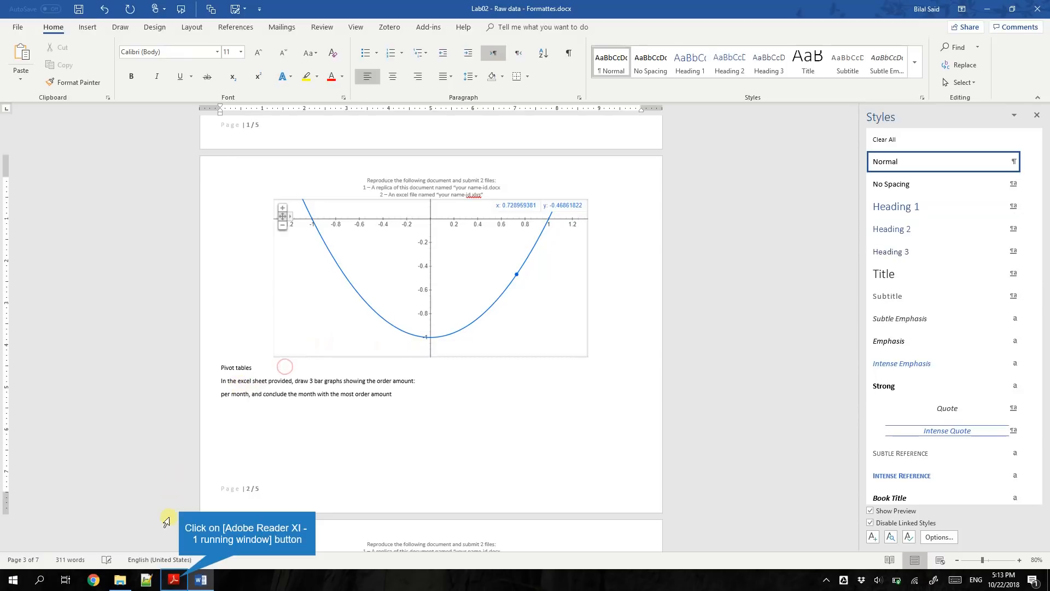
click(175, 580)
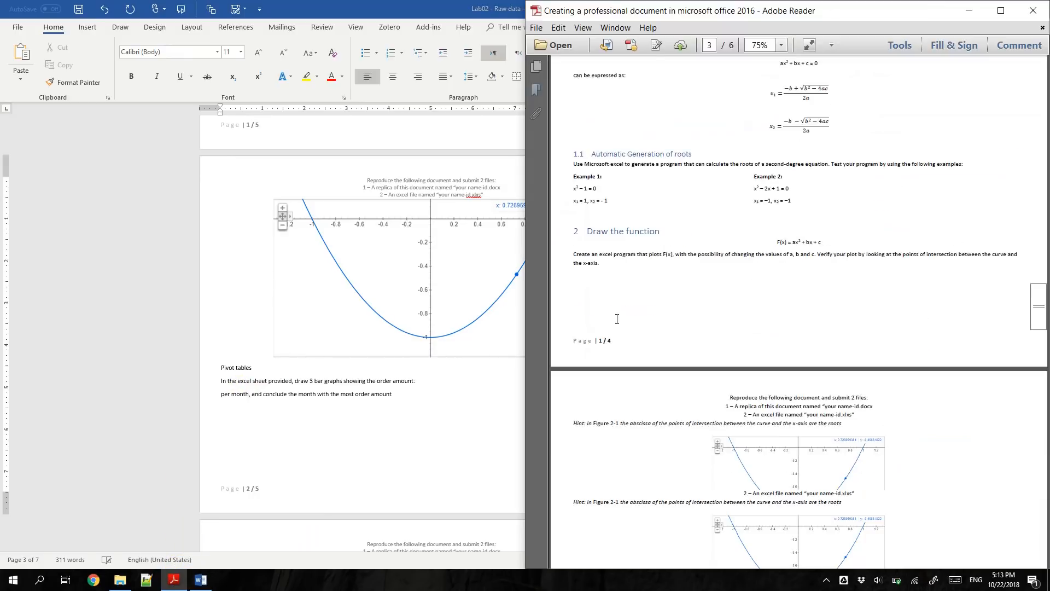
scroll(629, 390, down, 5)
click(484, 353)
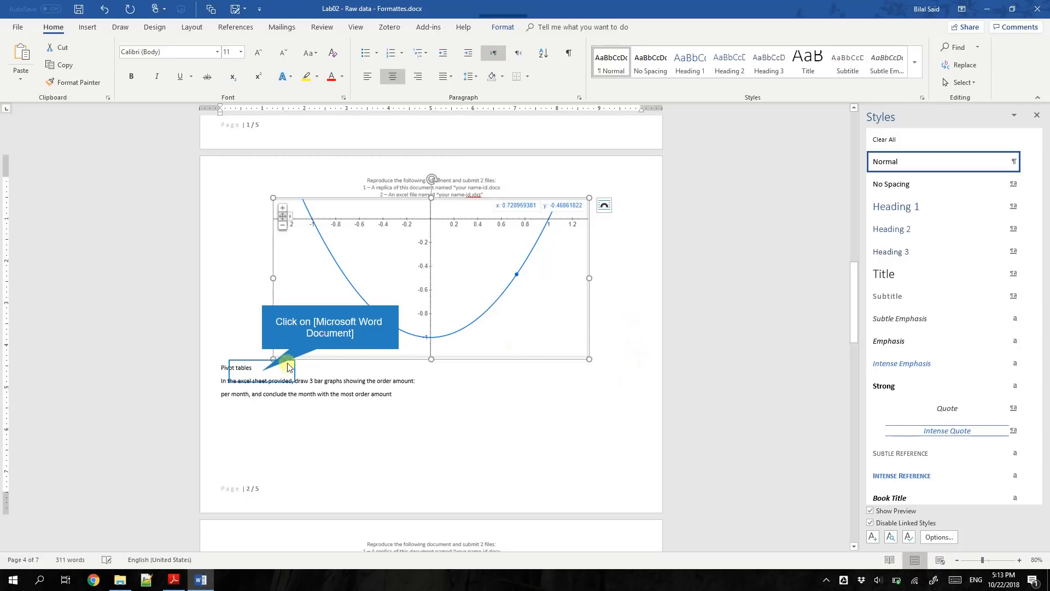
click(263, 372)
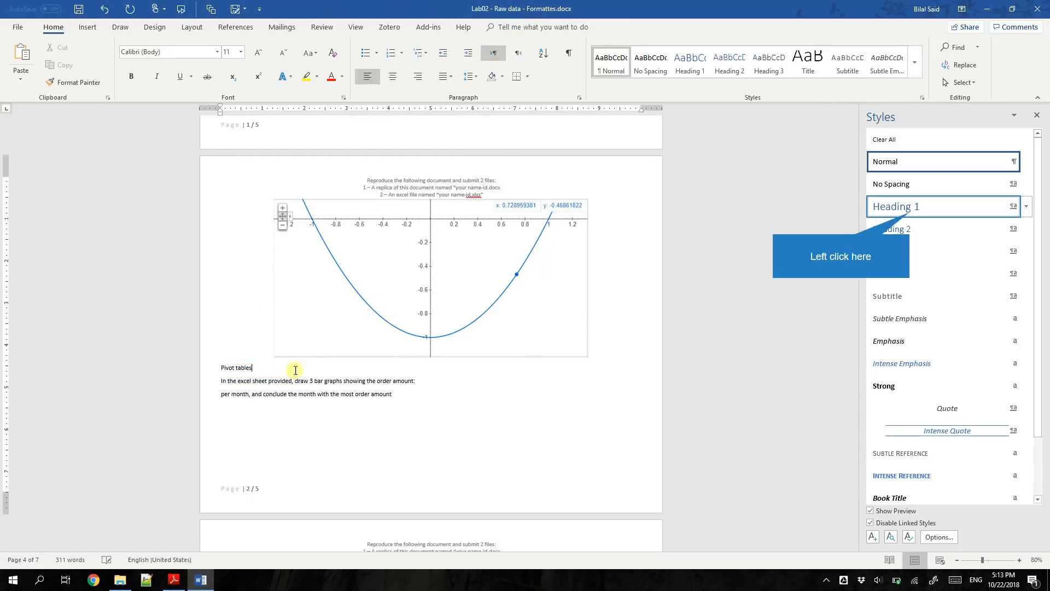
click(910, 213)
Step: Apply Heading 2 to the "per month", "per salesperson" and "per salesperson in regions East and West" lines under Pivot tables, matching the PDF
click(199, 580)
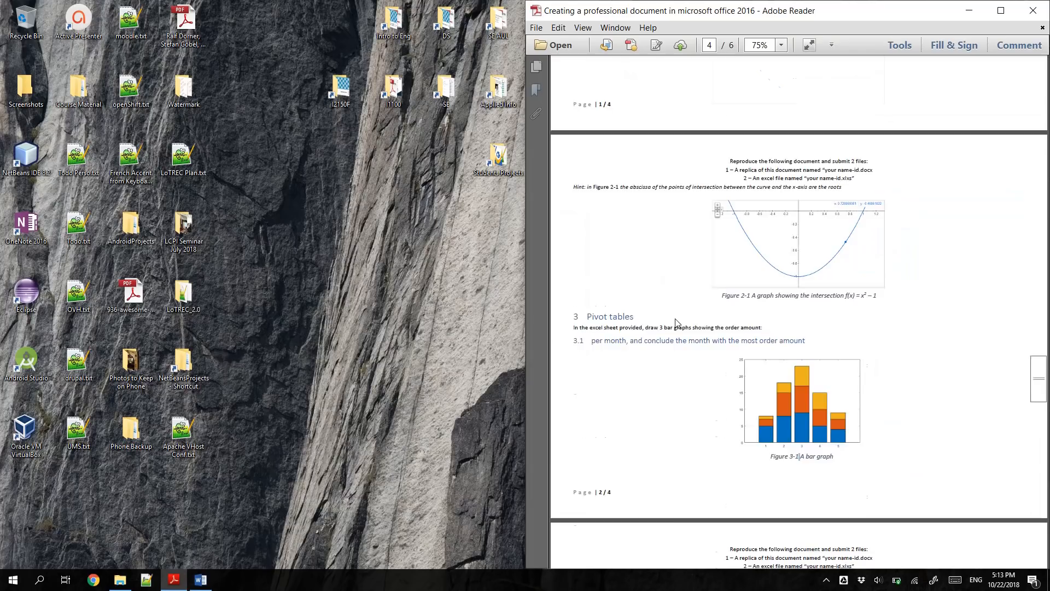
scroll(694, 282, down, 3)
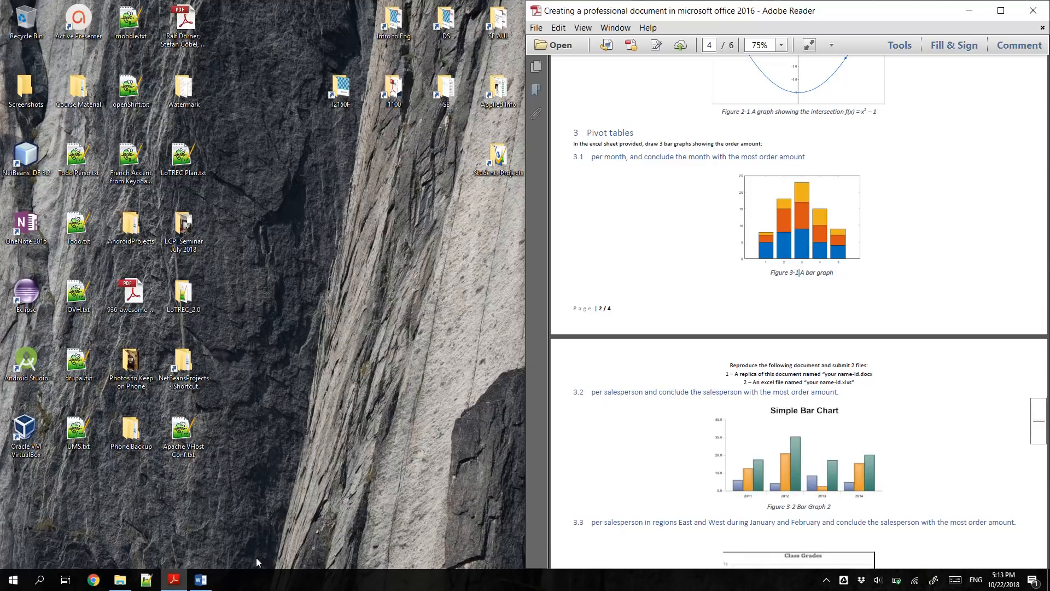
click(201, 579)
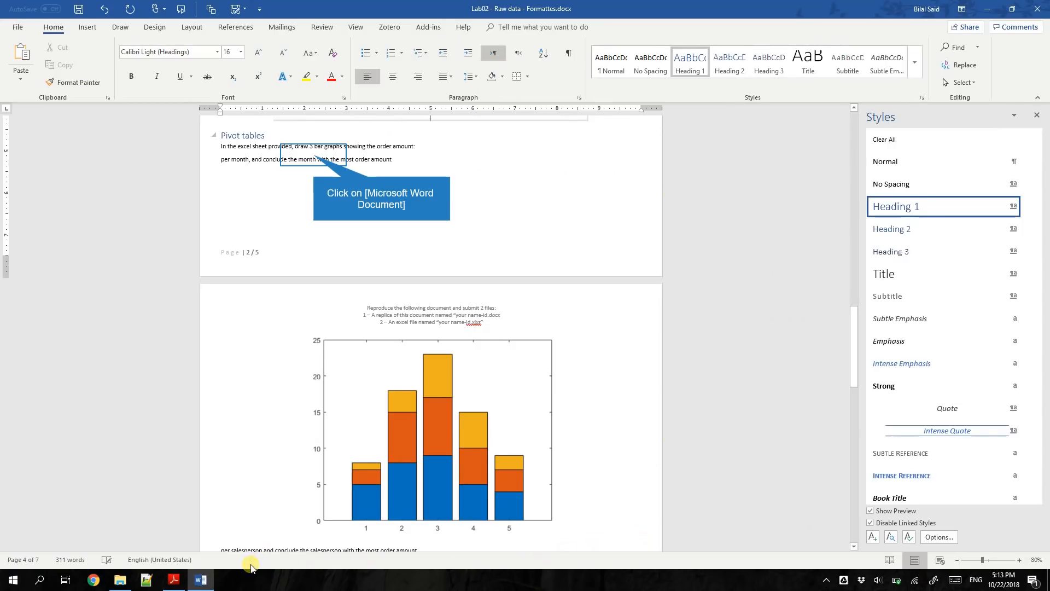
click(314, 155)
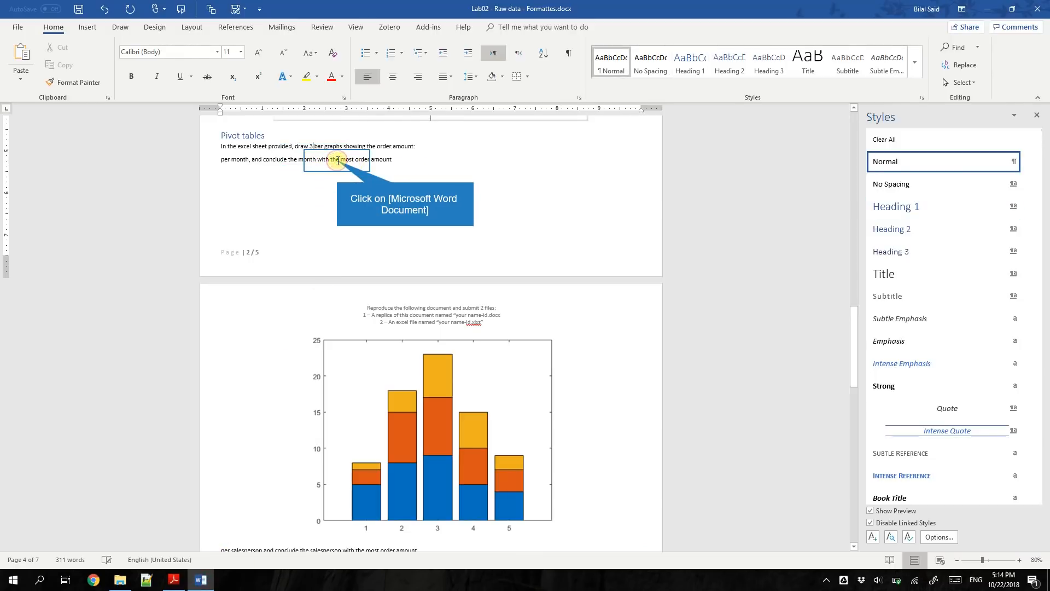
click(902, 231)
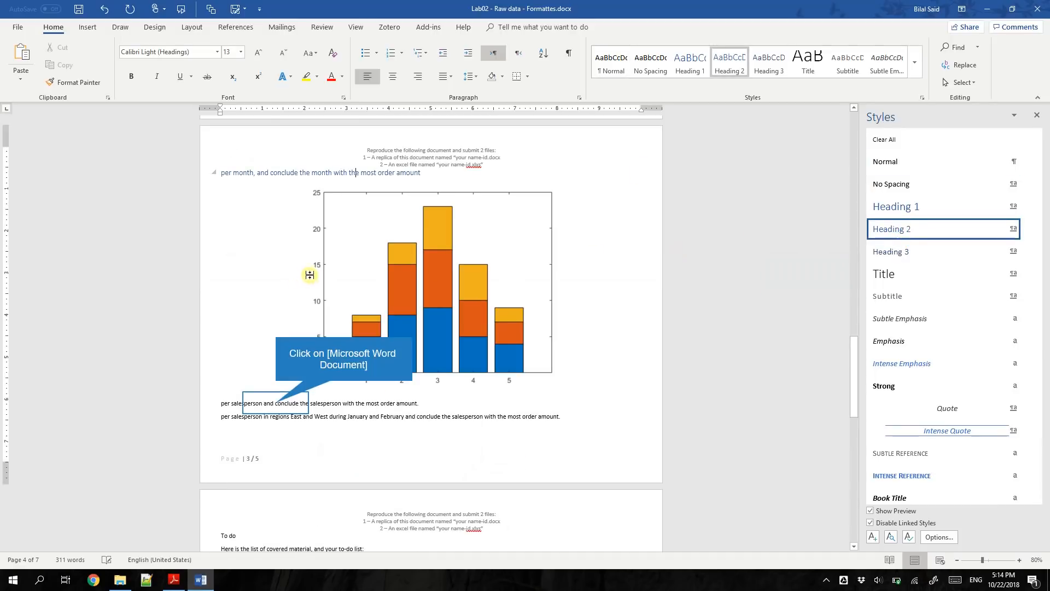
click(277, 403)
click(892, 230)
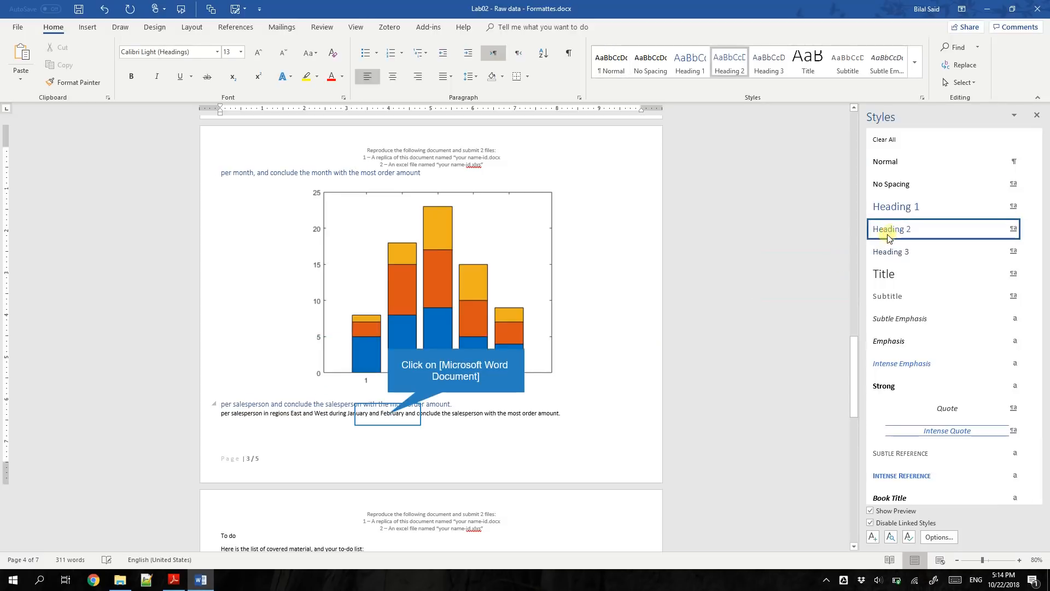
click(389, 415)
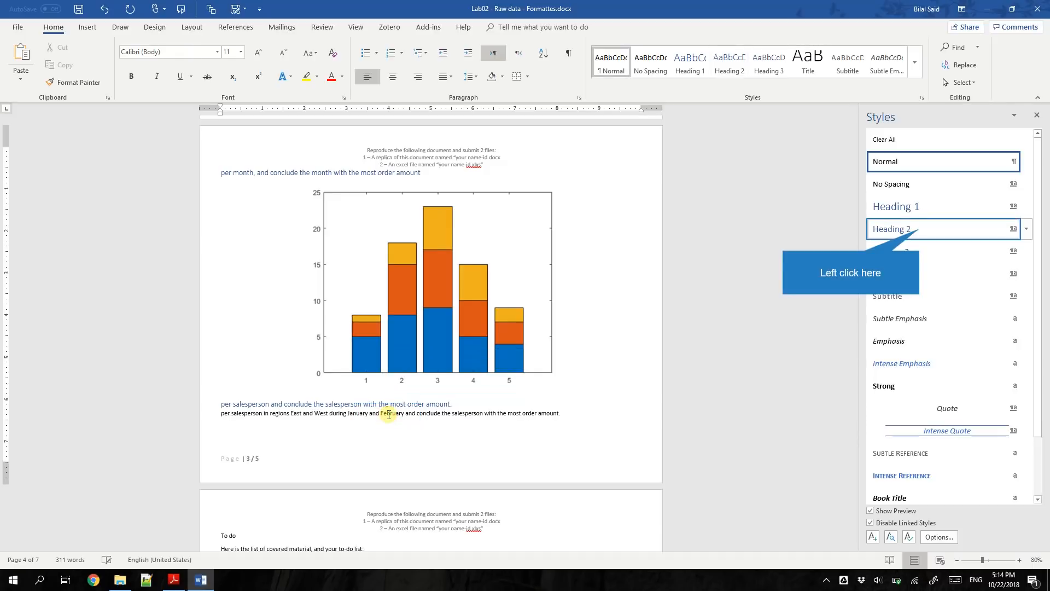
click(921, 231)
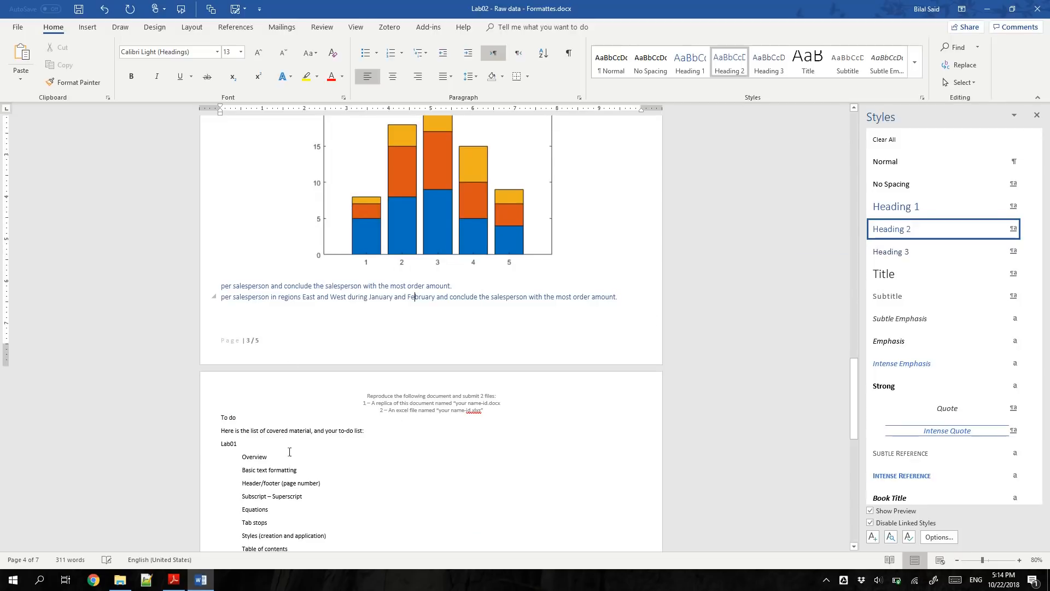
Step: Apply the Heading 1 style to the "To do" line and check the heading structure against the PDF's last pages
click(261, 421)
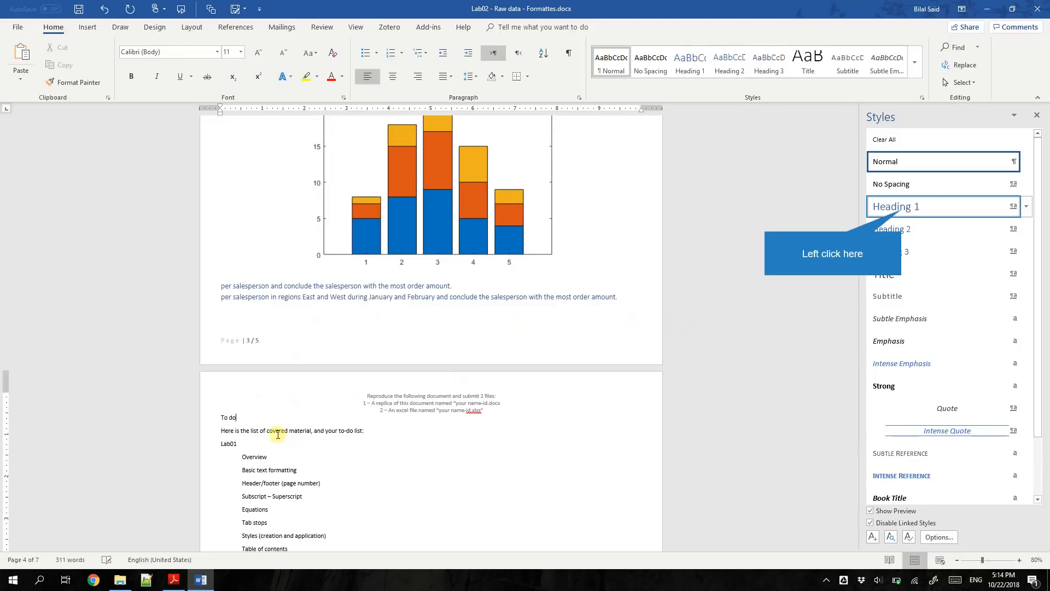
click(902, 211)
scroll(385, 504, up, 12)
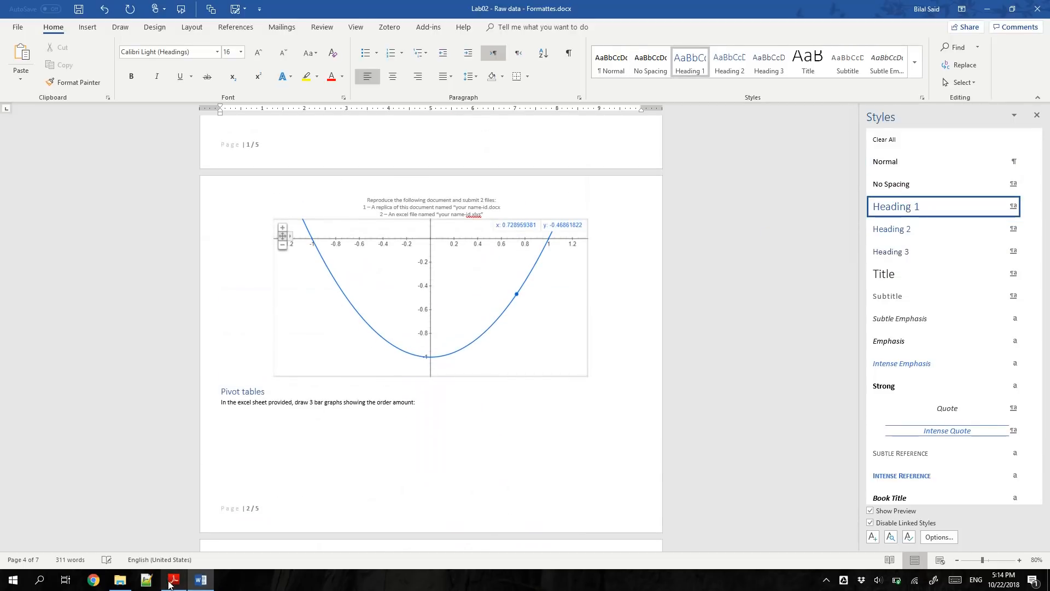
click(173, 581)
scroll(638, 376, down, 5)
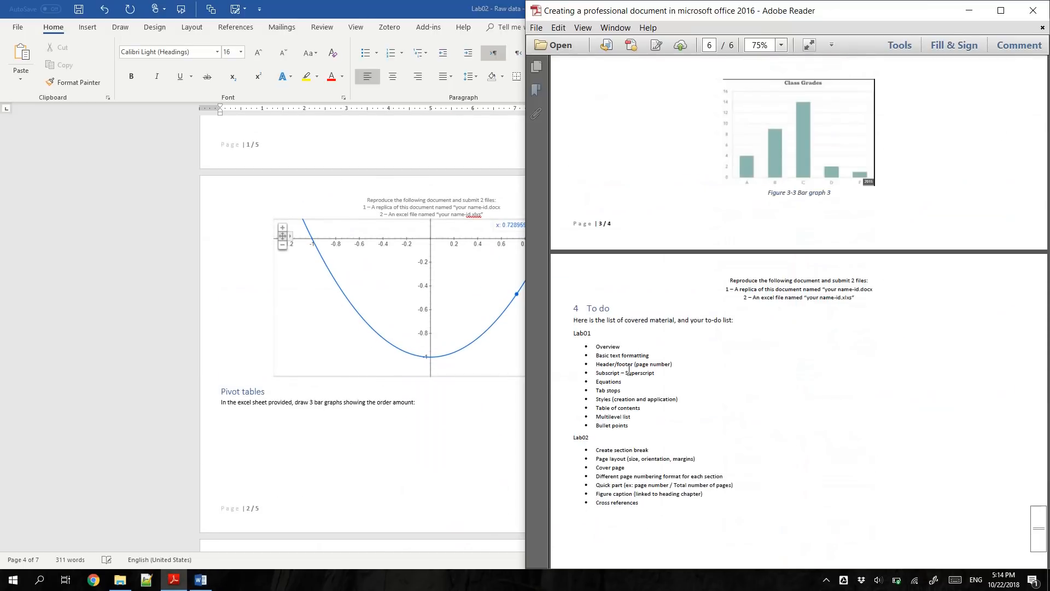
click(355, 408)
Step: Replace the "ToC" placeholder on the second page with an Automatic Table 2 table of contents
scroll(604, 280, up, 10)
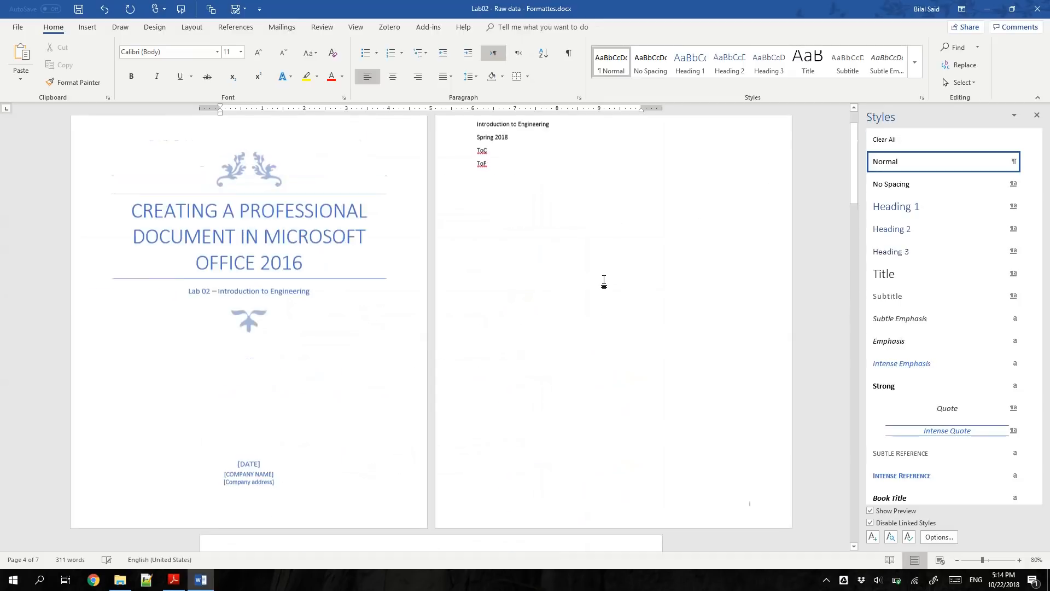
scroll(602, 281, down, 8)
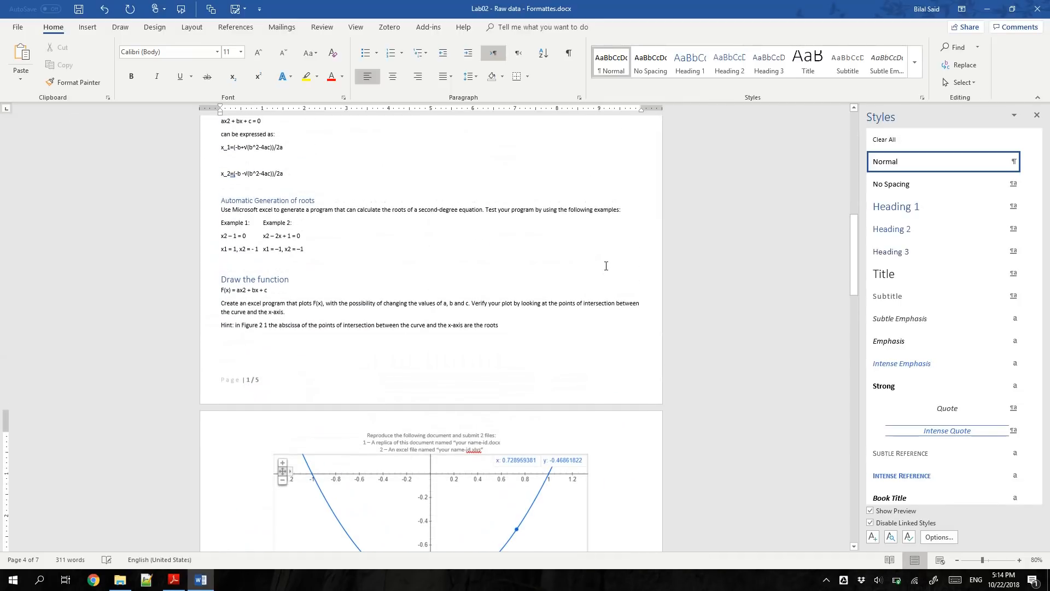
scroll(606, 265, up, 6)
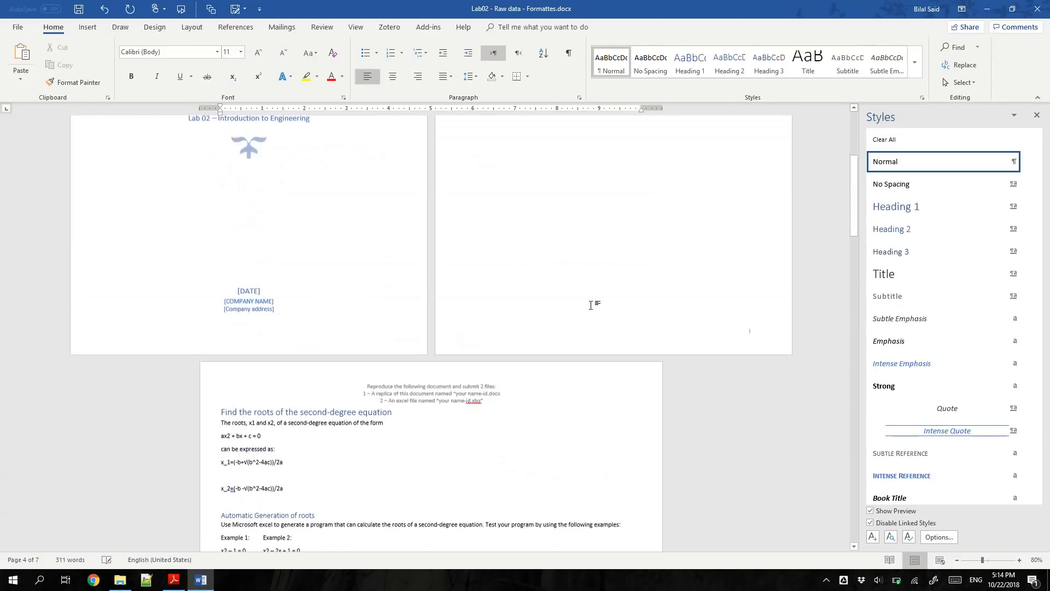
scroll(592, 303, up, 4)
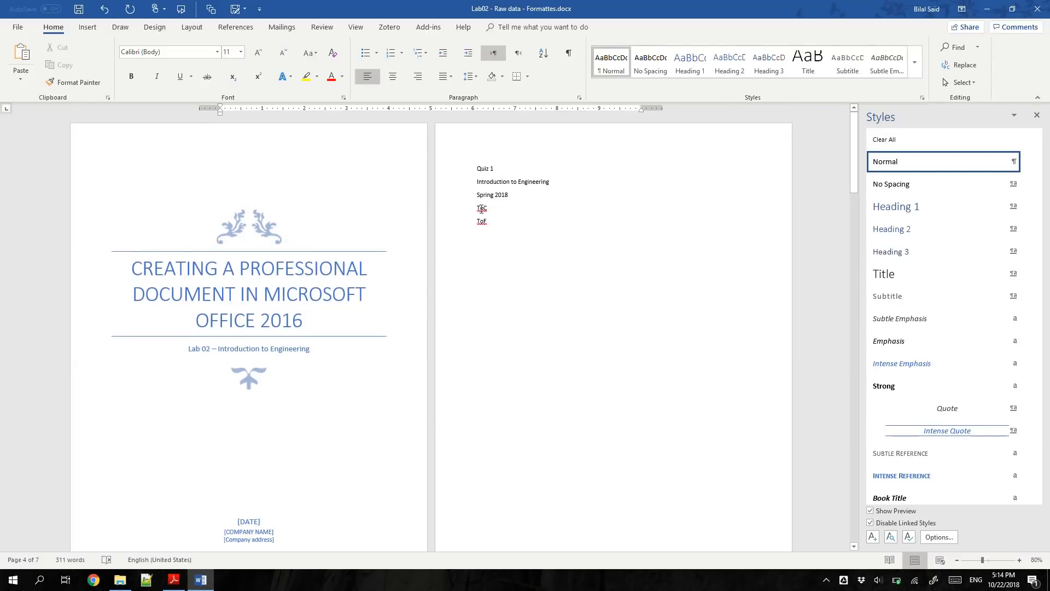
double_click(482, 209)
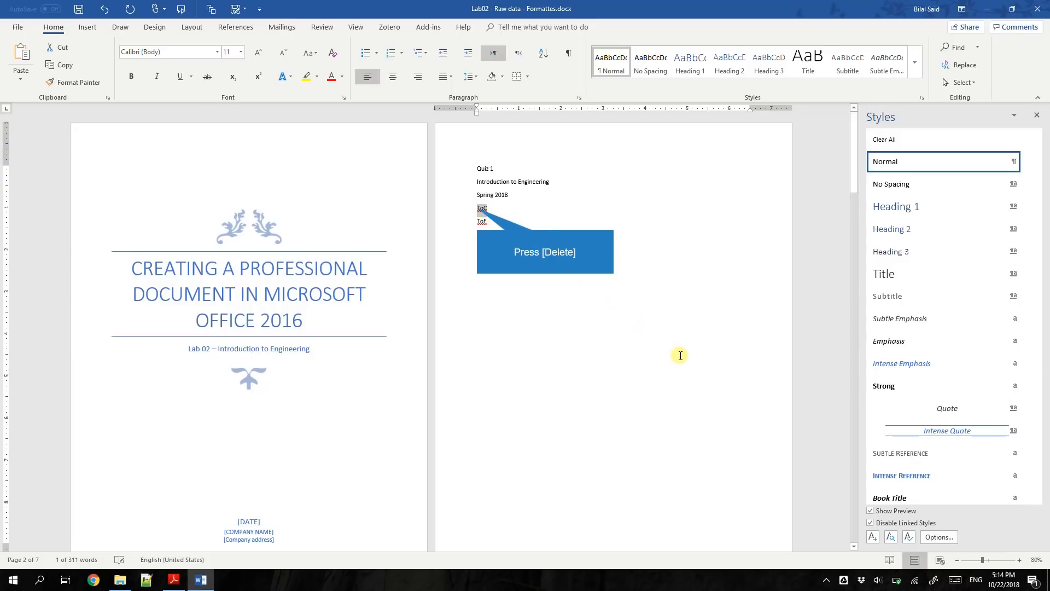
key(Delete)
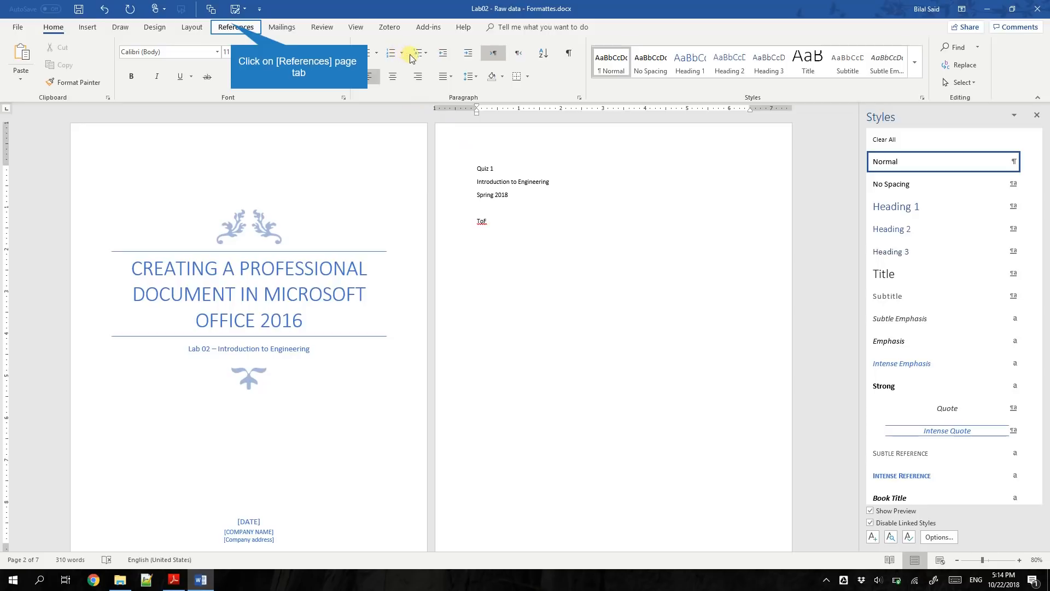
click(232, 28)
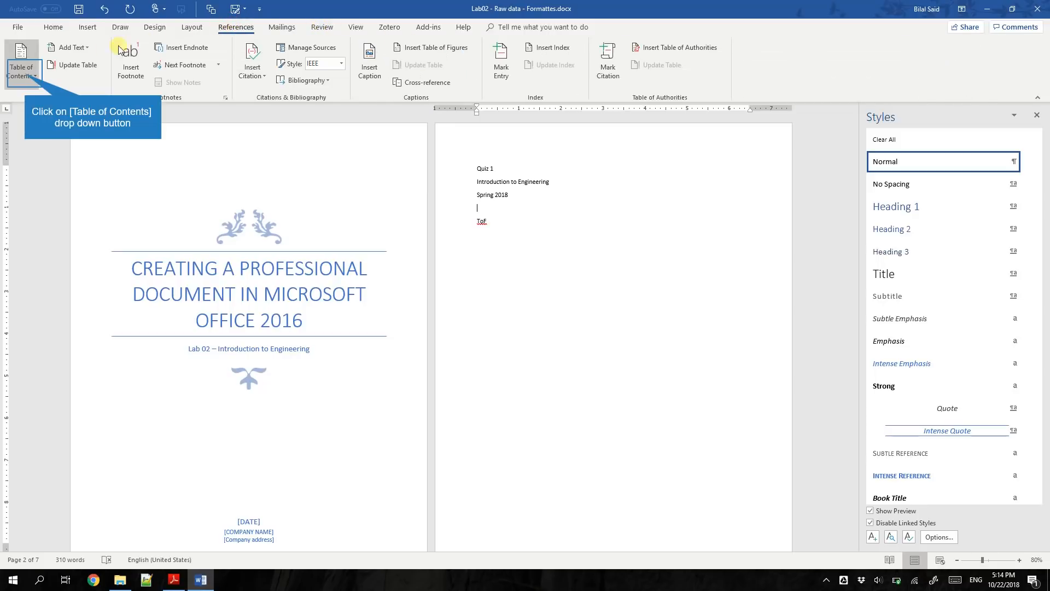
click(26, 76)
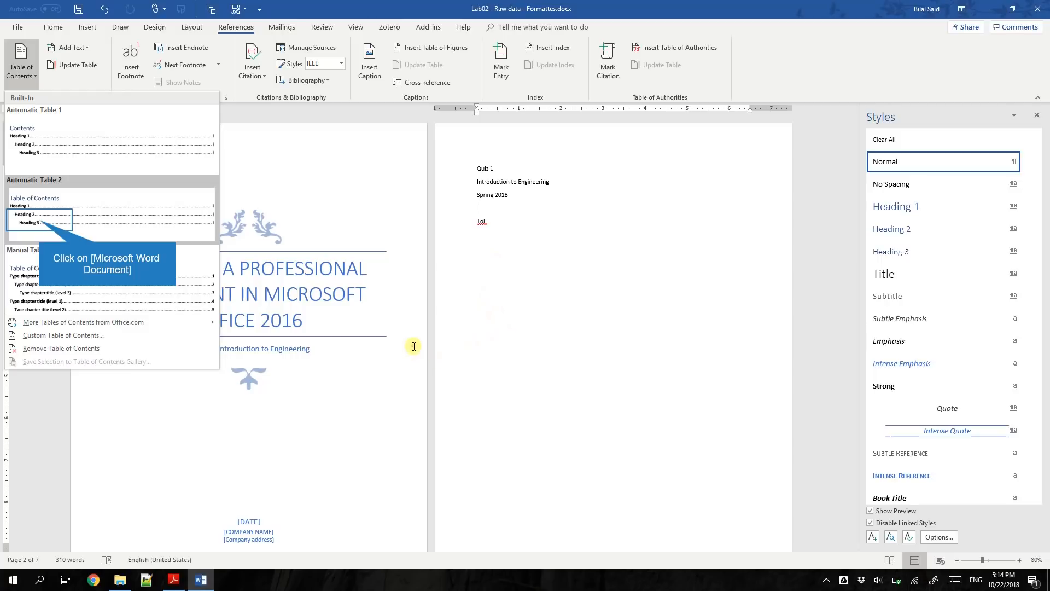
click(39, 219)
Step: Open a new multilevel list definition with all options for the "Find the roots of the second-degree equation" heading and check the PDF's numbering
scroll(499, 315, down, 6)
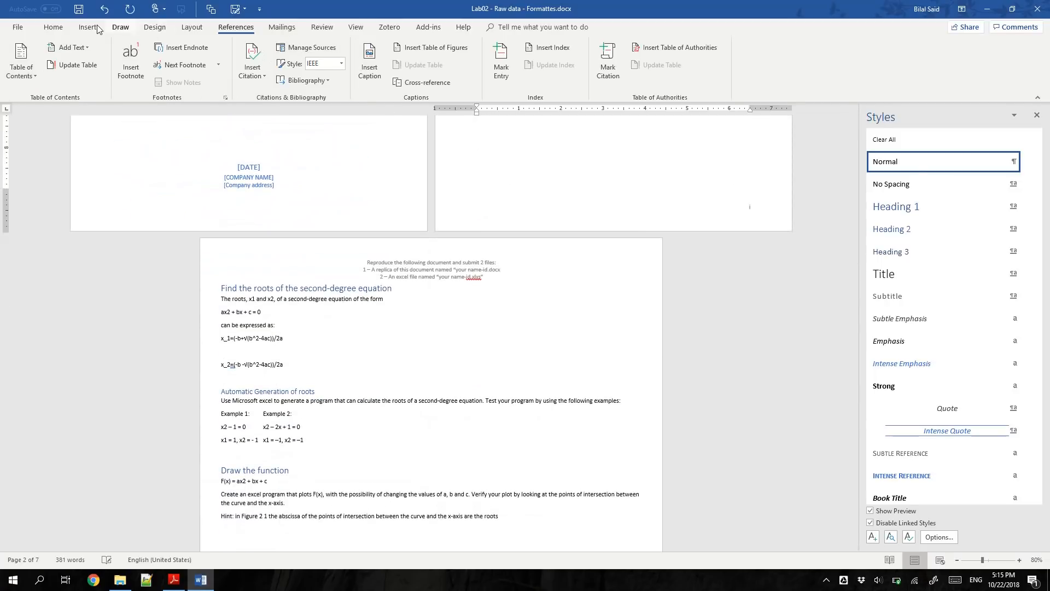
click(53, 27)
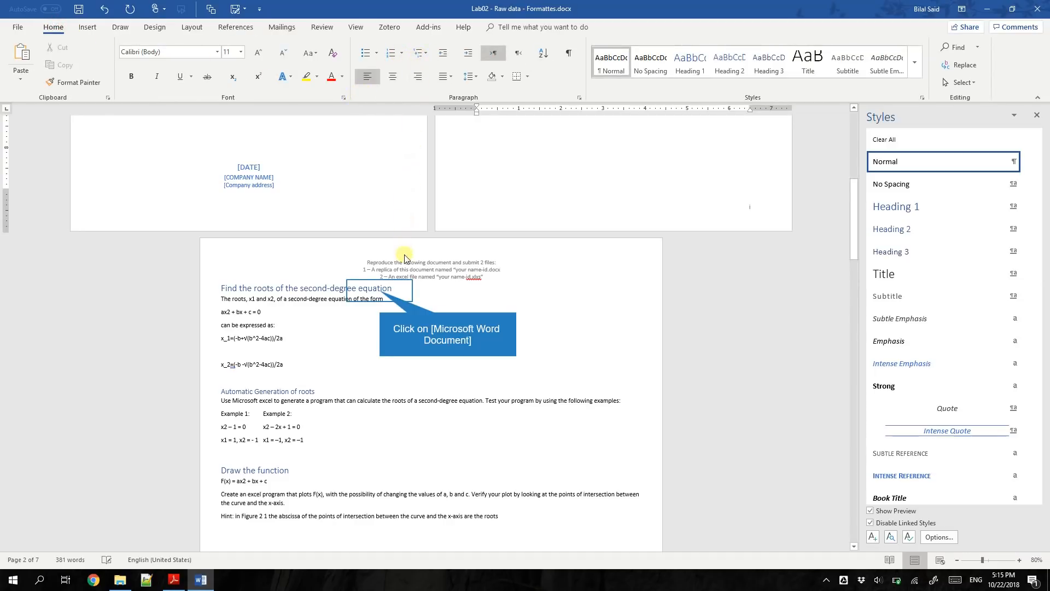
click(380, 291)
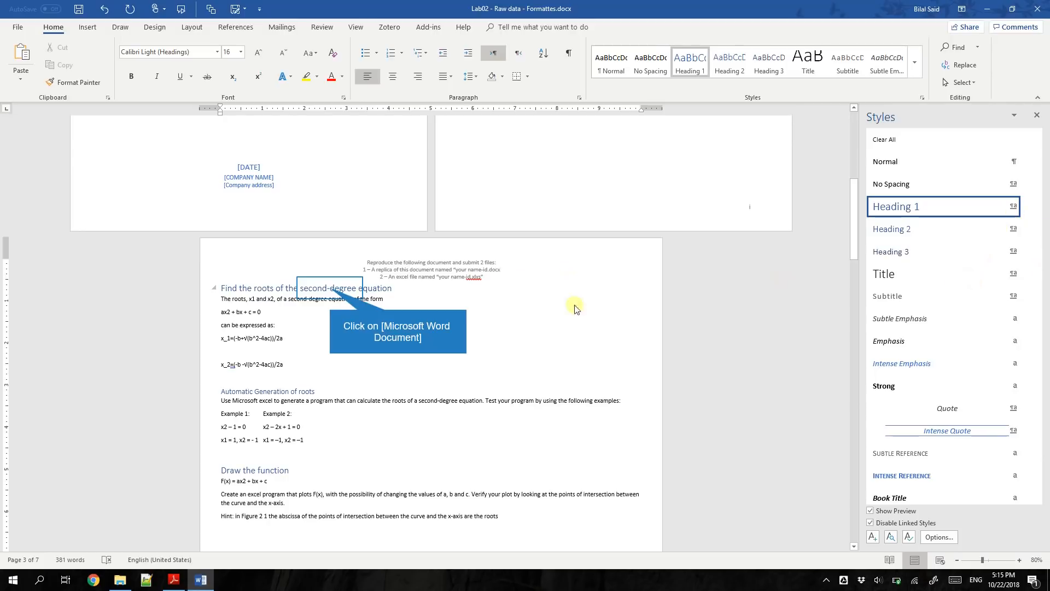
click(331, 289)
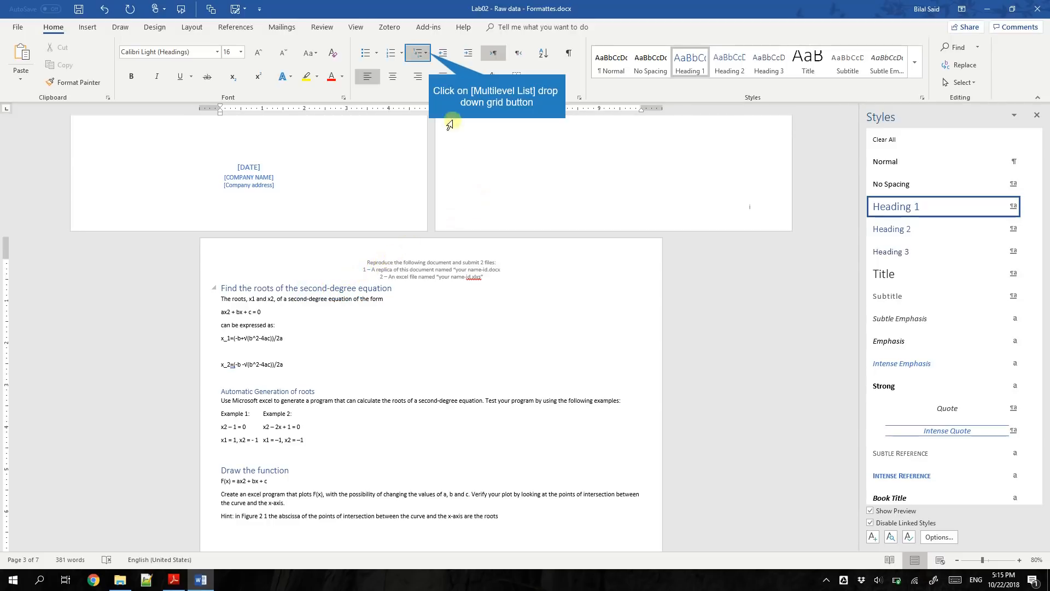
click(429, 54)
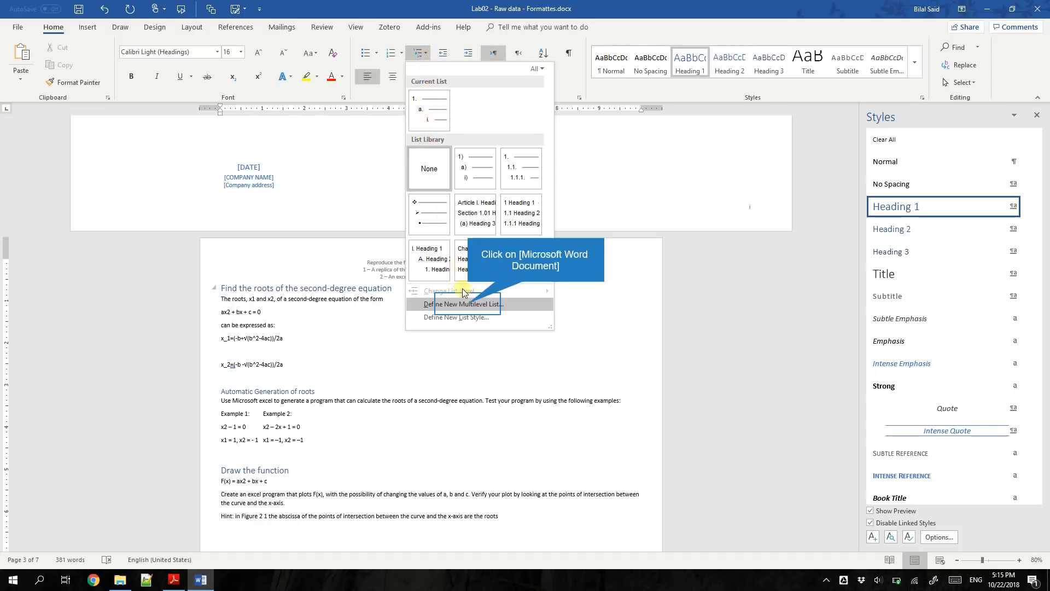
click(468, 305)
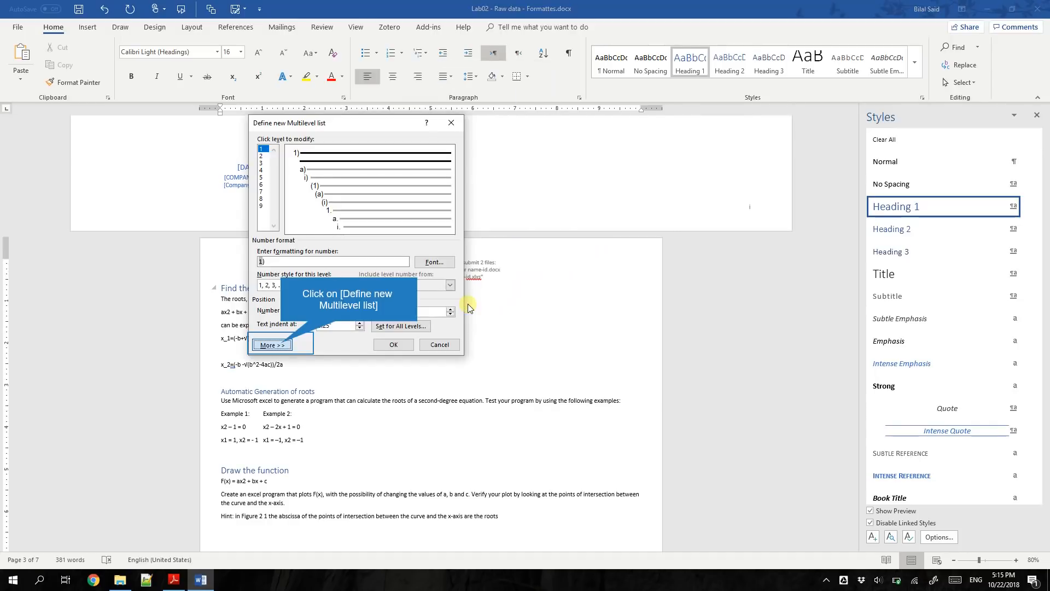
click(281, 346)
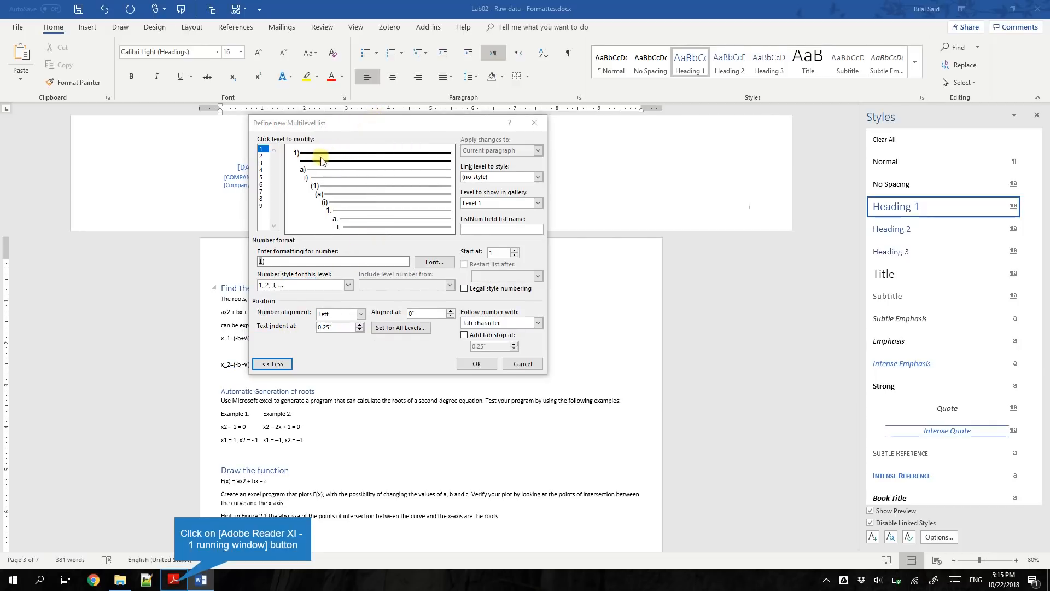
click(174, 580)
scroll(806, 311, up, 5)
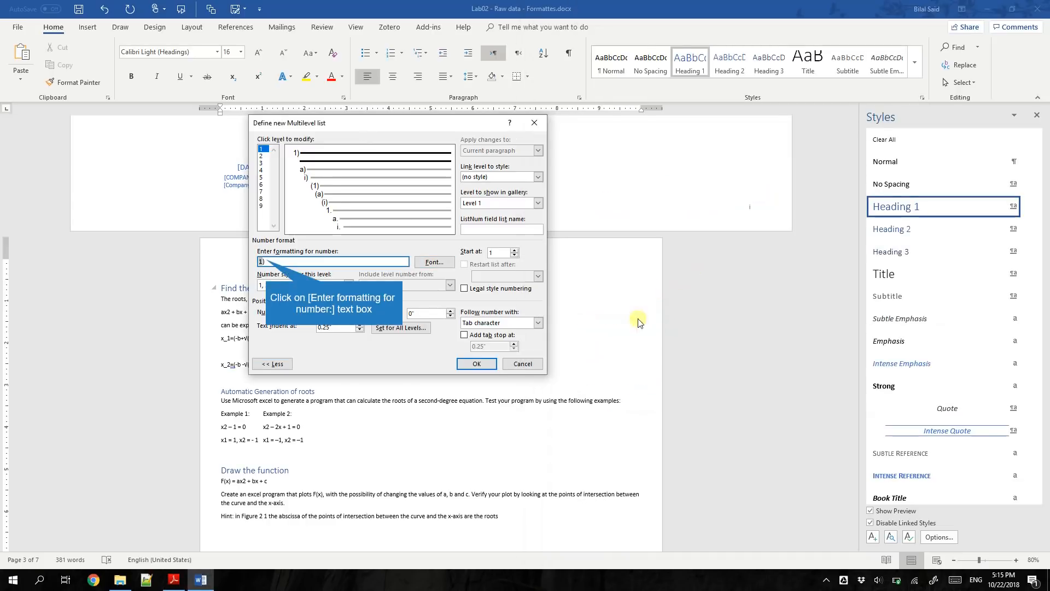
Step: Set the level 1 number format to a plain 1 without the parenthesis and link the level to Heading 1
click(362, 123)
click(266, 260)
key(BackSpace)
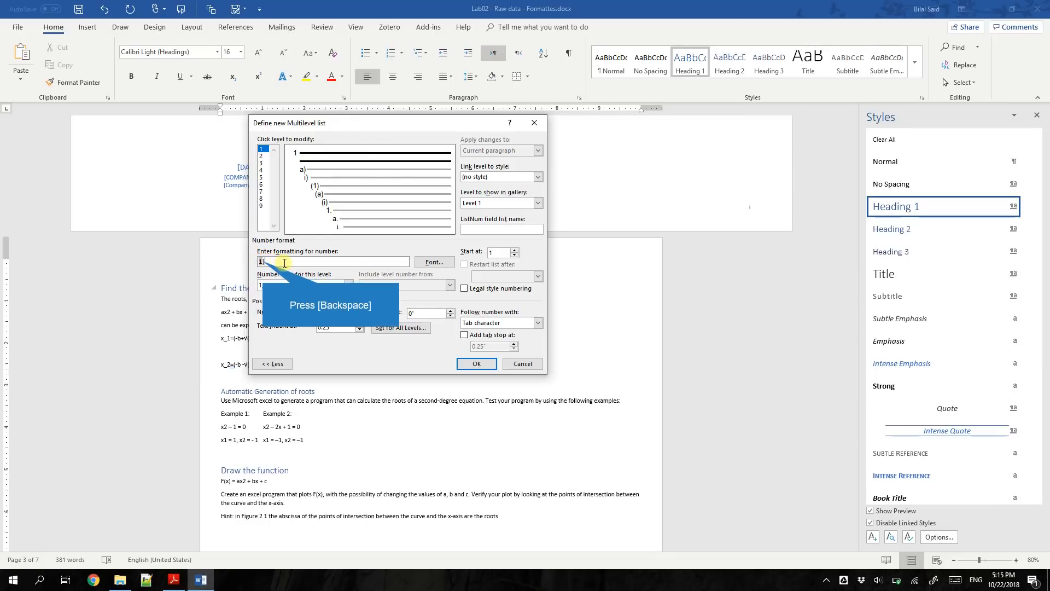
key(BackSpace)
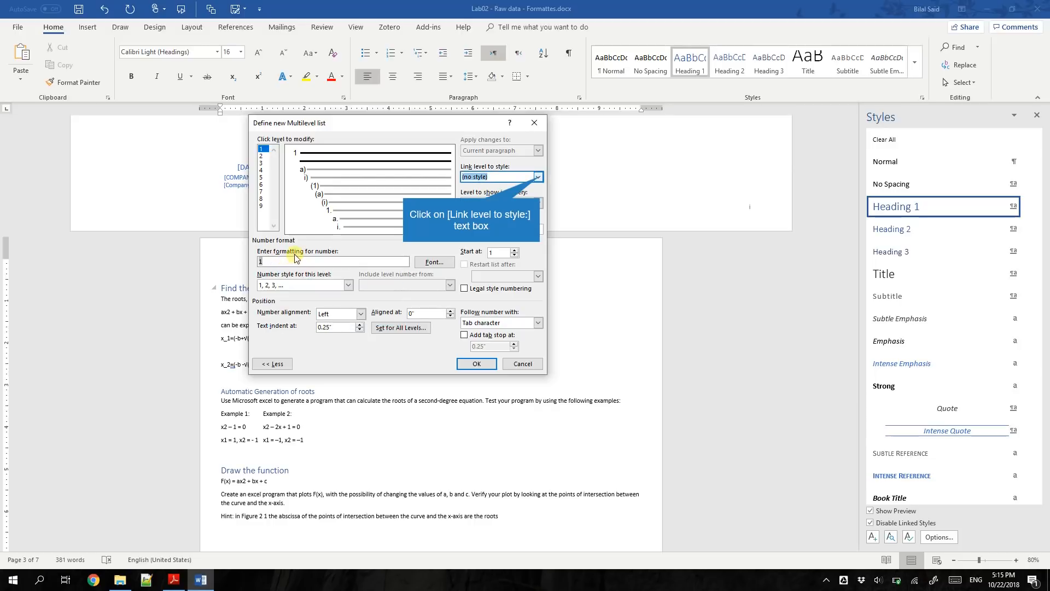
click(540, 176)
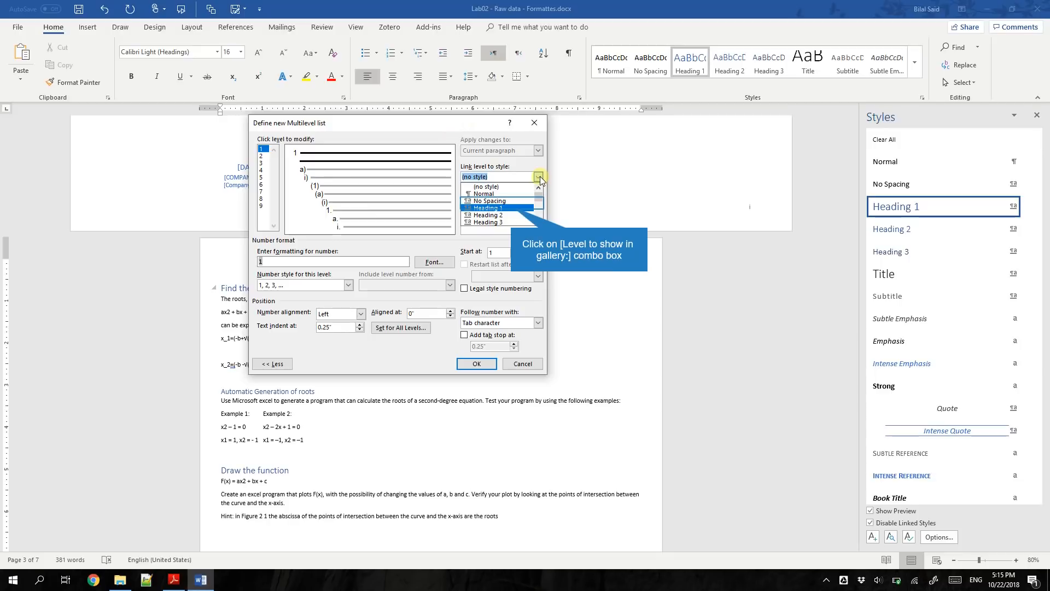
click(513, 209)
Step: Link level 2 to Heading 2 and number it in 1, 2, 3 style without the closing parenthesis
click(273, 154)
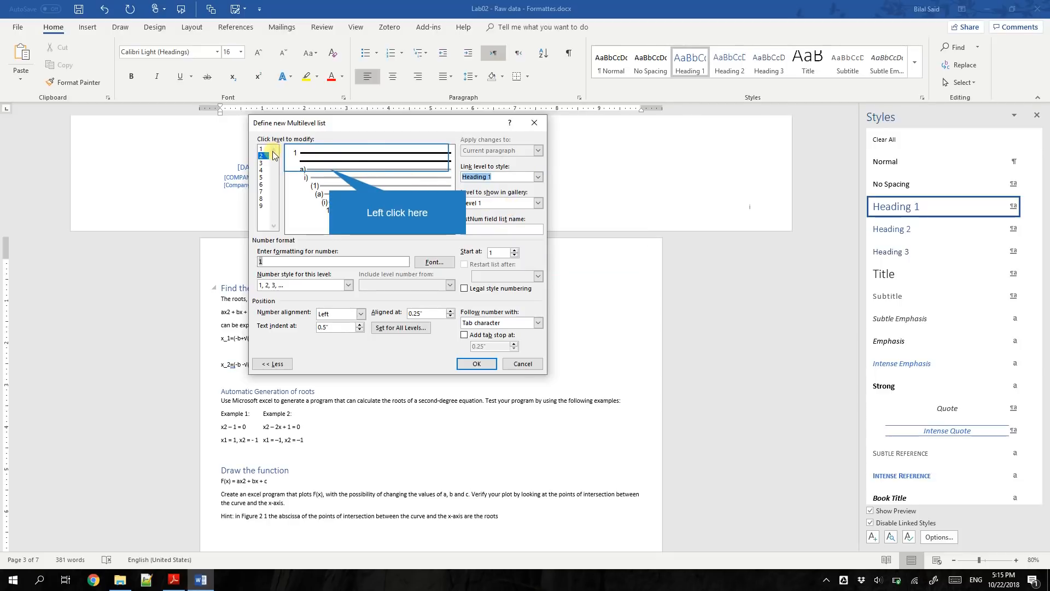
click(327, 169)
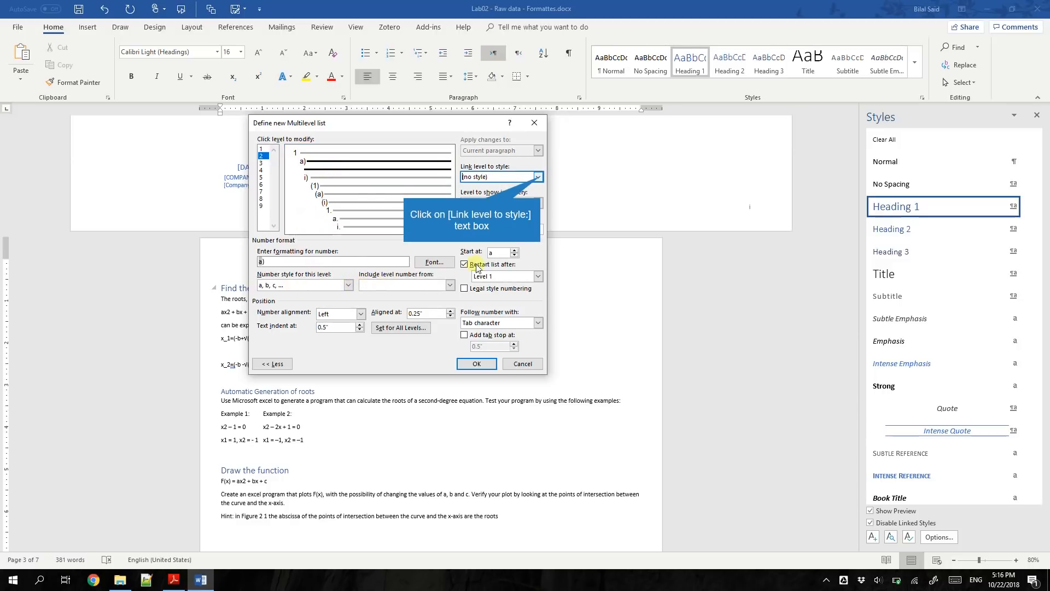
click(539, 176)
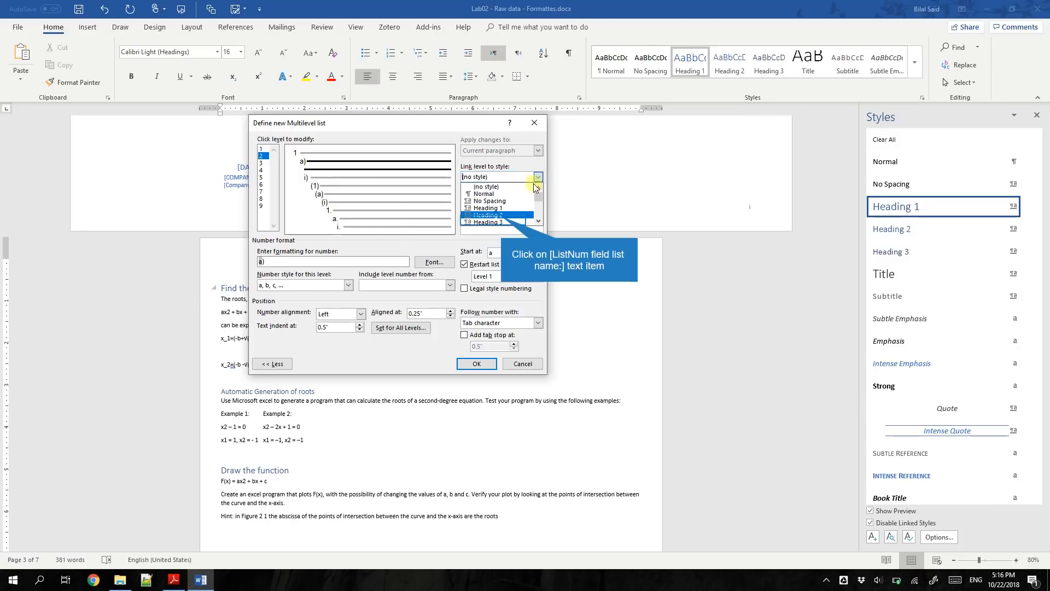
click(501, 216)
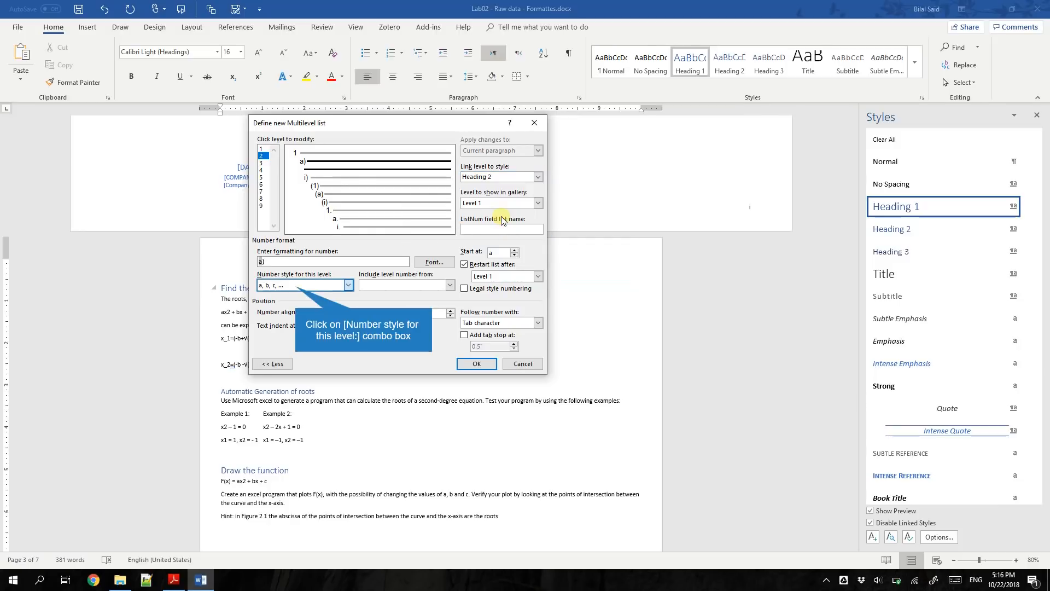
click(295, 285)
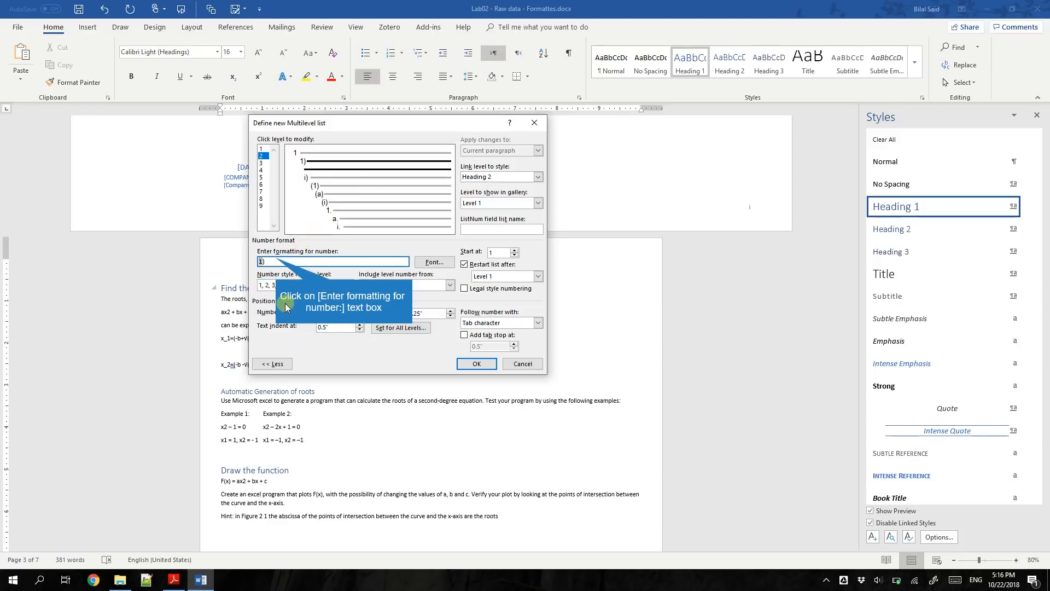
click(277, 258)
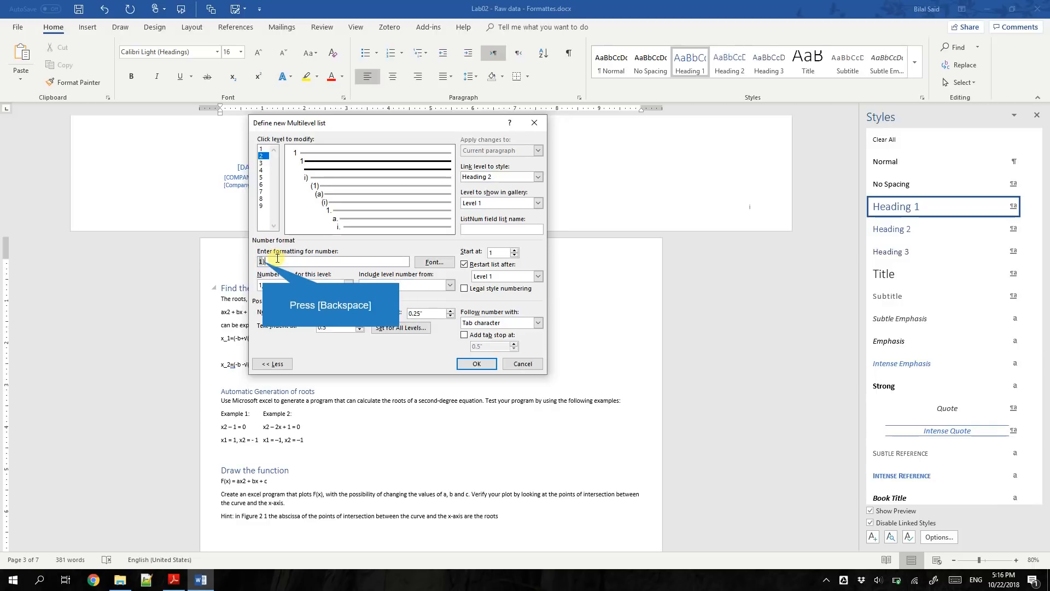
key(BackSpace)
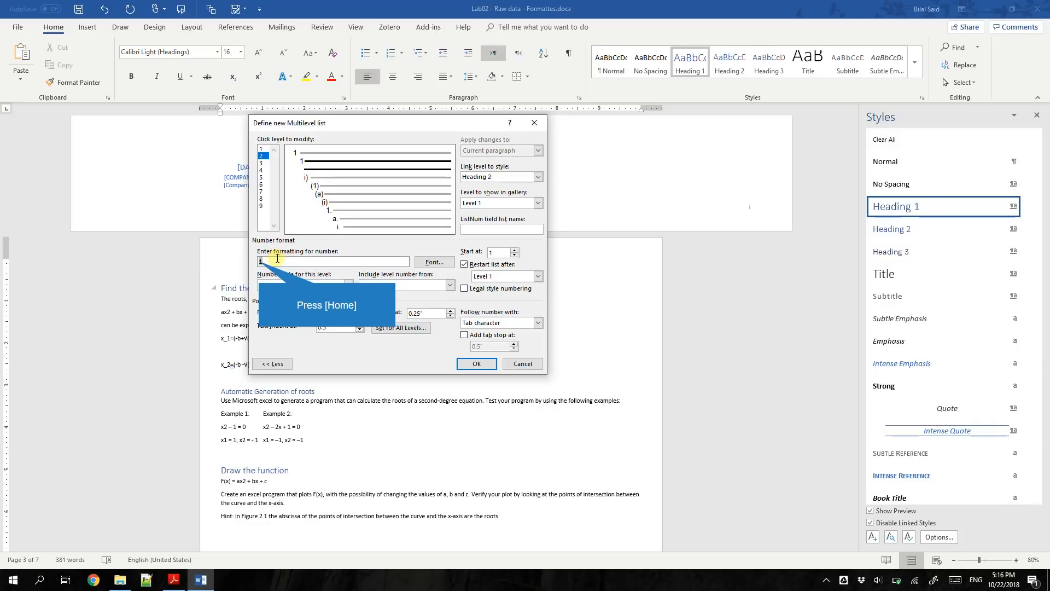
Step: Include the level 1 number and a period before the level 2 number for a 1.1 format, and apply the list definition
key(Home)
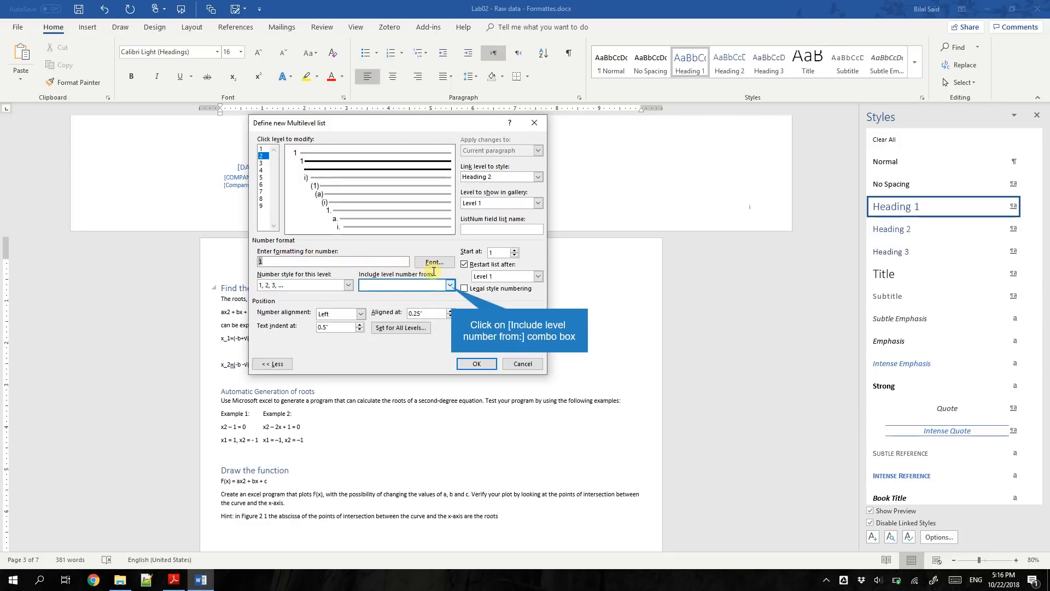
click(450, 286)
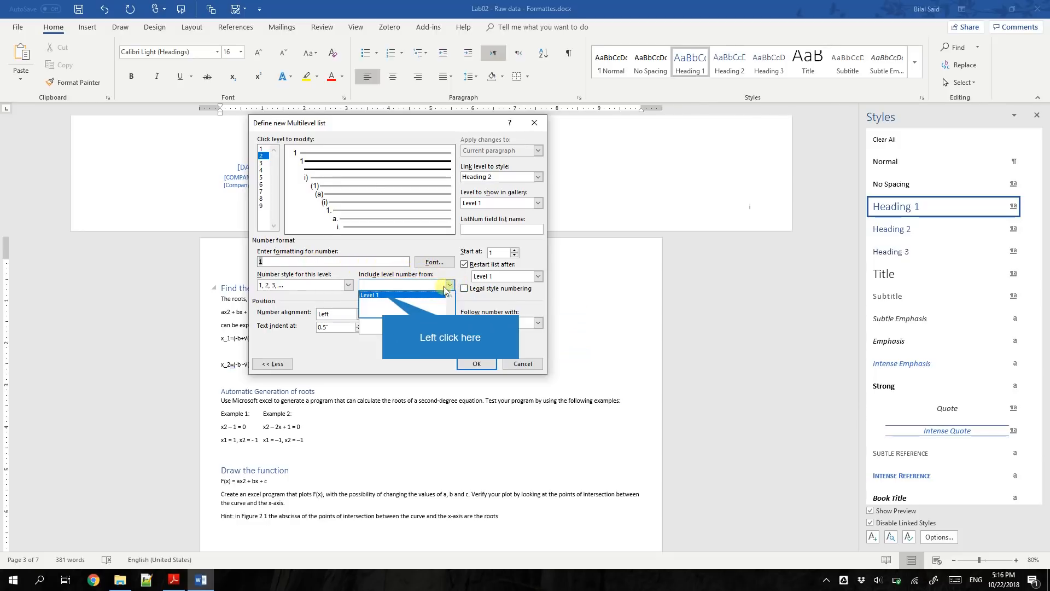
click(383, 296)
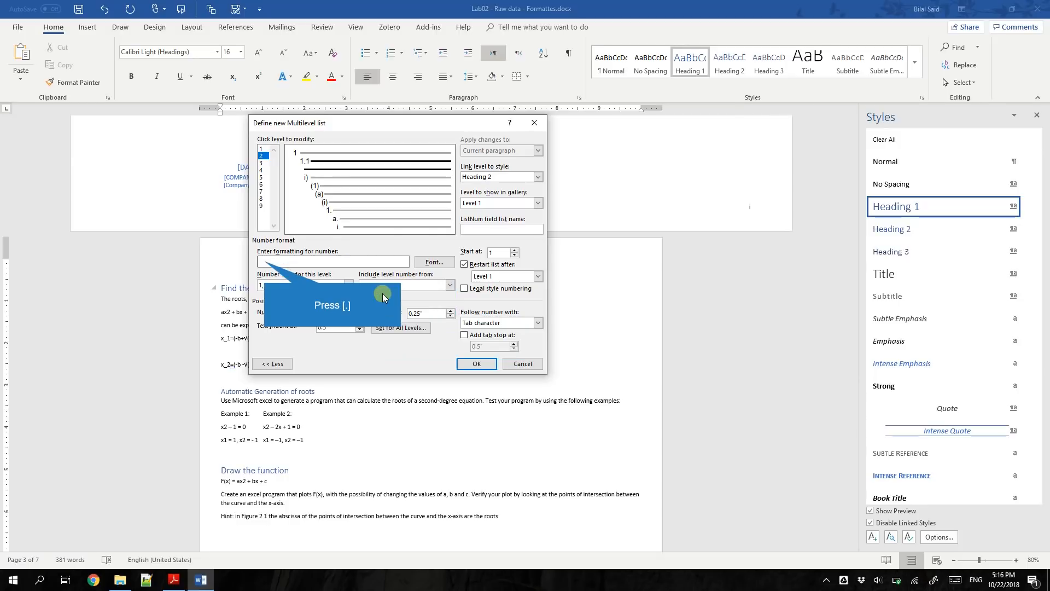
text(.1)
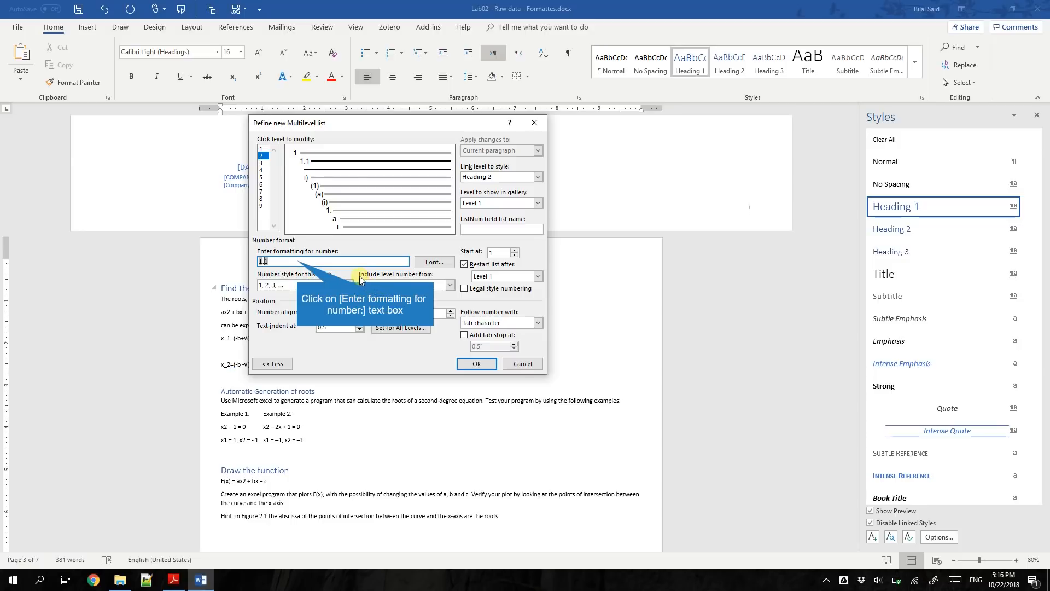
click(298, 261)
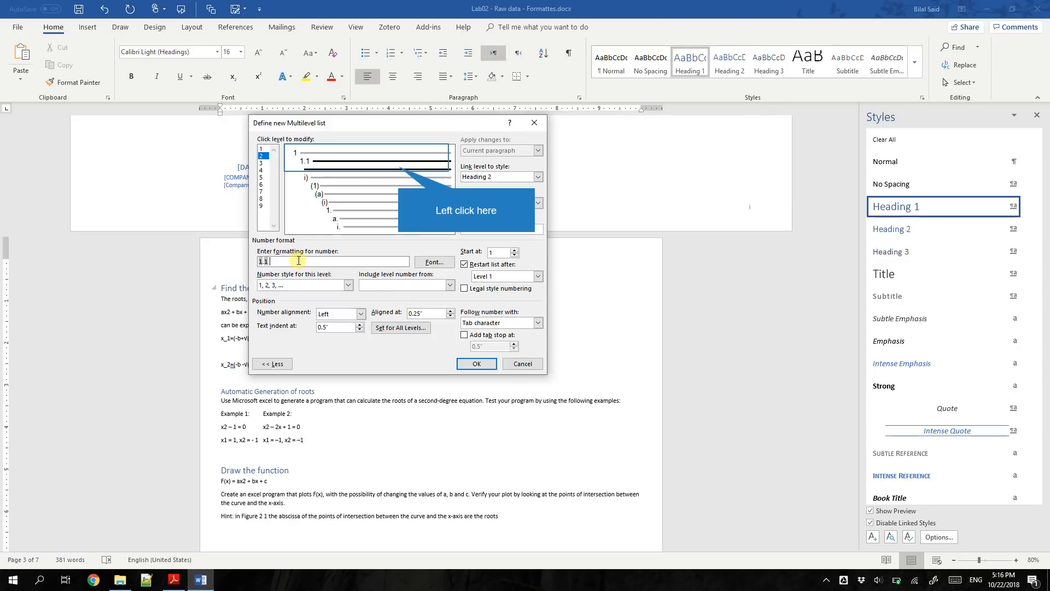
click(398, 166)
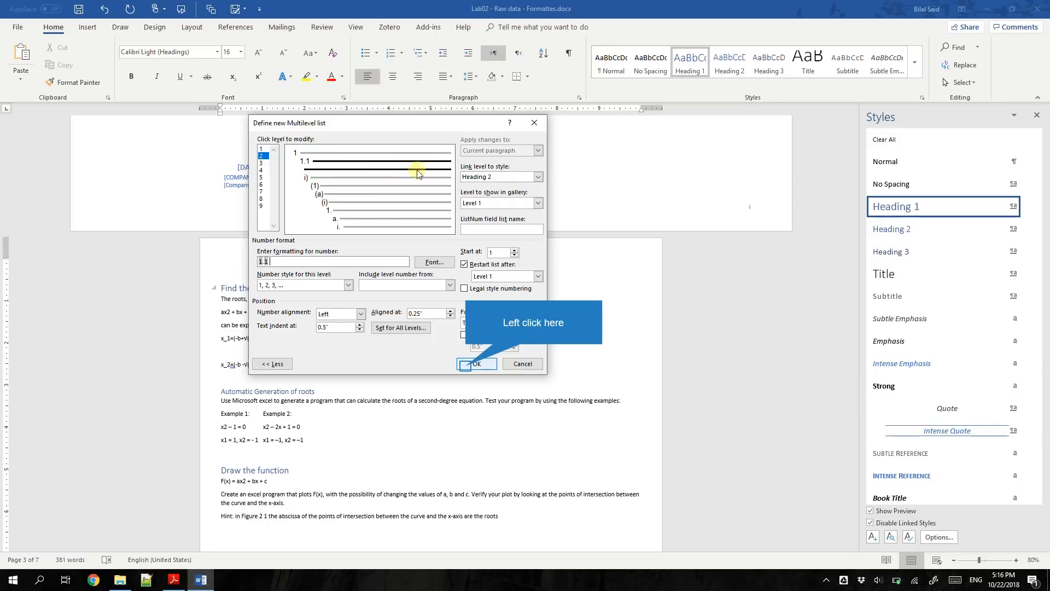
click(466, 364)
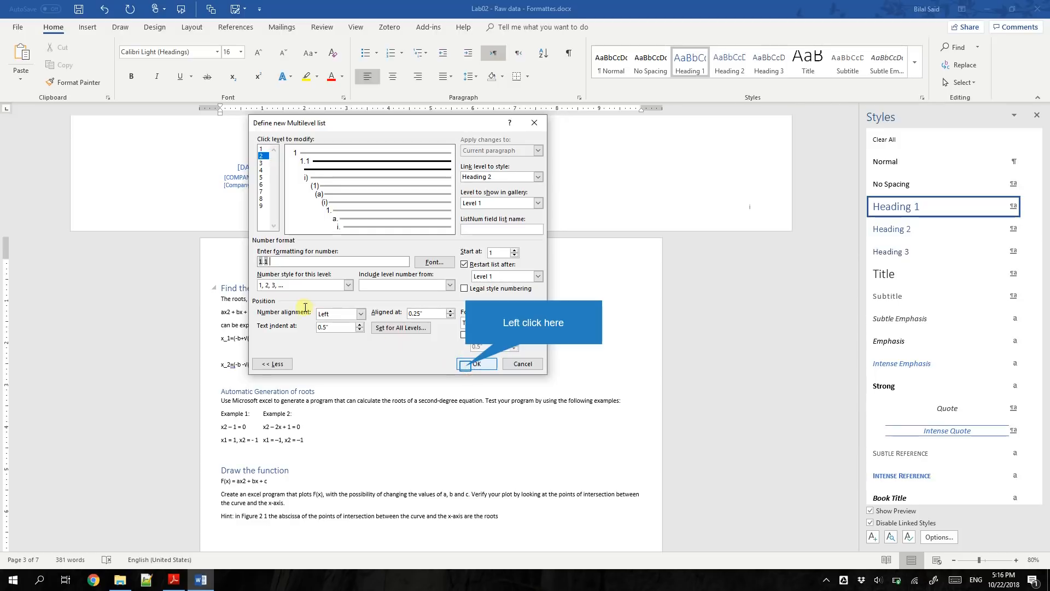
Step: Start a new caption for the parabola graph picture above the "Pivot tables" heading
scroll(300, 304, down, 6)
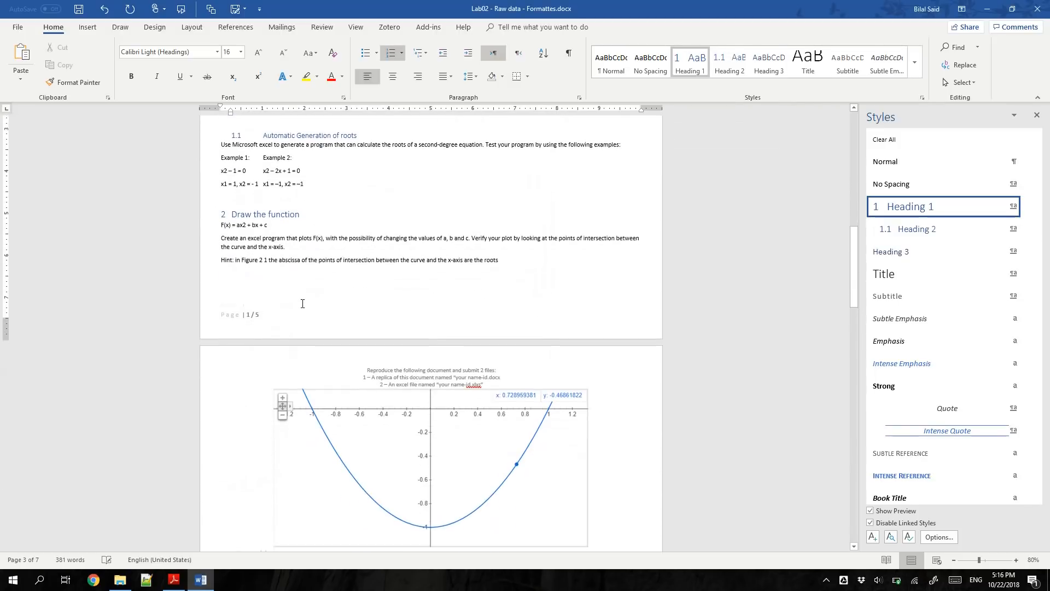
scroll(302, 304, down, 5)
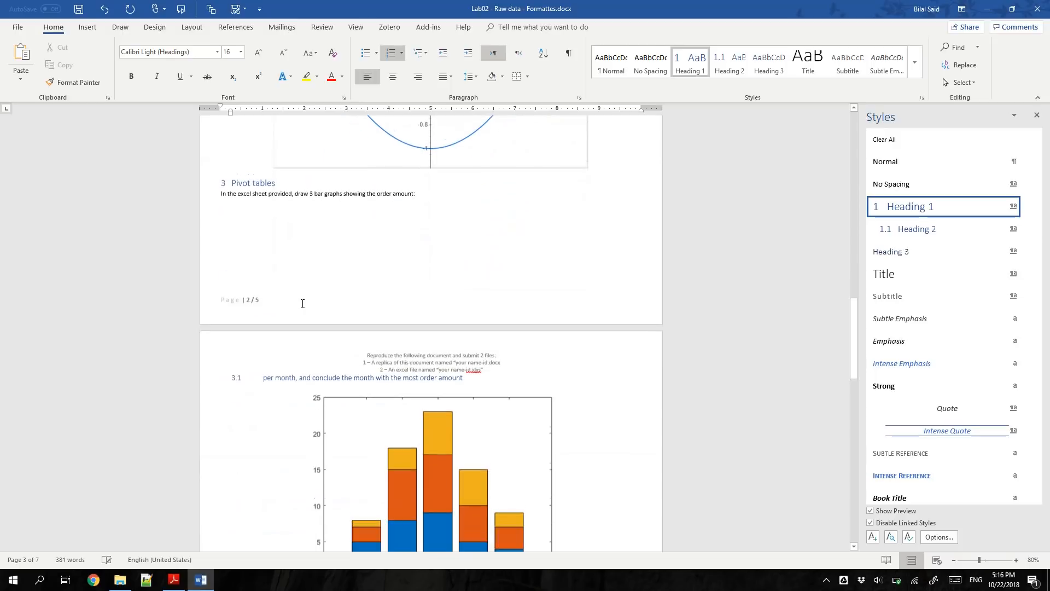
scroll(303, 304, up, 3)
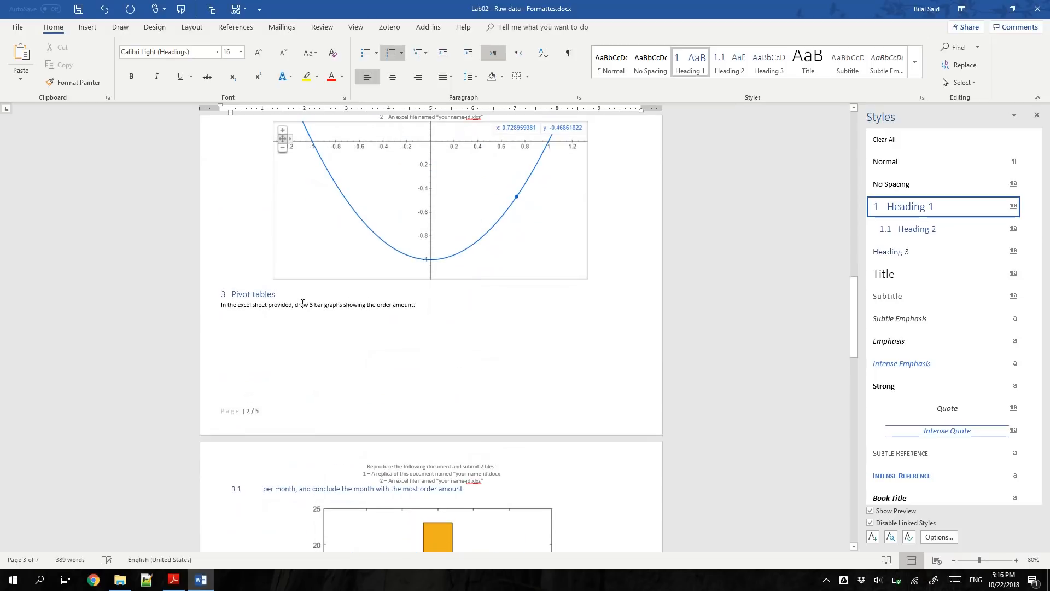
right_click(449, 276)
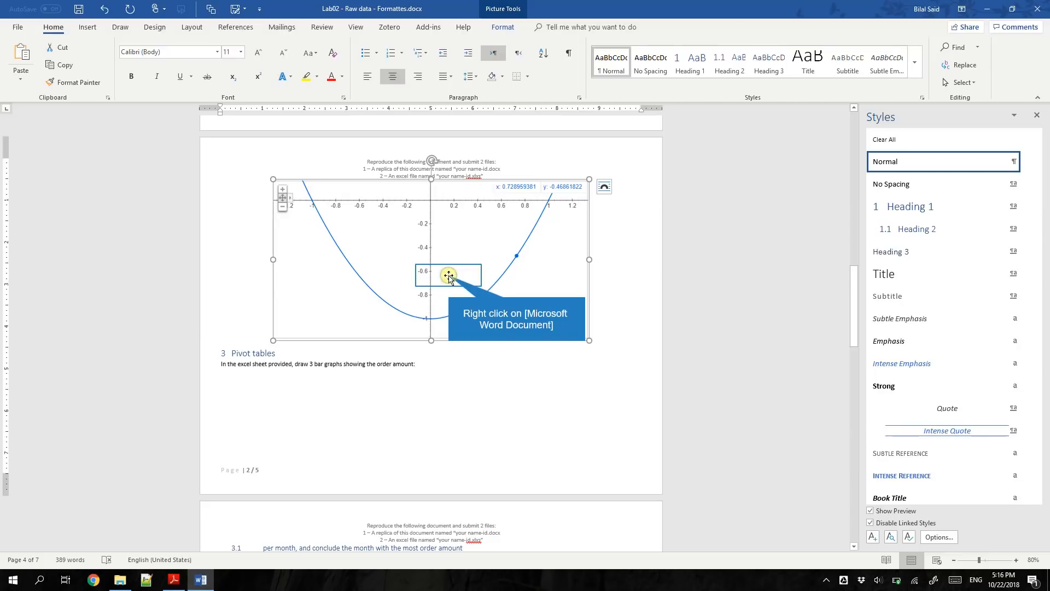
right_click(449, 276)
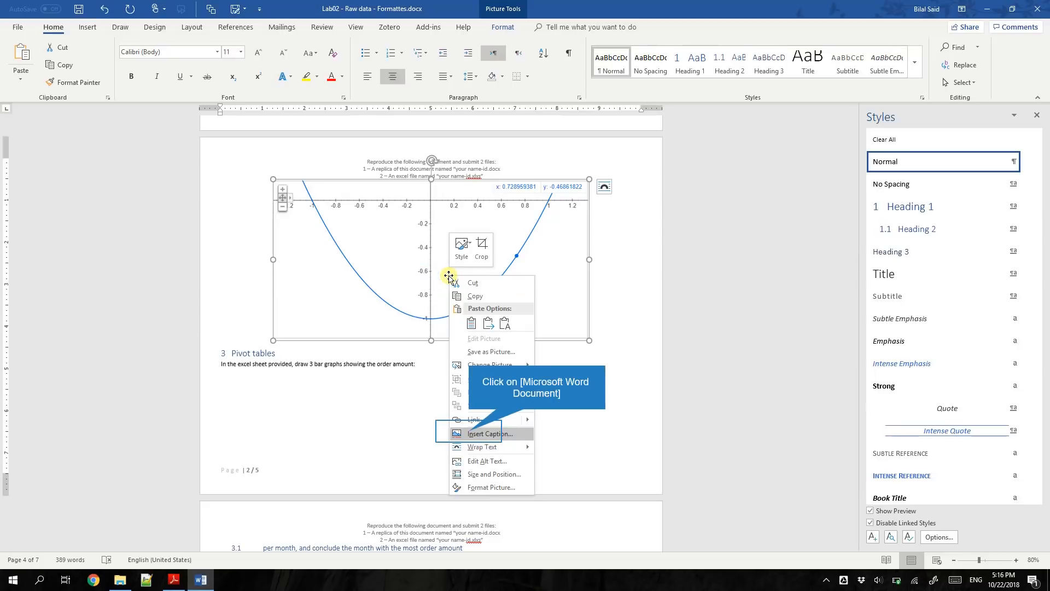
click(470, 433)
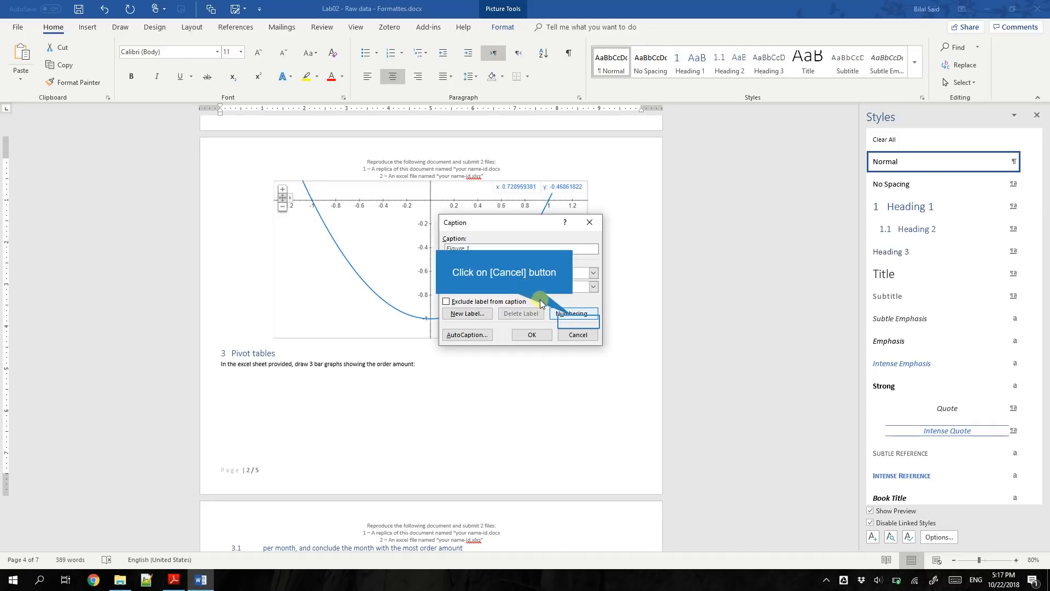
Step: Include the chapter number in the caption numbering, with chapters starting at Heading 1 and a hyphen as separator
click(573, 316)
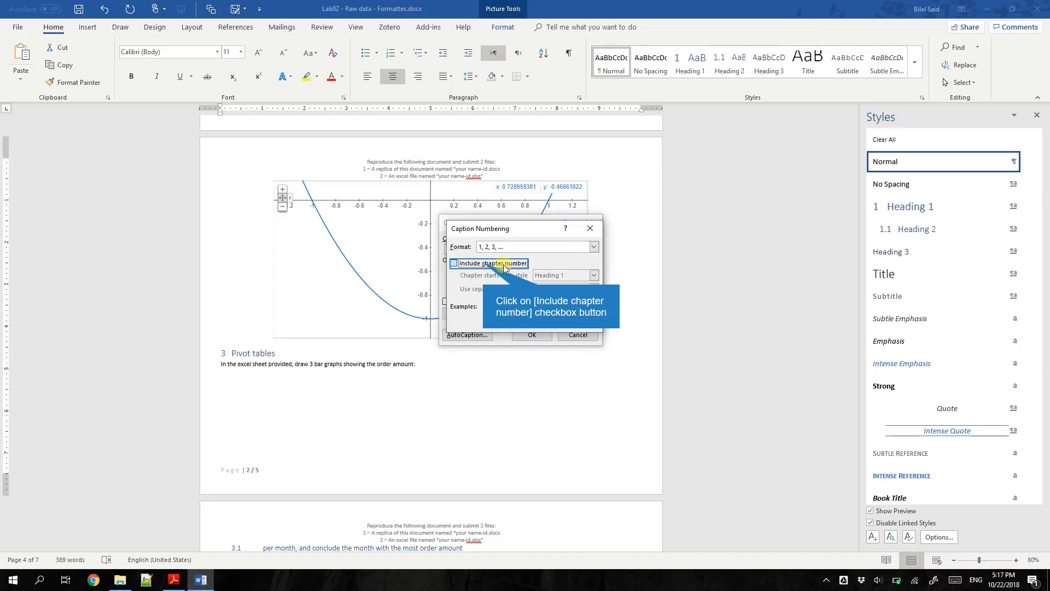
click(483, 263)
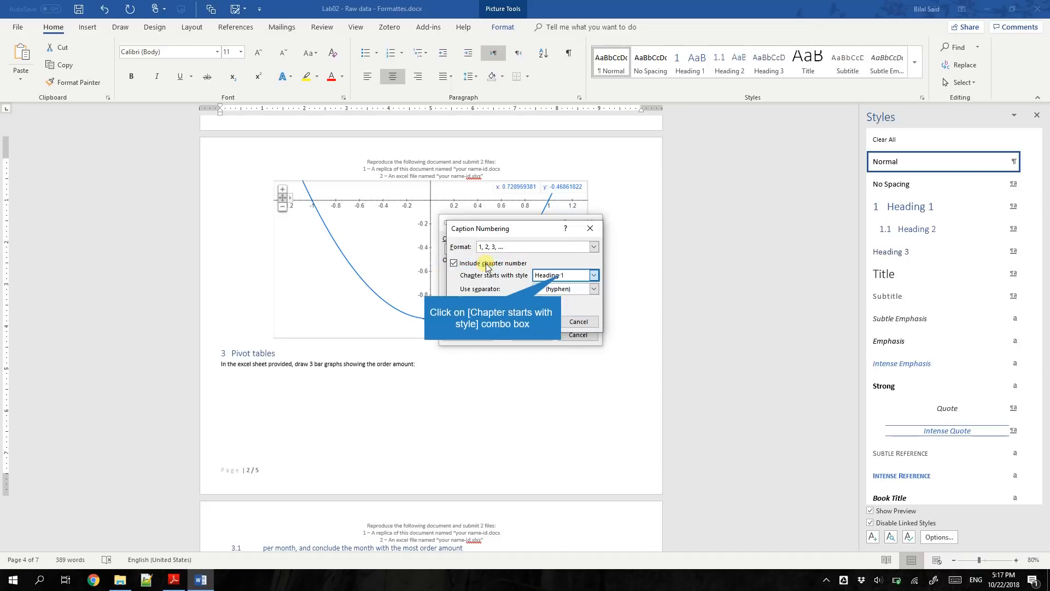
click(563, 277)
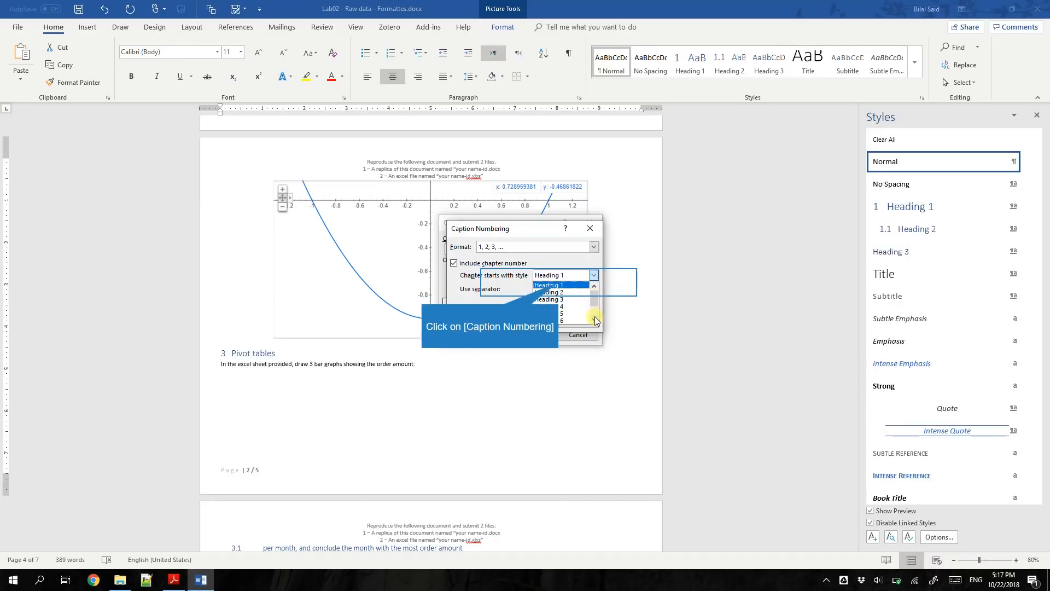
click(560, 285)
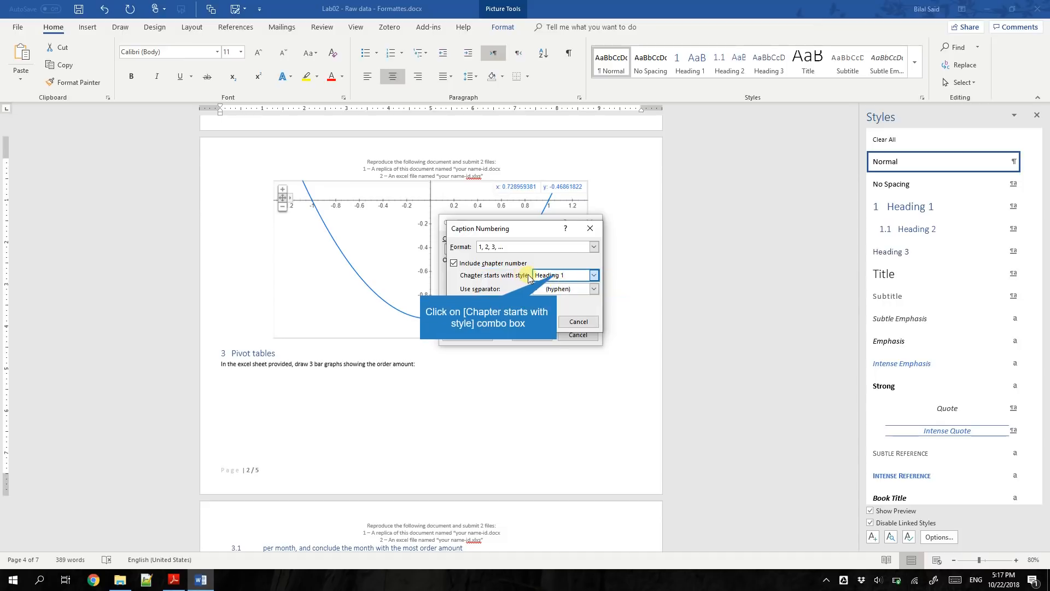
click(558, 276)
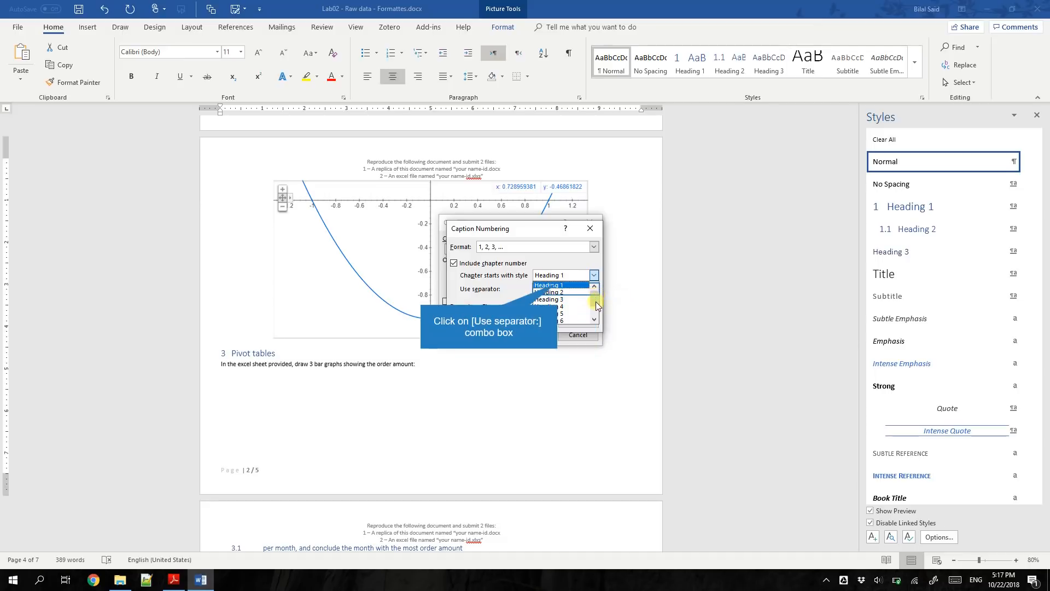
click(559, 287)
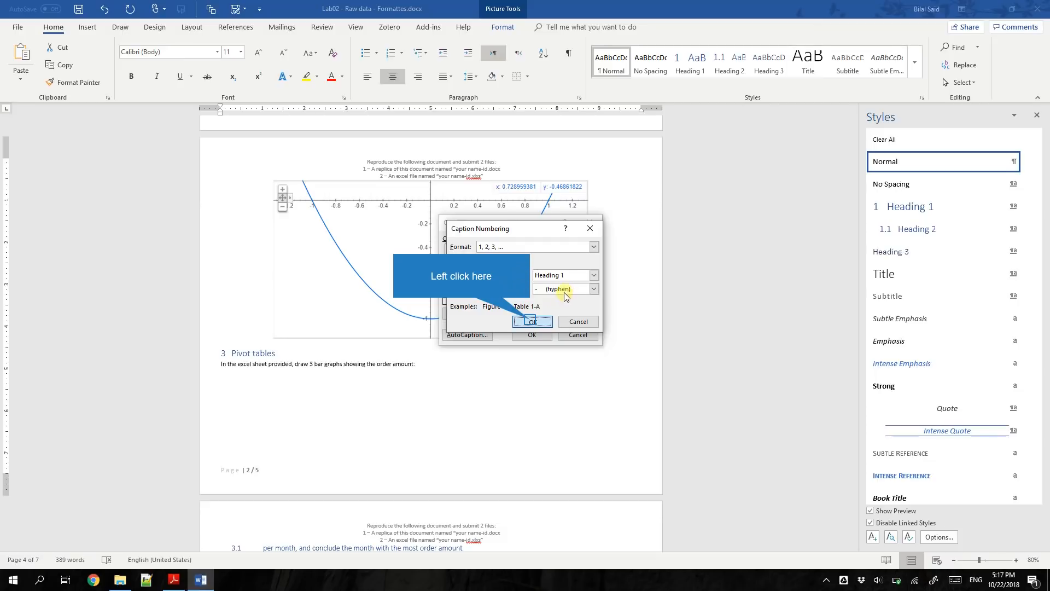
click(531, 323)
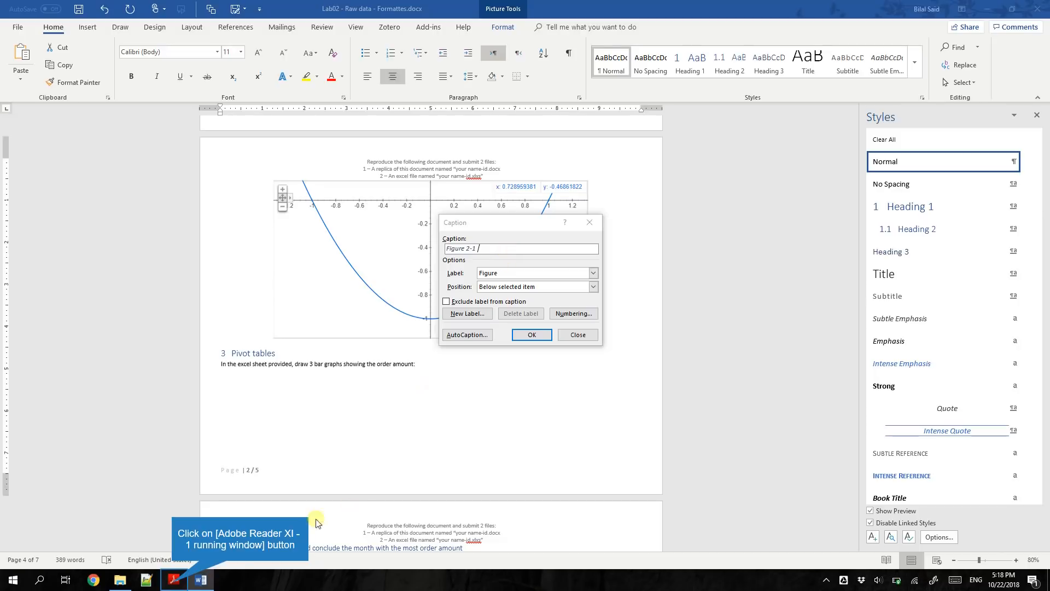
Step: Copy the Figure 2-1 description "A graph showing the intersection f(x) = x² − 1" from the PDF in Adobe Reader and return to Word
click(173, 582)
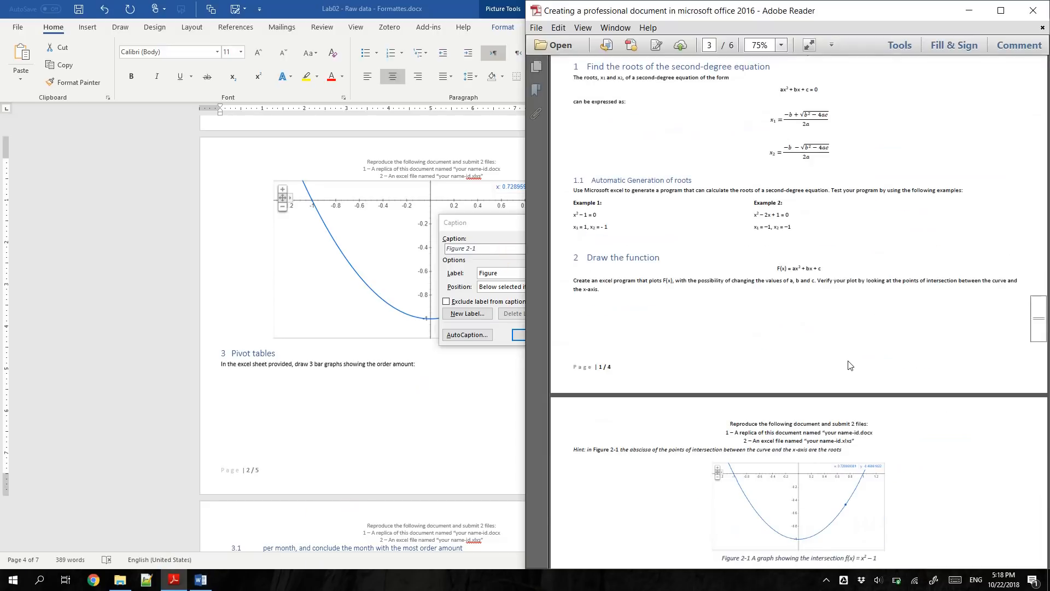
scroll(849, 364, down, 5)
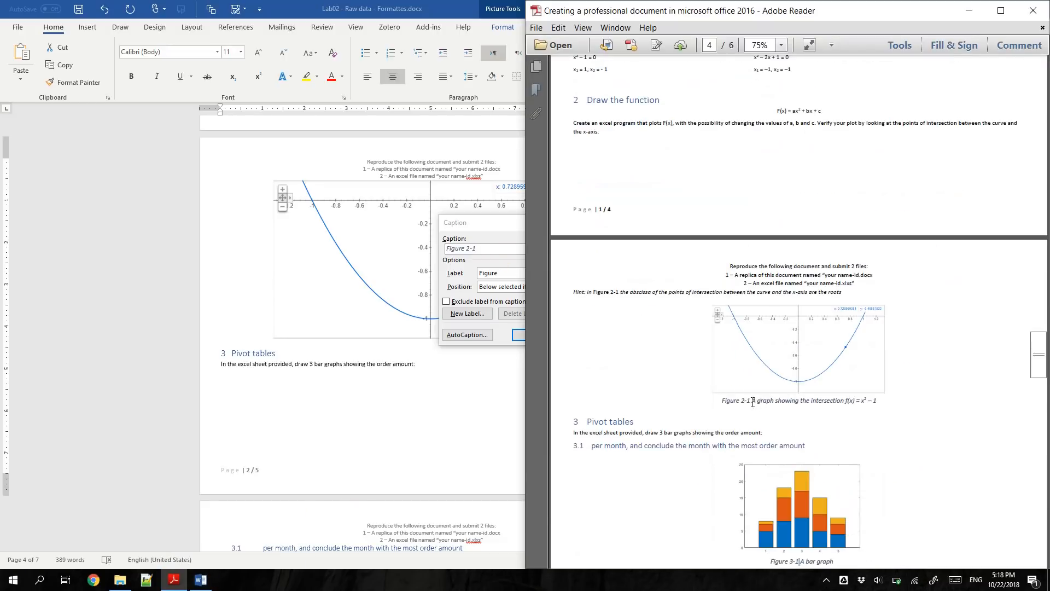
drag(753, 402, 868, 402)
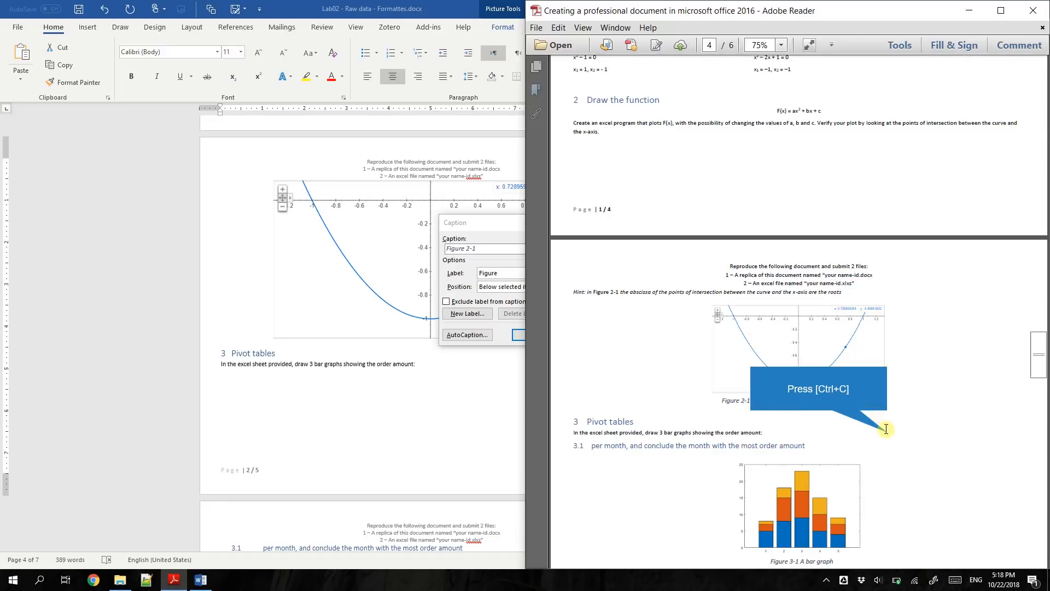
key(ctrl+c)
key(alt+Tab)
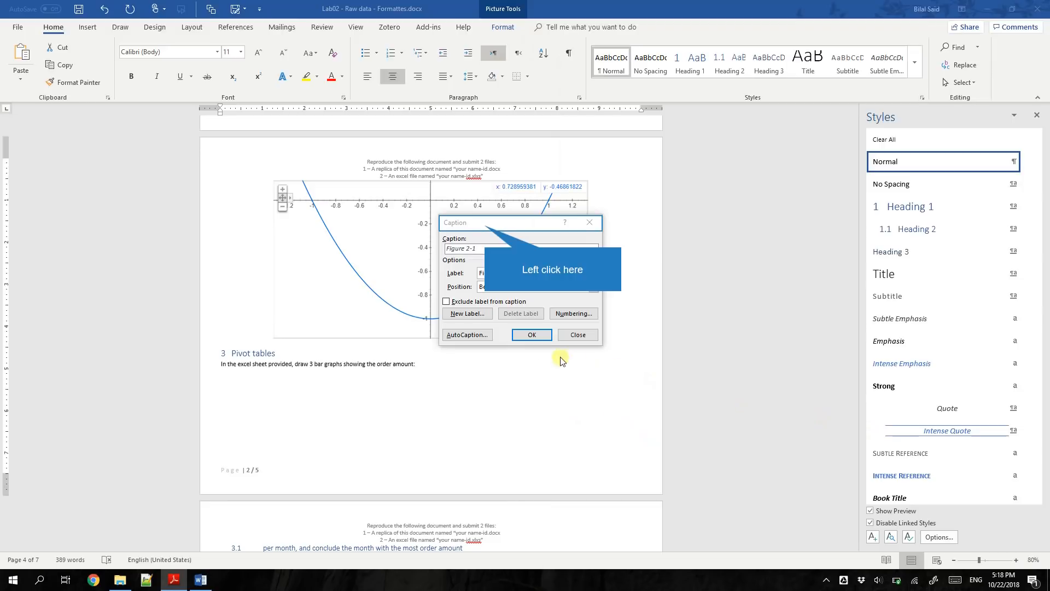
Step: Add the copied description after the Figure 2-1 label and insert the caption below the parabola graph
click(485, 229)
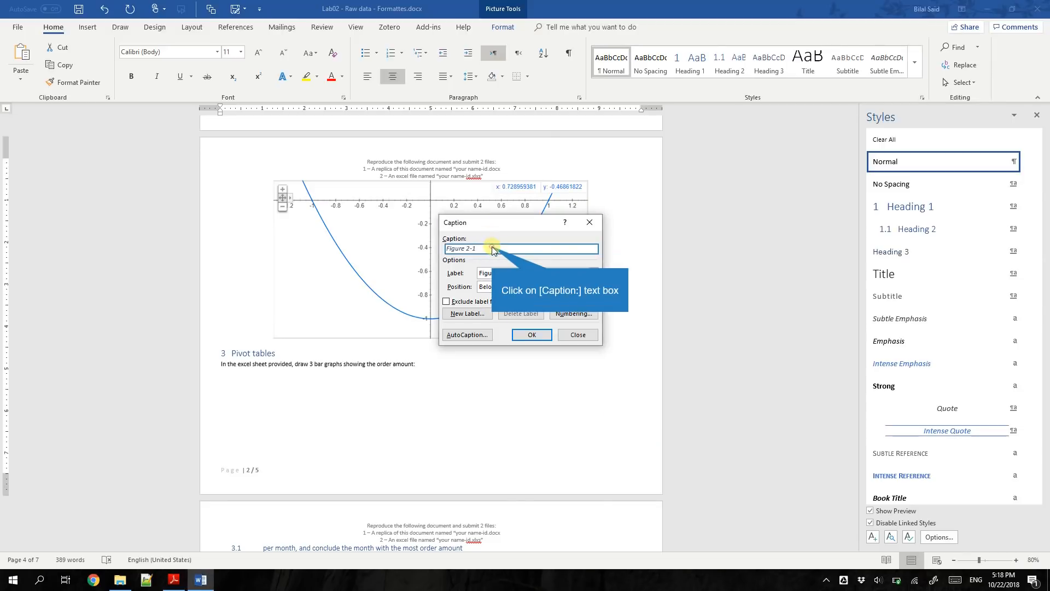
click(492, 248)
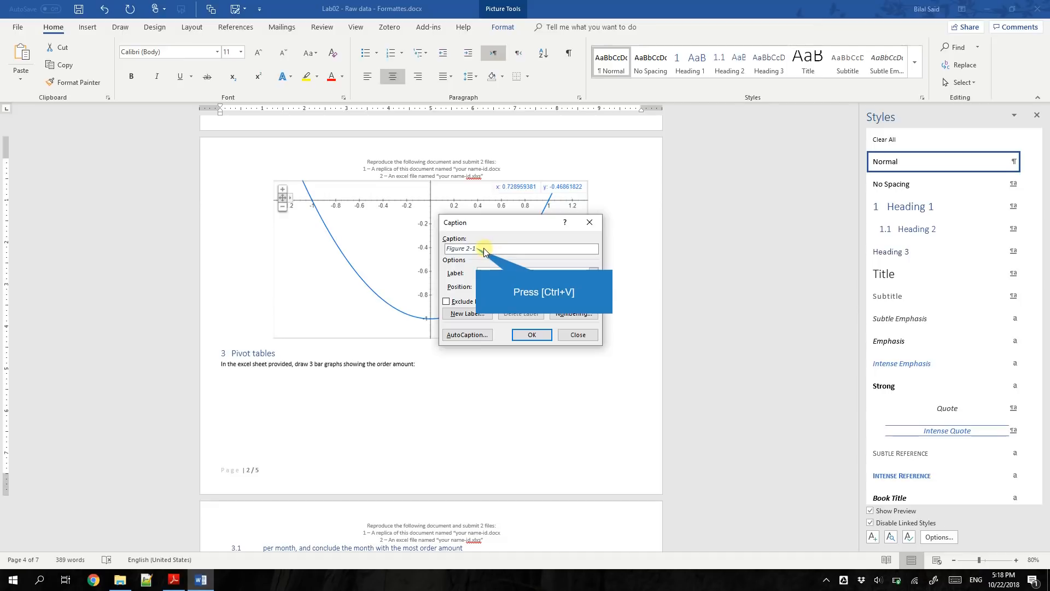
key(ctrl+v)
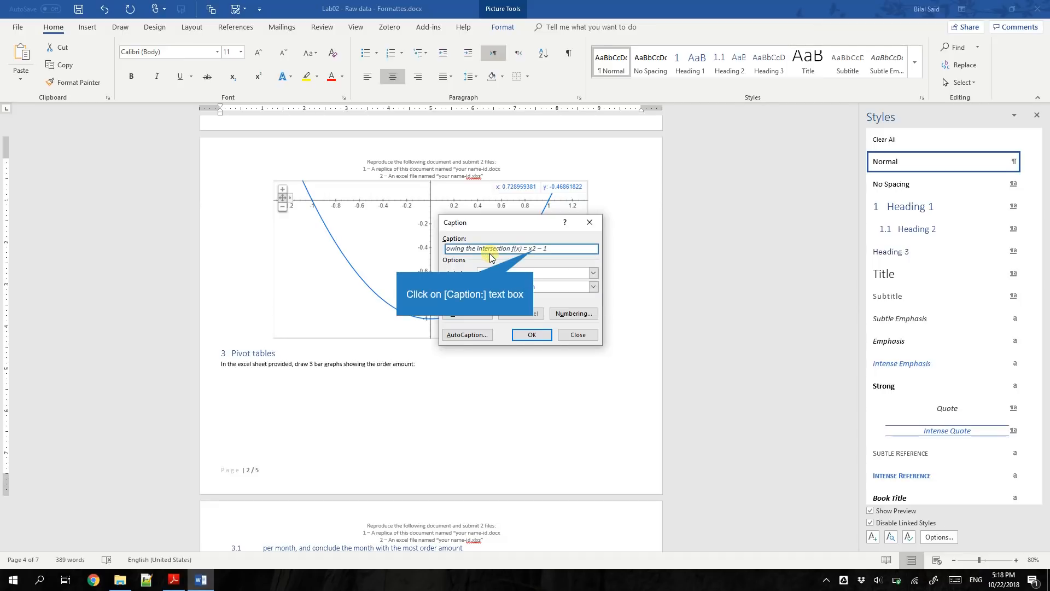
click(534, 250)
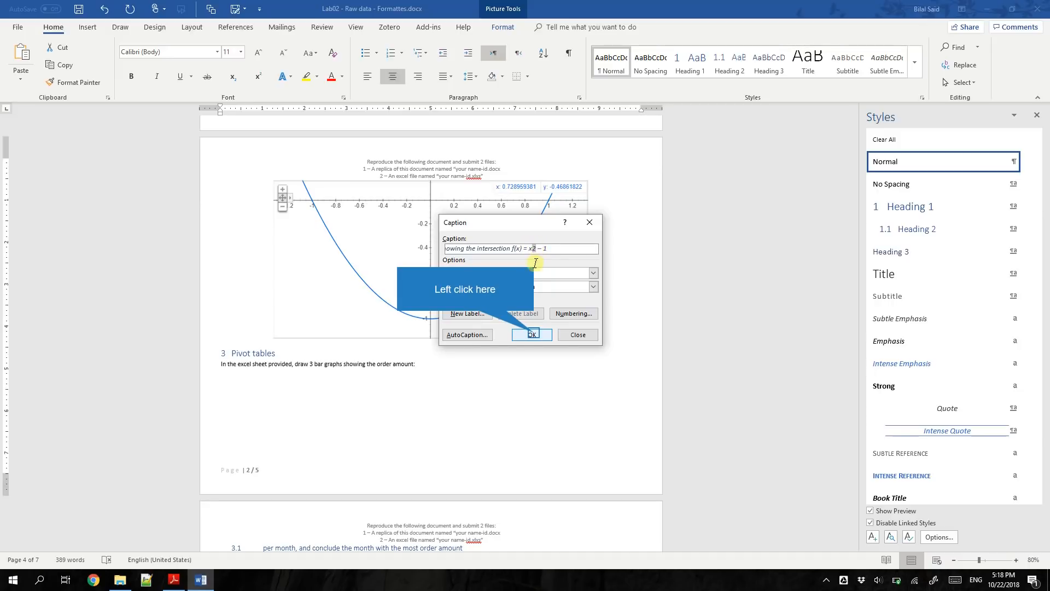
click(533, 335)
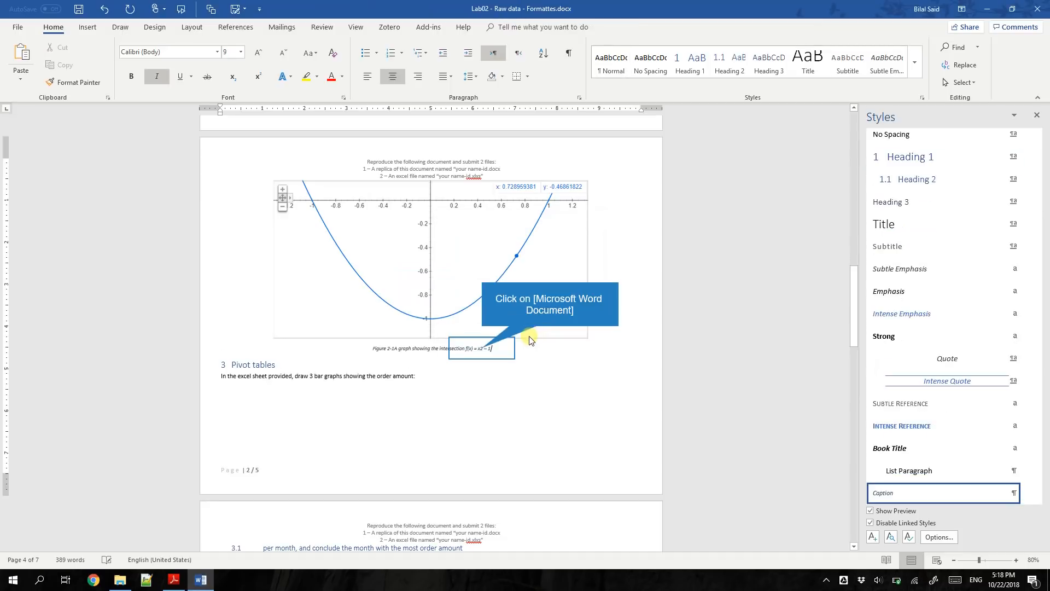
Step: Format the 2 after x in the parabola graph's caption as superscript
click(482, 348)
key(shift+Left)
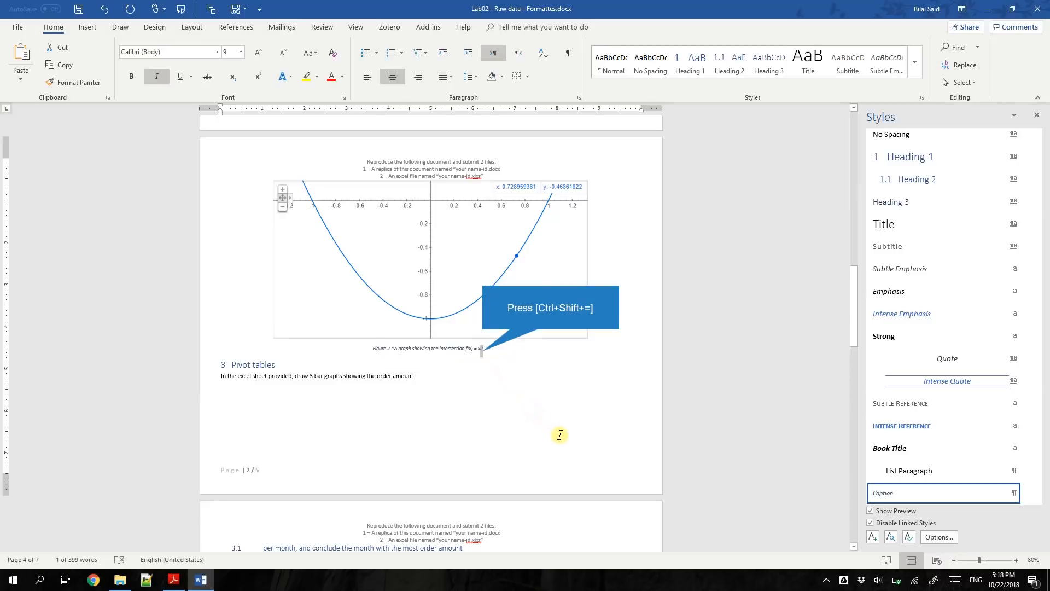
key(ctrl+shift+equal)
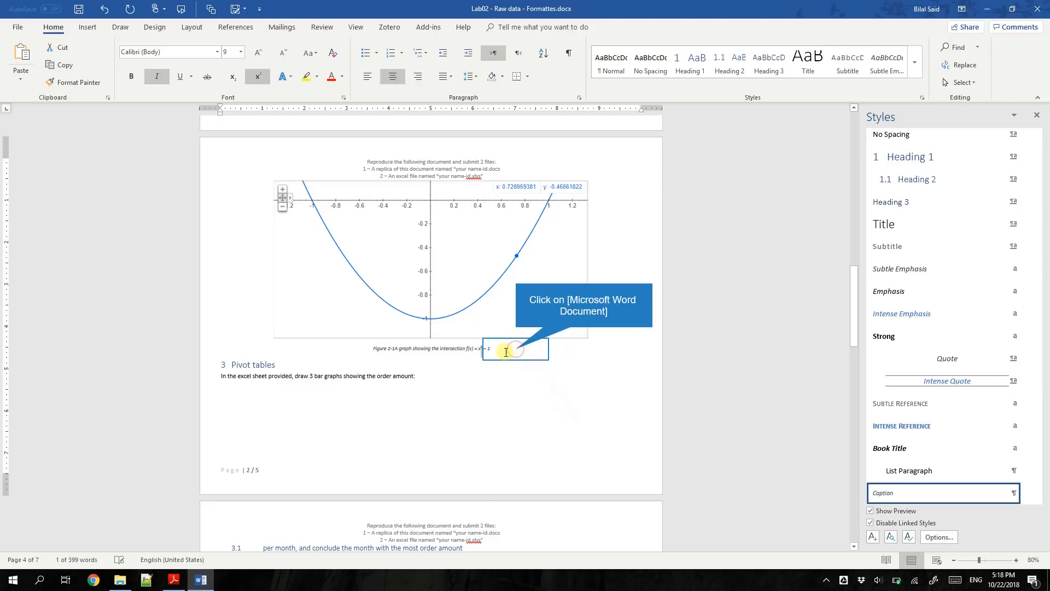
click(472, 345)
Step: Insert a Figure 3-1 caption below the bar graph in section 3.1, with the description "A bar graph" taken from the PDF
scroll(429, 358, up, 2)
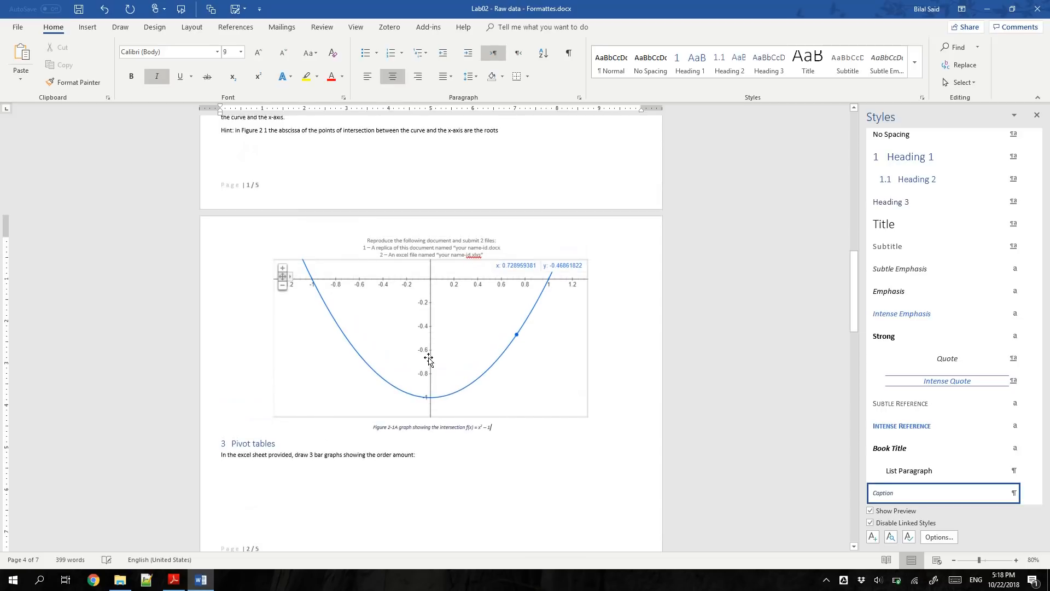
scroll(429, 358, down, 5)
scroll(428, 358, down, 1)
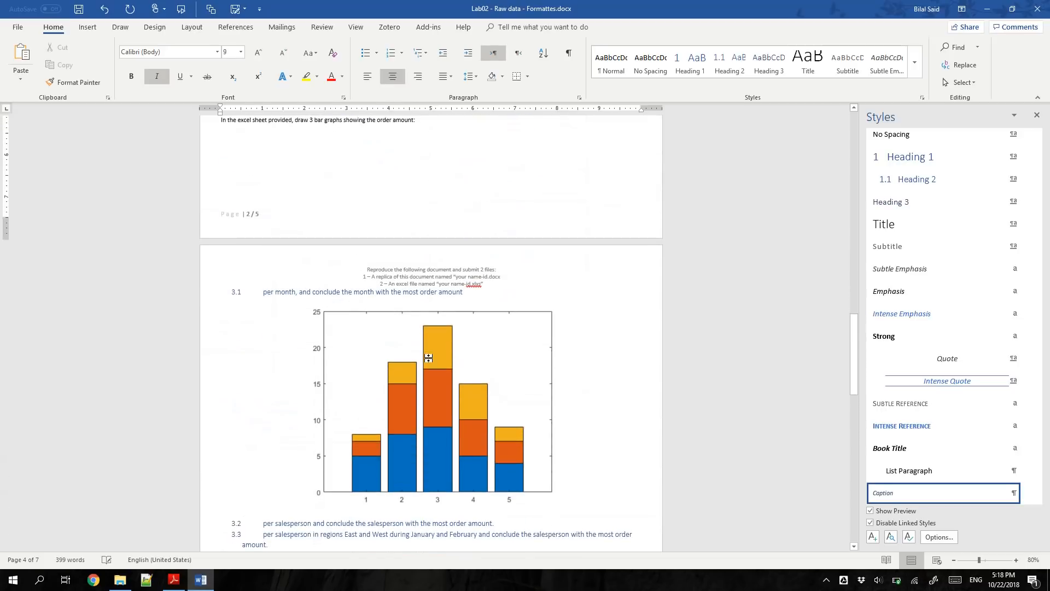
click(428, 358)
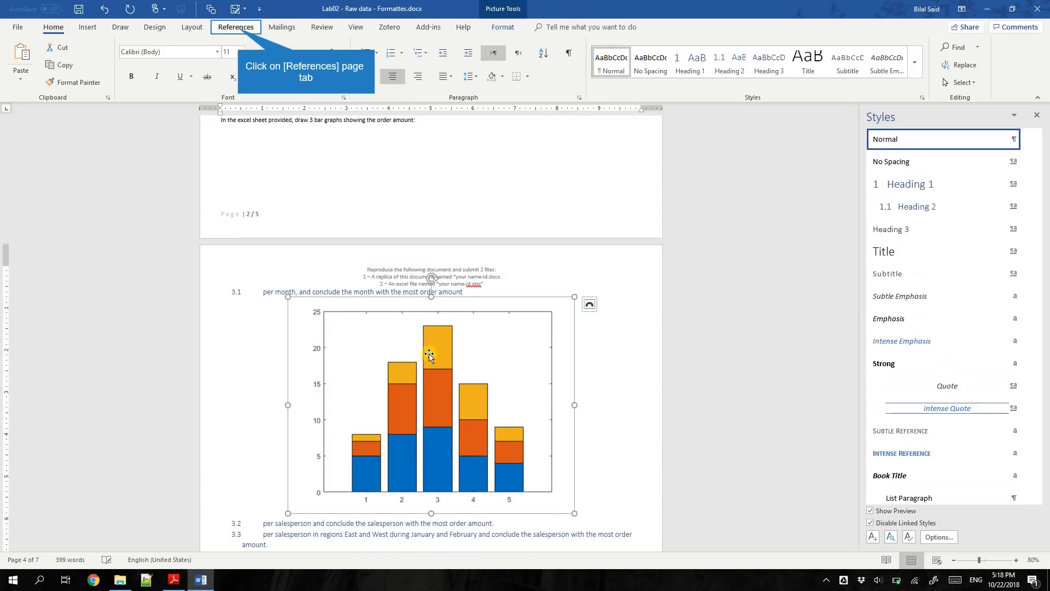
click(239, 28)
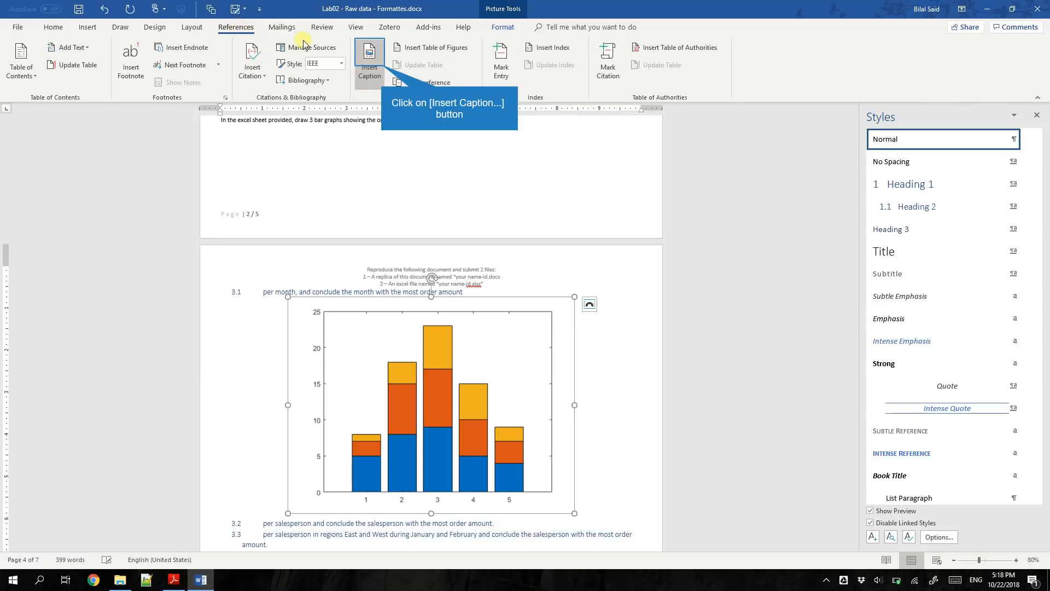
click(382, 64)
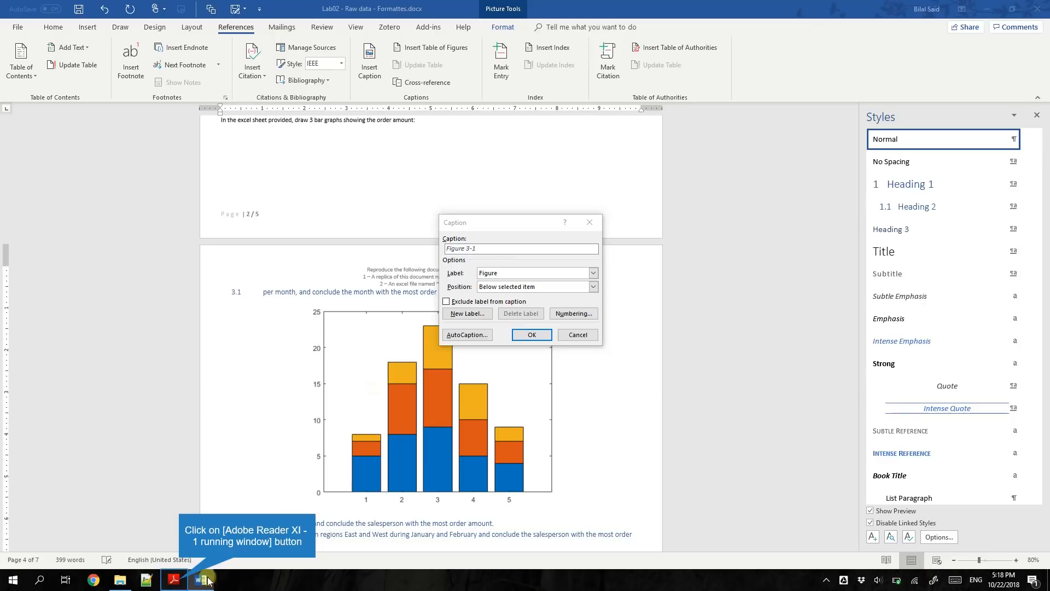
click(181, 583)
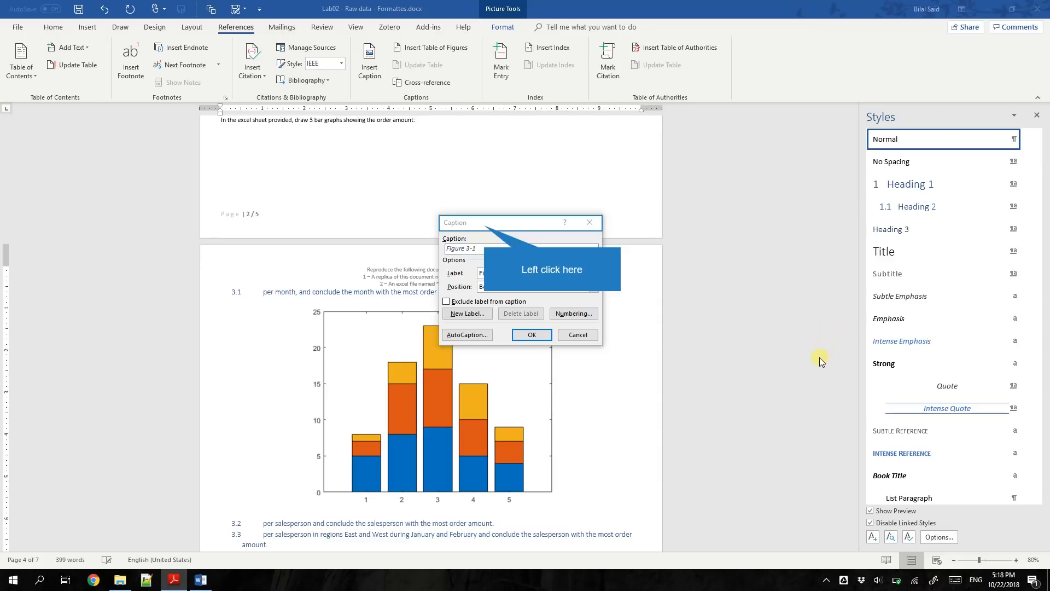
click(484, 225)
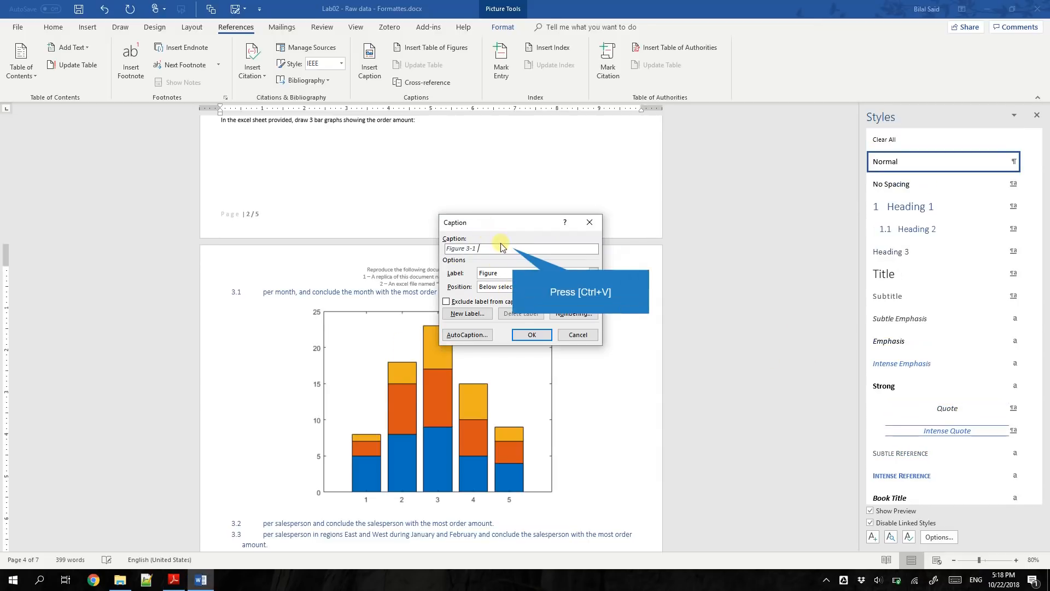
key(ctrl+v)
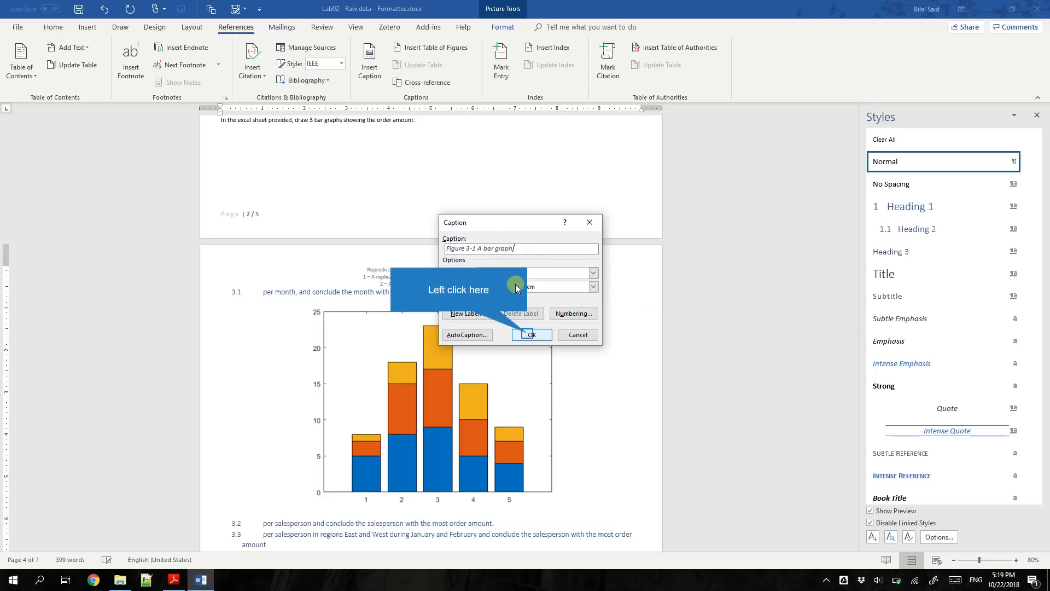
click(529, 334)
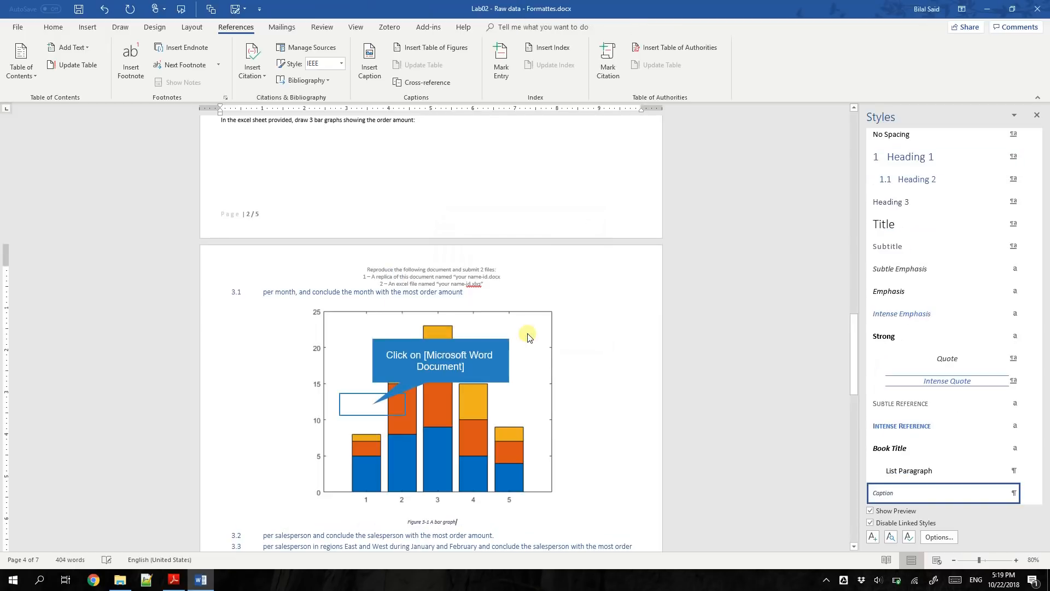
Step: Shrink the bar graph picture in section 3.1 proportionally to roughly three quarters of its size
click(372, 405)
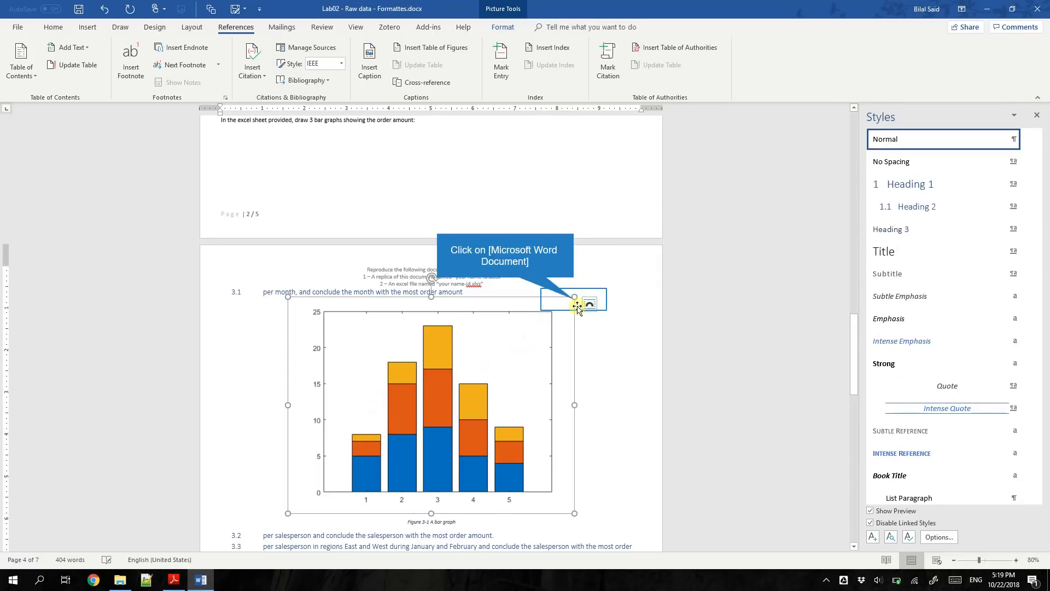
drag(574, 300, 505, 361)
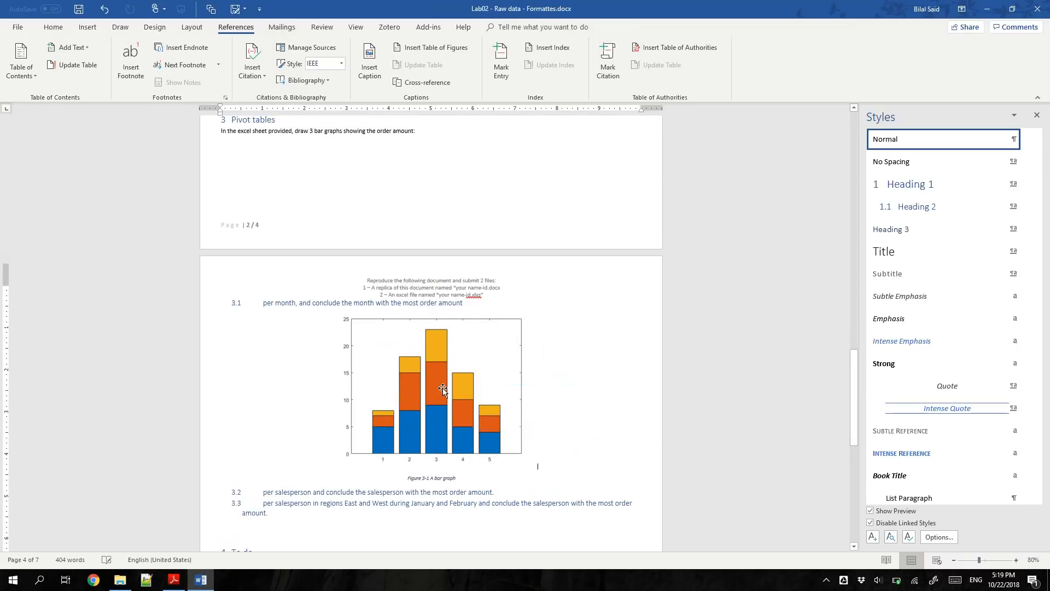
Step: Try shrinking the parabola graph picture in section 2 proportionally to roughly 60 percent of its size, and undo the resize
scroll(443, 389, up, 3)
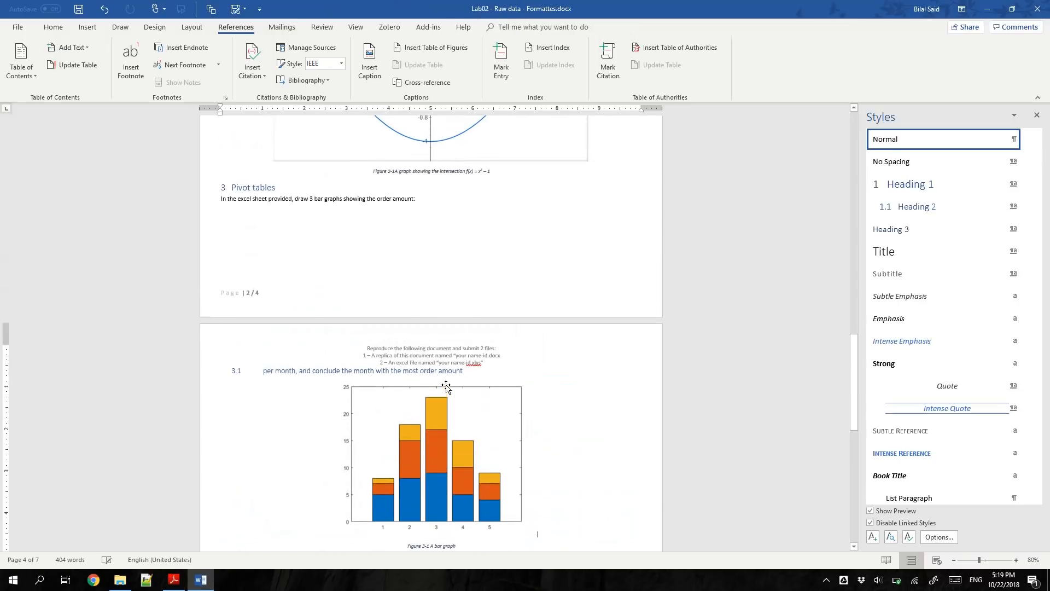
scroll(447, 387, down, 4)
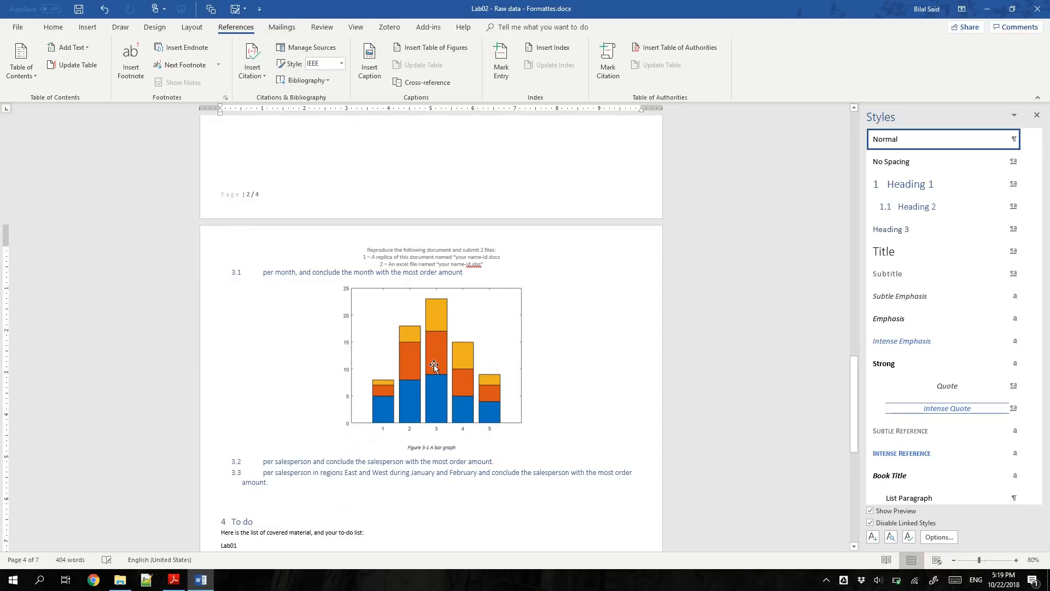
scroll(465, 347, up, 4)
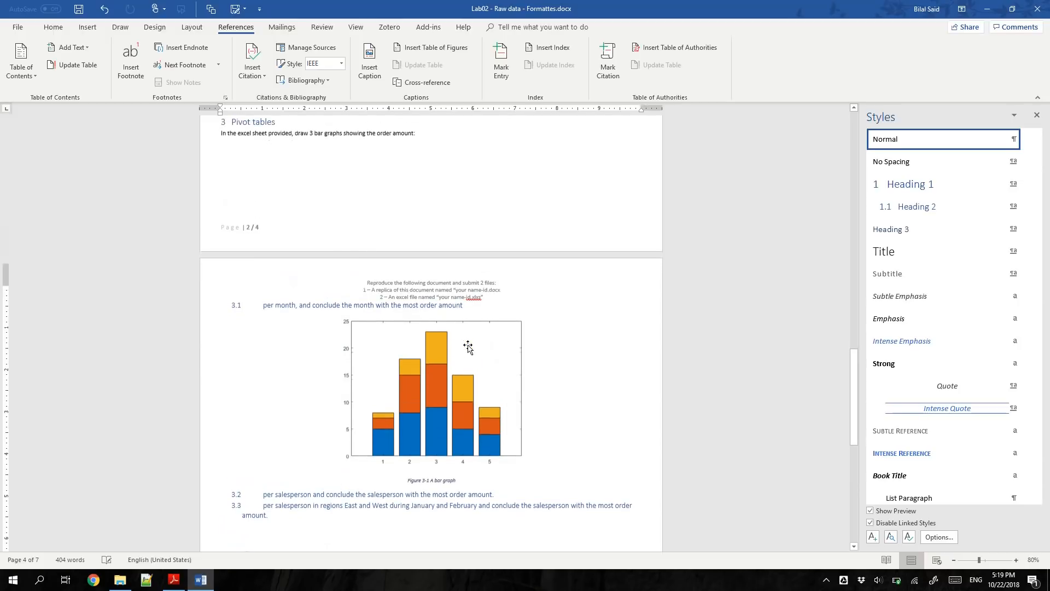
scroll(469, 345, up, 9)
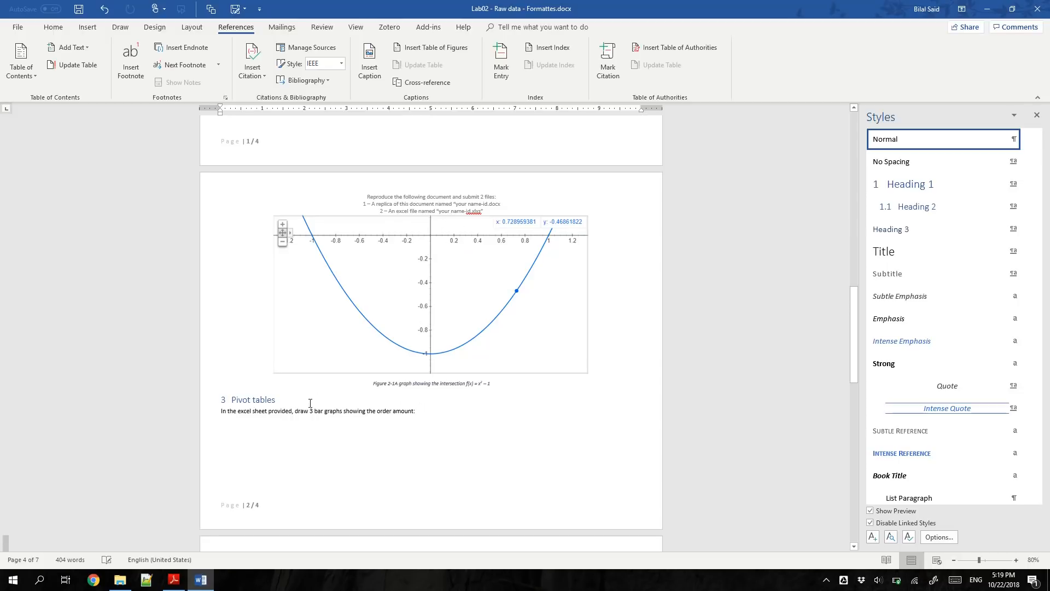
click(454, 279)
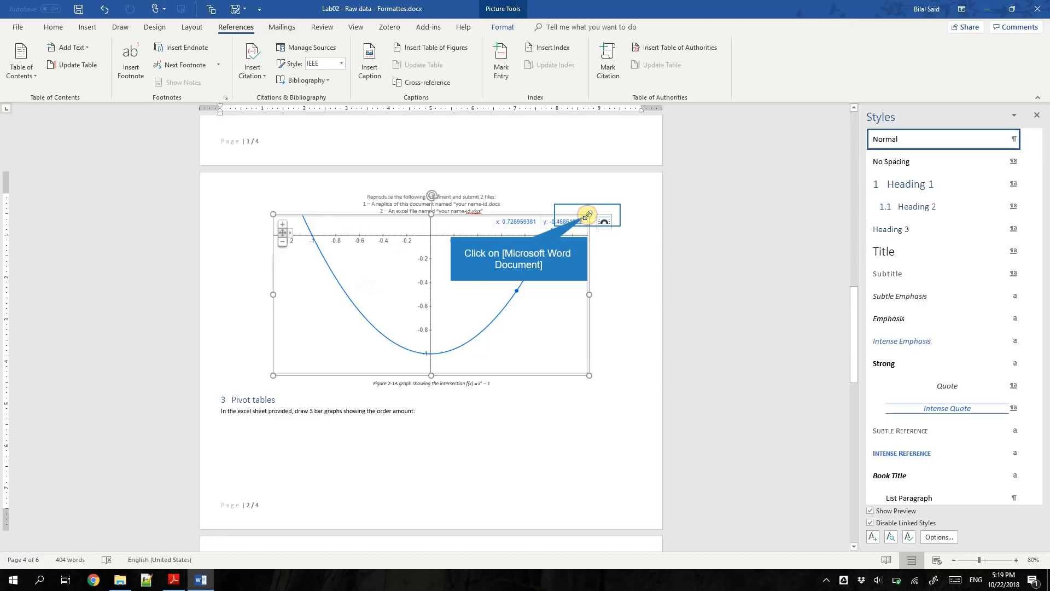
drag(588, 215, 462, 278)
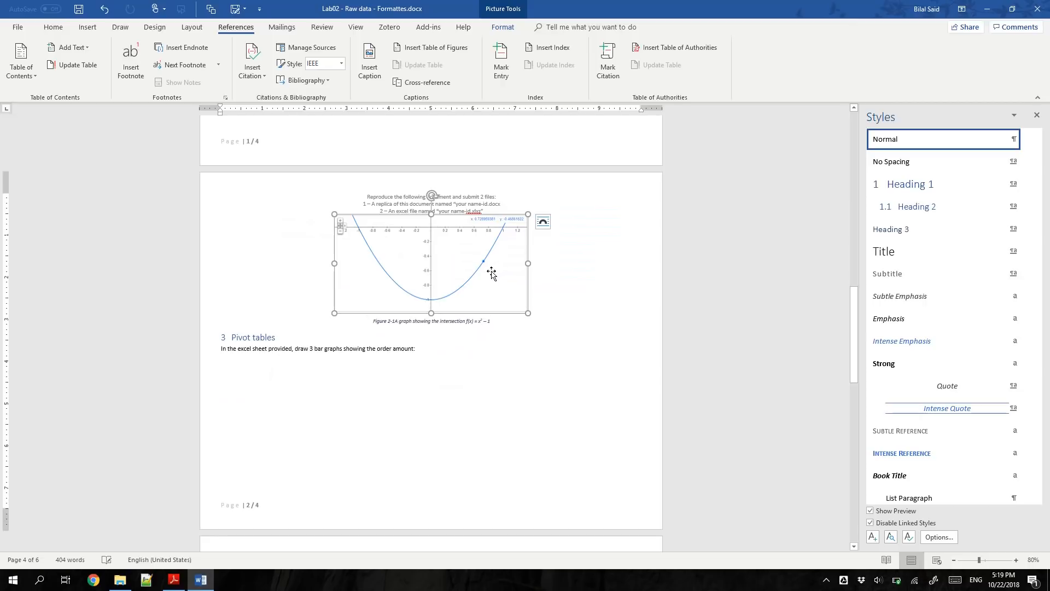
key(ctrl+z)
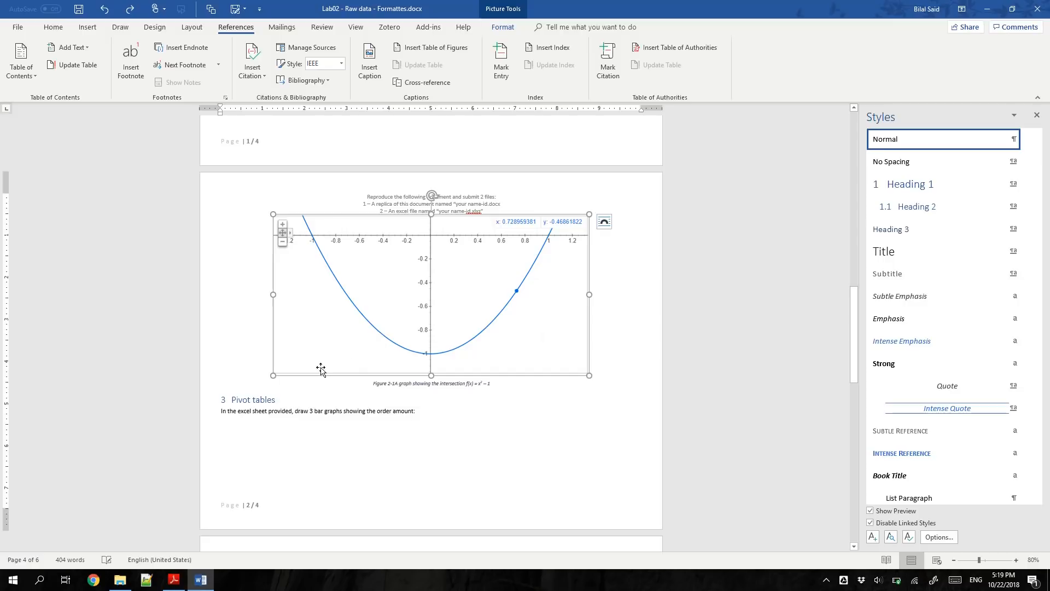
Step: Try enlarging the bar graph picture in section 3.1, and undo the resize
scroll(406, 354, down, 10)
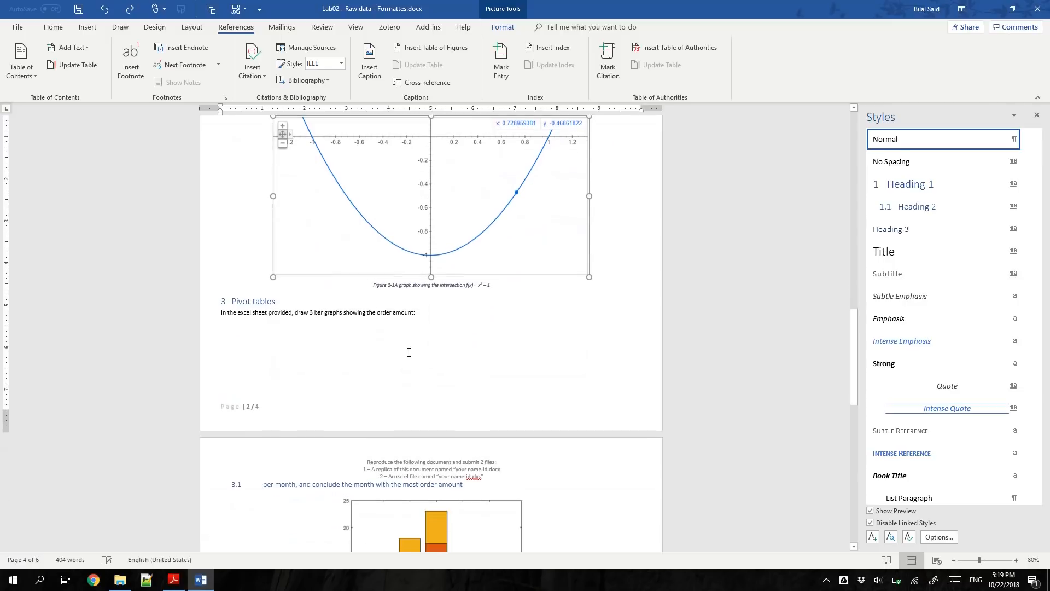
click(387, 390)
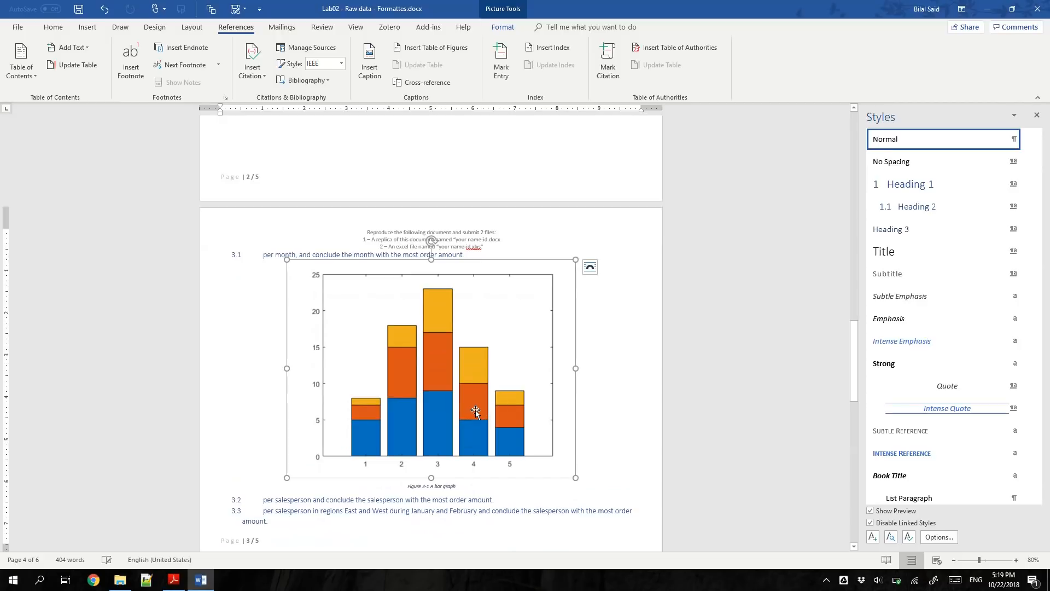
key(ctrl+z)
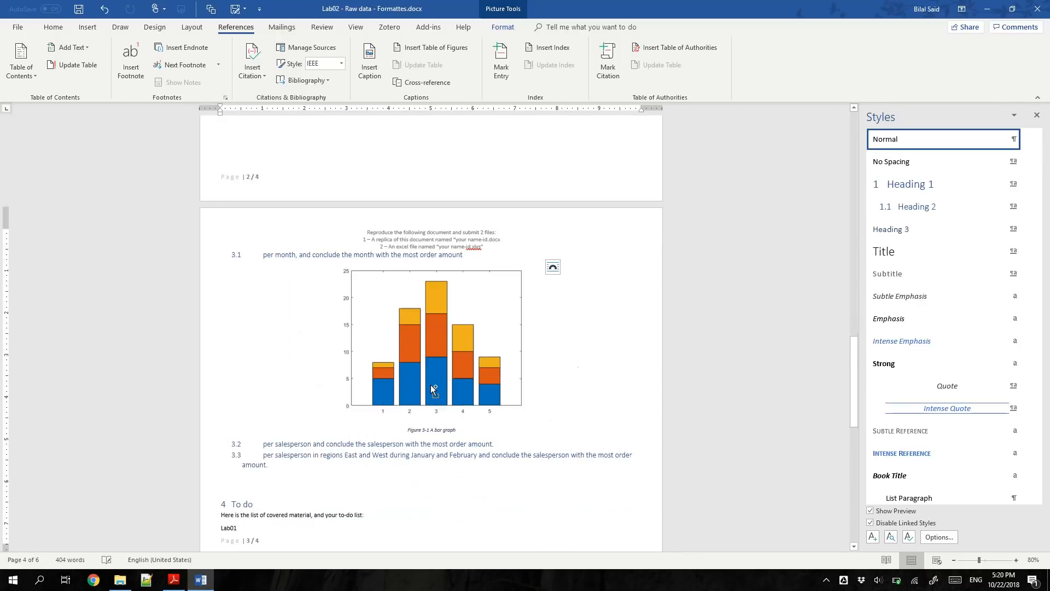
Step: Delete the manually typed "Figure 2 1" from the Hint sentence in section 2
scroll(581, 296, up, 3)
scroll(581, 295, up, 8)
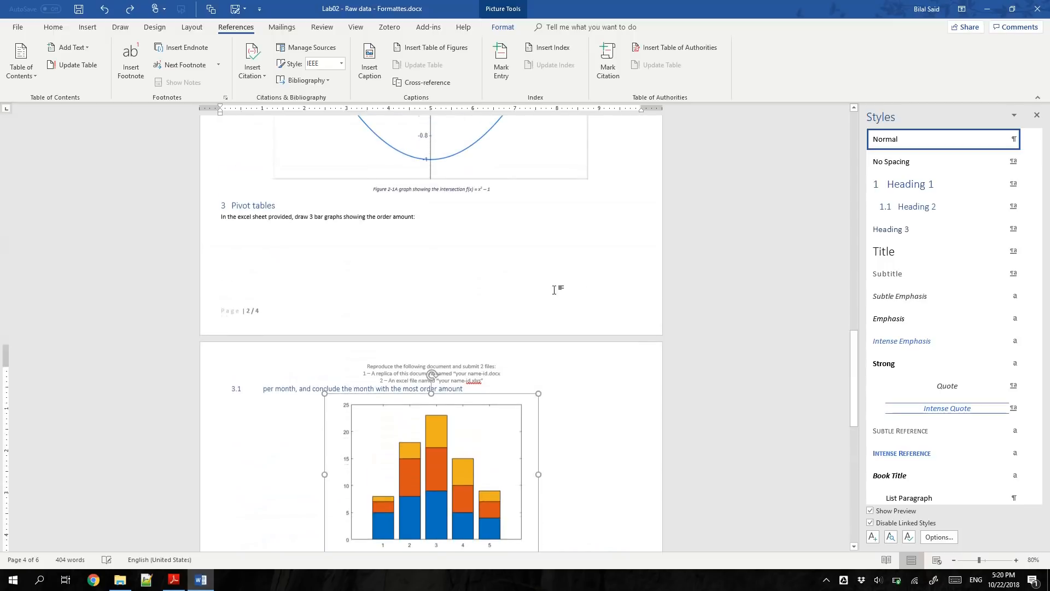
scroll(555, 293, up, 2)
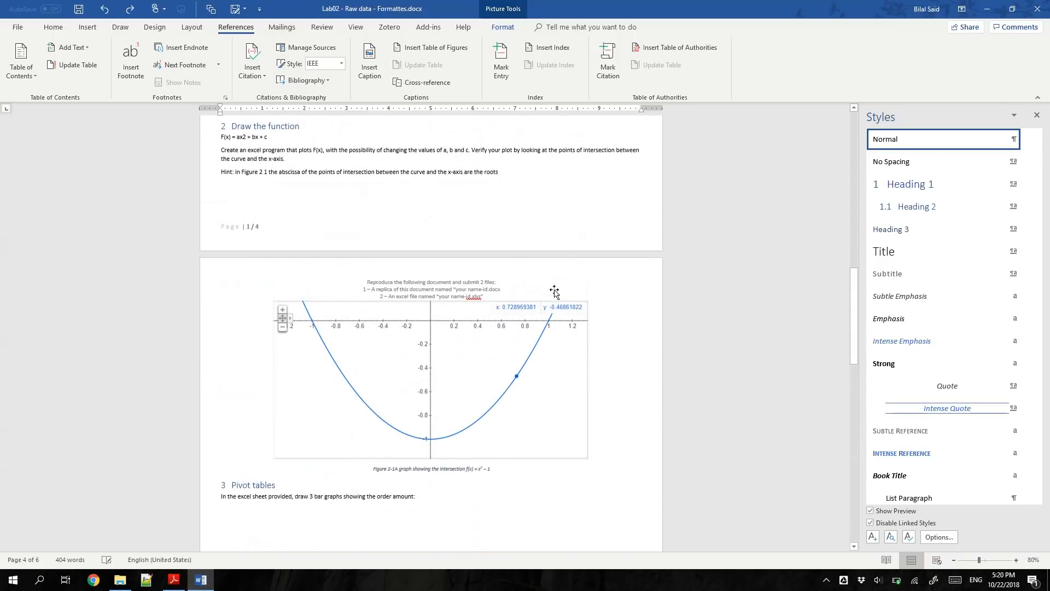
drag(243, 174, 269, 173)
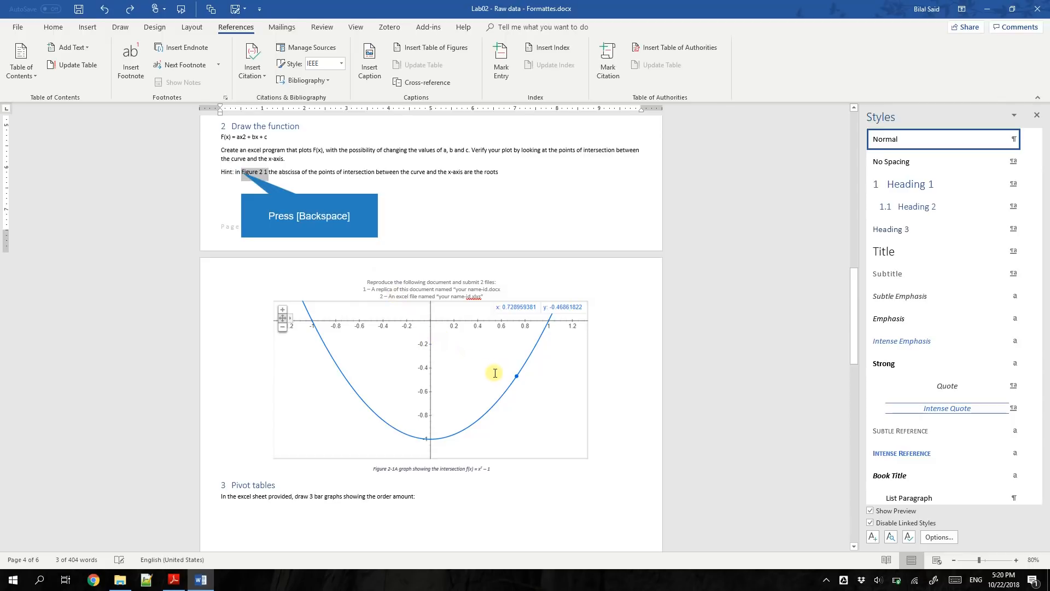
key(BackSpace)
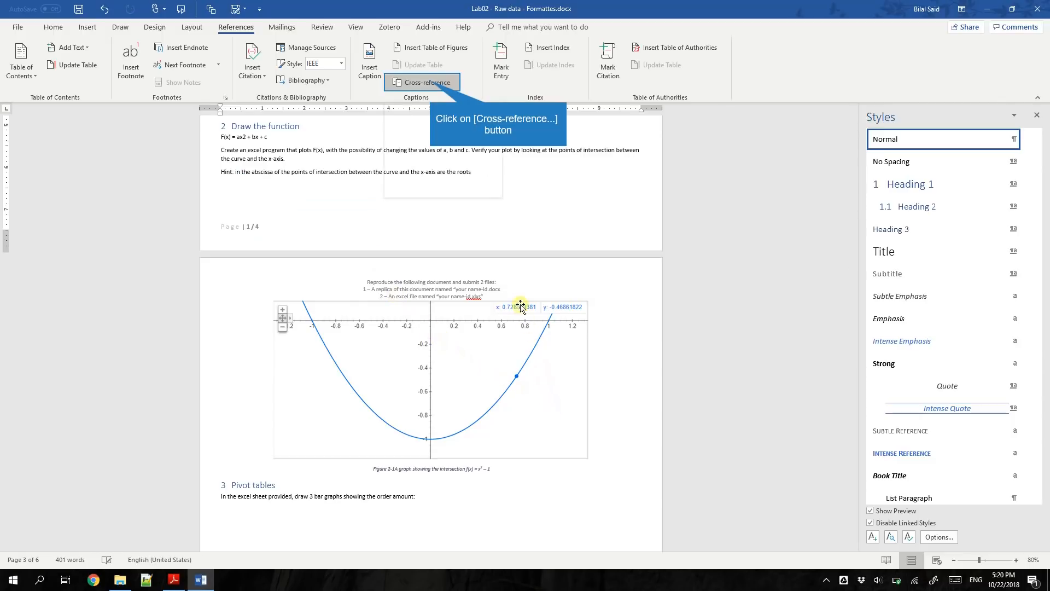
Step: Start a cross-reference in the Hint sentence with reference type Figure, pointing to the Figure 2-1 caption of the parabola graph
click(430, 84)
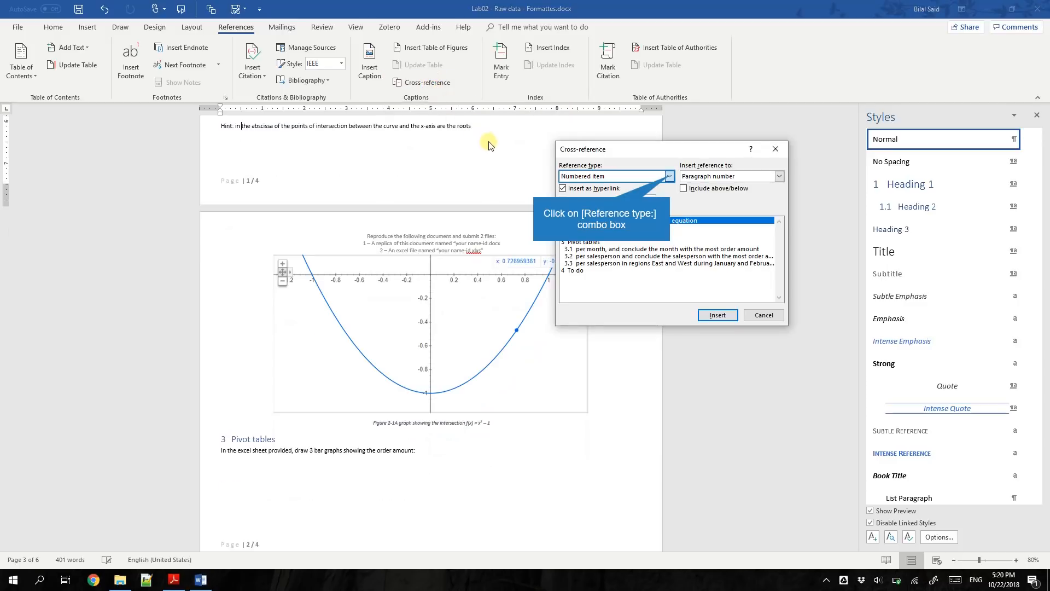
click(670, 176)
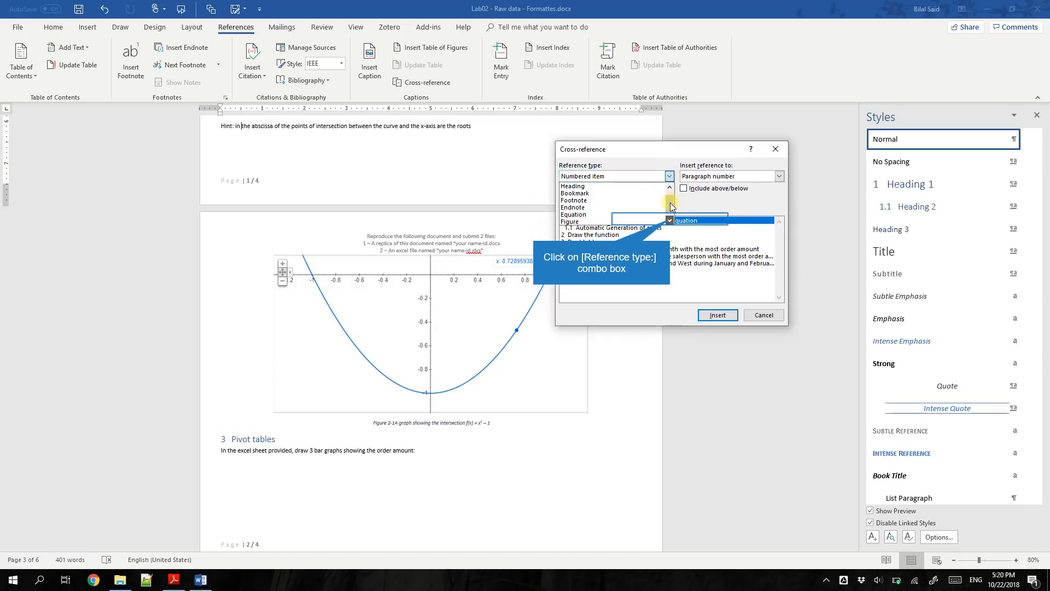
click(670, 221)
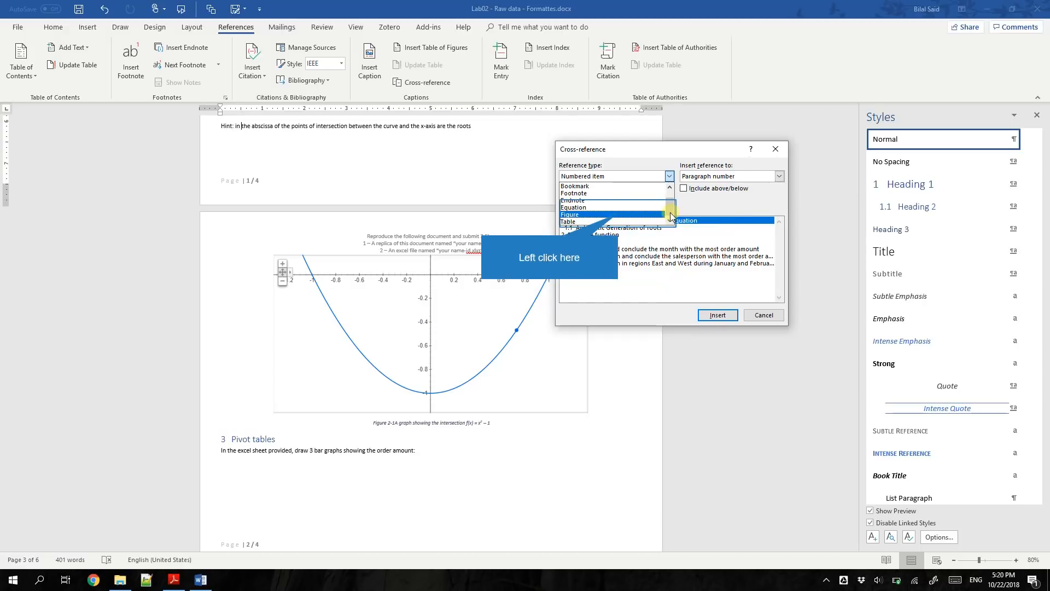
click(616, 215)
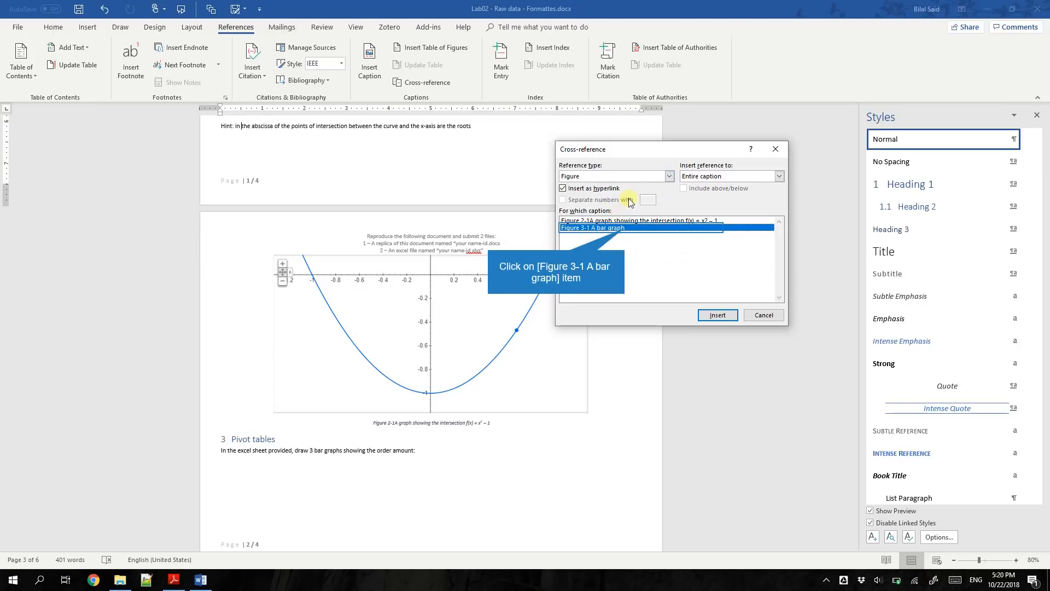
click(625, 228)
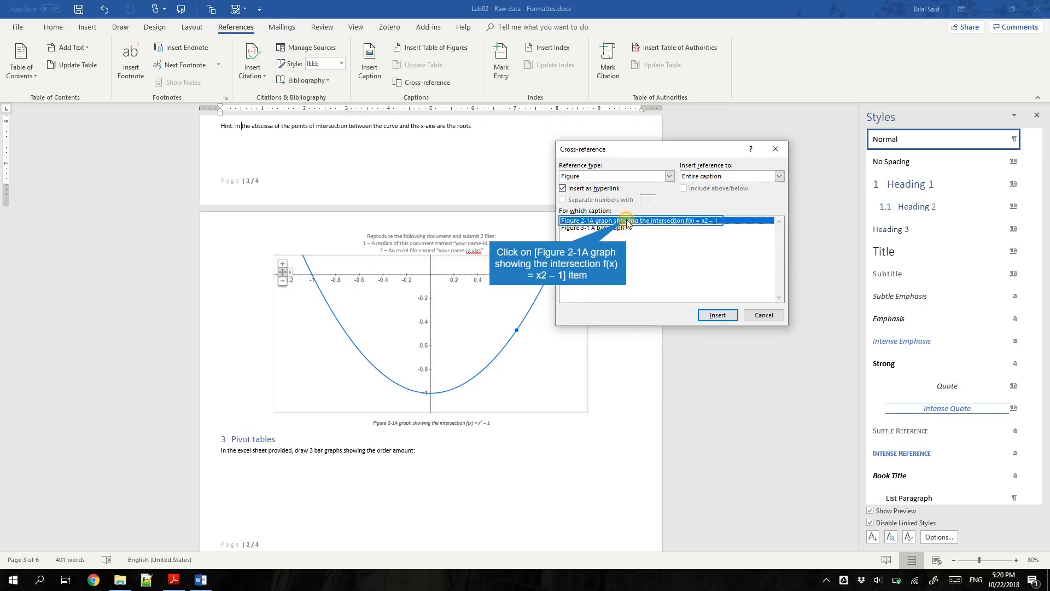
click(627, 224)
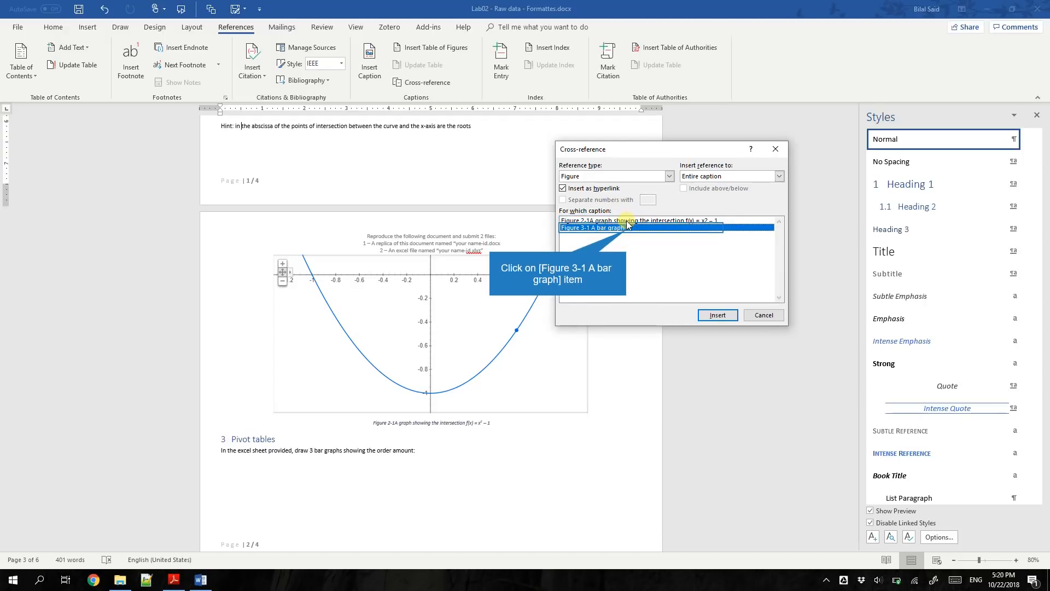
key(Up)
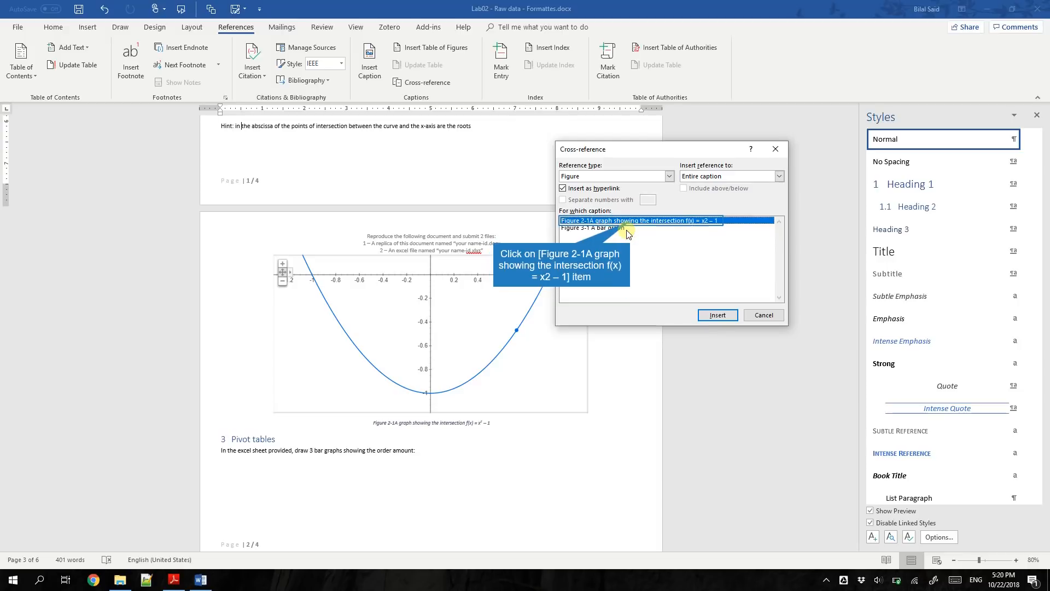
click(631, 222)
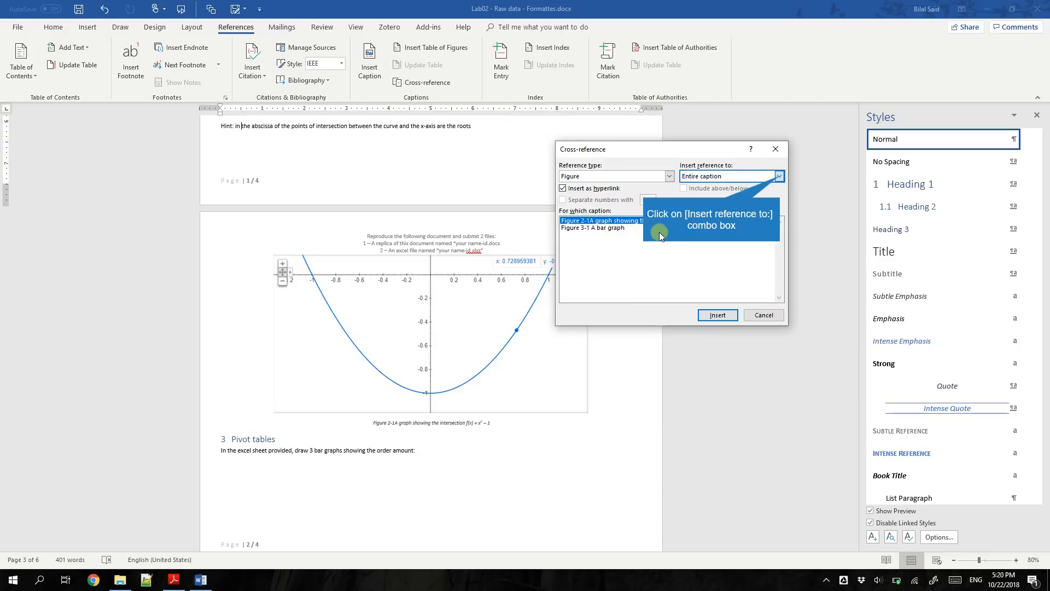
Step: Set the reference content to "Only label and number" and insert the hyperlinked cross-reference into the Hint sentence
click(780, 176)
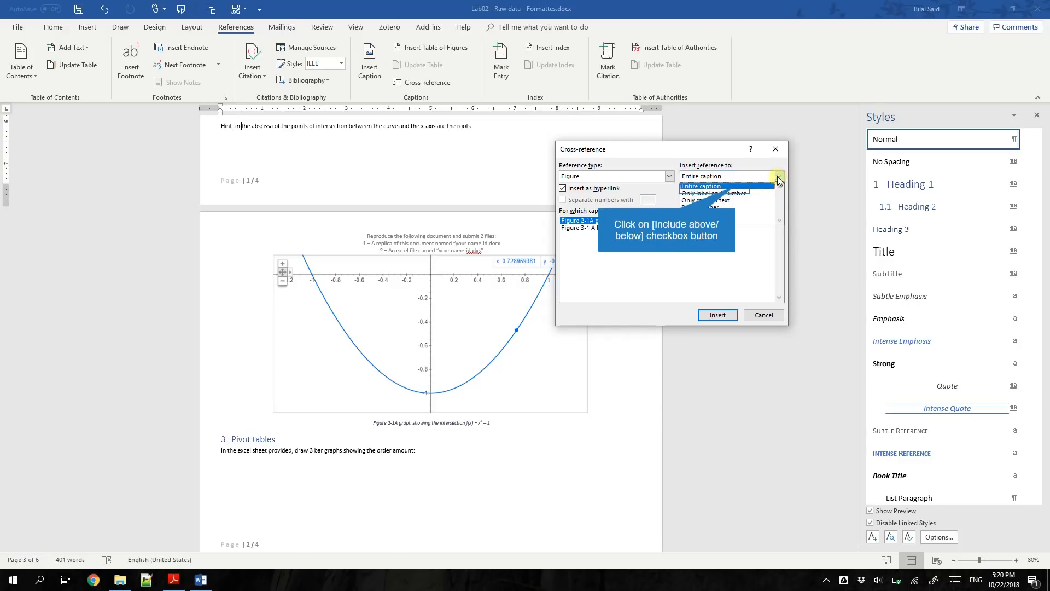
click(736, 187)
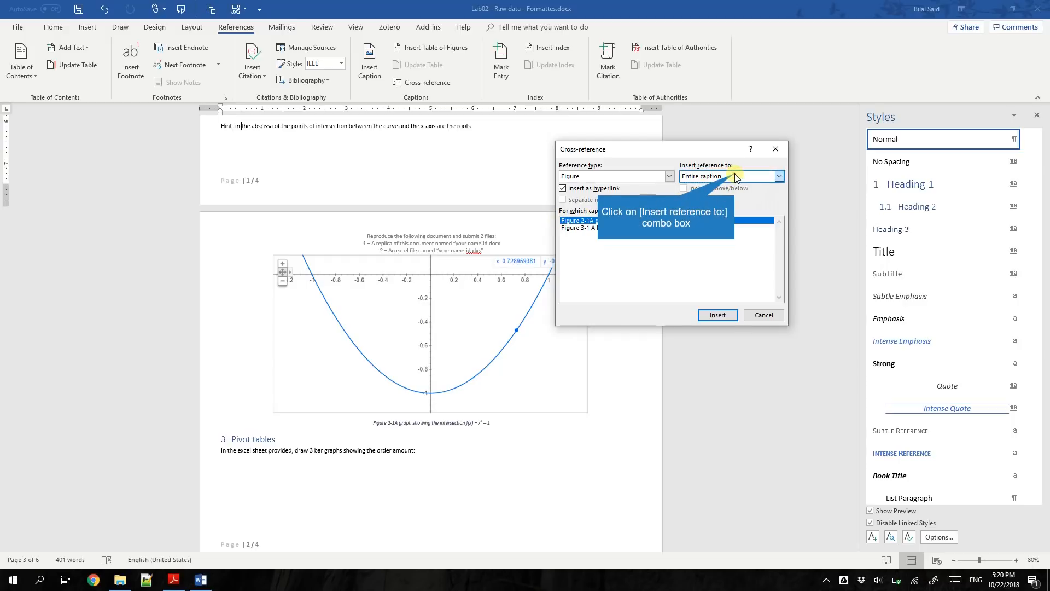
click(736, 176)
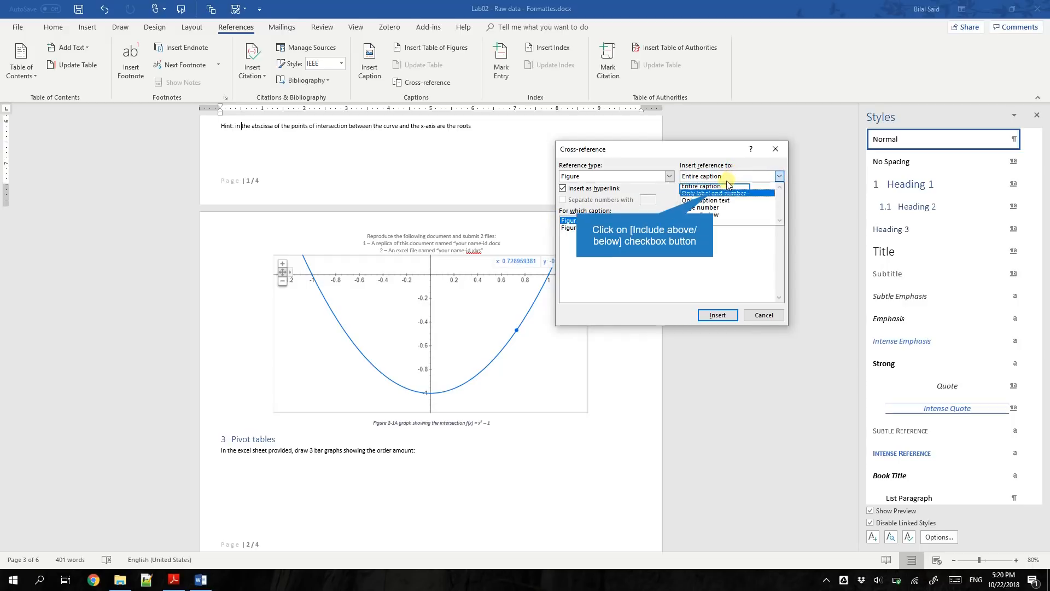
click(714, 193)
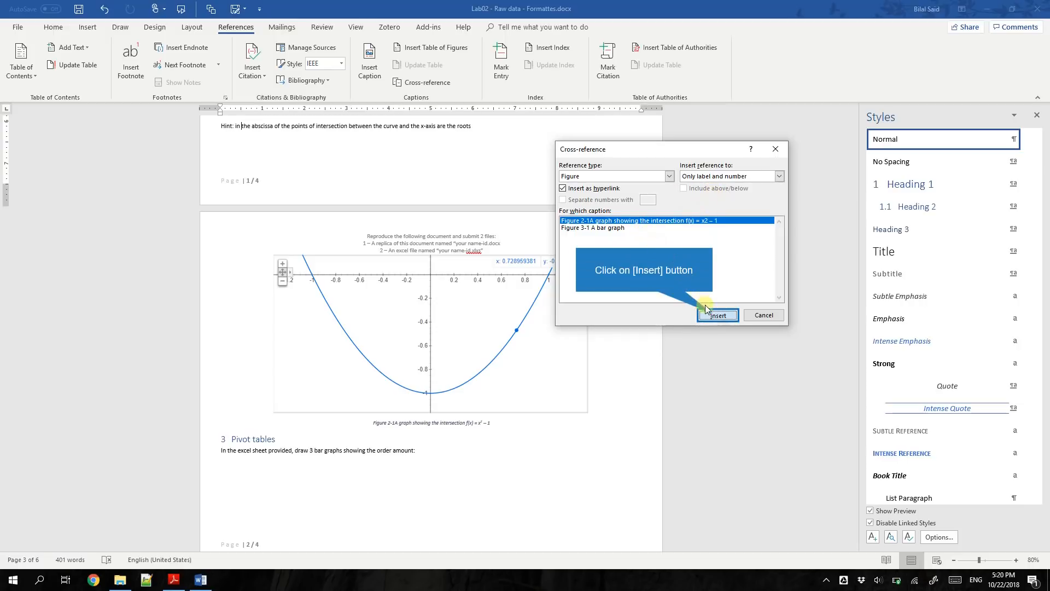
click(715, 316)
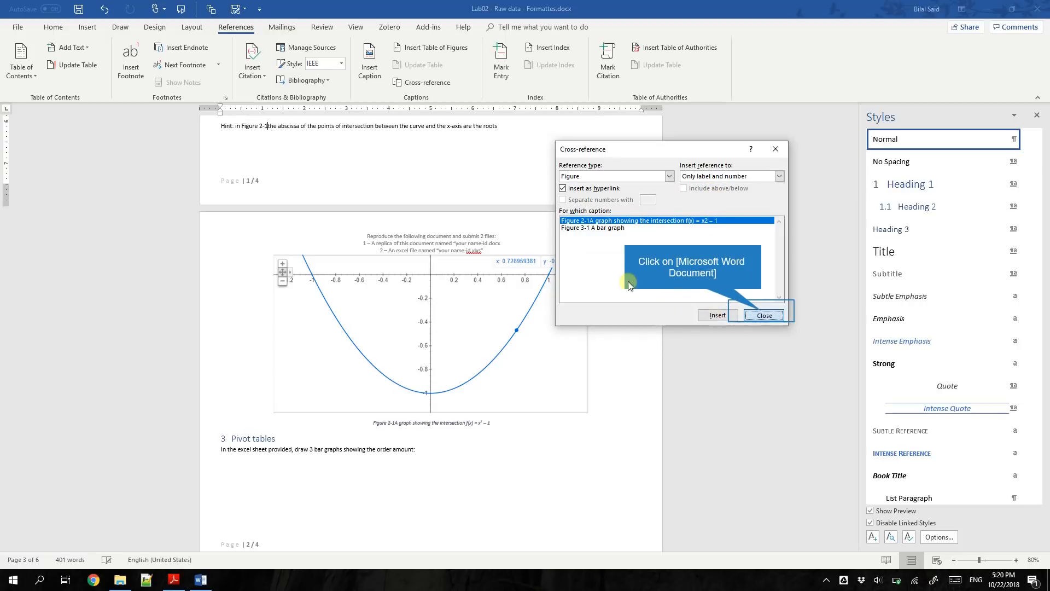
click(763, 315)
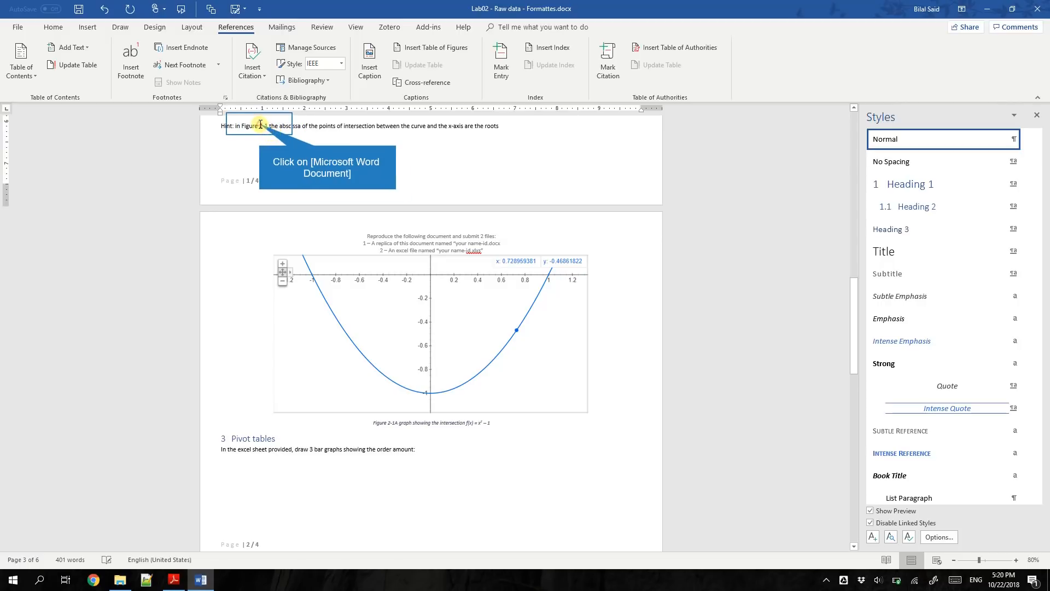
click(274, 132)
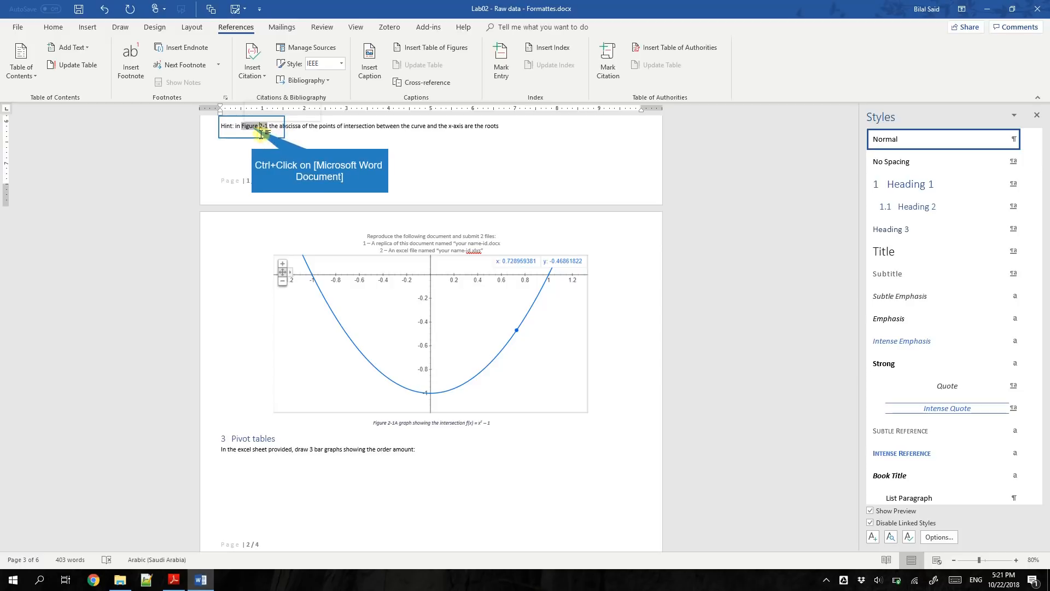